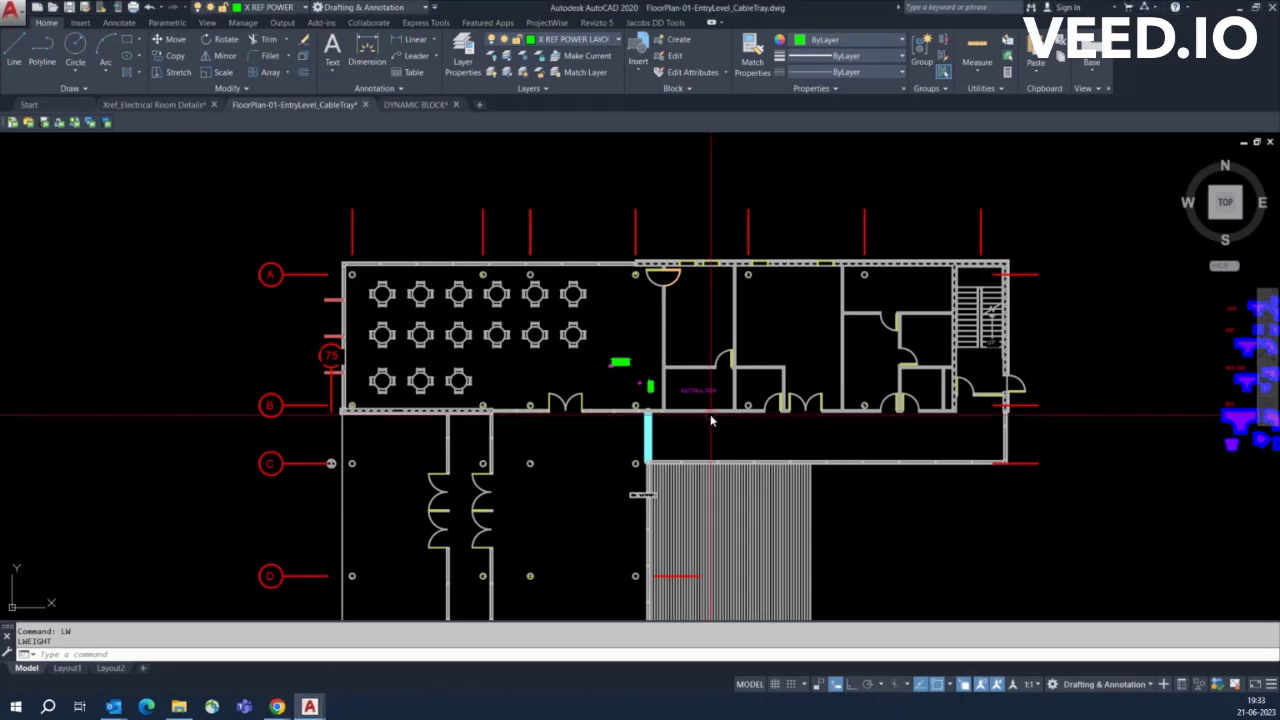
# Move the SMDB panel into the Electrical Room
pyautogui.scroll(3, 600, 395)
pyautogui.scroll(3, 420, 366)
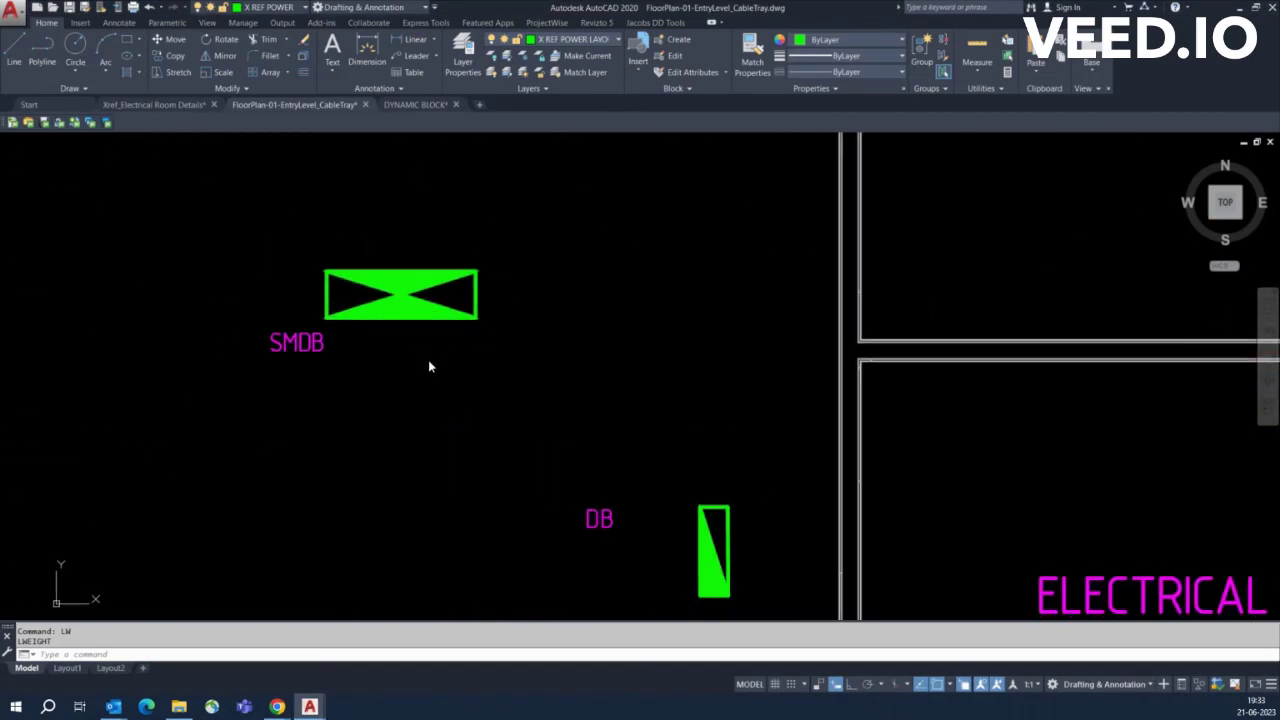
pyautogui.click(351, 264)
pyautogui.press('Return')
pyautogui.click(366, 266)
pyautogui.scroll(2, 711, 343)
pyautogui.click(723, 309)
pyautogui.scroll(-3, 681, 360)
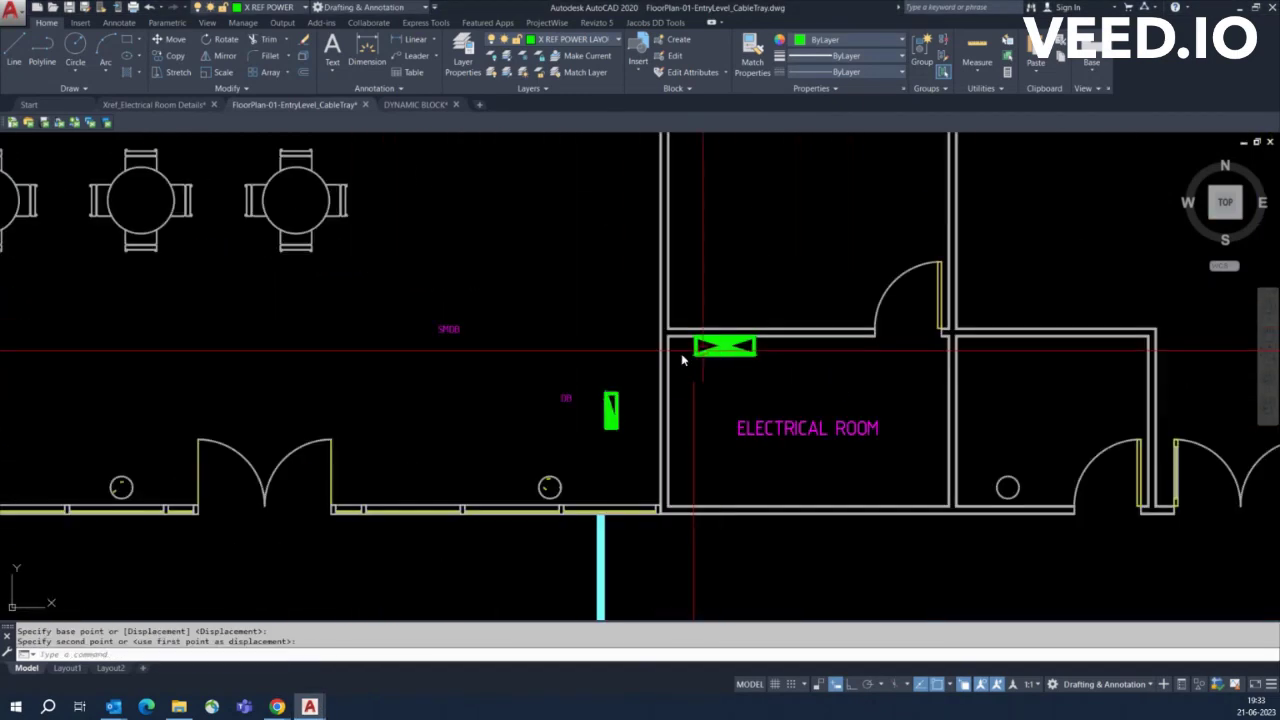
# Move the SMDB label so it sits under the panel
pyautogui.press('Return')
pyautogui.scroll(4, 574, 317)
pyautogui.click(410, 335)
pyautogui.press('Return')
pyautogui.click(412, 318)
pyautogui.moveTo(994, 383); pyautogui.dragTo(731, 381, button='middle')
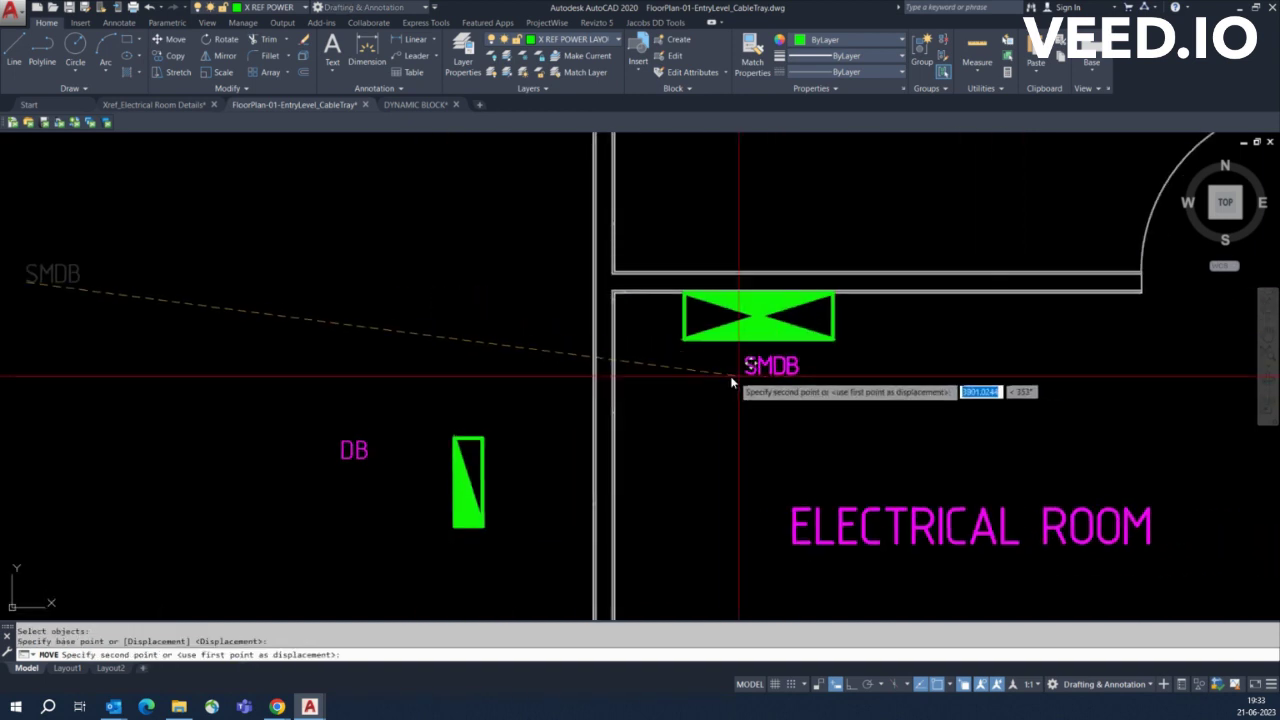
pyautogui.scroll(-5, 721, 368)
pyautogui.rightClick(726, 378)
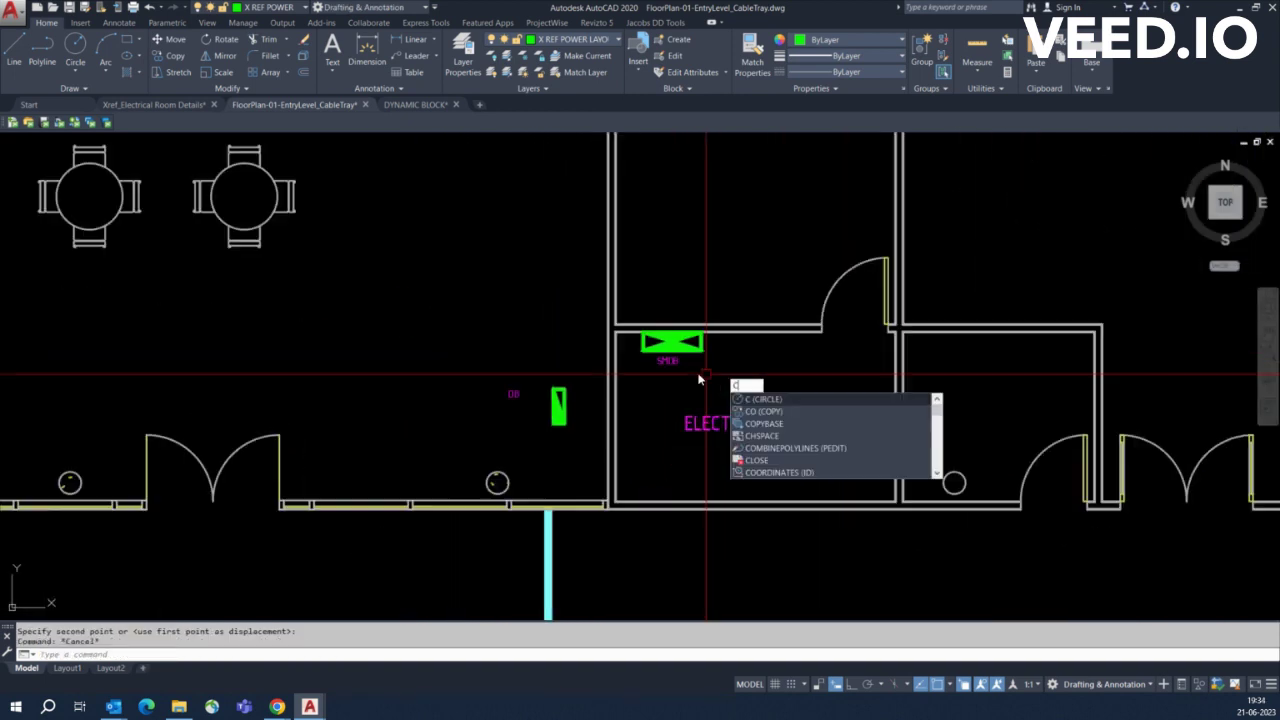
pyautogui.press('Escape')
pyautogui.press('Escape')
# Grip-move the ELECTRICAL ROOM label slightly higher
pyautogui.click(700, 393)
pyautogui.click(731, 360)
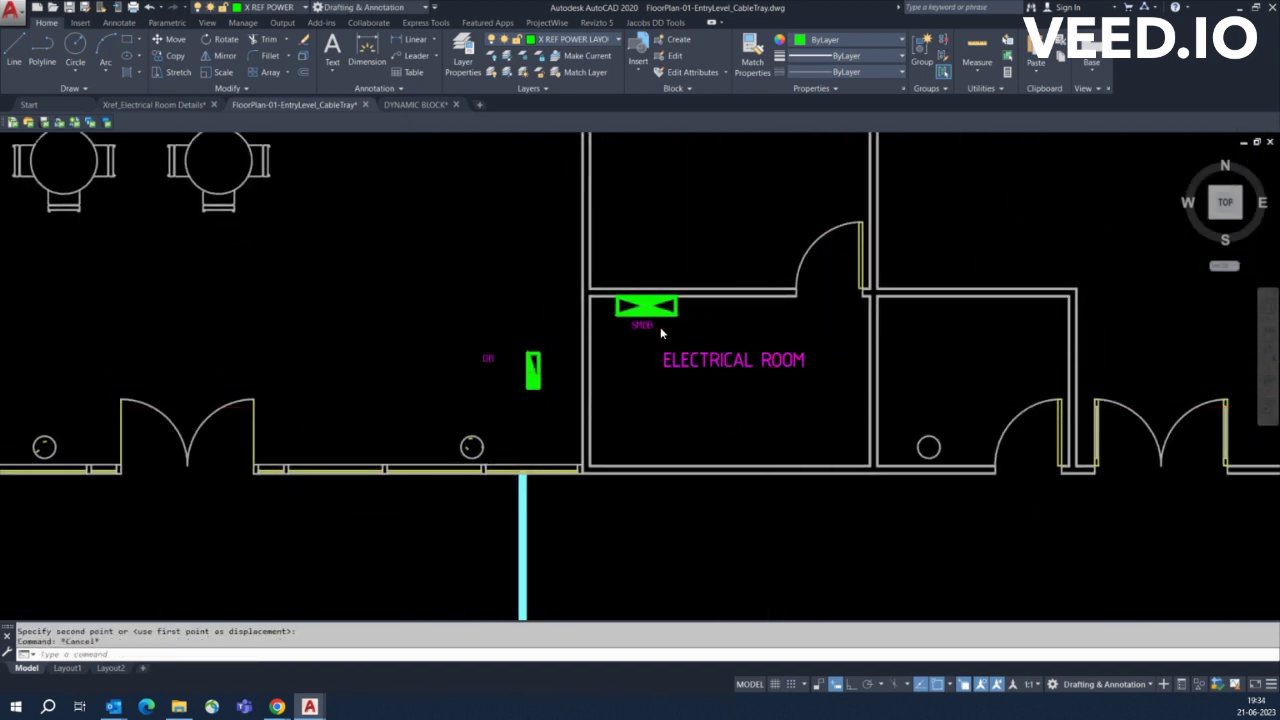
pyautogui.press('Escape')
pyautogui.press('Escape')
# Start a copy of the SMDB panel with CO, then cancel it
pyautogui.scroll(3, 700, 328)
pyautogui.write('co')
pyautogui.press('Return')
pyautogui.click(698, 290)
pyautogui.press('Return')
pyautogui.click(700, 295)
pyautogui.scroll(-2, 690, 330)
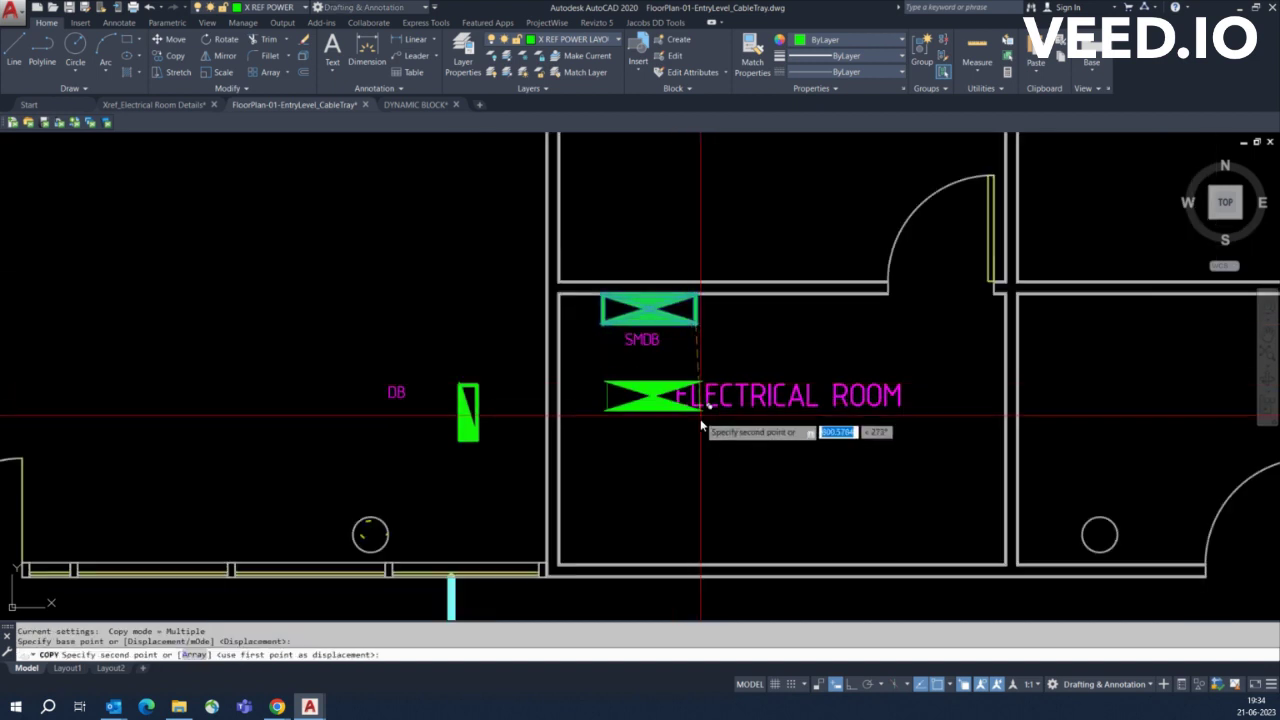
pyautogui.press('Escape')
pyautogui.press('Escape')
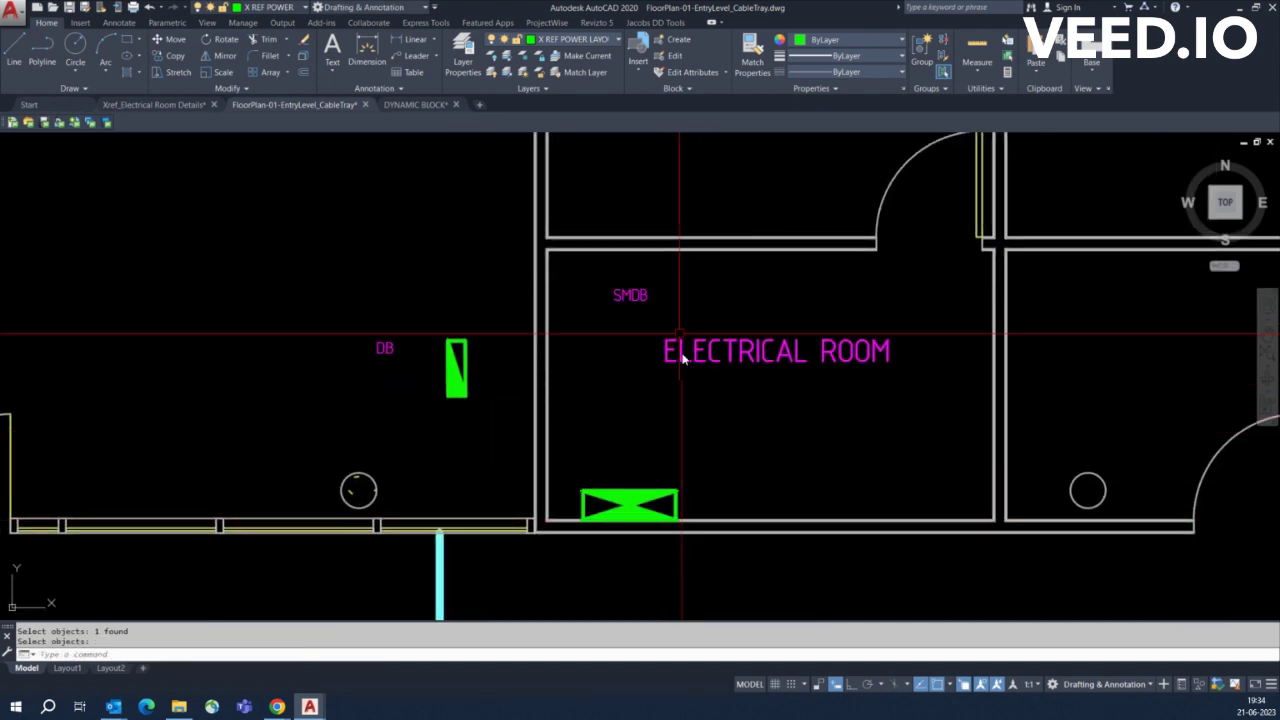
# Copy the SMDB panel at the bottom wall to sit beside the original
pyautogui.scroll(-2, 683, 358)
pyautogui.write('co')
pyautogui.press('Return')
pyautogui.scroll(4, 663, 343)
pyautogui.moveTo(595, 370); pyautogui.dragTo(855, 492)
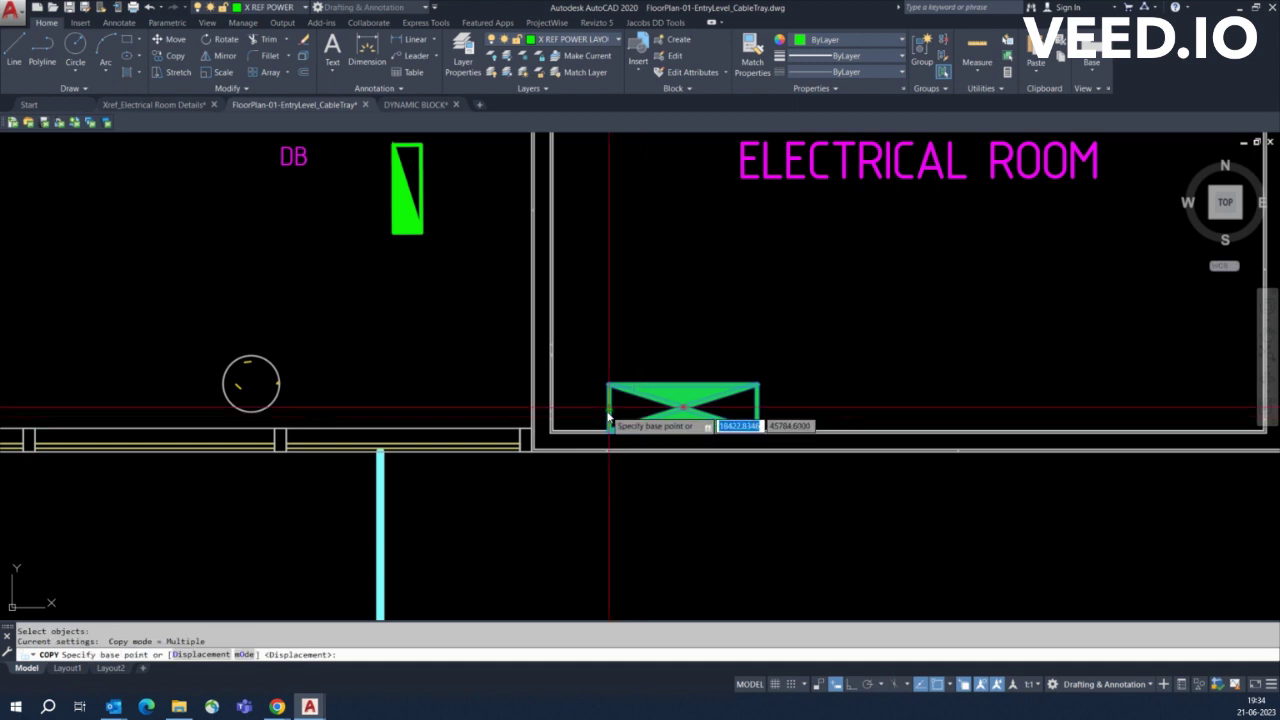
pyautogui.scroll(3, 770, 410)
pyautogui.click(786, 420)
pyautogui.scroll(-1, 580, 349)
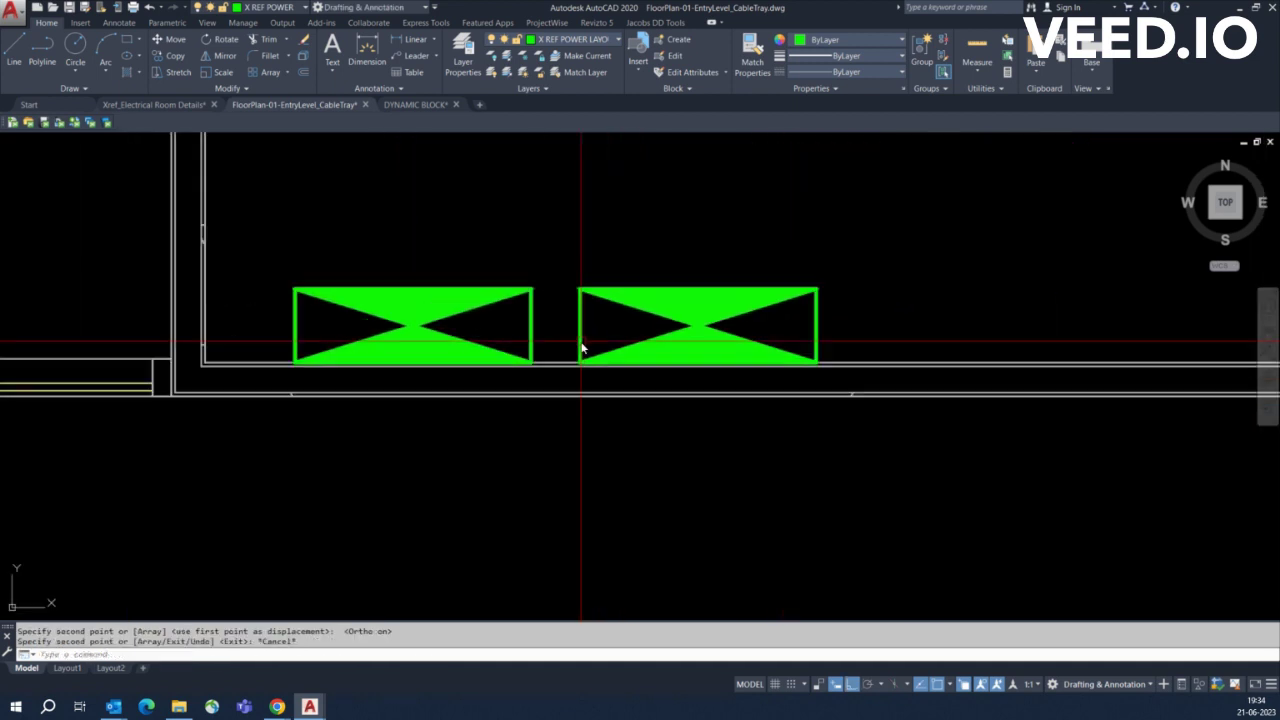
pyautogui.scroll(2, 566, 349)
pyautogui.press('Escape')
pyautogui.press('Escape')
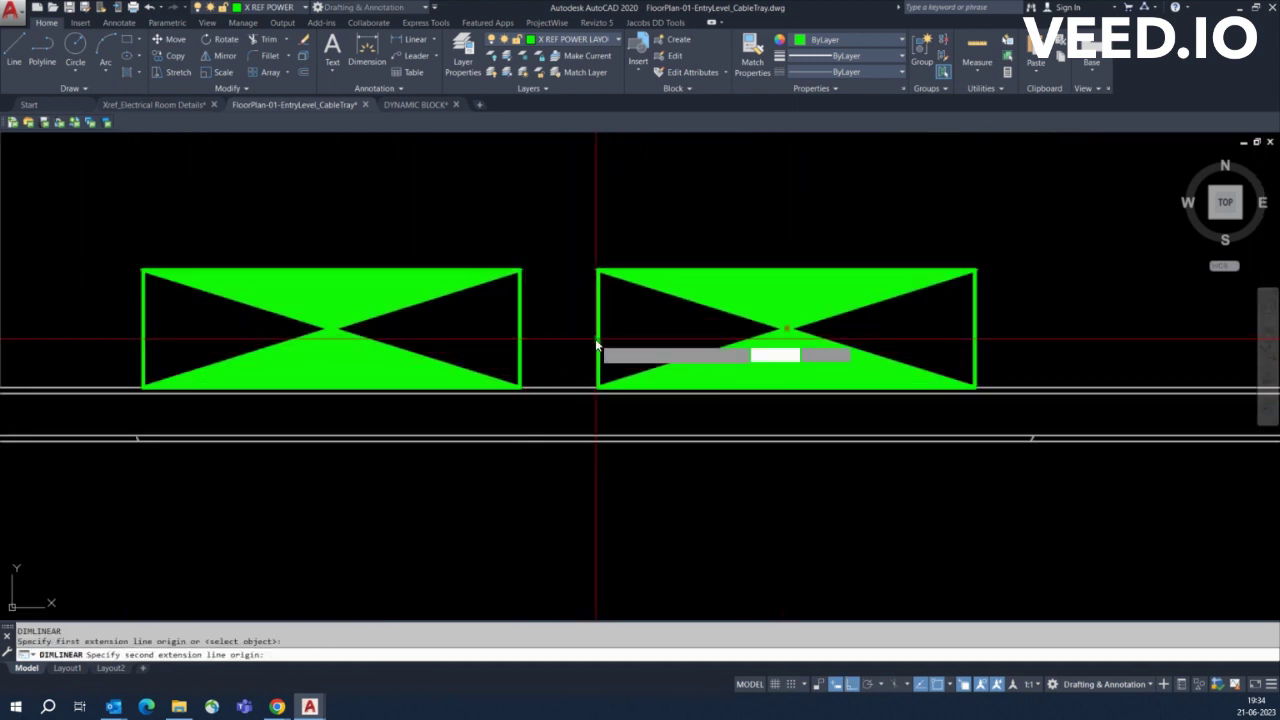
# Measure the gap between the first two panels with DIMLINEAR
pyautogui.click(596, 345)
pyautogui.click(531, 250)
pyautogui.scroll(4, 531, 250)
pyautogui.scroll(3, 486, 277)
pyautogui.scroll(-3, 596, 305)
pyautogui.press('Escape')
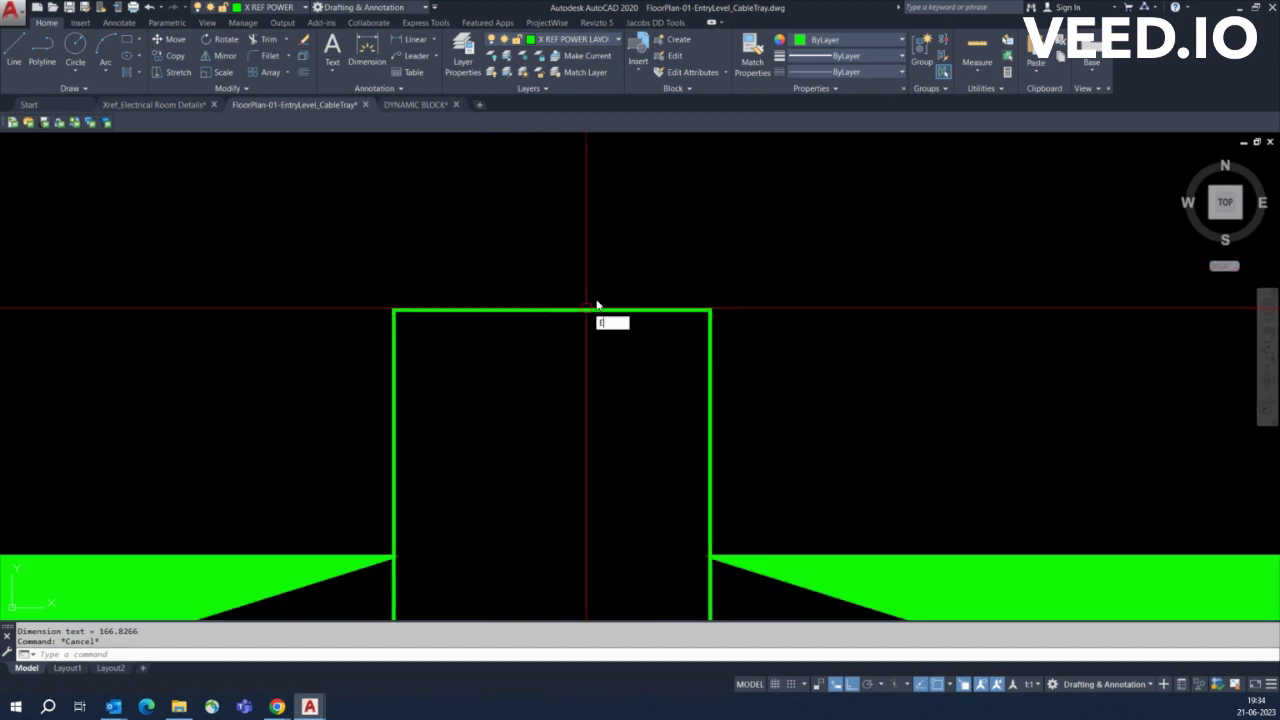
pyautogui.scroll(-2, 596, 305)
pyautogui.scroll(-2, 554, 362)
pyautogui.scroll(-1, 675, 342)
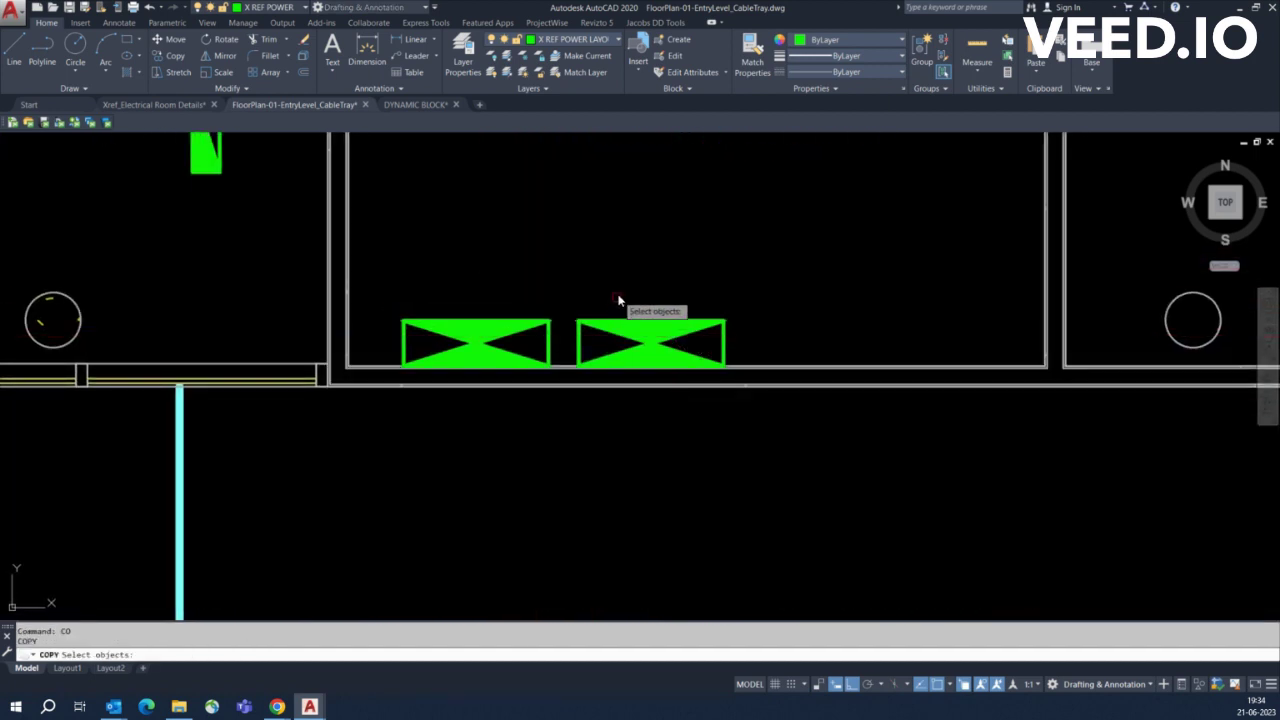
# Copy the second panel to add a third along the wall
pyautogui.click(651, 343)
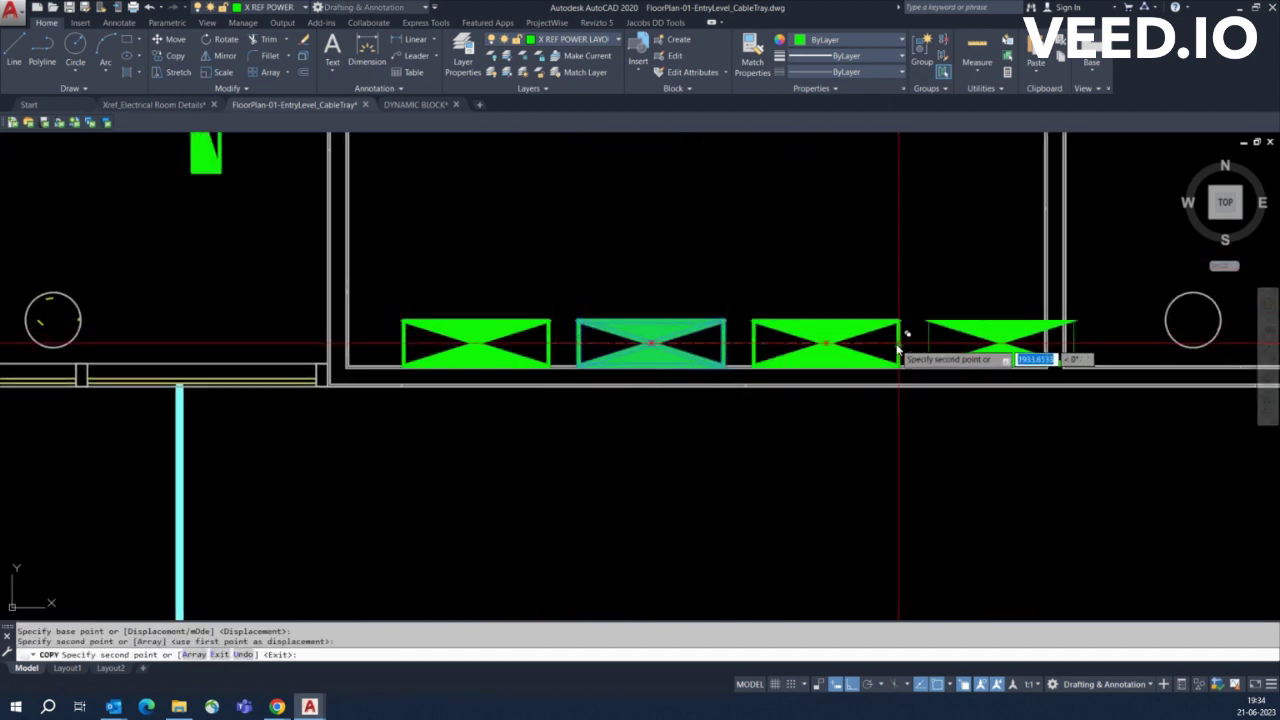
pyautogui.press('Escape')
pyautogui.scroll(-3, 897, 350)
pyautogui.scroll(1, 494, 306)
pyautogui.scroll(3, 686, 251)
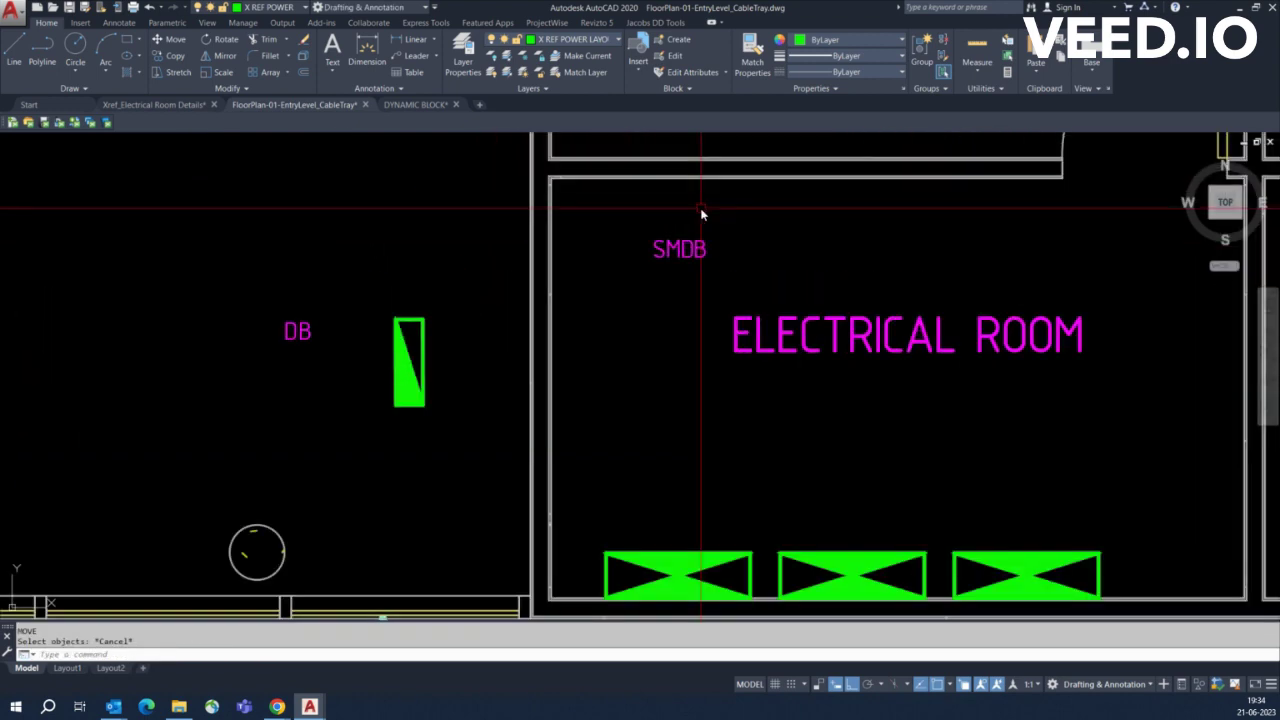
# Move the SMDB label up above the panel
pyautogui.press('space')
pyautogui.click(680, 250)
pyautogui.press('space')
pyautogui.click(678, 248)
pyautogui.scroll(2, 634, 423)
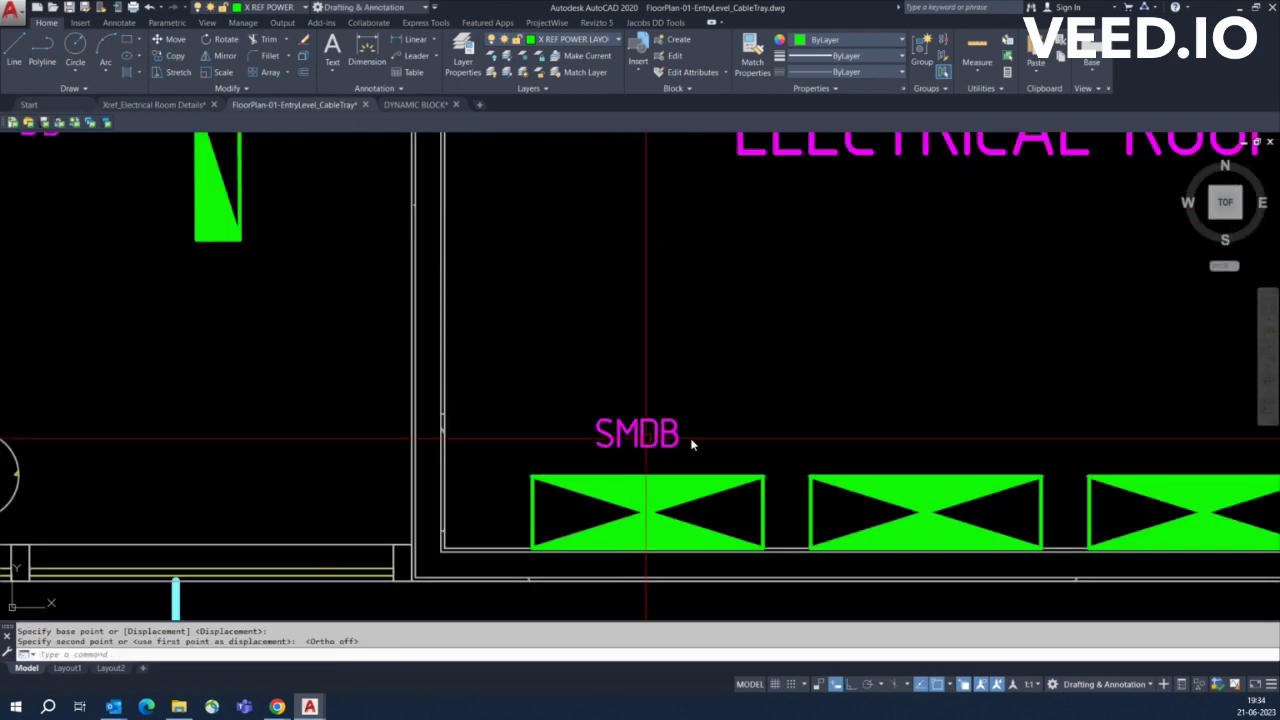
pyautogui.scroll(-3, 700, 440)
pyautogui.scroll(1, 771, 427)
pyautogui.scroll(2, 748, 370)
# Copy the SMDB label over all three panels with Ortho on
pyautogui.write('co')
pyautogui.press('Return')
pyautogui.click(712, 356)
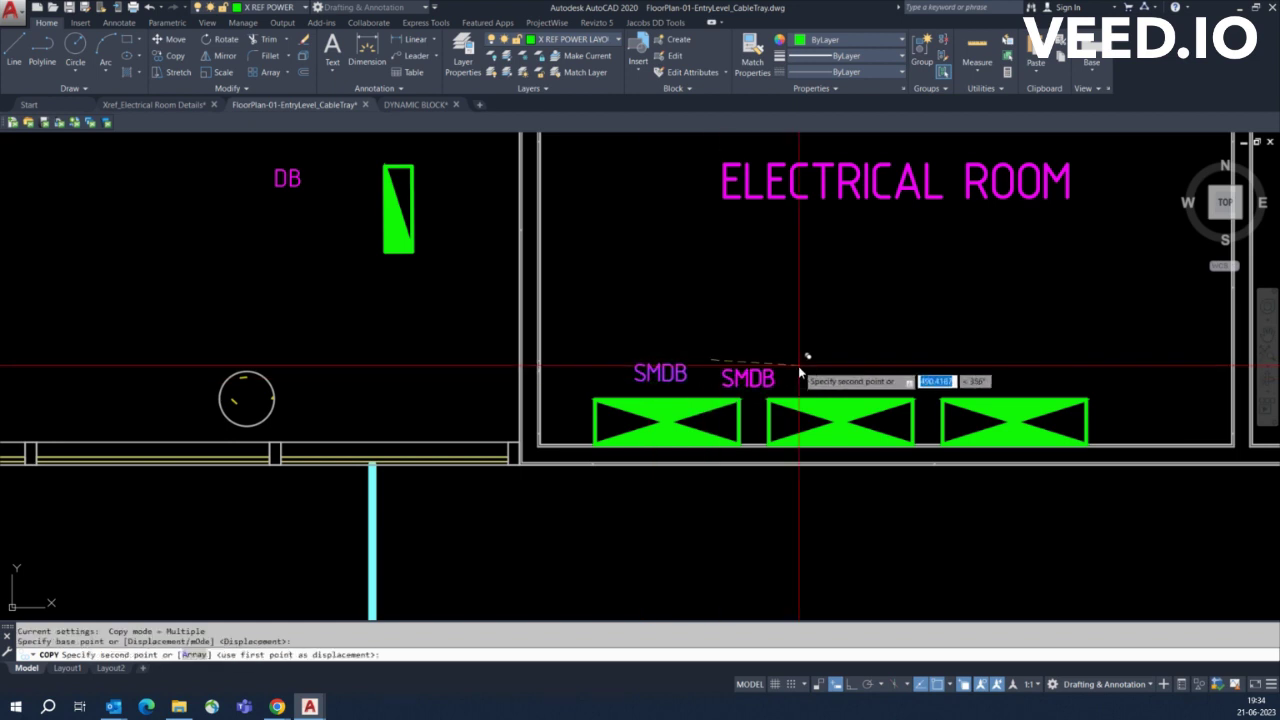
pyautogui.press('F8')
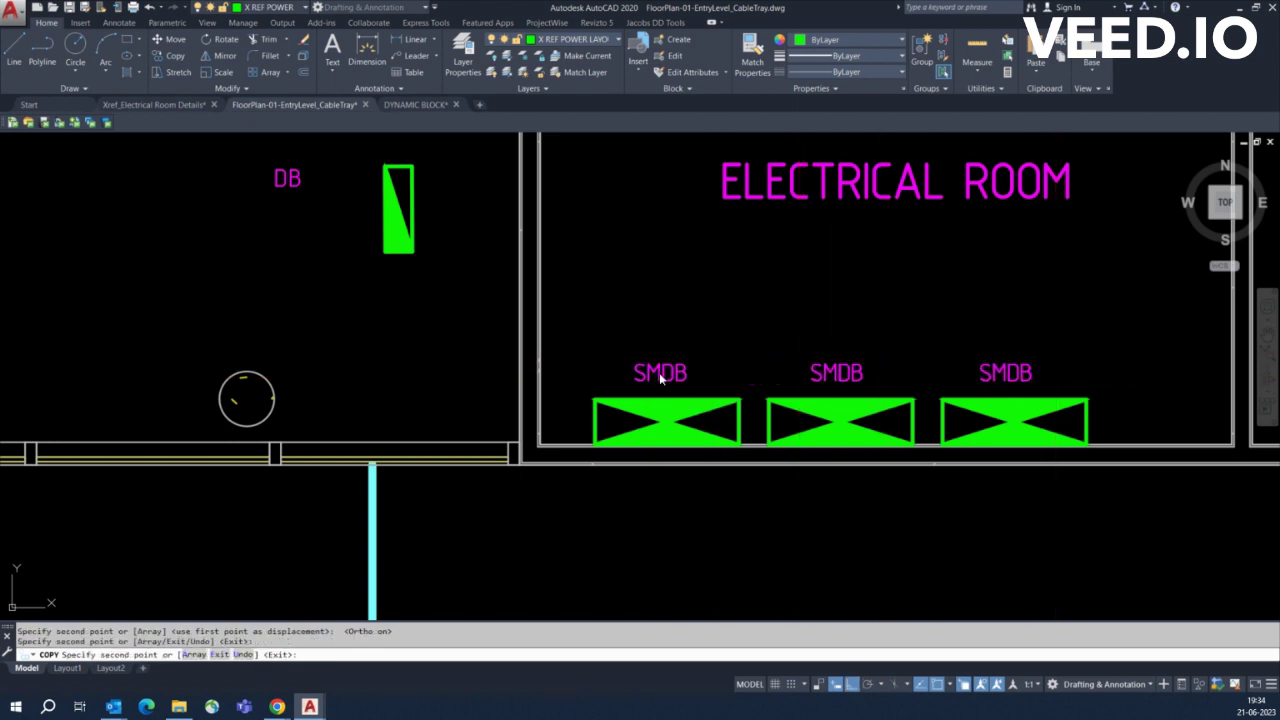
pyautogui.press('Return')
pyautogui.scroll(2, 706, 378)
# Rename the first two labels to SMDB-1 and SMDB-2
pyautogui.doubleClick(677, 380)
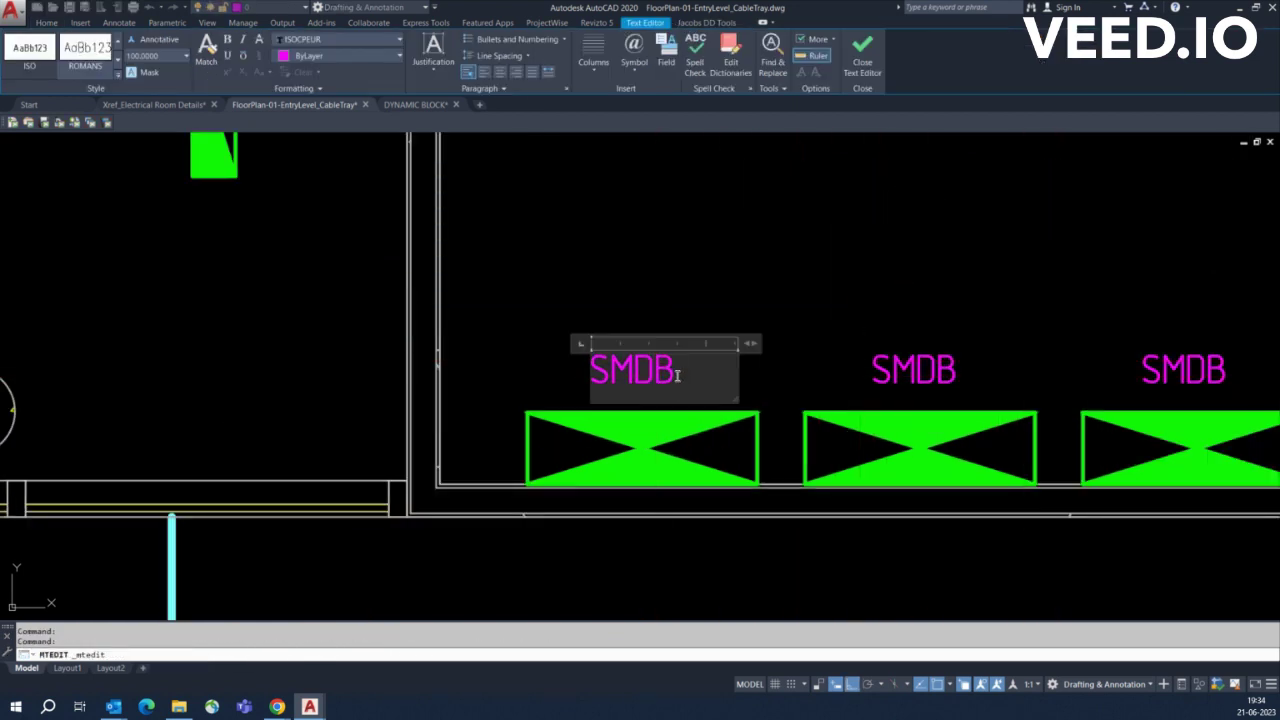
pyautogui.write('-1')
pyautogui.click(871, 368)
pyautogui.doubleClick(905, 370)
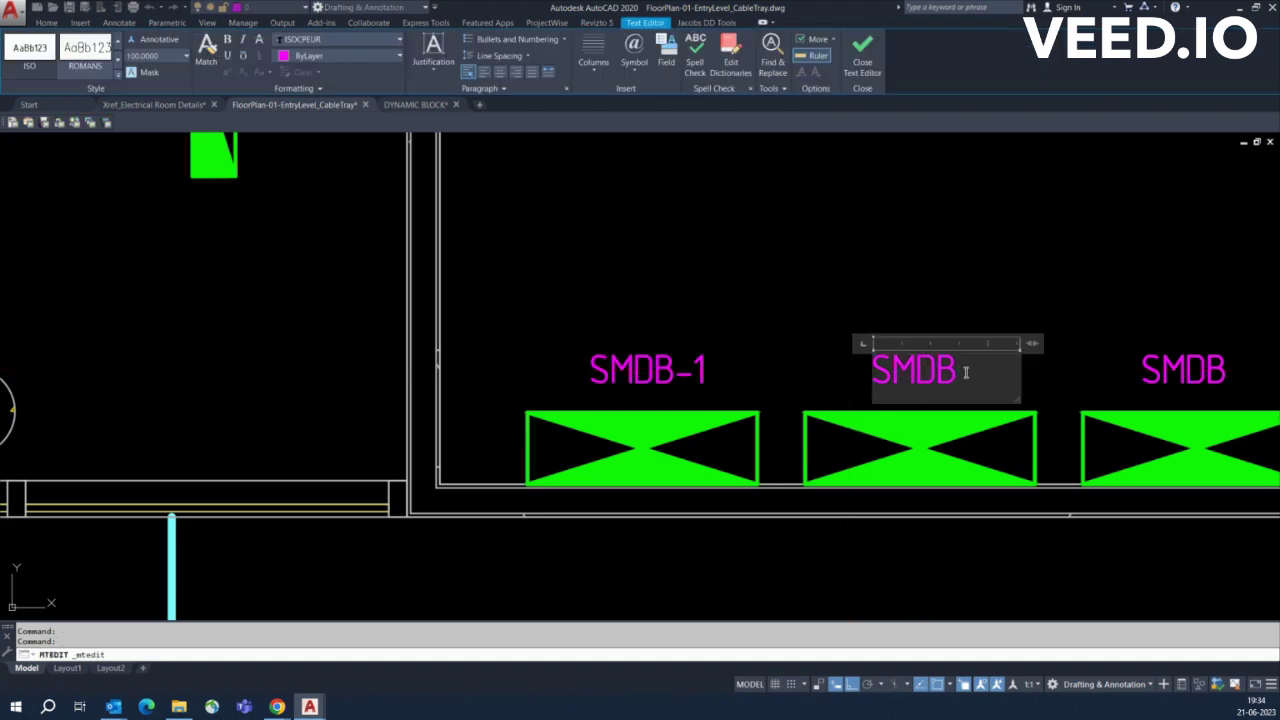
pyautogui.write('-2')
pyautogui.click(1052, 407)
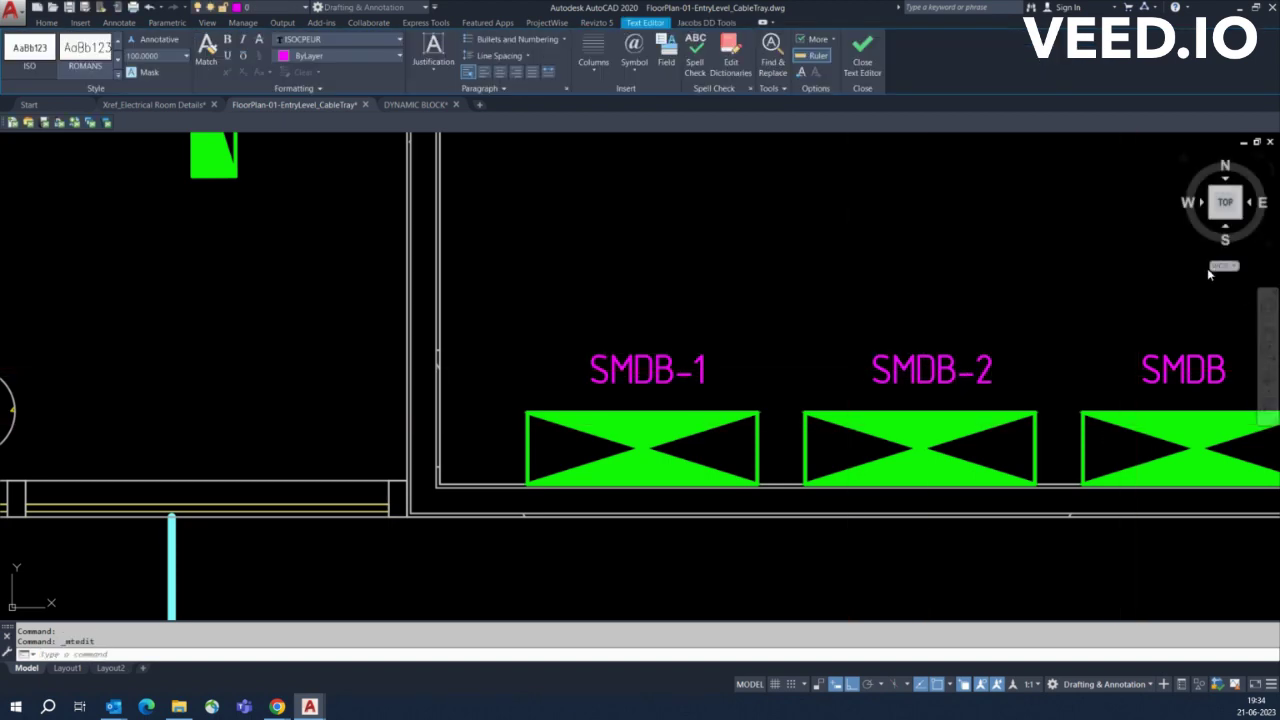
# Erase the third panel and its label
pyautogui.moveTo(1207, 268); pyautogui.dragTo(927, 268, button='middle')
pyautogui.moveTo(1086, 357); pyautogui.dragTo(971, 305)
pyautogui.scroll(1, 713, 372)
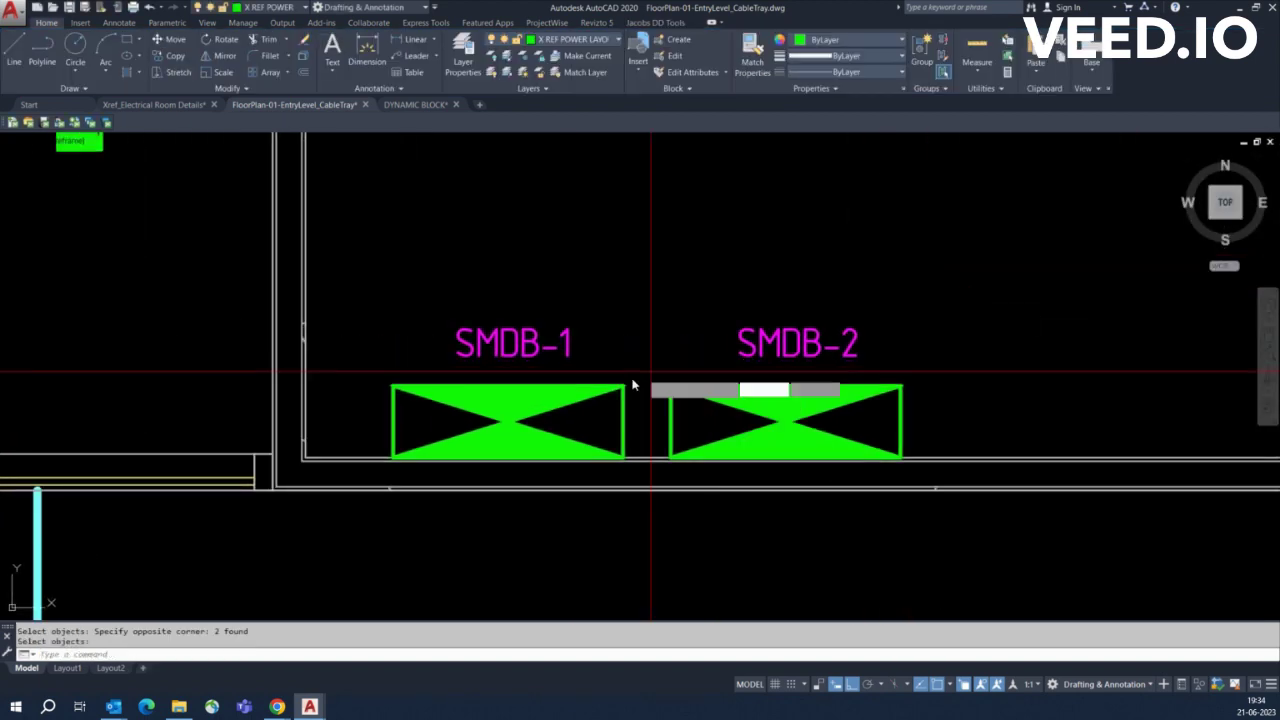
# Draw a construction line at SMDB-1's edge and offset it 300 to the right
pyautogui.write('xl')
pyautogui.press('Return')
pyautogui.write('o')
pyautogui.press('Return')
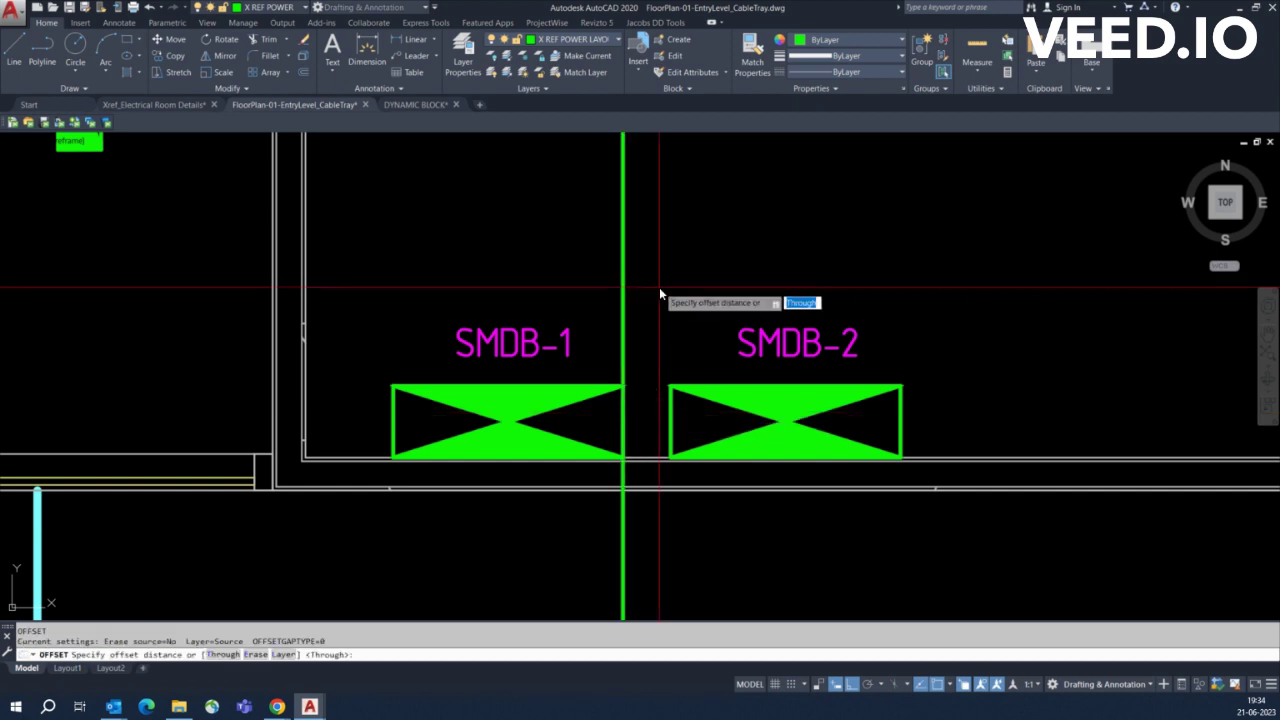
pyautogui.write('300')
pyautogui.press('Return')
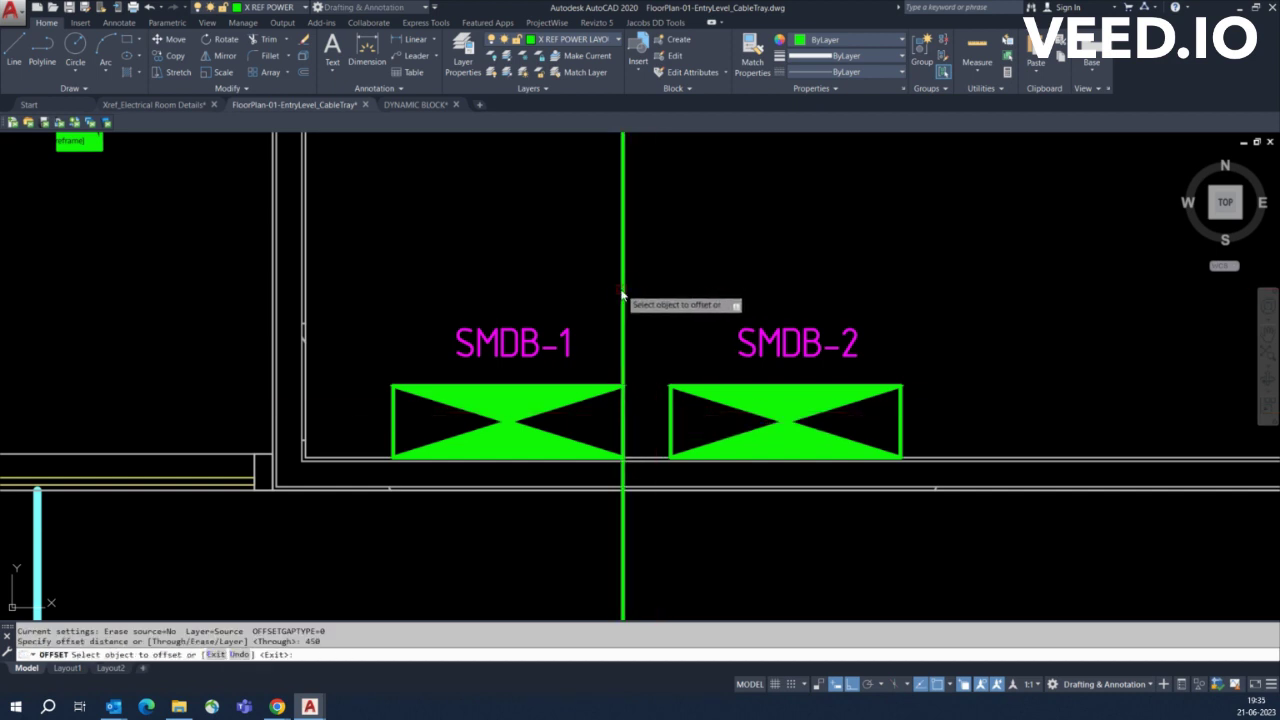
pyautogui.click(622, 290)
pyautogui.click(688, 288)
# Move SMDB-2 and its label so its left corner meets the offset line
pyautogui.moveTo(655, 295); pyautogui.dragTo(910, 485)
pyautogui.press('Return')
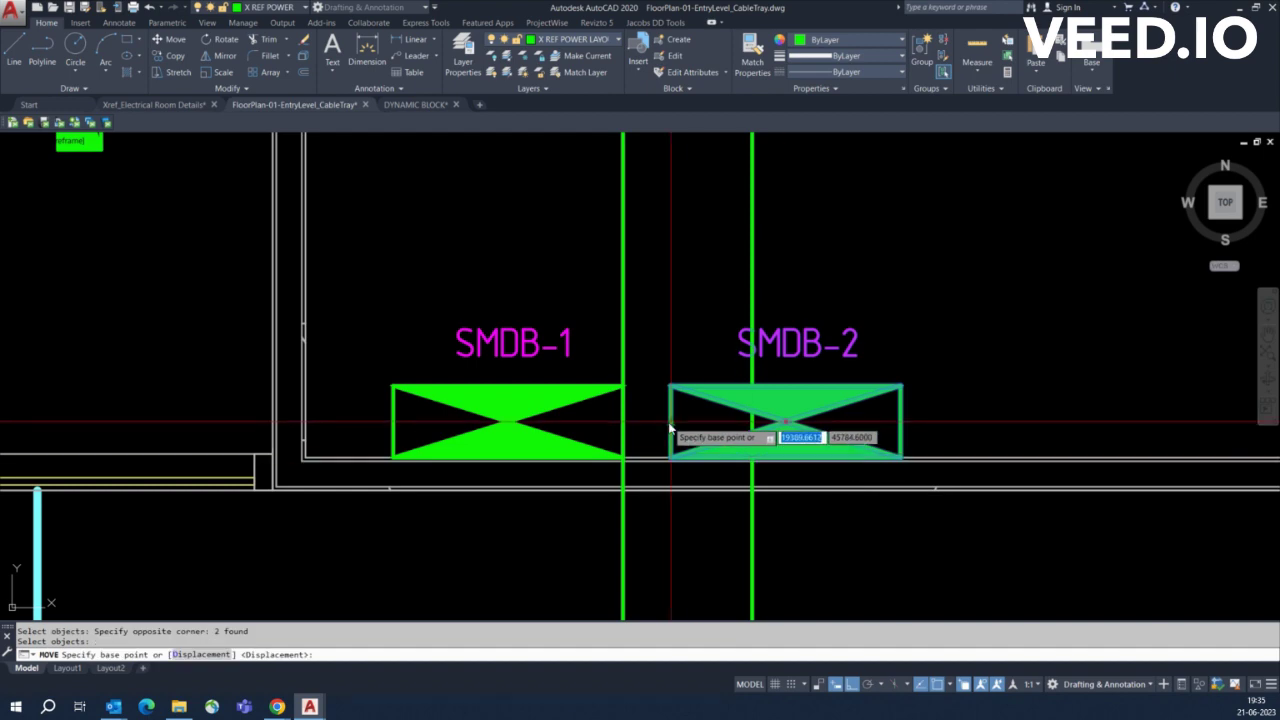
pyautogui.click(670, 440)
pyautogui.click(752, 440)
pyautogui.scroll(-4, 743, 382)
pyautogui.press('Escape')
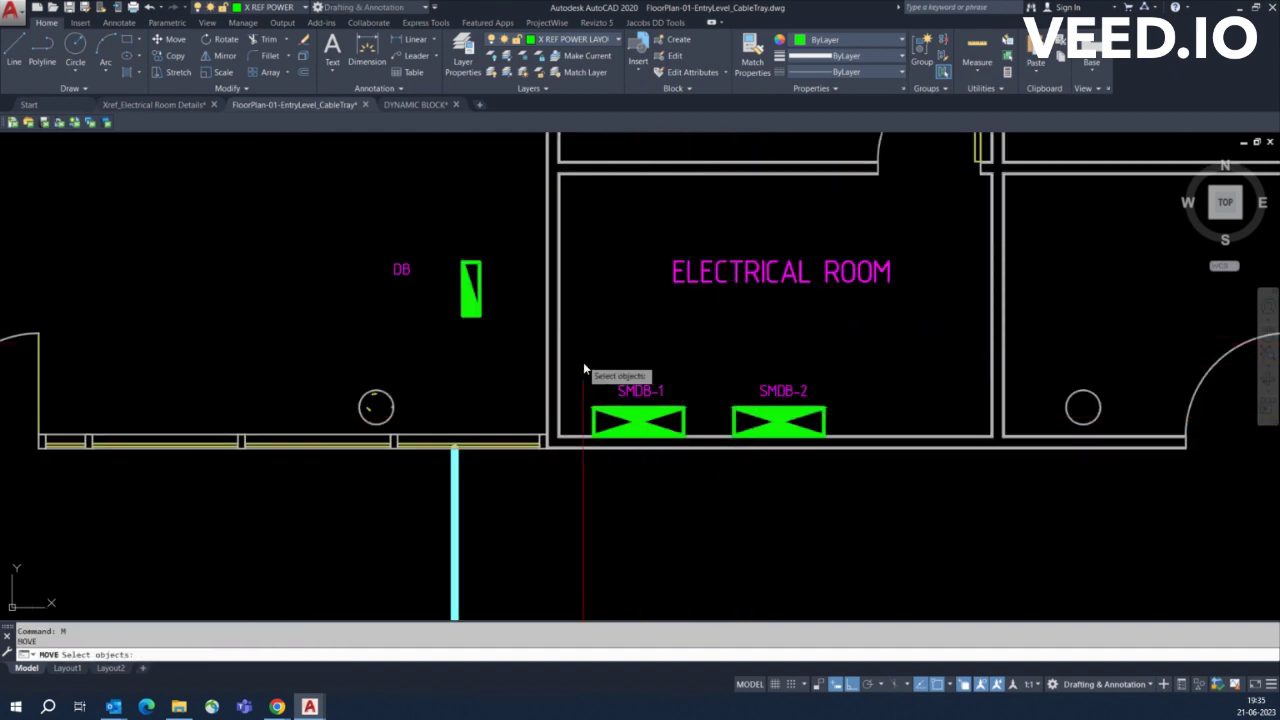
# Shift both SMDB panels and labels slightly to the right
pyautogui.moveTo(583, 368); pyautogui.dragTo(850, 445)
pyautogui.press('Return')
pyautogui.click(763, 343)
pyautogui.click(794, 343)
# Move the DB panel inside the Electrical Room
pyautogui.press('Escape')
pyautogui.moveTo(649, 346); pyautogui.dragTo(649, 402, button='middle')
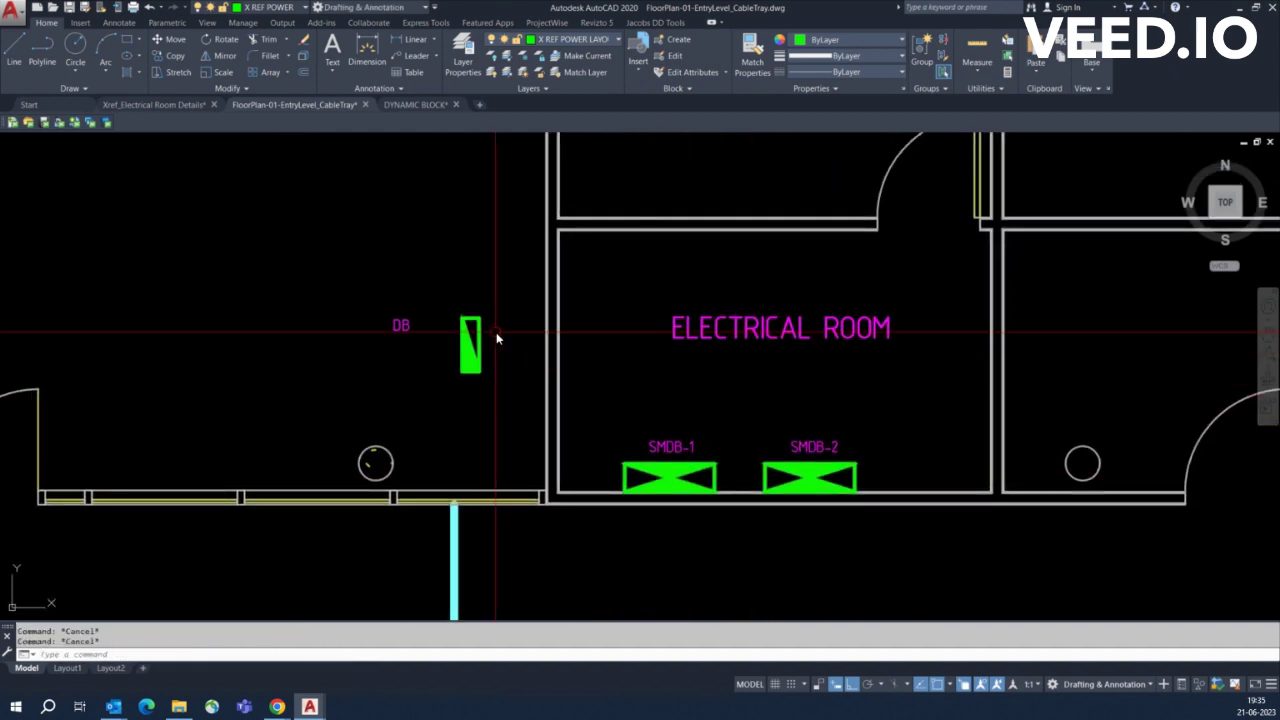
pyautogui.press('Return')
pyautogui.click(465, 322)
pyautogui.click(563, 262)
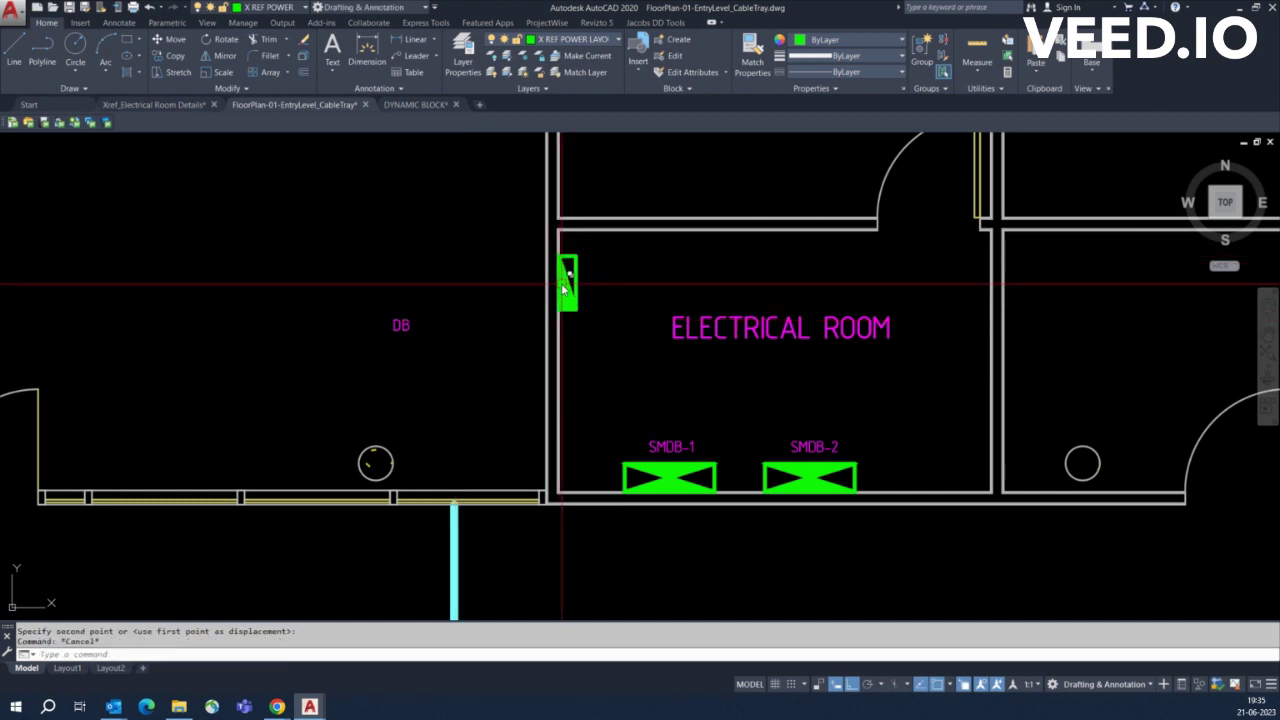
# Copy the DB panel to place a second one below it
pyautogui.scroll(2, 539, 271)
pyautogui.moveTo(555, 235); pyautogui.dragTo(681, 378)
pyautogui.click(610, 365)
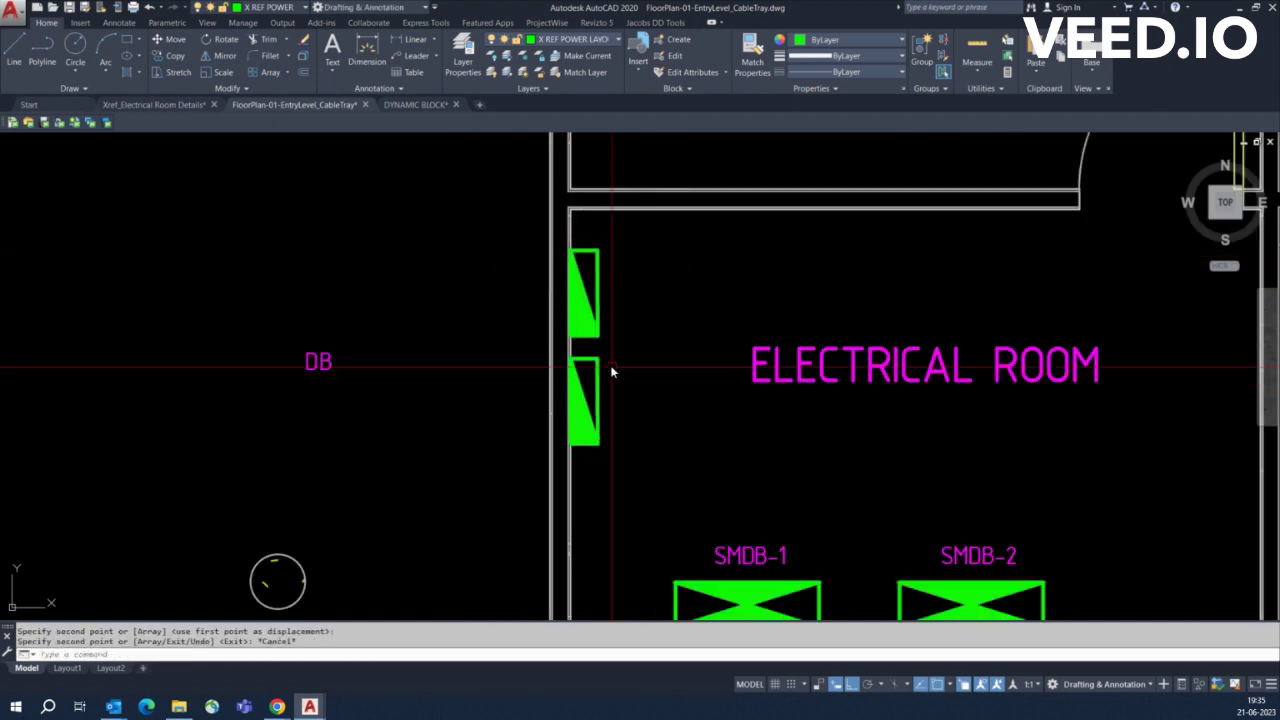
pyautogui.scroll(3, 580, 365)
pyautogui.click(555, 304)
# Reposition the lower DB panel with MOVE
pyautogui.write('m')
pyautogui.press('Return')
pyautogui.click(553, 353)
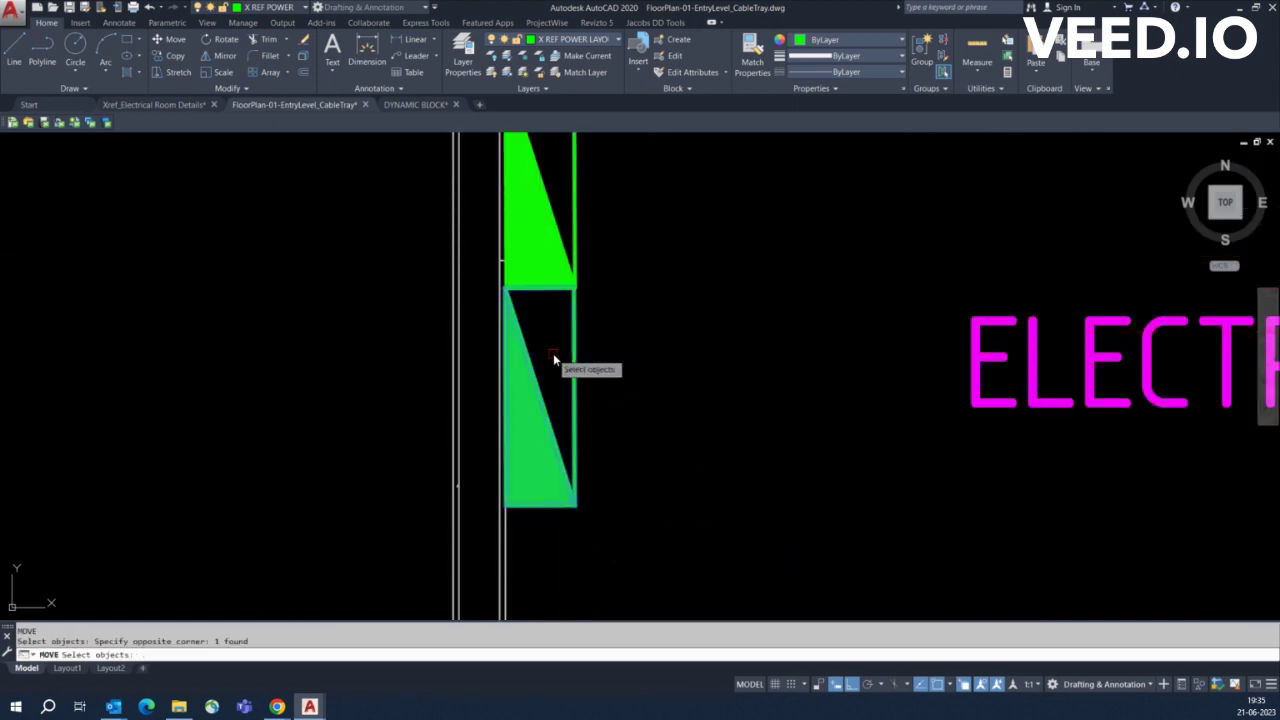
pyautogui.press('Return')
pyautogui.click(616, 321)
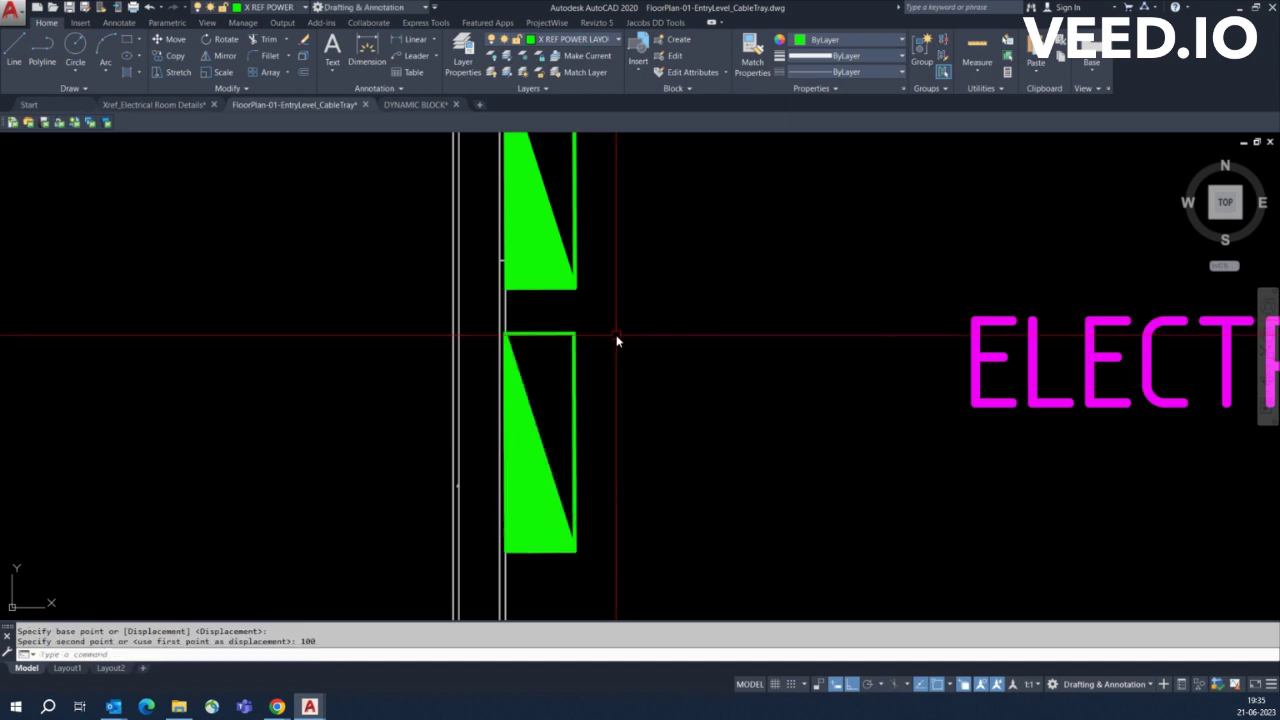
pyautogui.scroll(-4, 616, 341)
# Move the DB label over beside the DB panels
pyautogui.write('m')
pyautogui.press('Return')
pyautogui.scroll(3, 442, 363)
pyautogui.click(378, 296)
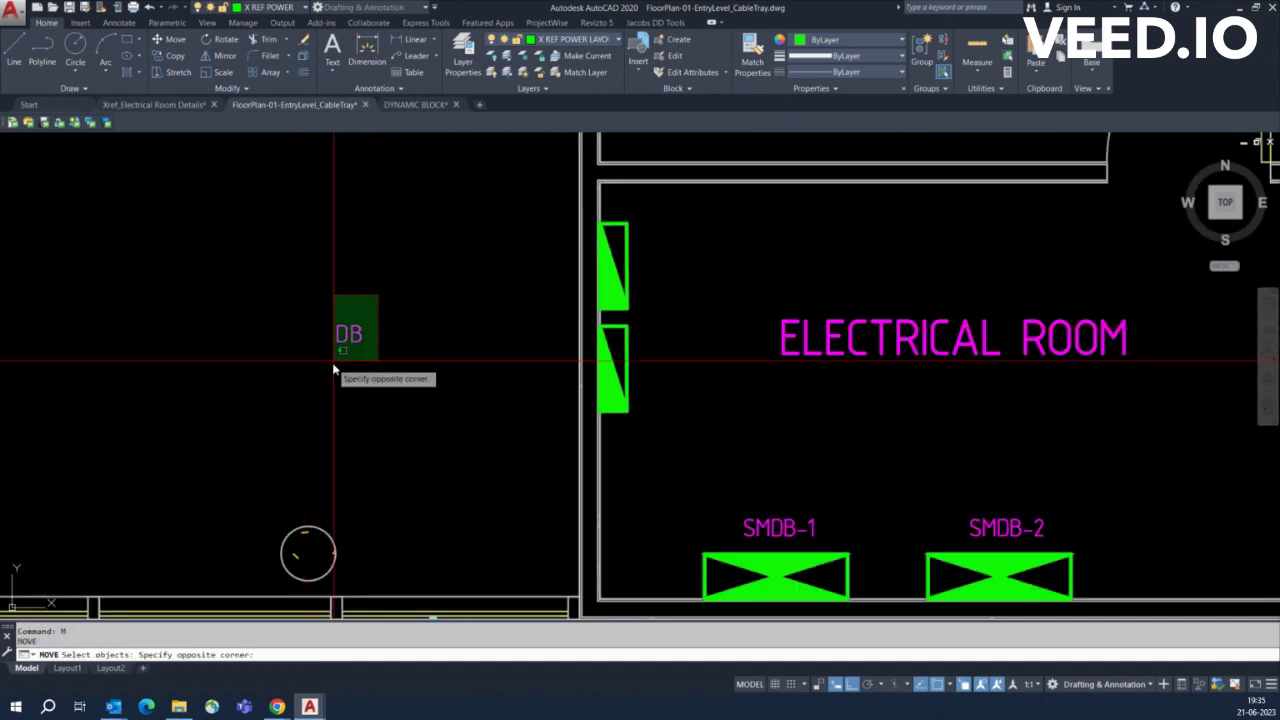
pyautogui.click(333, 368)
pyautogui.press('Return')
pyautogui.click(339, 350)
pyautogui.scroll(2, 625, 284)
# Rename the label to DB-1 and copy it beside the lower board
pyautogui.doubleClick(689, 266)
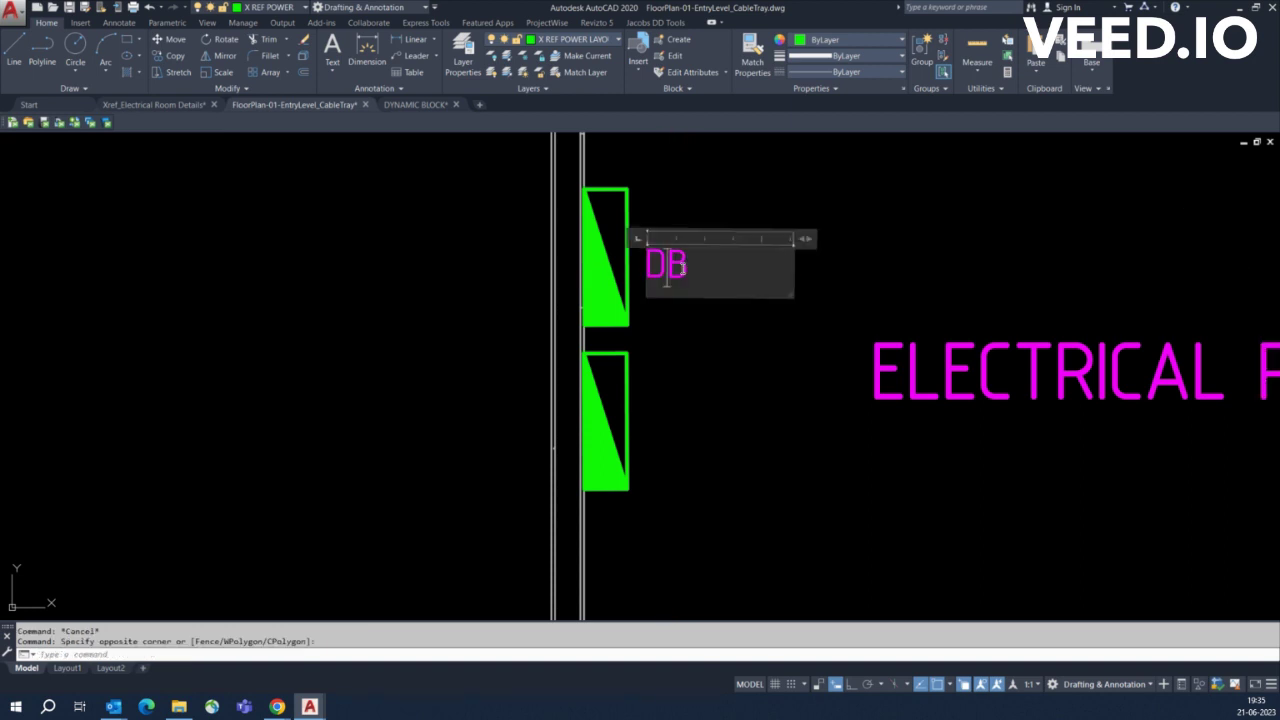
pyautogui.write('-1')
pyautogui.click(726, 340)
pyautogui.write('co')
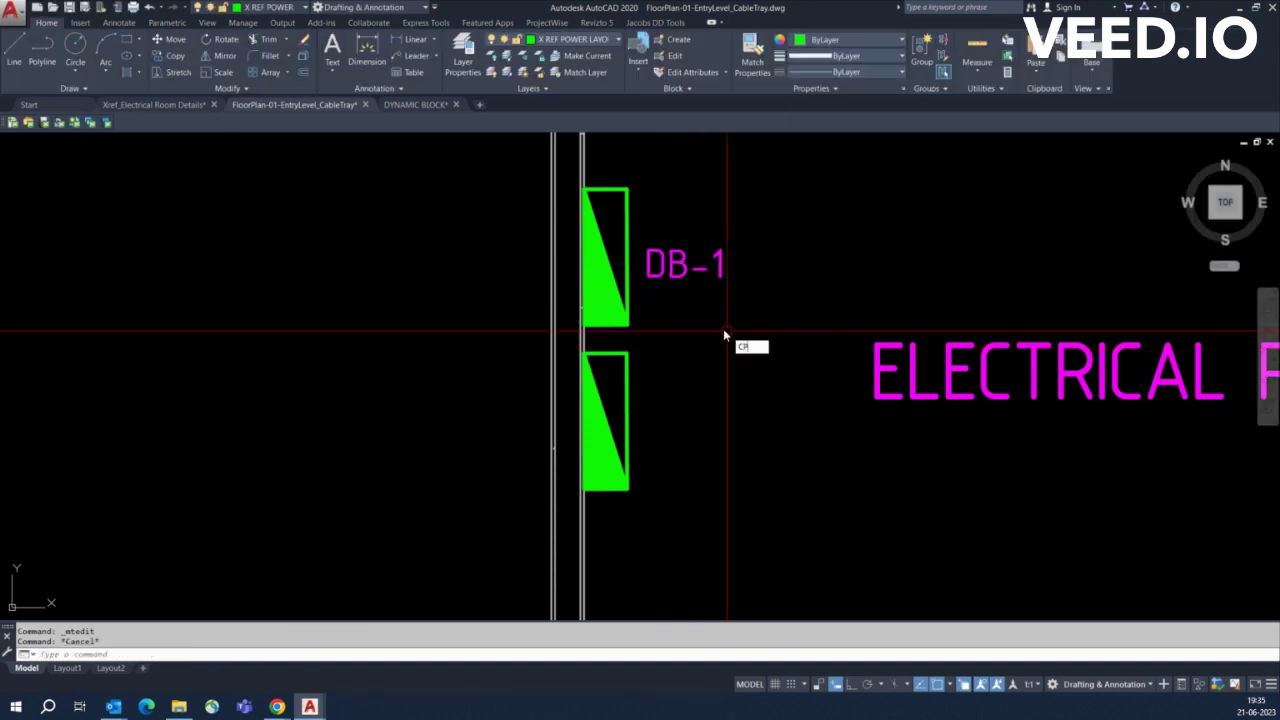
pyautogui.press('Return')
pyautogui.click(691, 302)
pyautogui.click(691, 467)
pyautogui.press('Escape')
# Edit the copied label, changing its number to 2 for DB-2
pyautogui.doubleClick(716, 425)
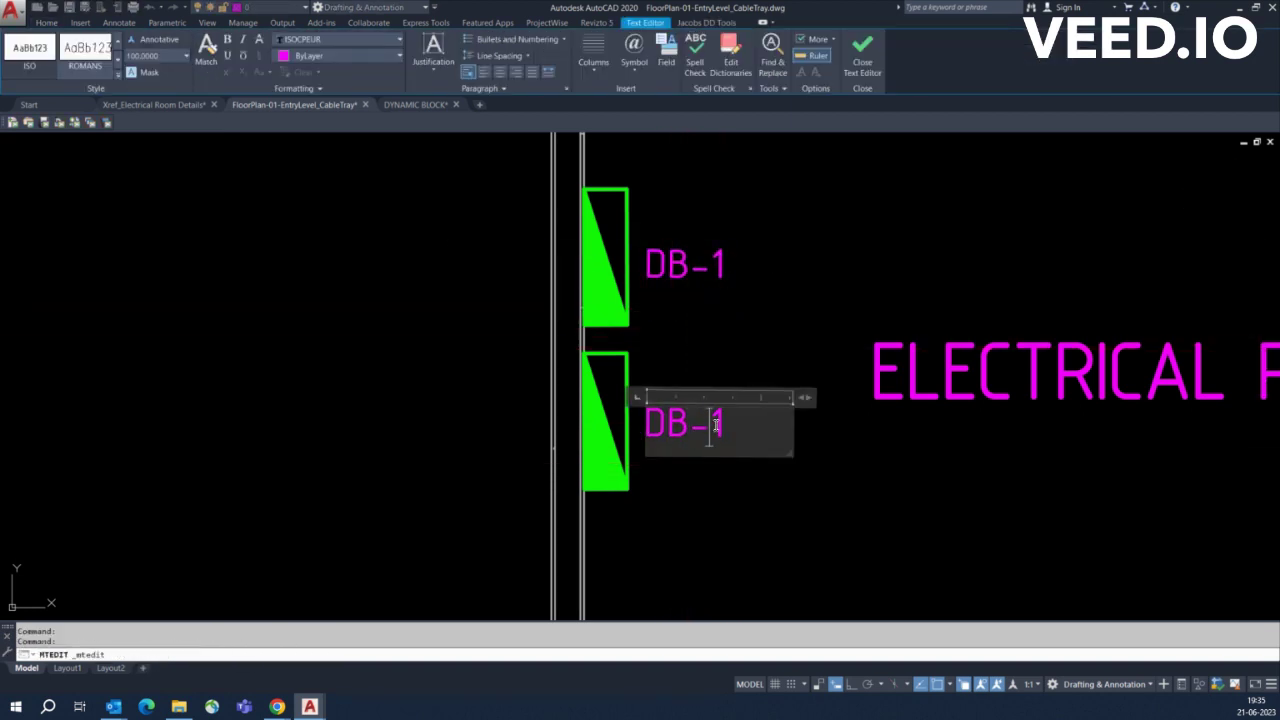
pyautogui.write('2')
pyautogui.click(608, 449)
pyautogui.scroll(-5, 608, 449)
# Move the straight perforated tray piece into the Electrical Room
pyautogui.scroll(-3, 820, 429)
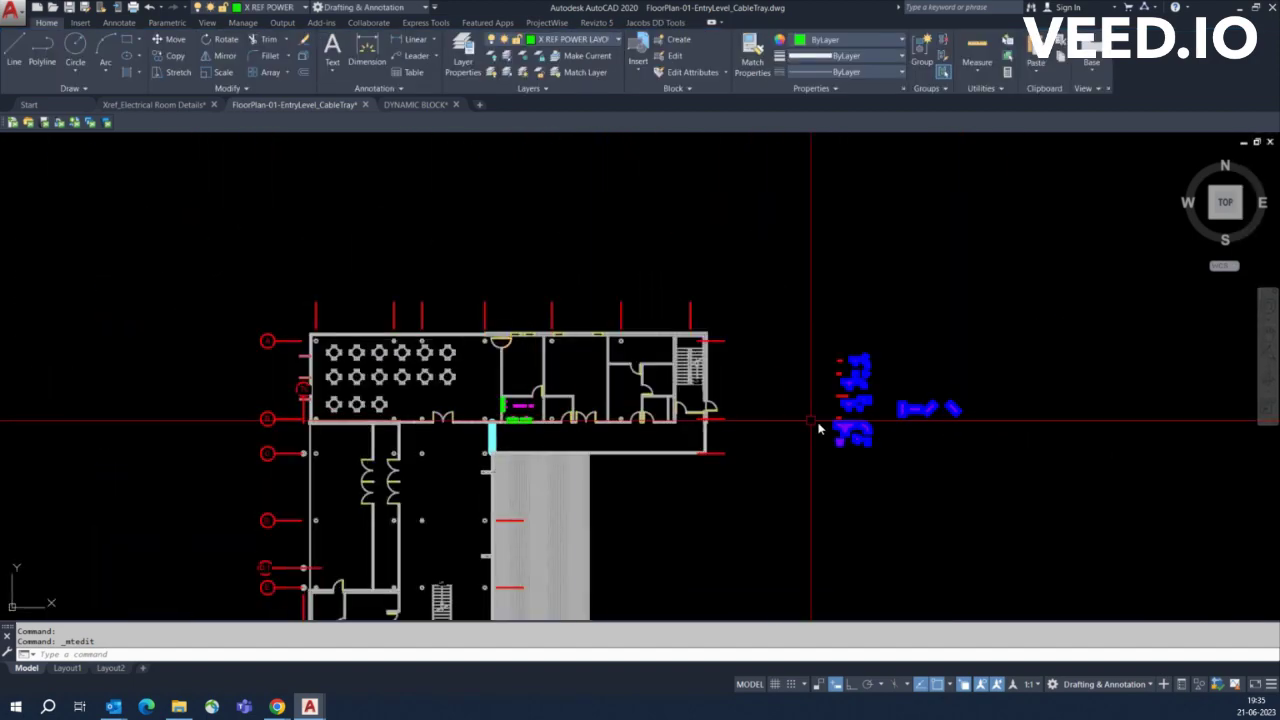
pyautogui.scroll(10, 820, 429)
pyautogui.scroll(-3, 771, 442)
pyautogui.moveTo(721, 436)
pyautogui.mouseDown(button='middle')
pyautogui.moveTo(971, 343)
pyautogui.moveTo(834, 371)
pyautogui.mouseUp(button='middle')
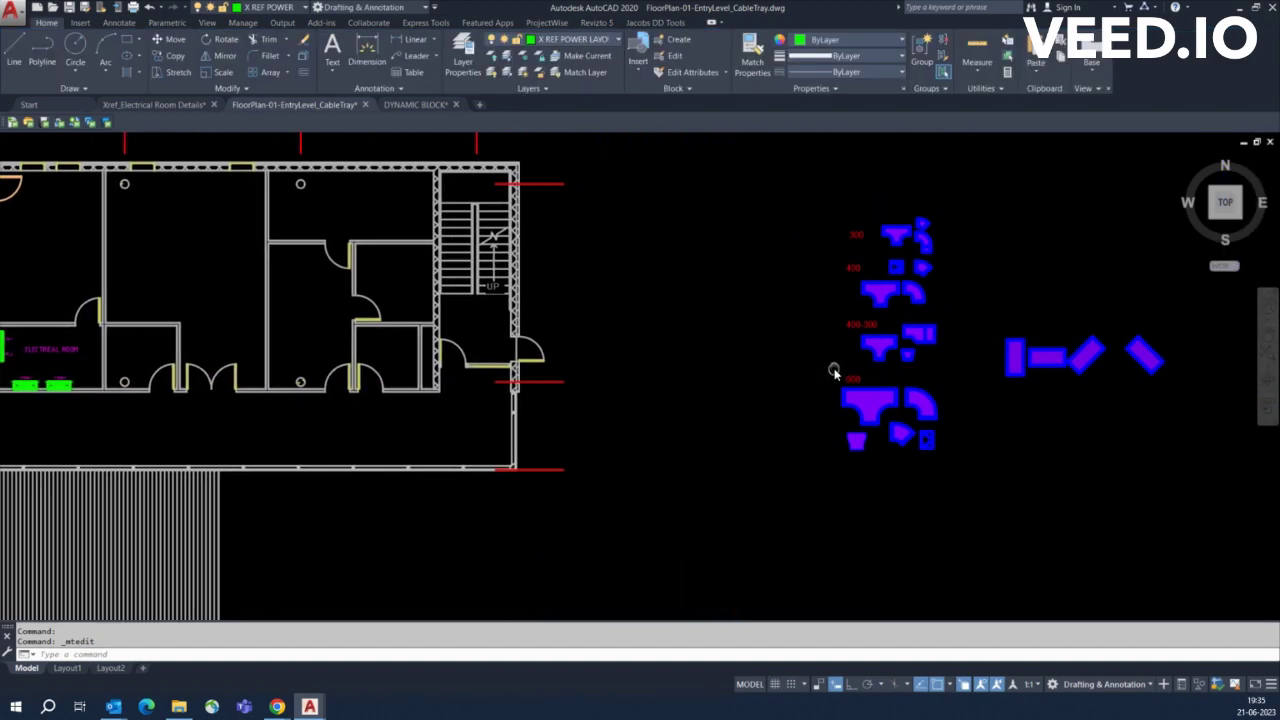
pyautogui.scroll(2, 896, 416)
pyautogui.scroll(-2, 896, 416)
pyautogui.scroll(5, 975, 370)
pyautogui.click(994, 309)
pyautogui.press('Return')
pyautogui.click(986, 349)
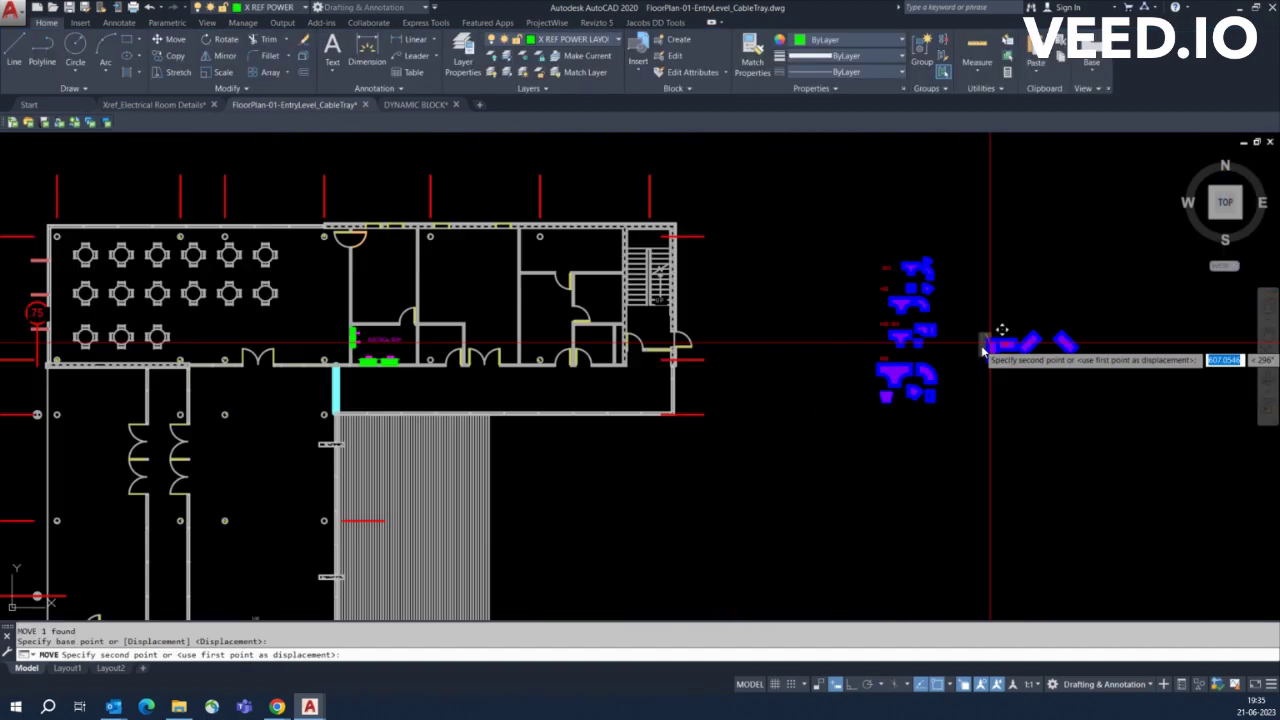
pyautogui.scroll(-3, 986, 349)
pyautogui.scroll(5, 640, 368)
pyautogui.scroll(-3, 614, 366)
pyautogui.scroll(3, 623, 363)
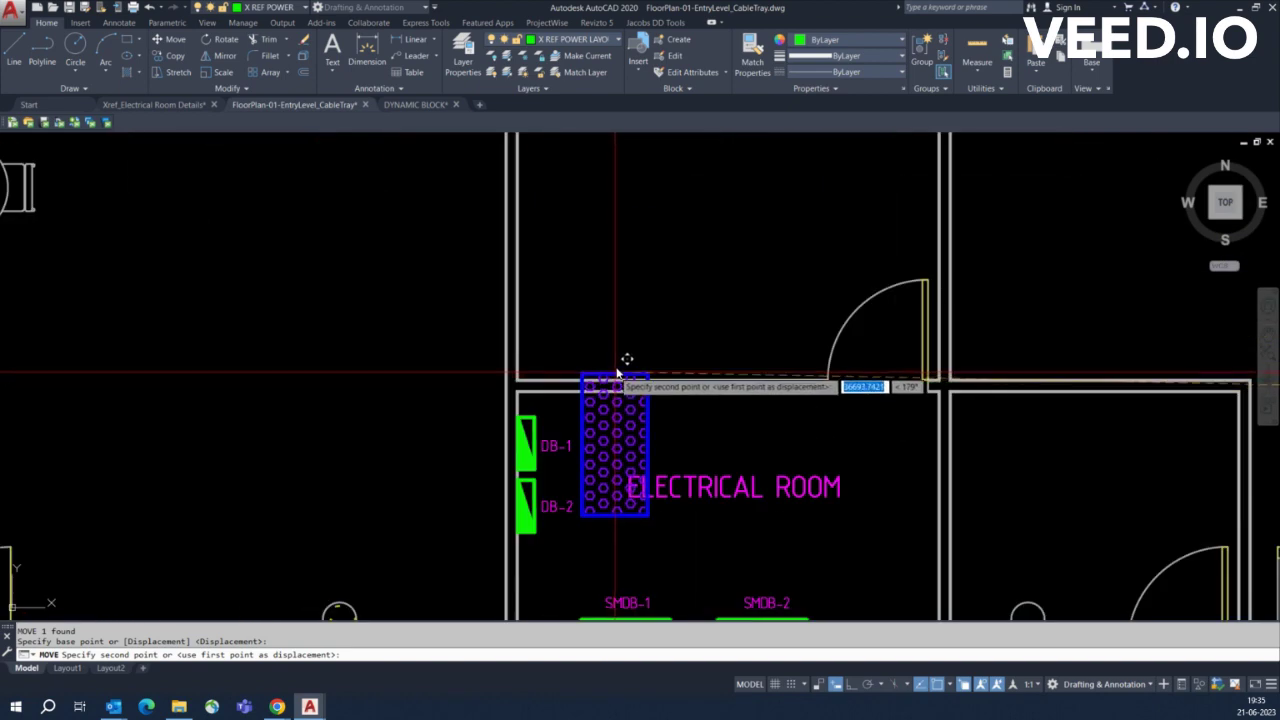
pyautogui.scroll(1, 620, 370)
pyautogui.click(615, 385)
pyautogui.press('Escape')
pyautogui.moveTo(615, 384); pyautogui.dragTo(605, 332, button='middle')
# Shift the ELECTRICAL ROOM label down and to the right
pyautogui.write('m')
pyautogui.press('Return')
pyautogui.click(697, 412)
pyautogui.press('Return')
pyautogui.click(684, 445)
pyautogui.click(751, 457)
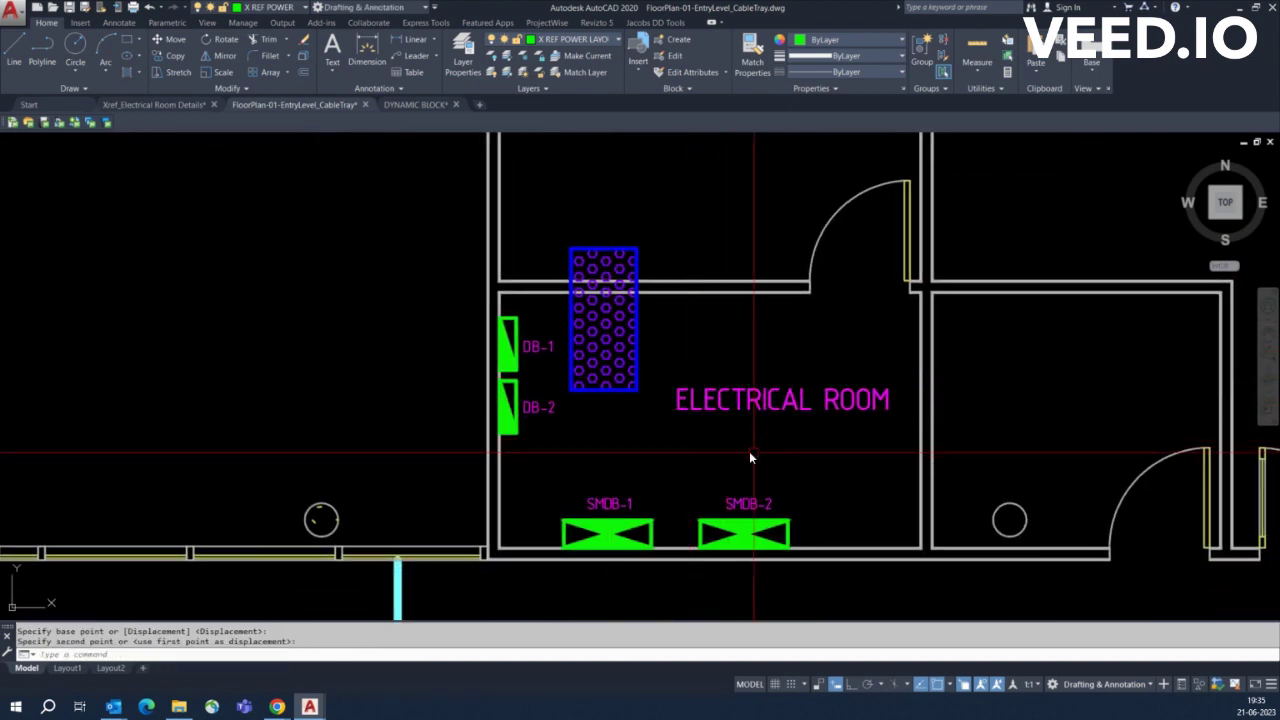
# Move the tray down so it rests against SMDB-1, leaving its length unchanged
pyautogui.click(615, 378)
pyautogui.write('m')
pyautogui.press('Return')
pyautogui.click(612, 372)
pyautogui.scroll(2, 613, 524)
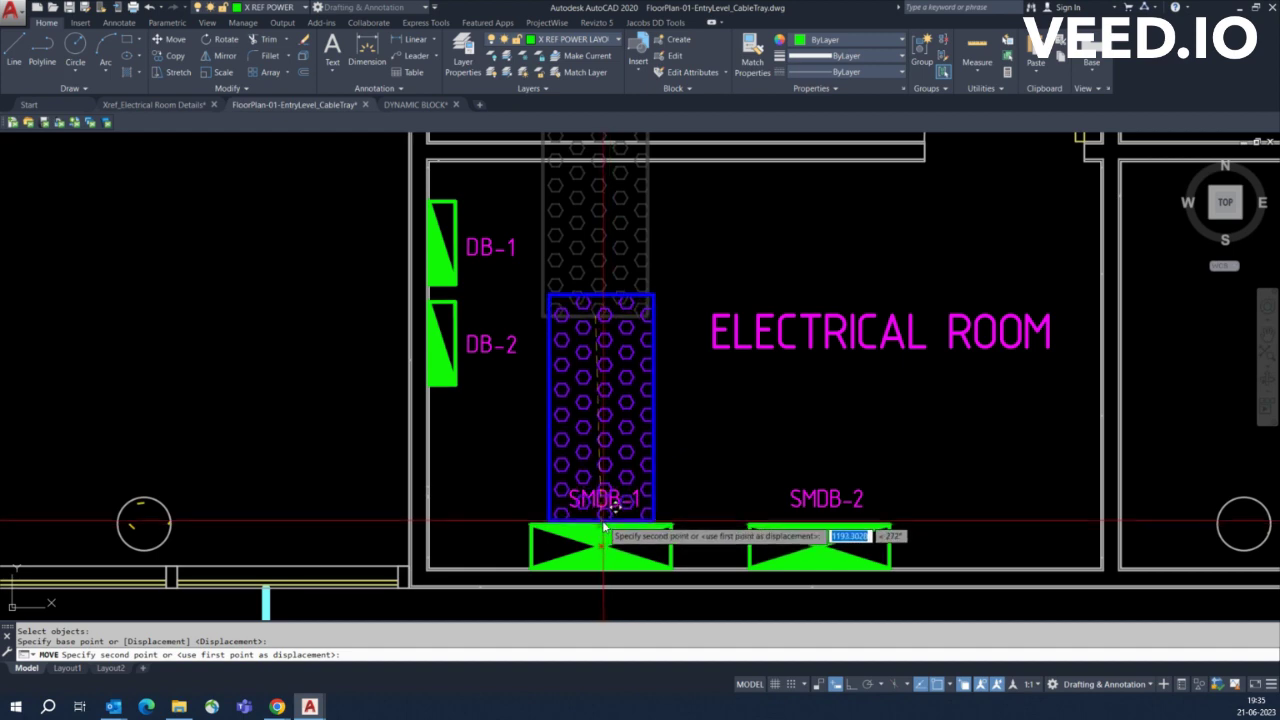
pyautogui.scroll(-3, 618, 480)
pyautogui.click(618, 480)
pyautogui.click(612, 414)
pyautogui.scroll(-2, 614, 393)
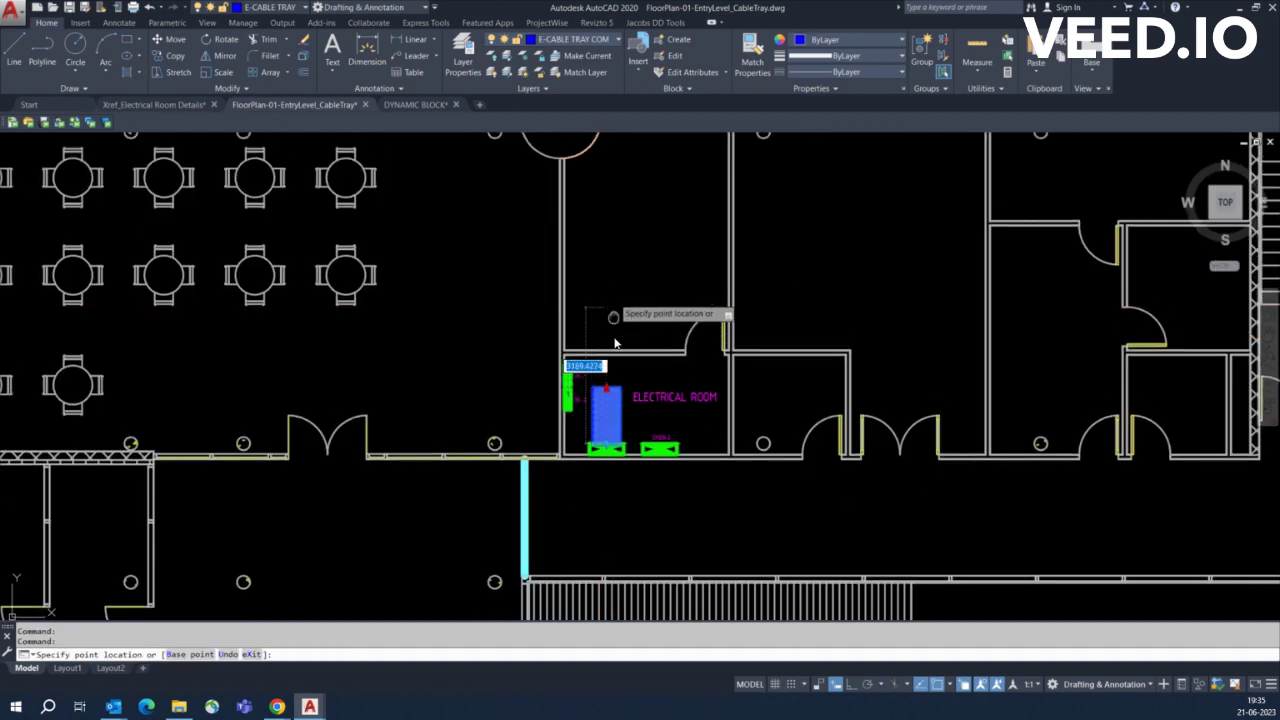
pyautogui.scroll(-2, 608, 418)
pyautogui.scroll(-4, 586, 371)
pyautogui.press('Escape')
pyautogui.scroll(5, 929, 416)
# Copy the 600 elbow to sit just above the straight tray in the Electrical Room
pyautogui.scroll(2, 929, 416)
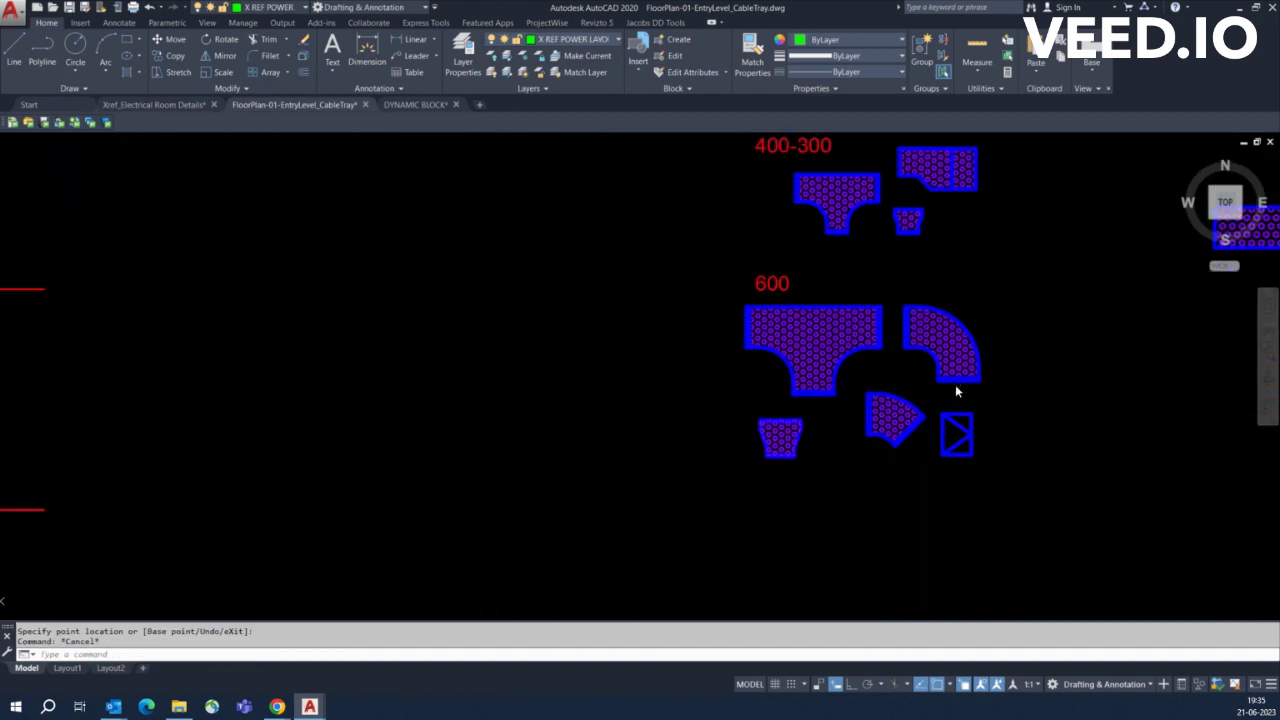
pyautogui.press('Escape')
pyautogui.scroll(1, 979, 382)
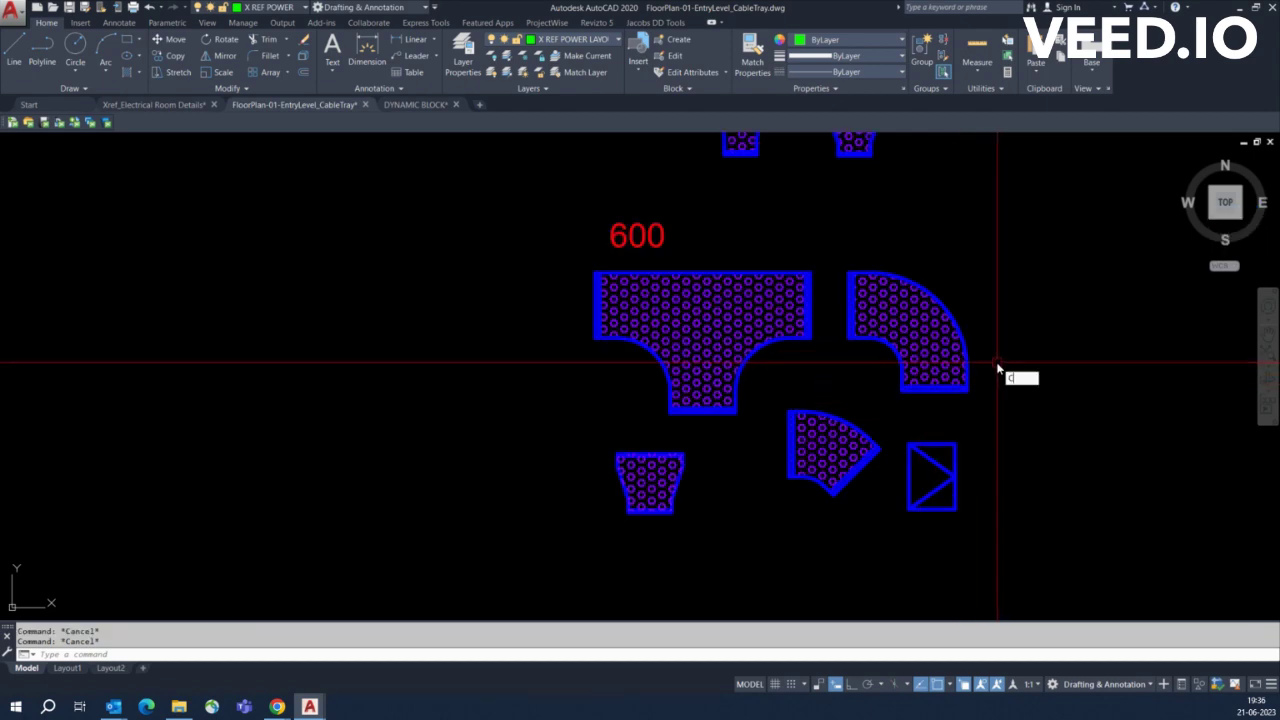
pyautogui.write('co')
pyautogui.press('Return')
pyautogui.click(963, 388)
pyautogui.click(963, 390)
pyautogui.scroll(-5, 895, 425)
pyautogui.scroll(4, 895, 420)
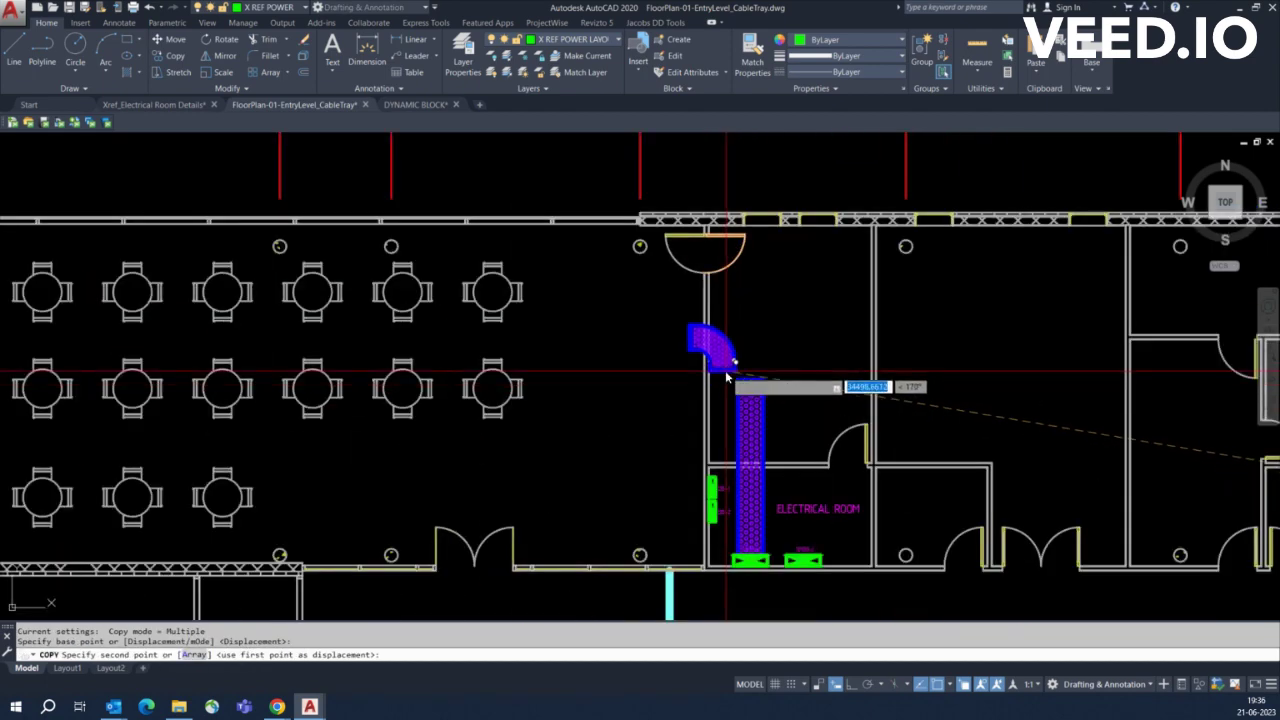
pyautogui.scroll(3, 728, 377)
pyautogui.click(820, 386)
pyautogui.scroll(2, 753, 366)
pyautogui.press('Escape')
pyautogui.moveTo(752, 366); pyautogui.dragTo(724, 396, button='middle')
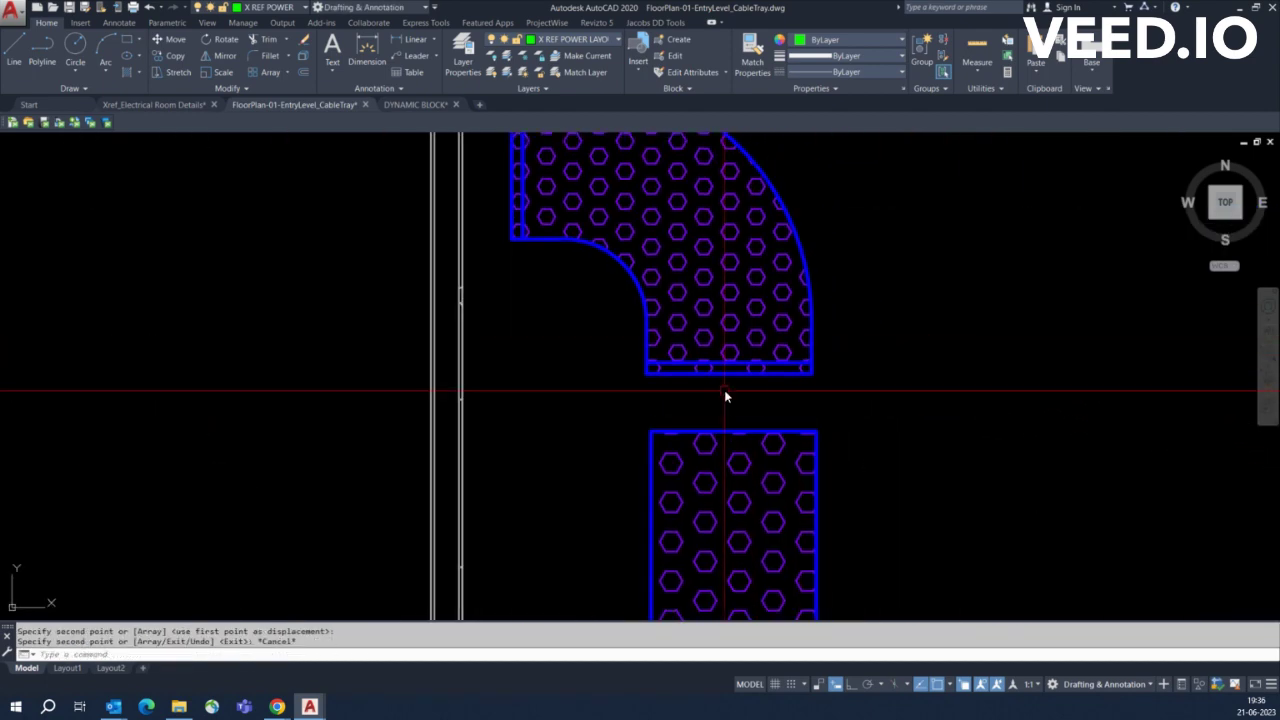
# Review the Dimension Style Manager, then begin a linear dimension at the elbow's corner
pyautogui.press('Escape')
pyautogui.write('d')
pyautogui.press('Return')
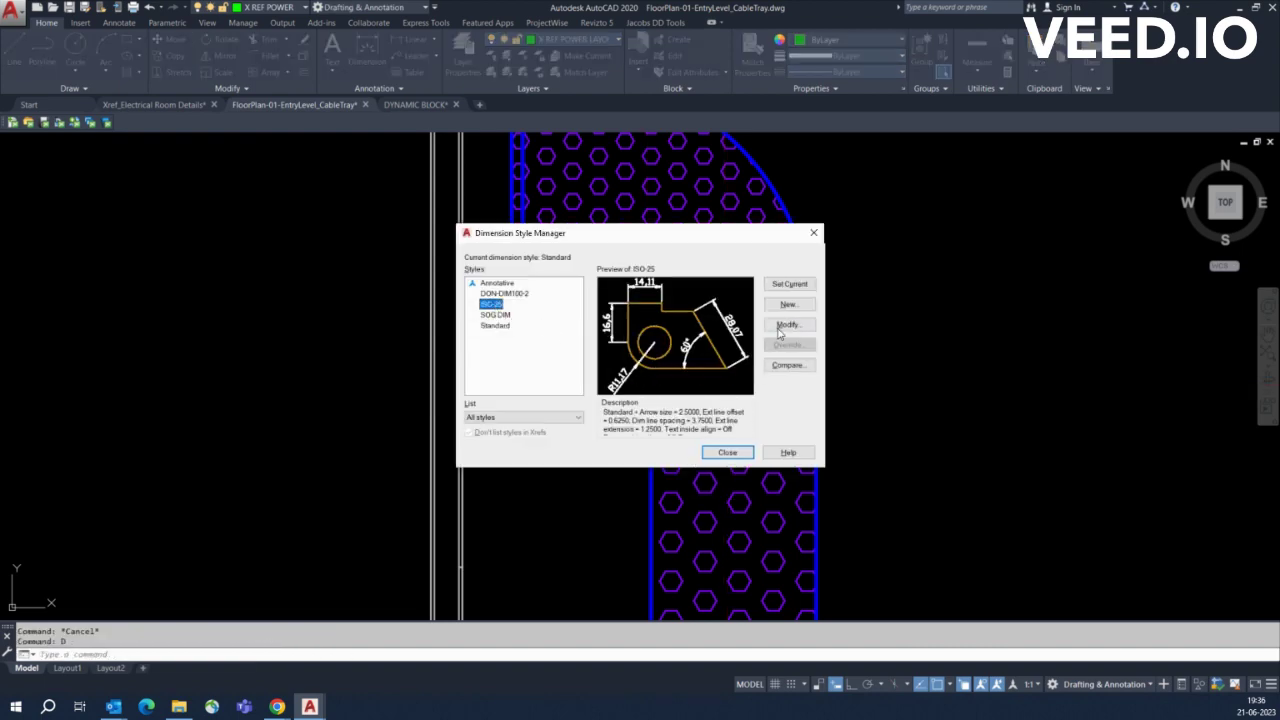
pyautogui.click(727, 452)
pyautogui.scroll(2, 685, 380)
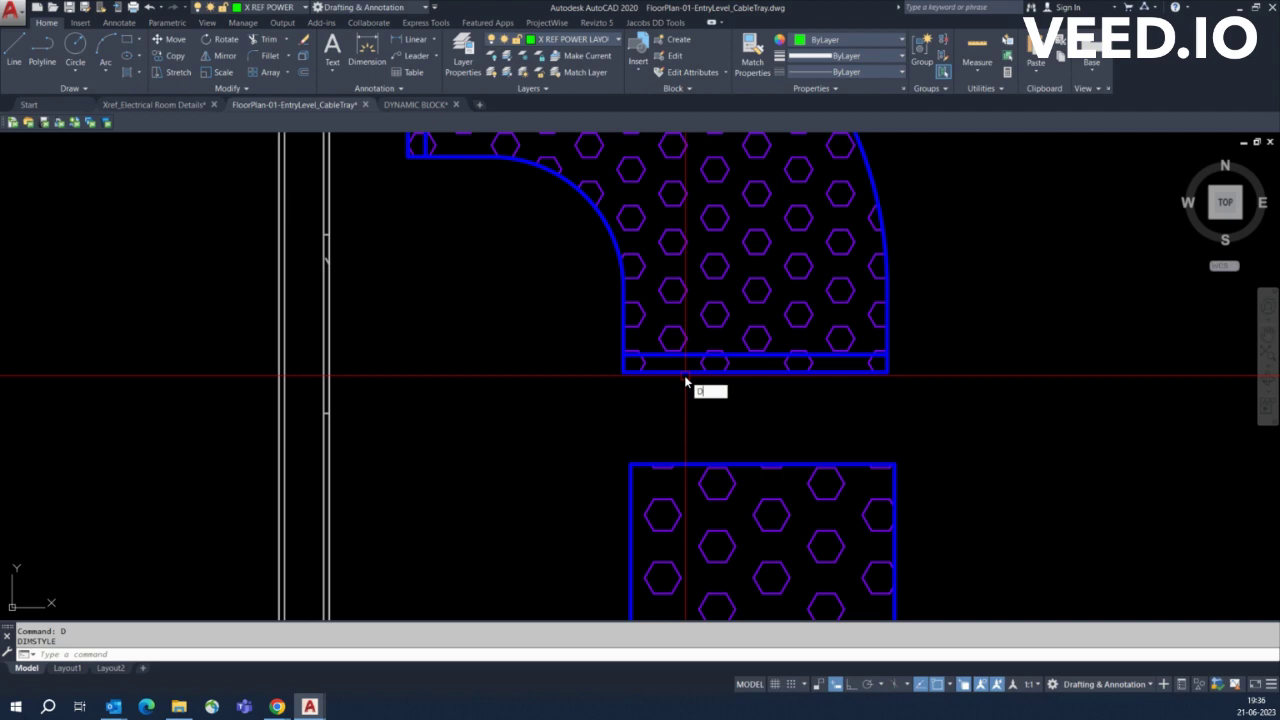
pyautogui.click(623, 380)
# Finish the linear dimension across the elbow and line the elbow up with the tray below
pyautogui.click(915, 447)
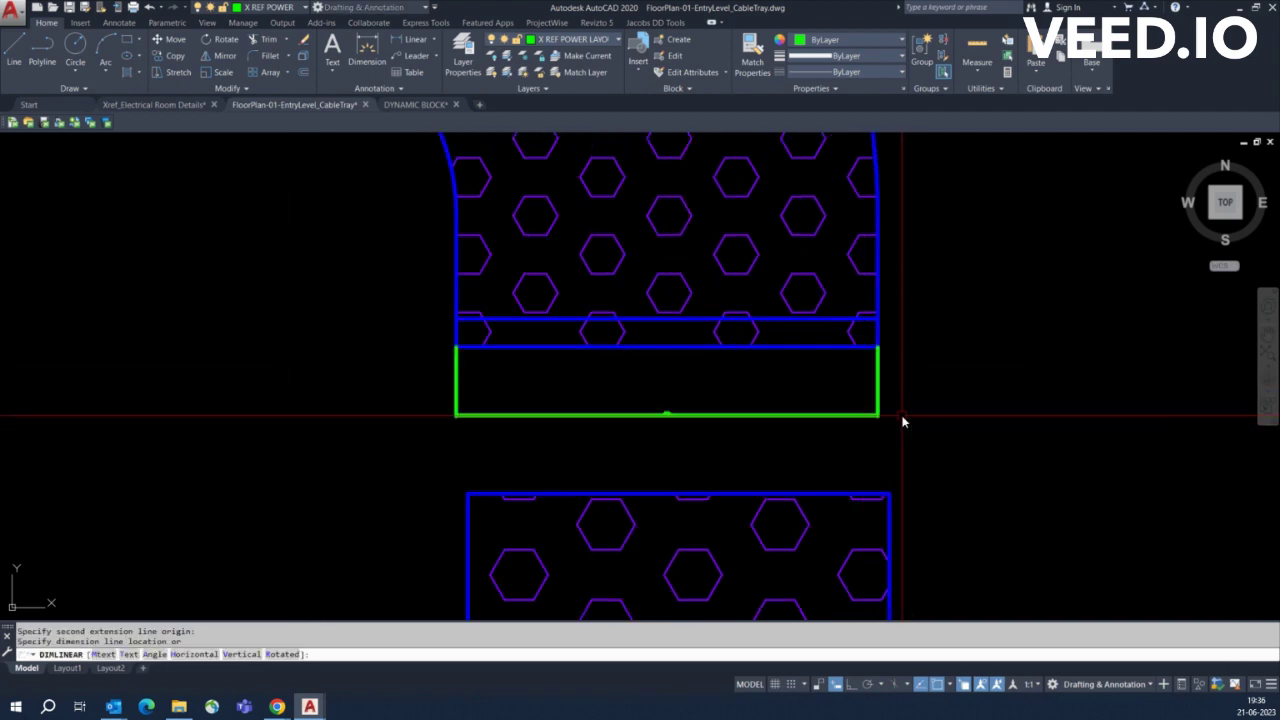
pyautogui.scroll(5, 903, 420)
pyautogui.scroll(-2, 685, 440)
pyautogui.scroll(-3, 686, 441)
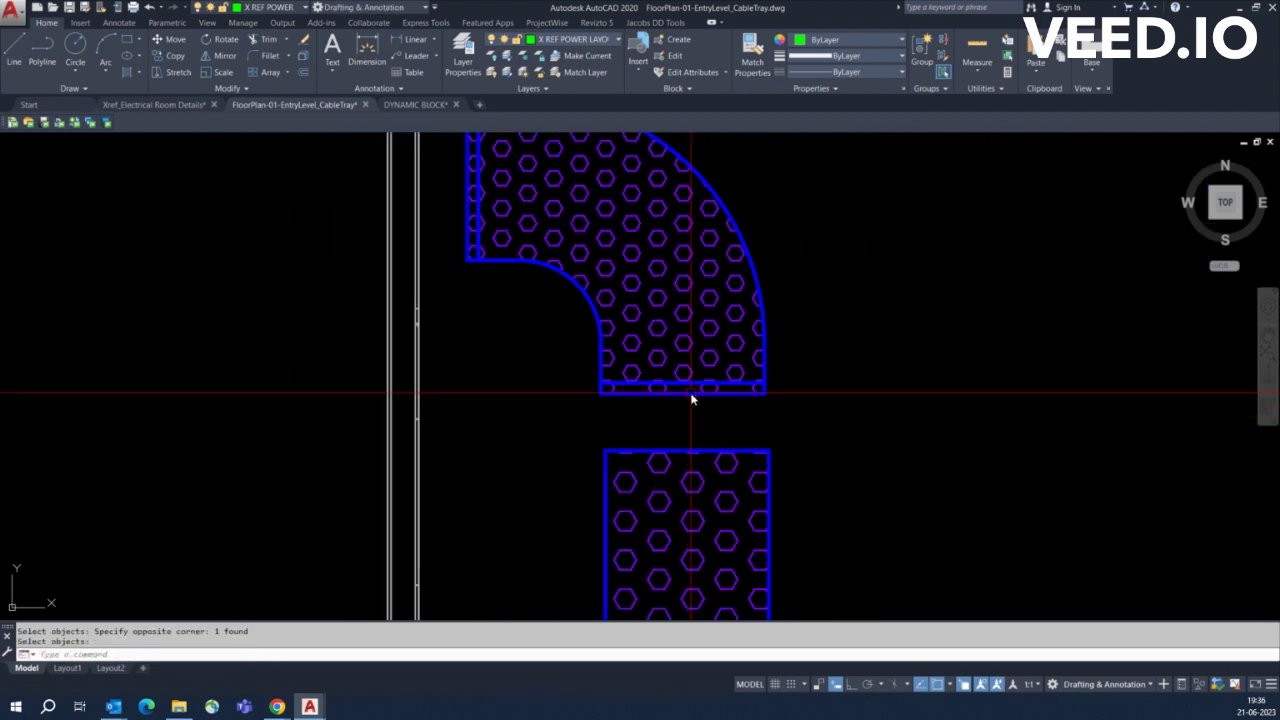
pyautogui.scroll(2, 690, 400)
pyautogui.scroll(2, 683, 400)
pyautogui.scroll(3, 855, 470)
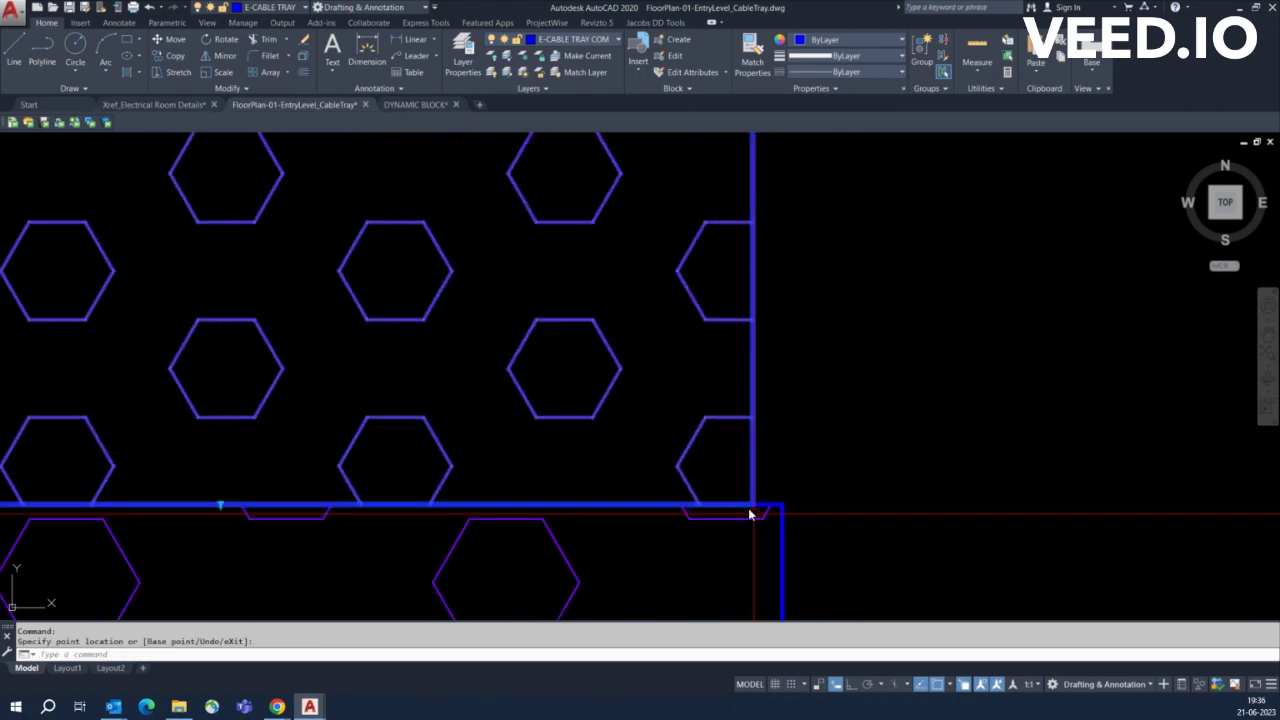
pyautogui.click(783, 511)
pyautogui.scroll(-3, 783, 511)
pyautogui.scroll(-3, 751, 467)
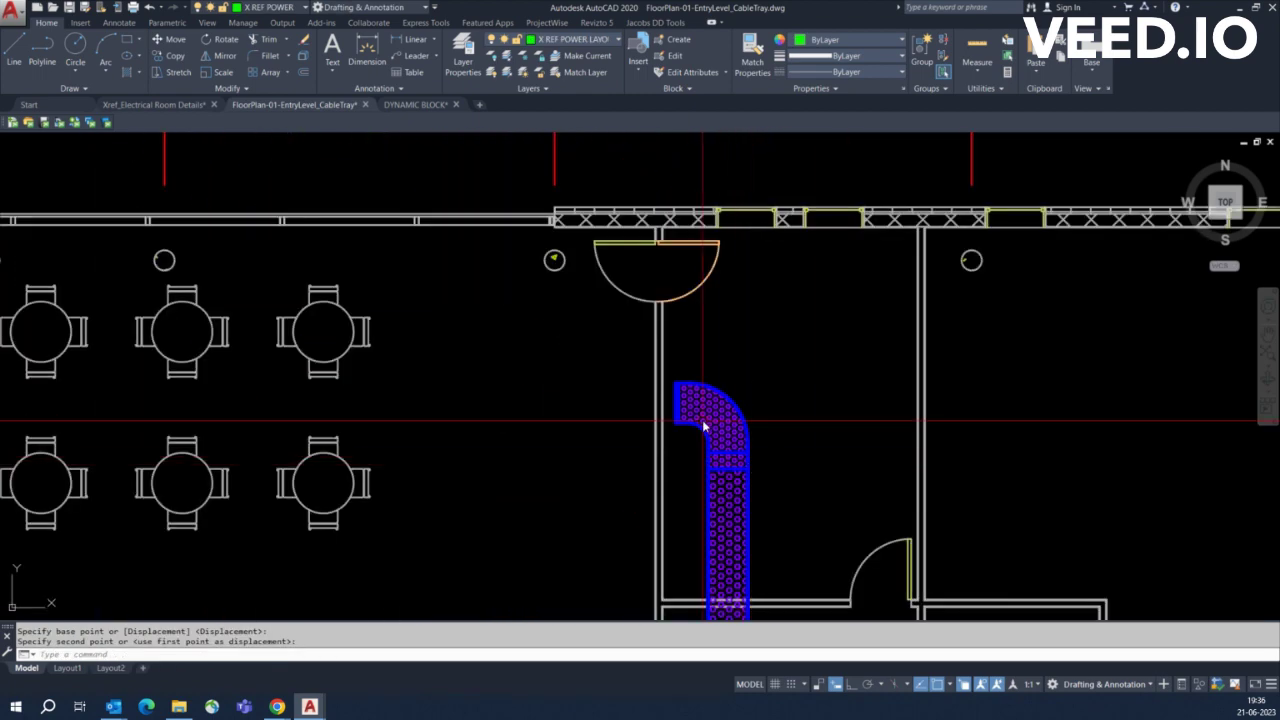
# Stretch the elbow's end to extend the tray run left over the dining area
pyautogui.click(709, 420)
pyautogui.click(680, 392)
pyautogui.scroll(-1, 554, 418)
pyautogui.scroll(2, 570, 375)
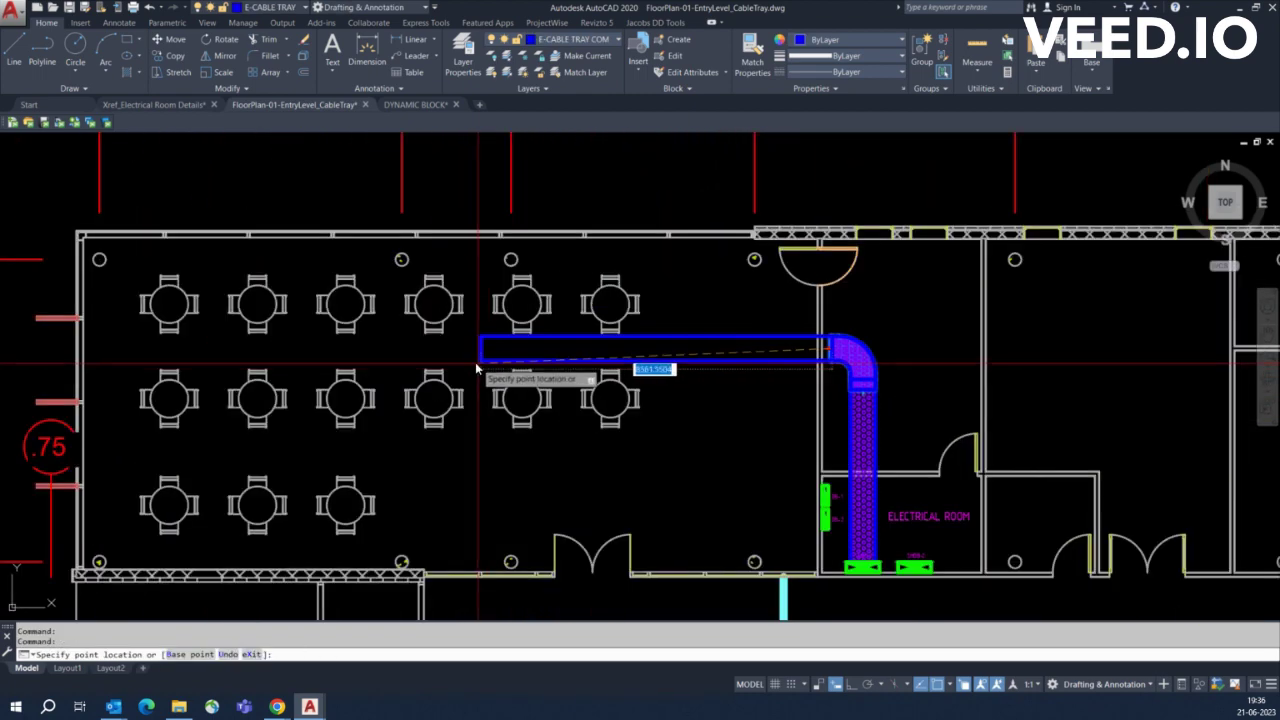
pyautogui.click(475, 365)
pyautogui.press('Escape')
pyautogui.press('Escape')
pyautogui.scroll(-4, 700, 400)
pyautogui.scroll(5, 951, 453)
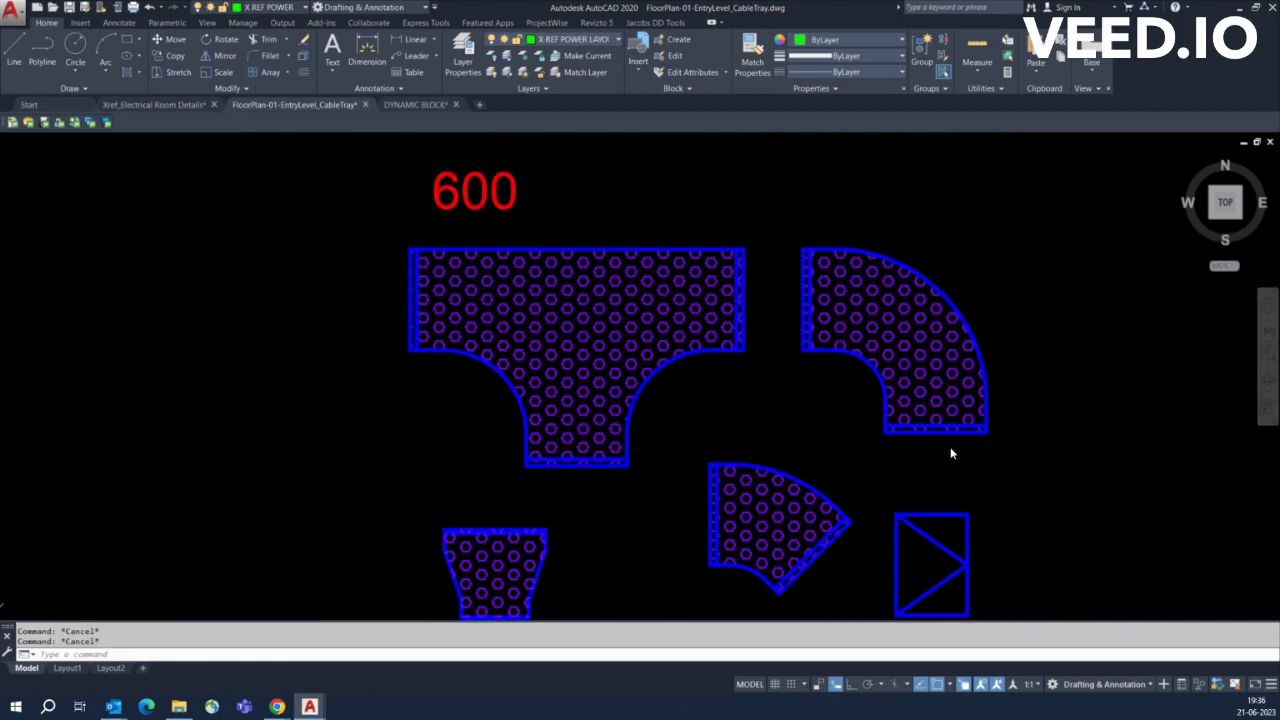
# Copy the elbow fitting and rotate the copy 90 degrees
pyautogui.press('Return')
pyautogui.click(948, 446)
pyautogui.scroll(-5, 945, 448)
pyautogui.scroll(3, 543, 428)
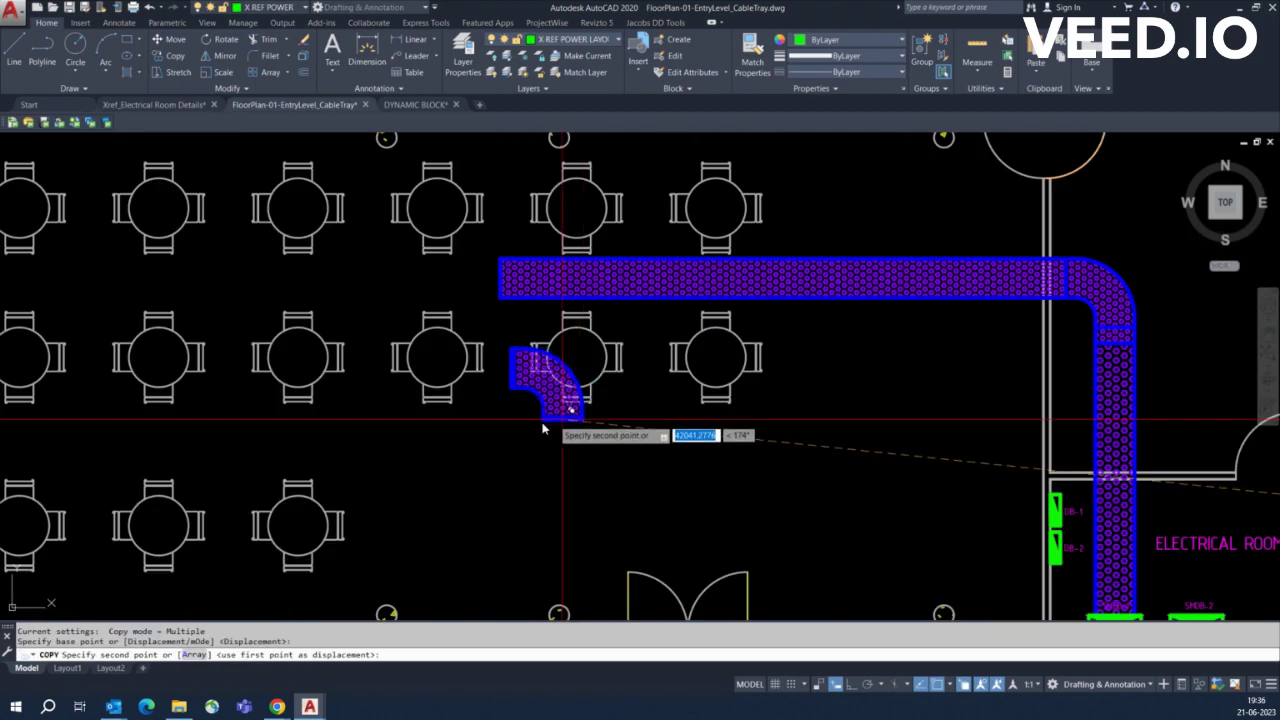
pyautogui.rightClick(557, 435)
pyautogui.write('rp')
pyautogui.press('Return')
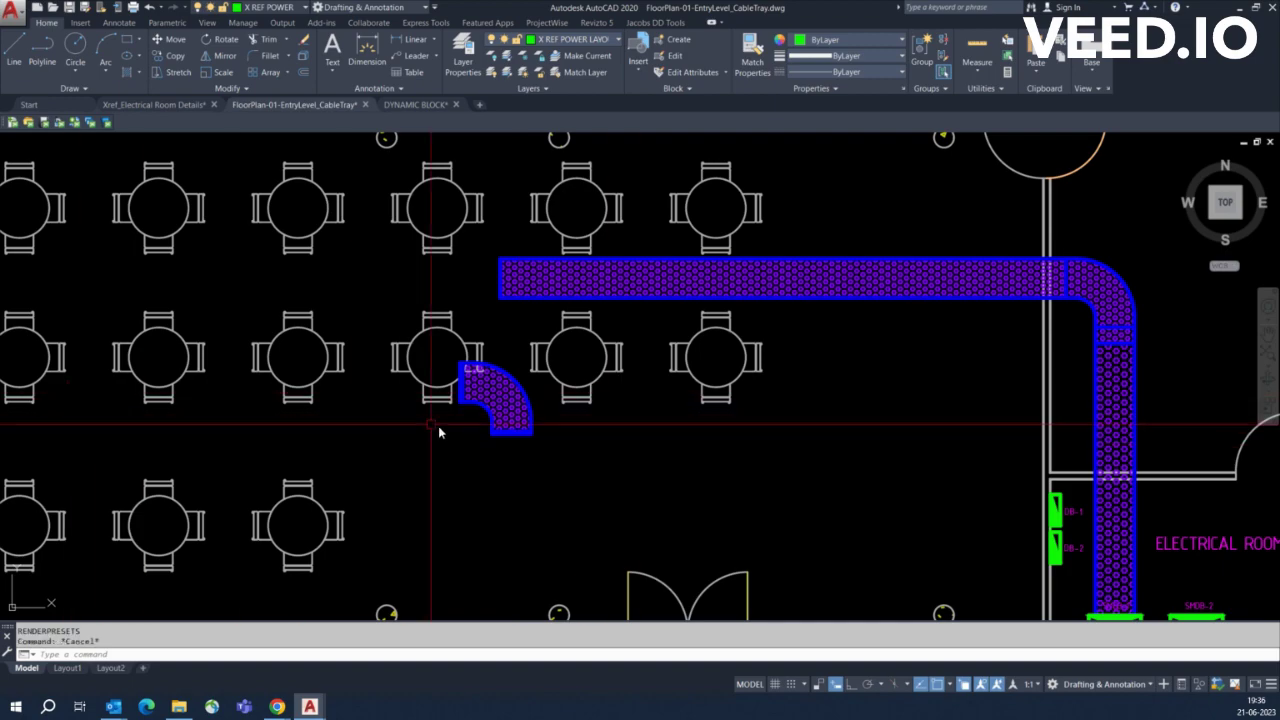
pyautogui.press('Return')
pyautogui.click(512, 435)
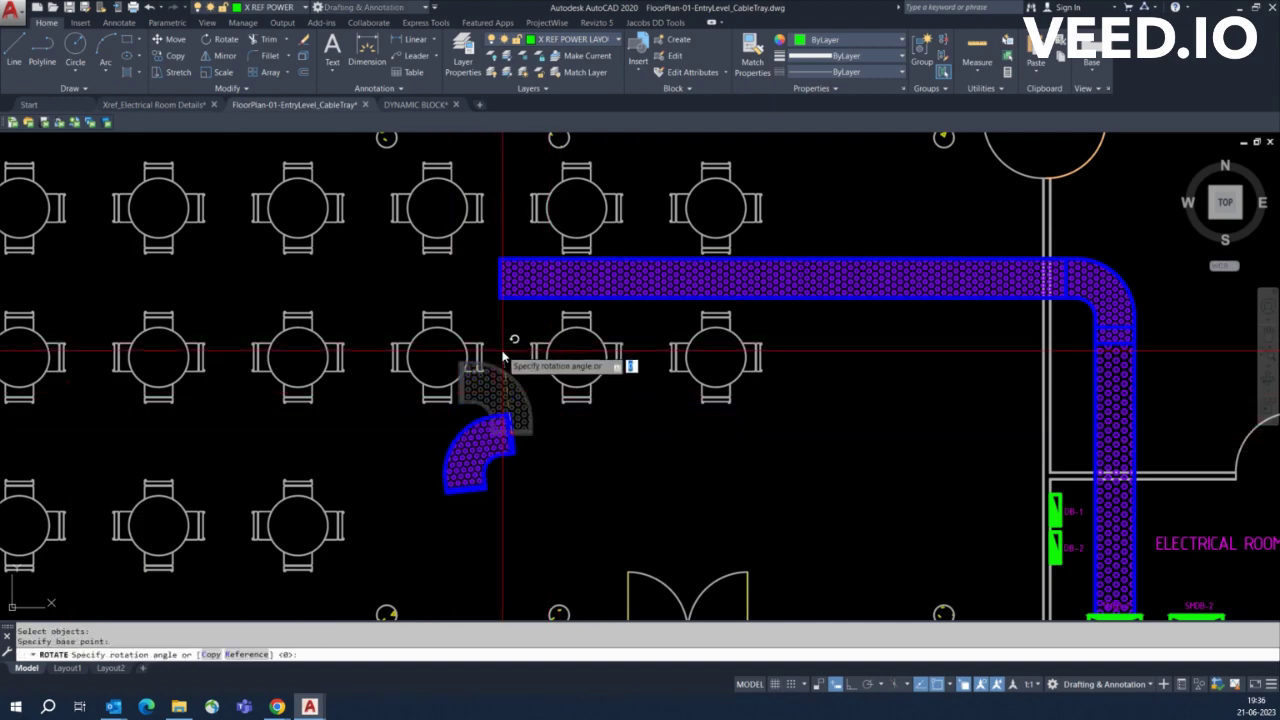
pyautogui.click(503, 356)
# Move the rotated elbow against the tray run's west end so the tray turns downward
pyautogui.scroll(3, 510, 330)
pyautogui.write('m')
pyautogui.press('Return')
pyautogui.click(514, 490)
pyautogui.scroll(2, 528, 520)
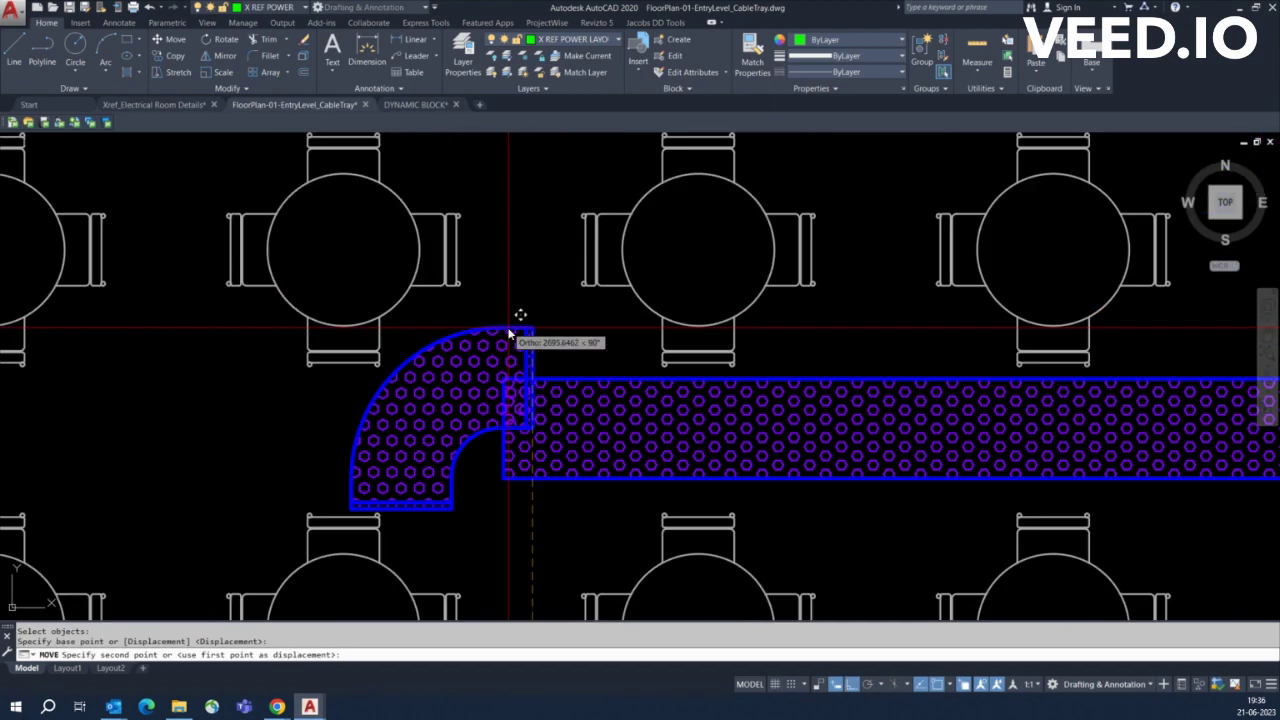
pyautogui.click(504, 378)
pyautogui.scroll(-4, 504, 378)
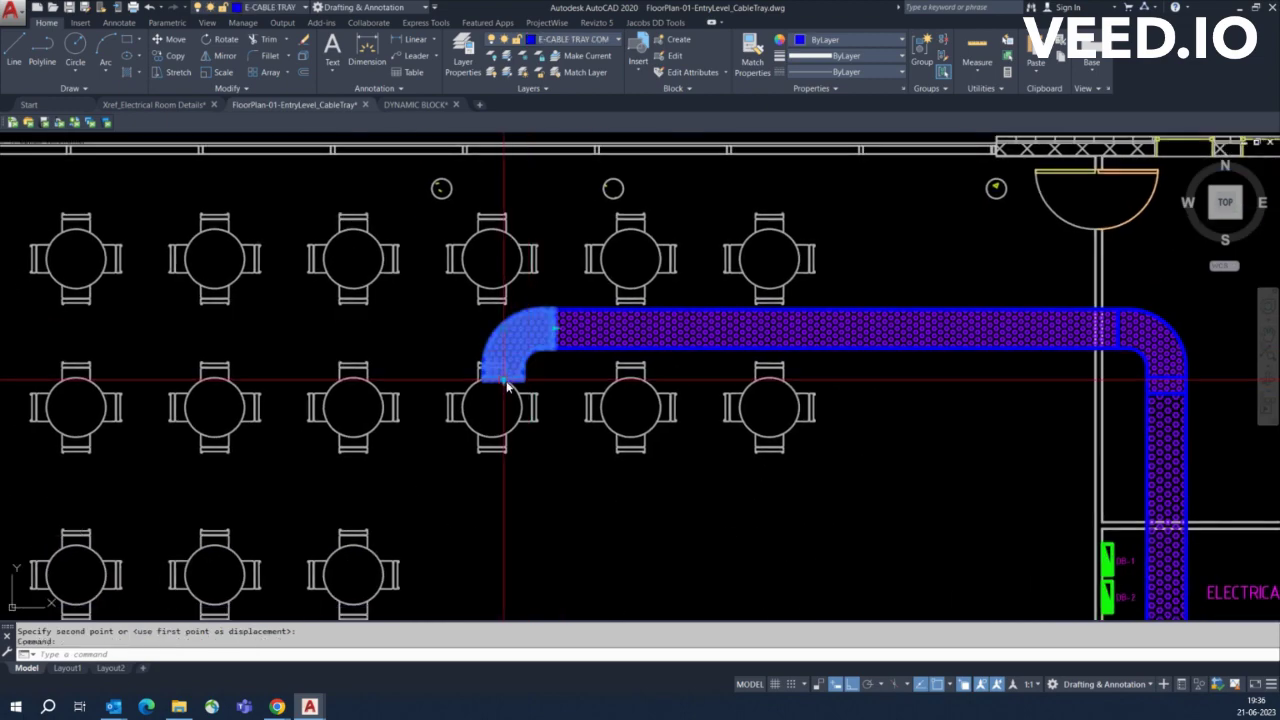
pyautogui.click(507, 384)
pyautogui.scroll(-3, 510, 420)
# Cancel the unfinished southward tray stretch at the west corner
pyautogui.scroll(-3, 517, 317)
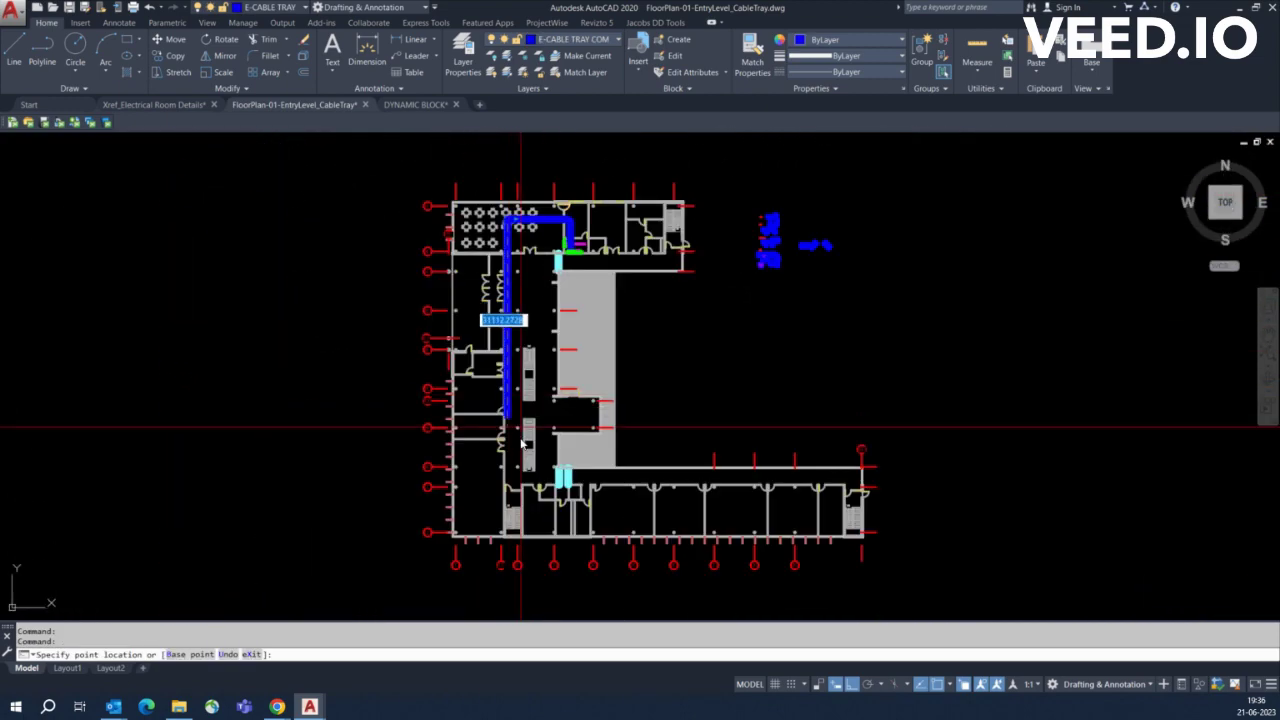
pyautogui.scroll(3, 521, 443)
pyautogui.scroll(3, 514, 357)
pyautogui.scroll(-2, 500, 357)
pyautogui.scroll(2, 496, 345)
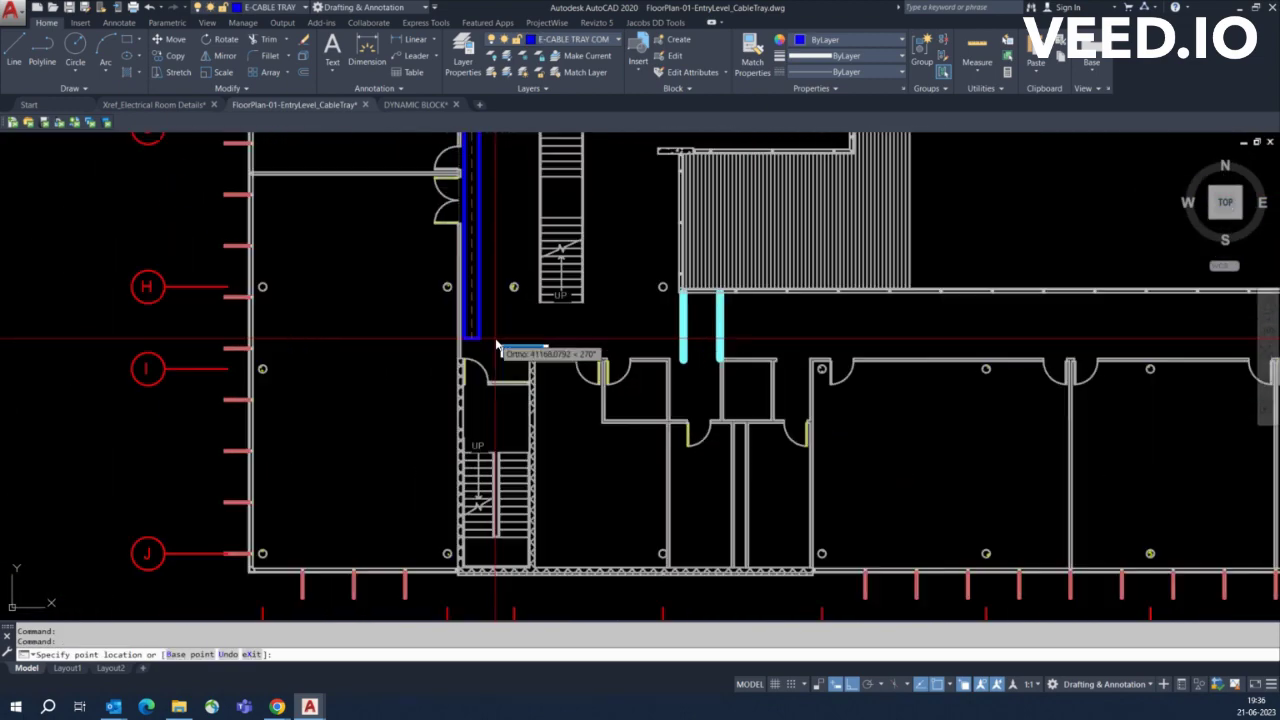
pyautogui.press('Escape')
pyautogui.scroll(-3, 496, 343)
pyautogui.scroll(3, 470, 338)
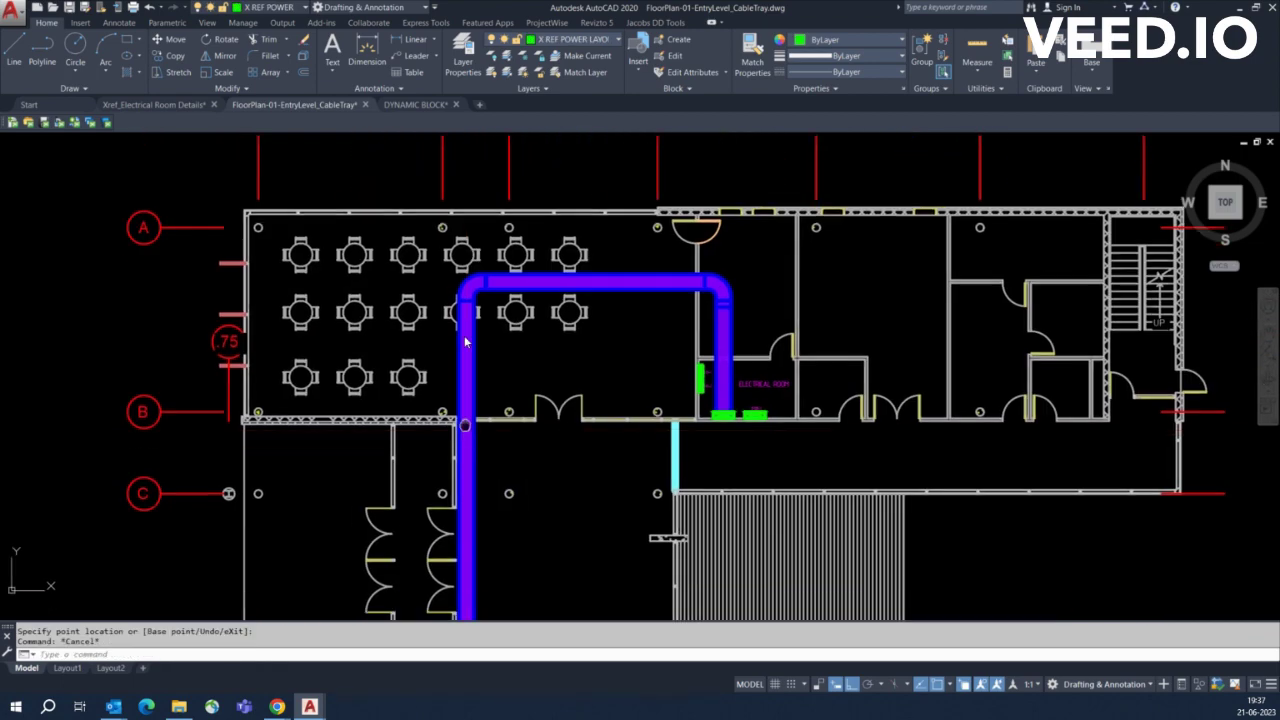
pyautogui.scroll(3, 510, 310)
# Move the hatched tray 150 units right so it sits flush with the elbow
pyautogui.write('m')
pyautogui.press('Return')
pyautogui.scroll(3, 470, 327)
pyautogui.click(429, 322)
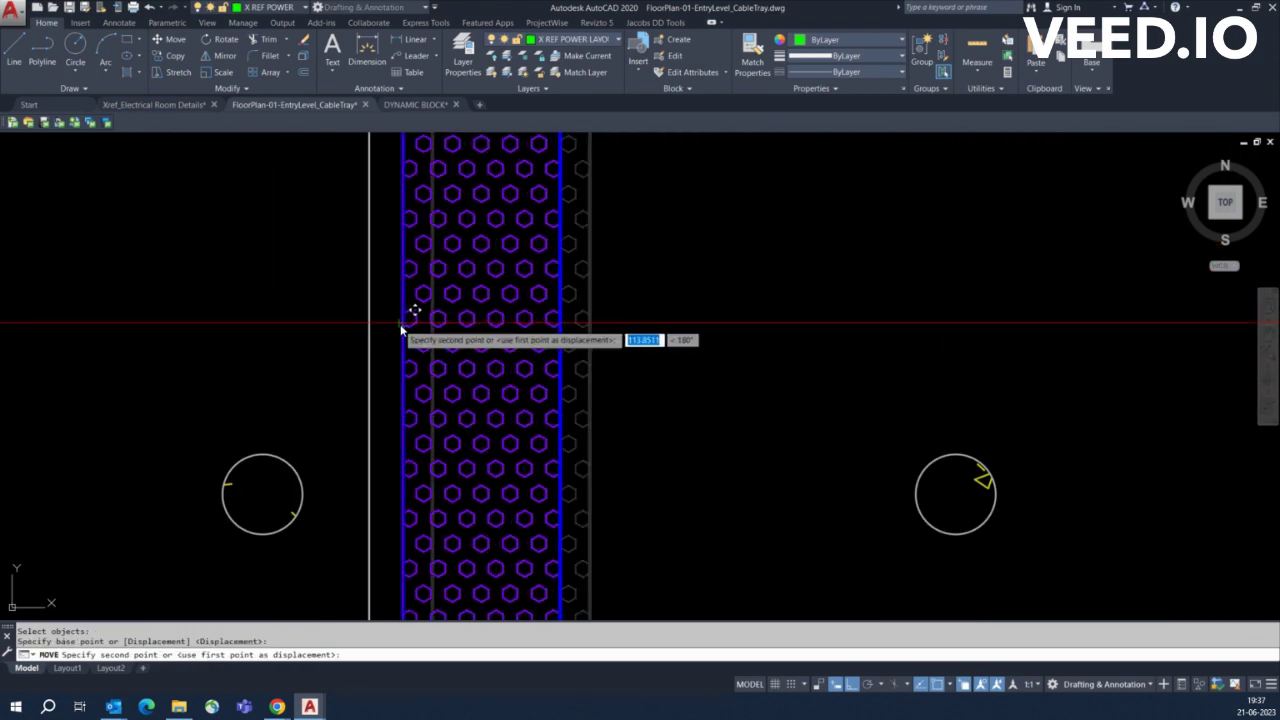
pyautogui.write('150')
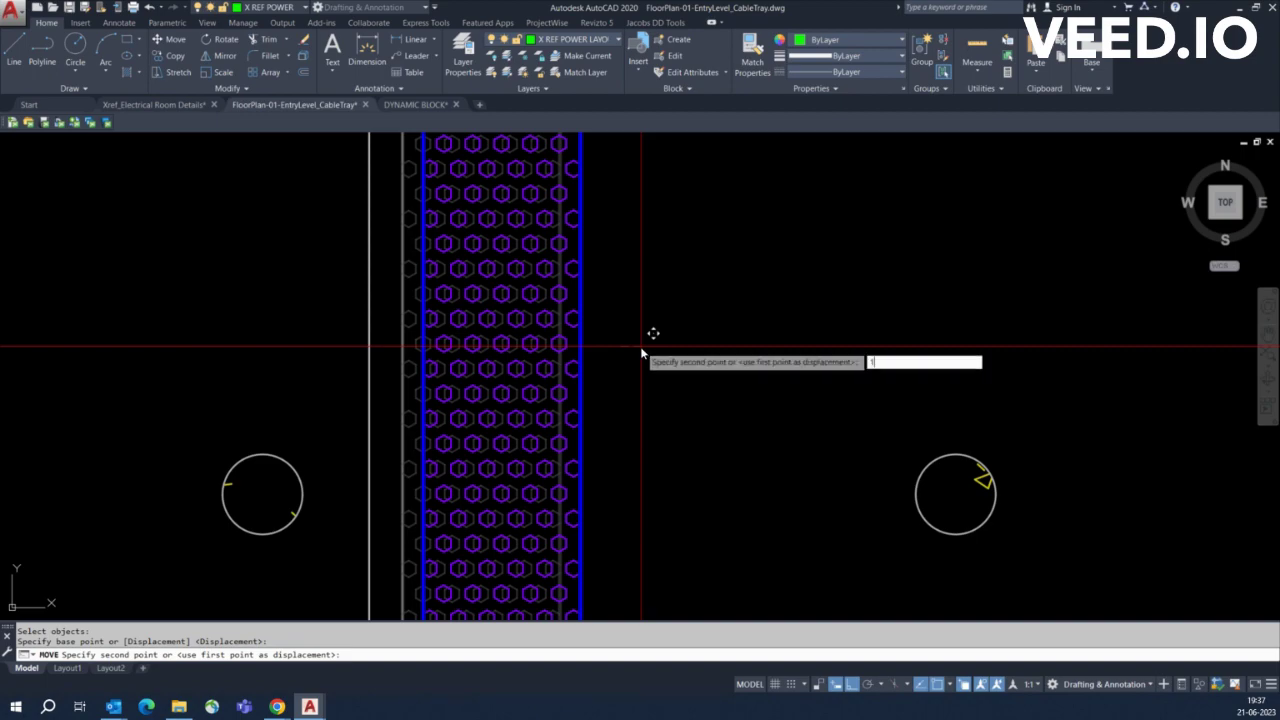
pyautogui.press('Return')
pyautogui.scroll(-3, 640, 346)
pyautogui.scroll(-2, 640, 340)
pyautogui.scroll(4, 665, 299)
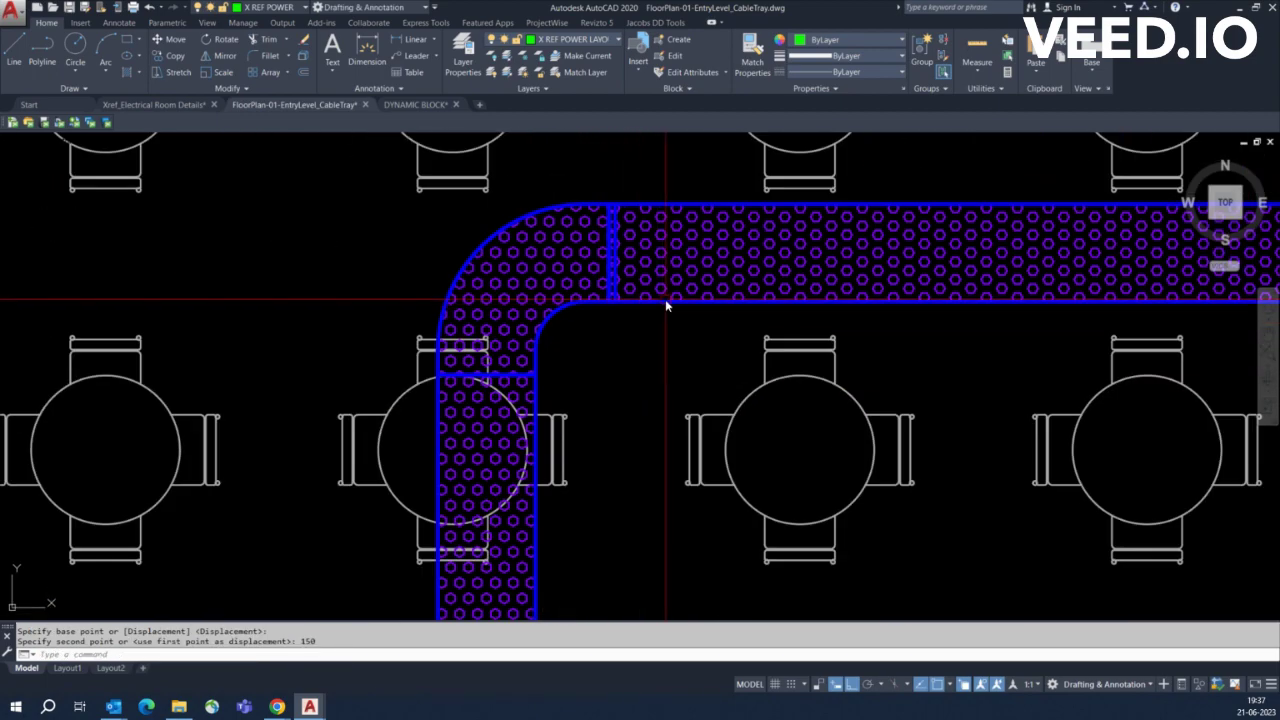
pyautogui.scroll(3, 586, 242)
pyautogui.scroll(-5, 580, 277)
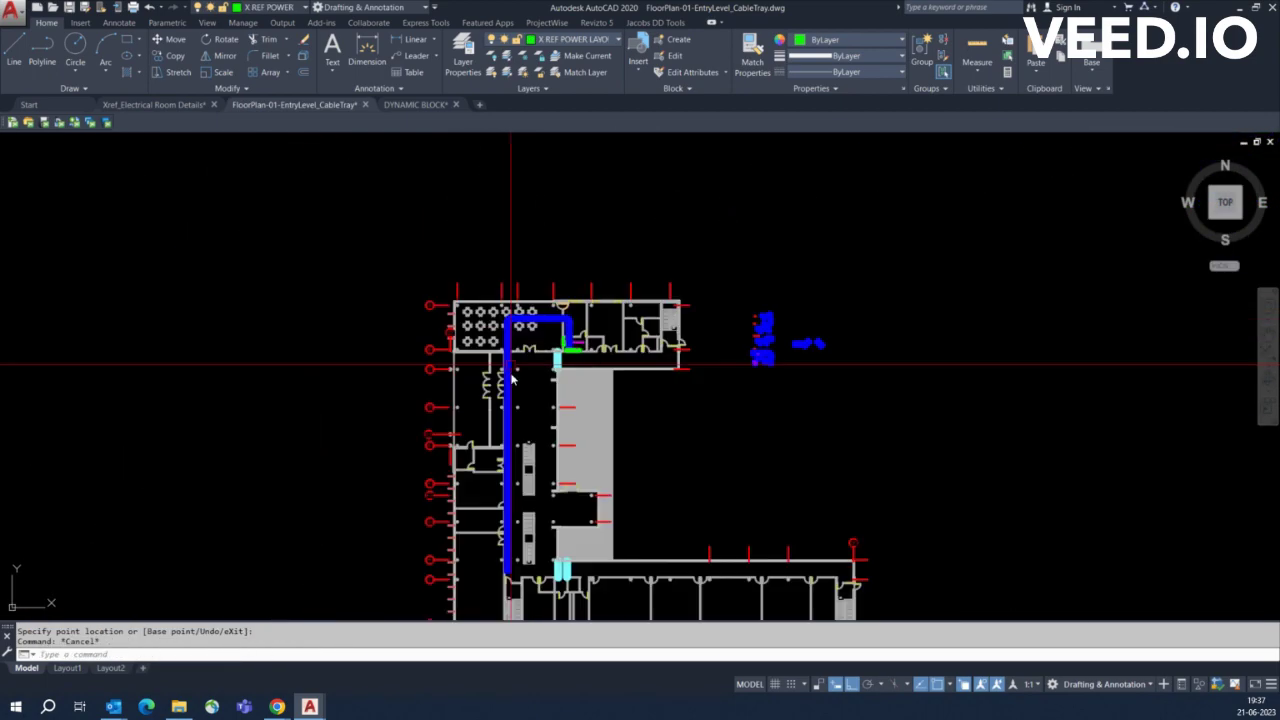
pyautogui.scroll(3, 771, 294)
# Copy the 600 tee fitting onto the main vertical tray beside the stair
pyautogui.scroll(3, 772, 290)
pyautogui.press('Escape')
pyautogui.moveTo(868, 371); pyautogui.dragTo(774, 347, button='middle')
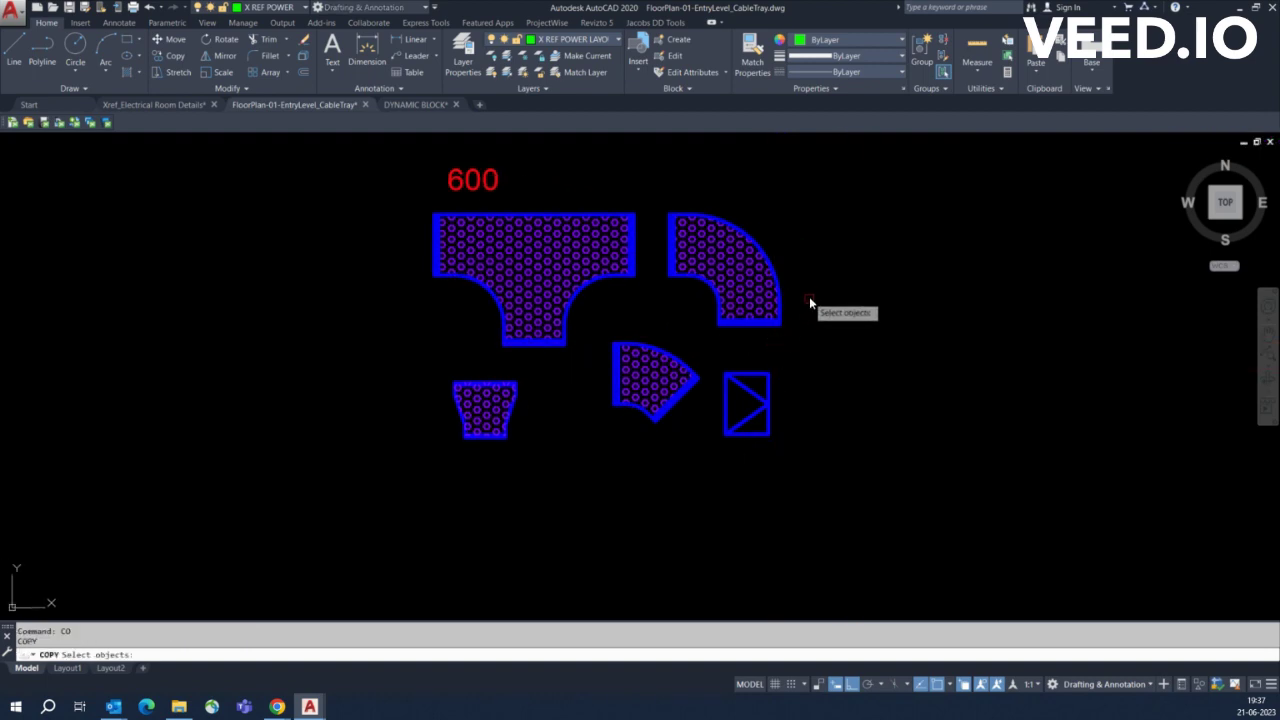
pyautogui.moveTo(607, 311); pyautogui.dragTo(712, 347, button='middle')
pyautogui.click(660, 320)
pyautogui.press('Return')
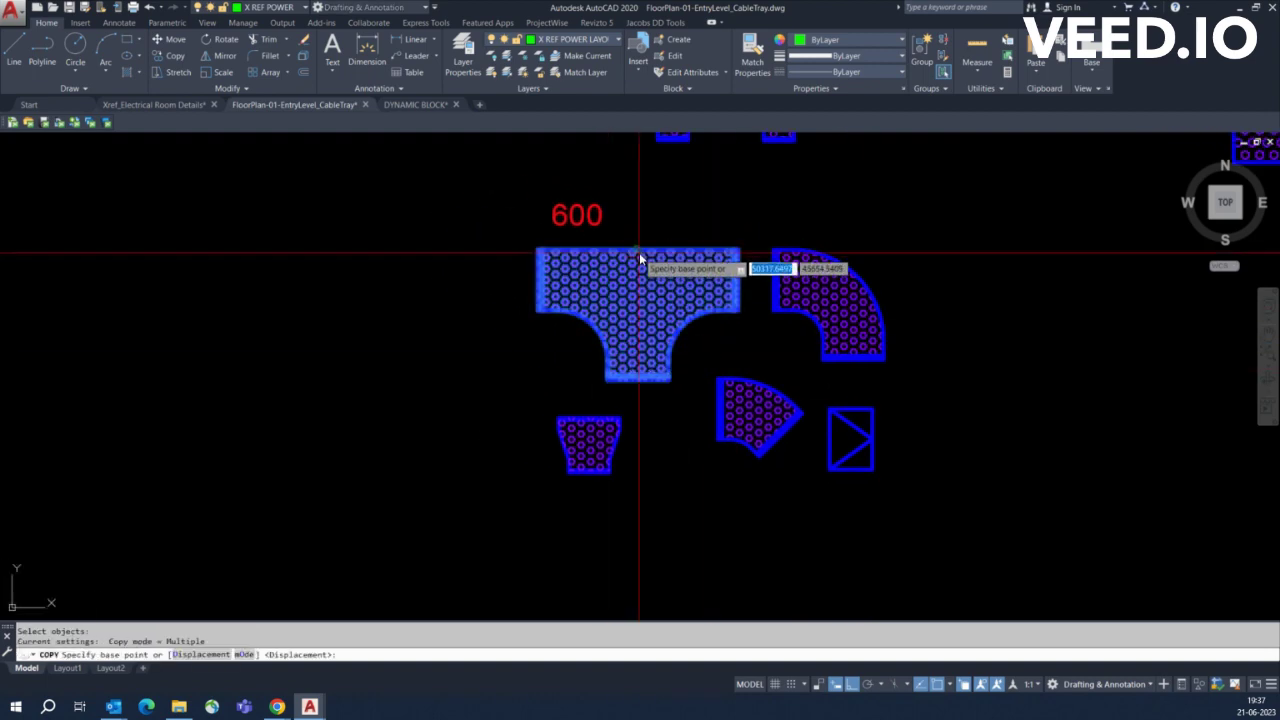
pyautogui.click(639, 252)
pyautogui.scroll(-5, 608, 366)
pyautogui.scroll(5, 449, 370)
pyautogui.scroll(3, 449, 370)
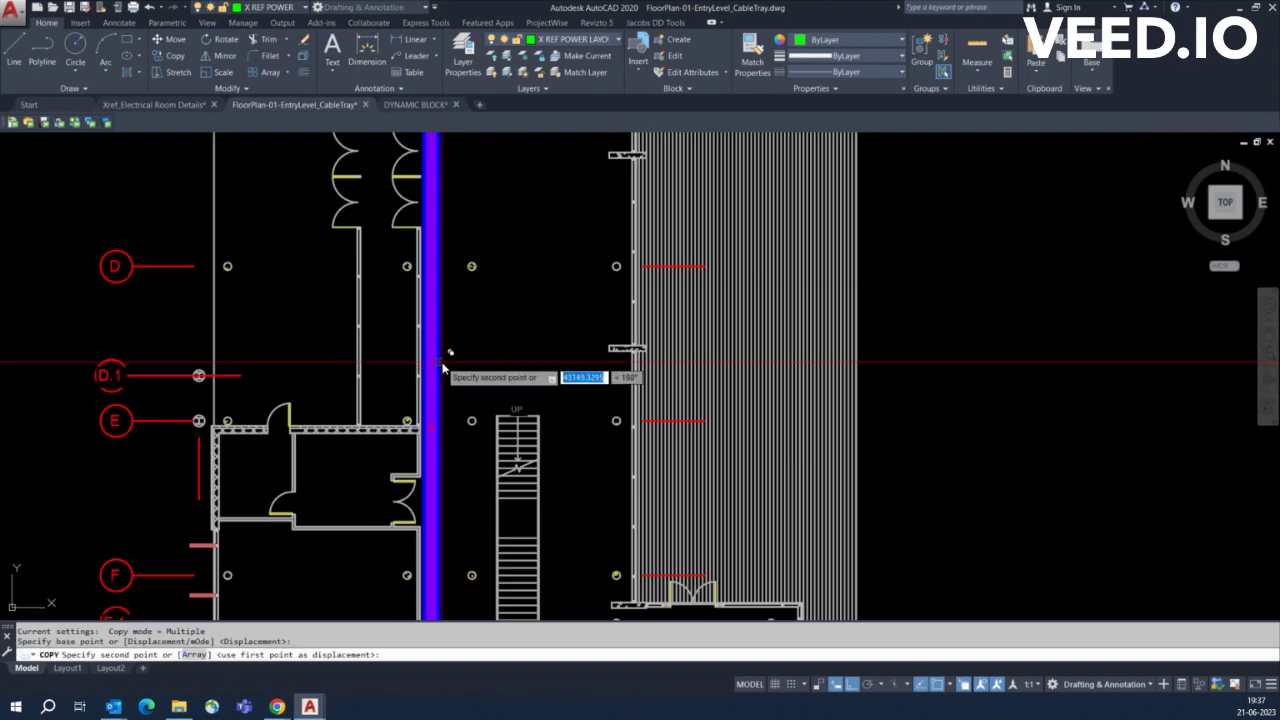
pyautogui.click(443, 368)
pyautogui.press('Escape')
# Rotate the copied tee 90° and move it flush against the tray edge
pyautogui.scroll(4, 480, 320)
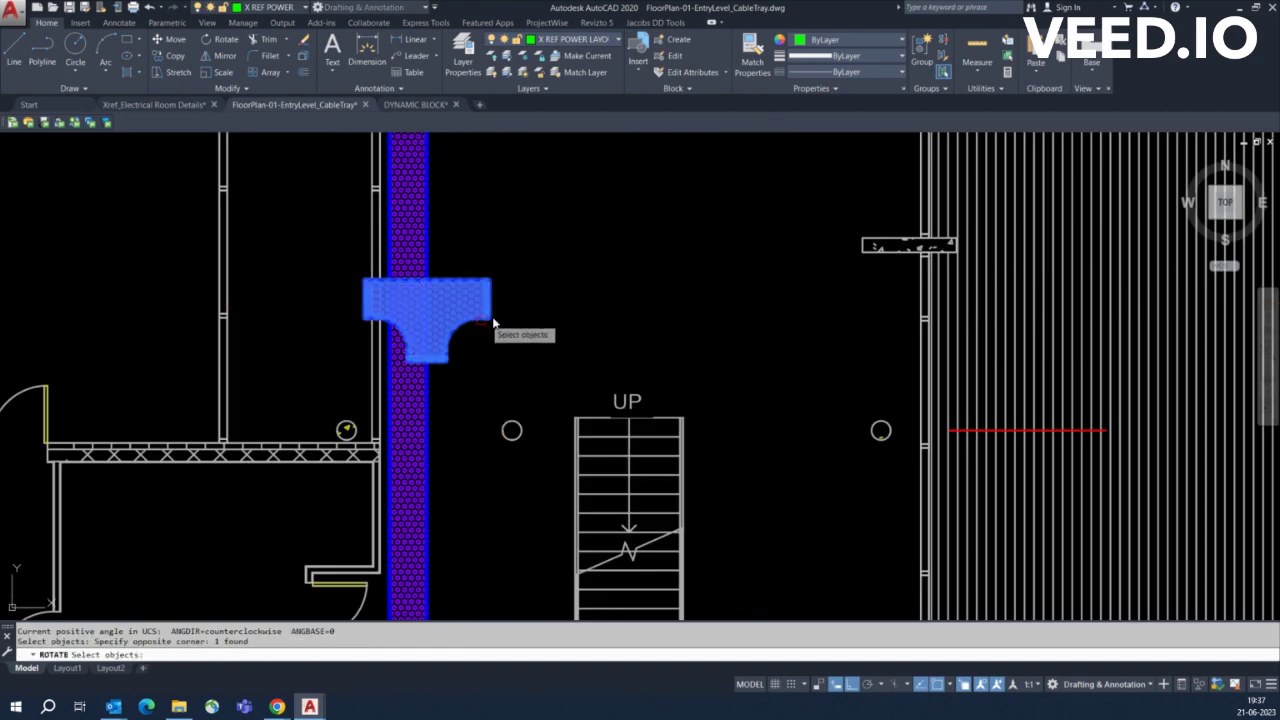
pyautogui.press('Return')
pyautogui.click(540, 301)
pyautogui.press('Return')
pyautogui.scroll(3, 509, 365)
pyautogui.click(523, 345)
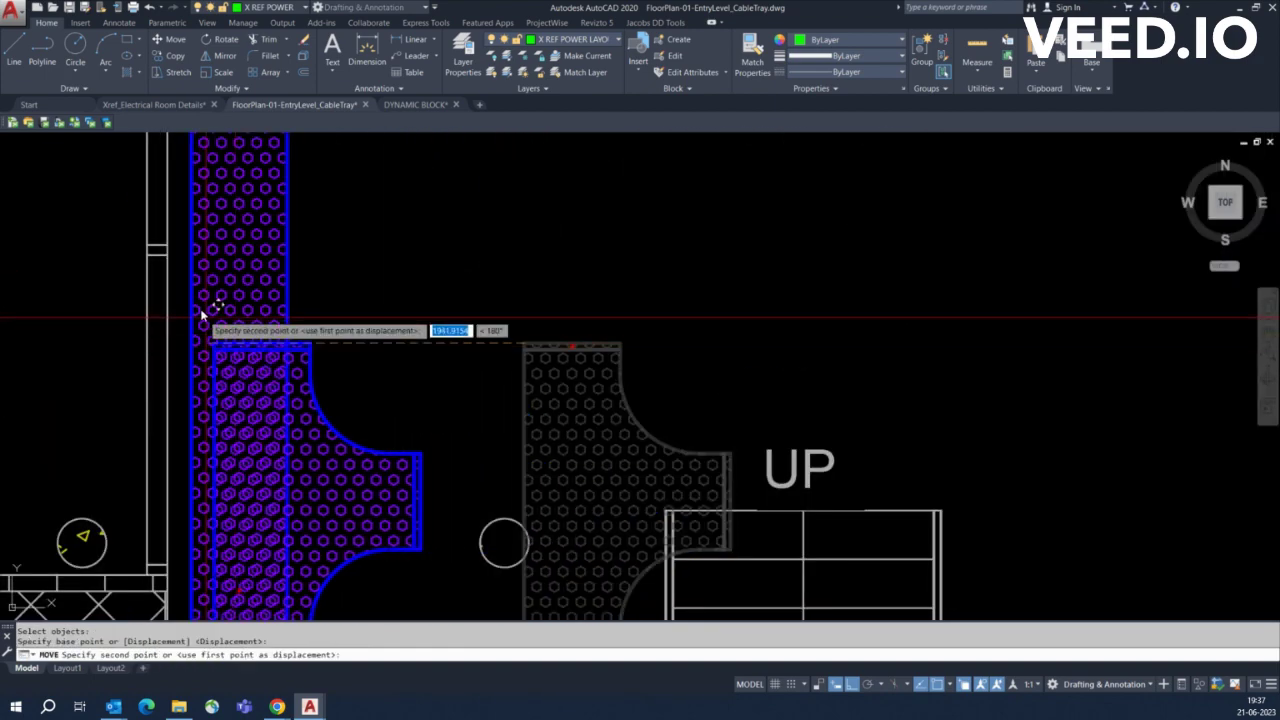
pyautogui.click(192, 222)
pyautogui.scroll(-3, 192, 222)
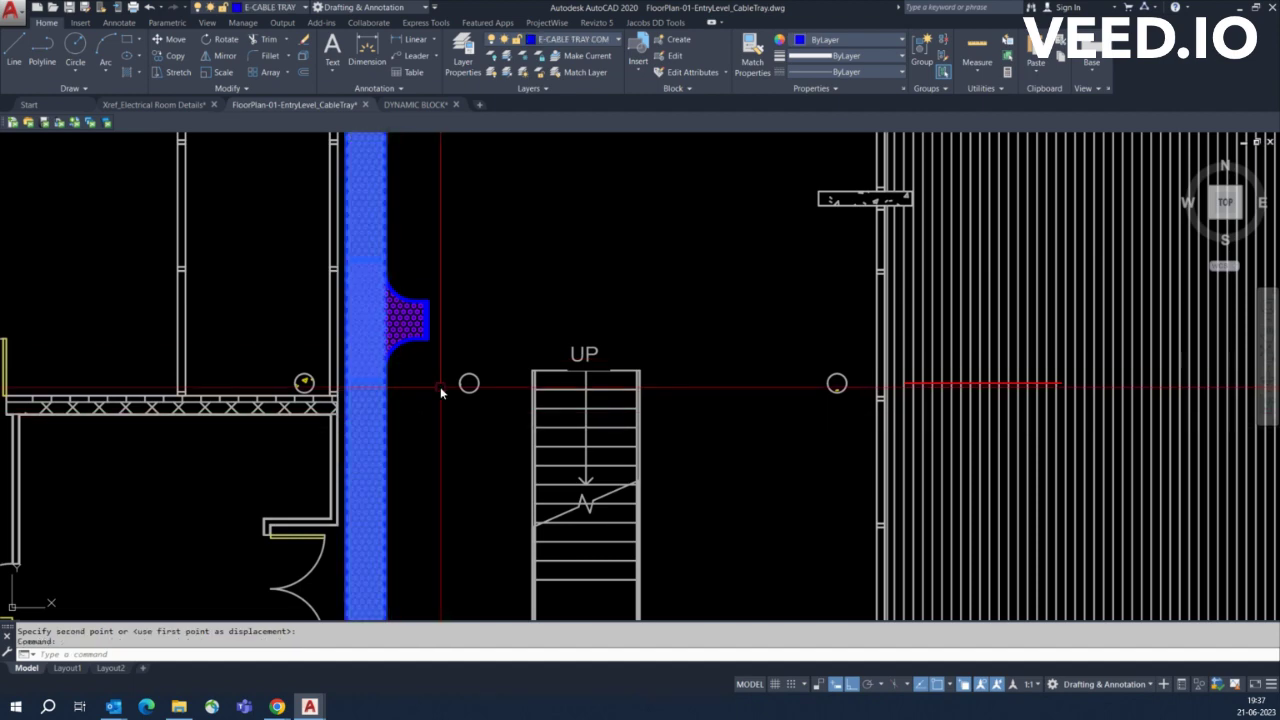
pyautogui.click(443, 387)
# Grip-stretch a branch tray east from the tee toward the stair
pyautogui.scroll(-3, 445, 480)
pyautogui.click(405, 525)
pyautogui.scroll(-2, 457, 266)
pyautogui.scroll(5, 457, 220)
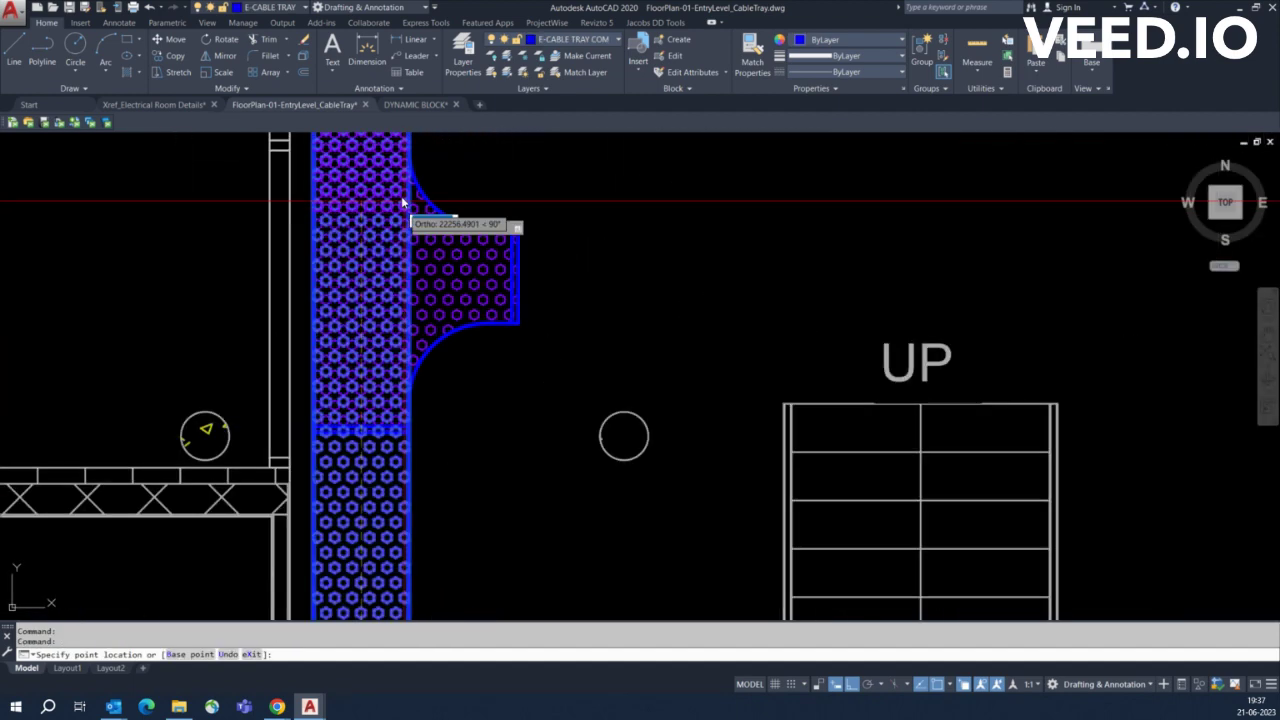
pyautogui.scroll(3, 400, 291)
pyautogui.press('Escape')
pyautogui.scroll(-5, 500, 389)
pyautogui.scroll(2, 495, 370)
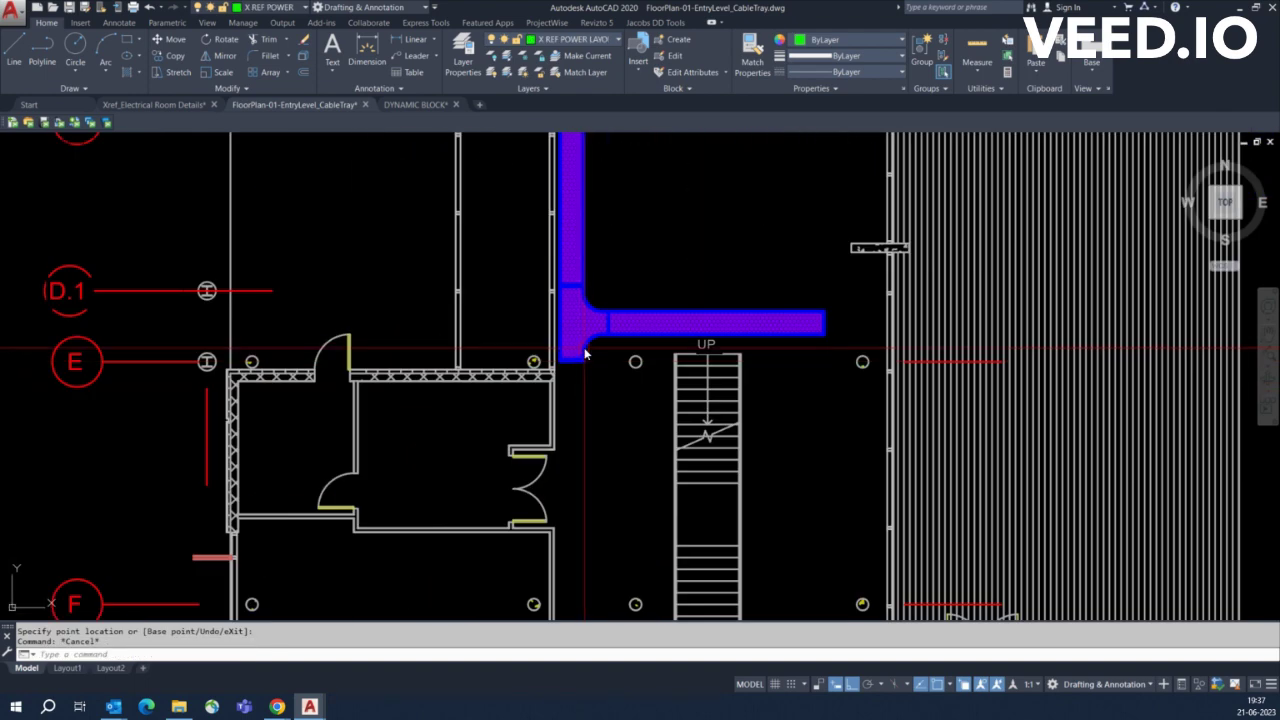
# Mirror the tee branch about a horizontal line to copy it higher up, keeping the original
pyautogui.click(572, 366)
pyautogui.scroll(-3, 586, 480)
pyautogui.scroll(2, 571, 371)
pyautogui.scroll(1, 553, 447)
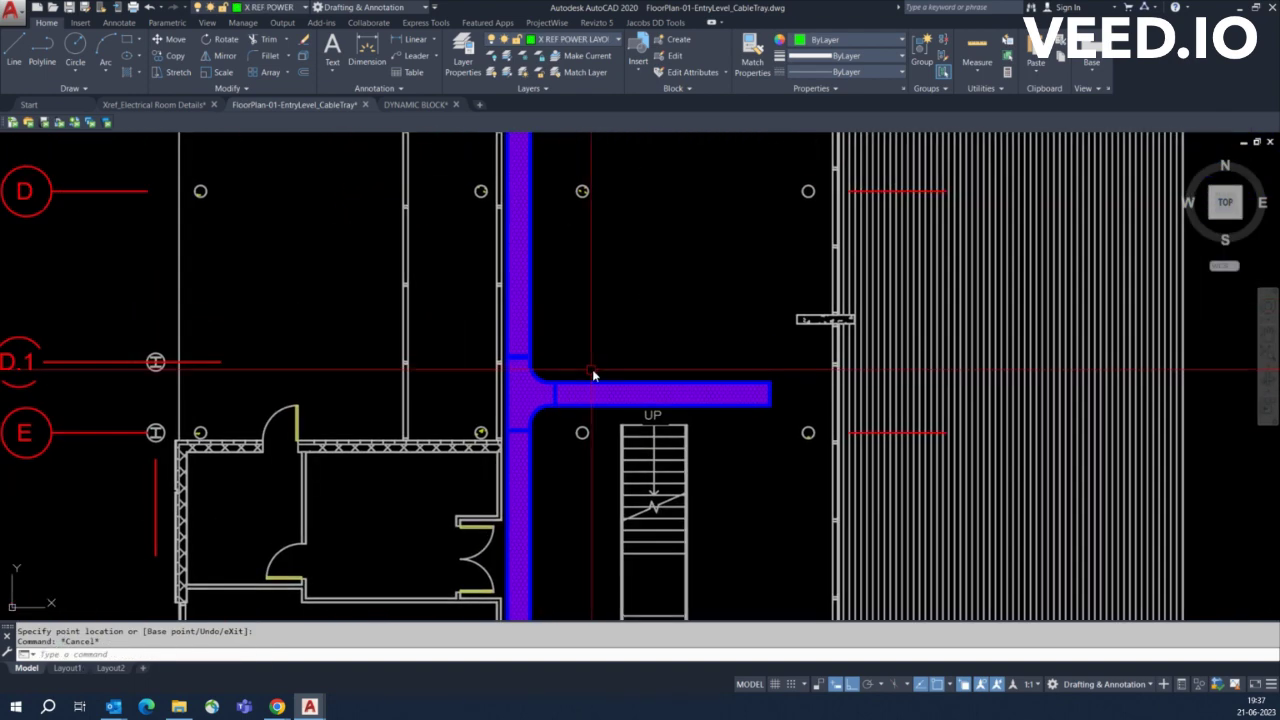
pyautogui.click(595, 366)
pyautogui.press('Return')
pyautogui.click(549, 302)
pyautogui.click(587, 302)
pyautogui.press('Return')
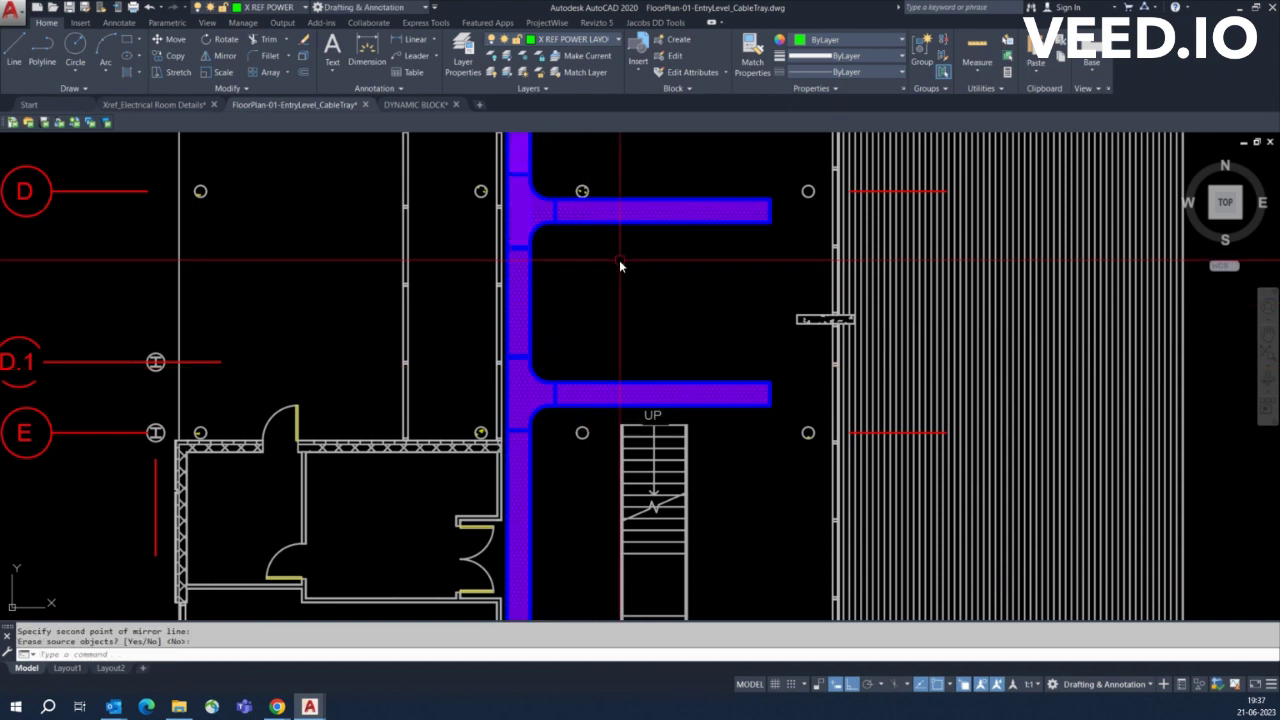
# Mirror the upper copy to the tray's west side, erasing the east-side source
pyautogui.write('MI')
pyautogui.press('Return')
pyautogui.click(650, 291)
pyautogui.press('Return')
pyautogui.click(557, 302)
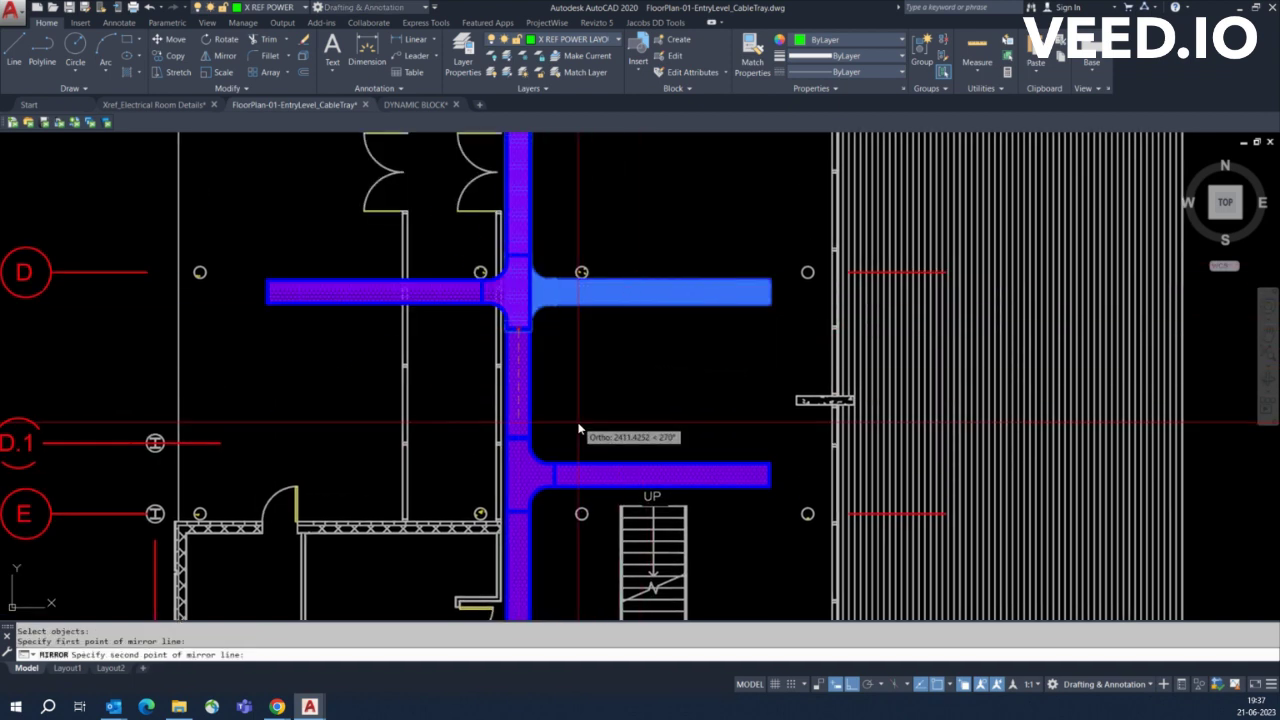
pyautogui.write('Y')
pyautogui.press('Return')
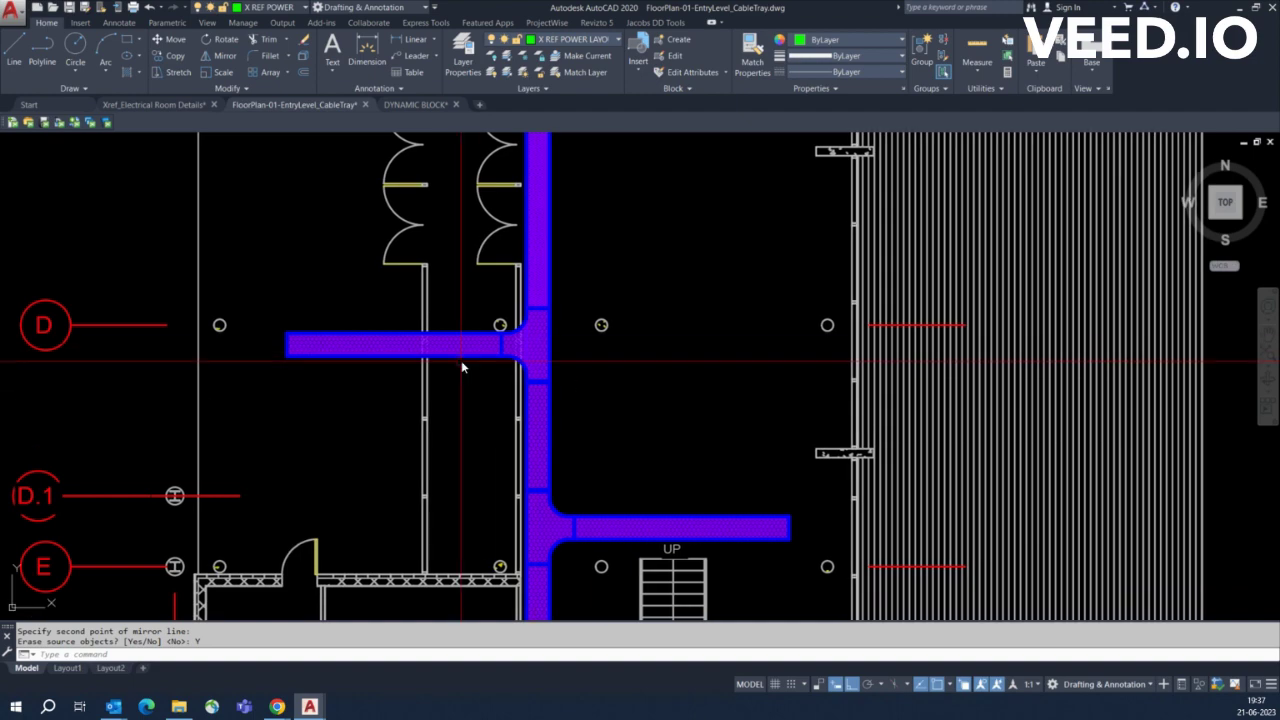
pyautogui.click(494, 358)
pyautogui.scroll(-3, 569, 389)
pyautogui.moveTo(569, 389); pyautogui.dragTo(569, 460, button='middle')
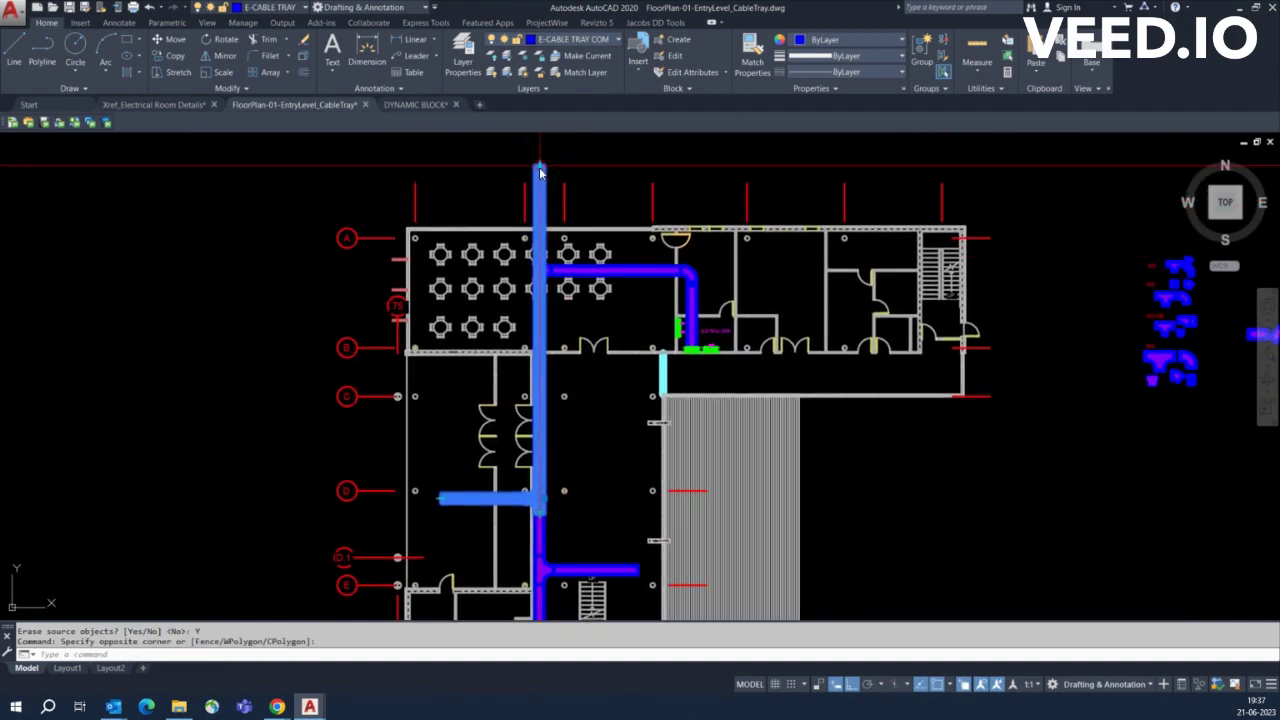
# Select the vertical tray run and grab its end grip, then cancel the stretch
pyautogui.scroll(1, 557, 486)
pyautogui.scroll(3, 474, 486)
pyautogui.scroll(2, 551, 491)
pyautogui.scroll(2, 480, 417)
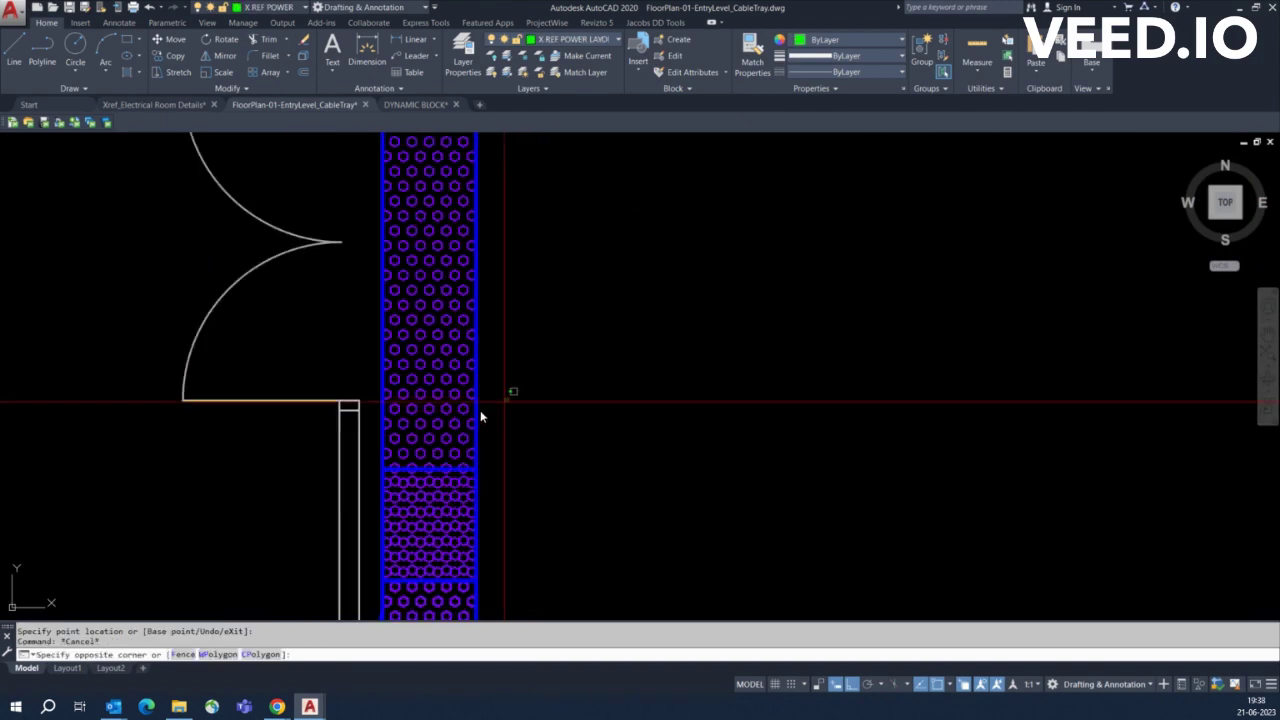
pyautogui.click(480, 416)
pyautogui.scroll(-5, 488, 426)
pyautogui.scroll(-4, 496, 436)
pyautogui.scroll(5, 490, 440)
pyautogui.click(482, 449)
pyautogui.scroll(1, 507, 343)
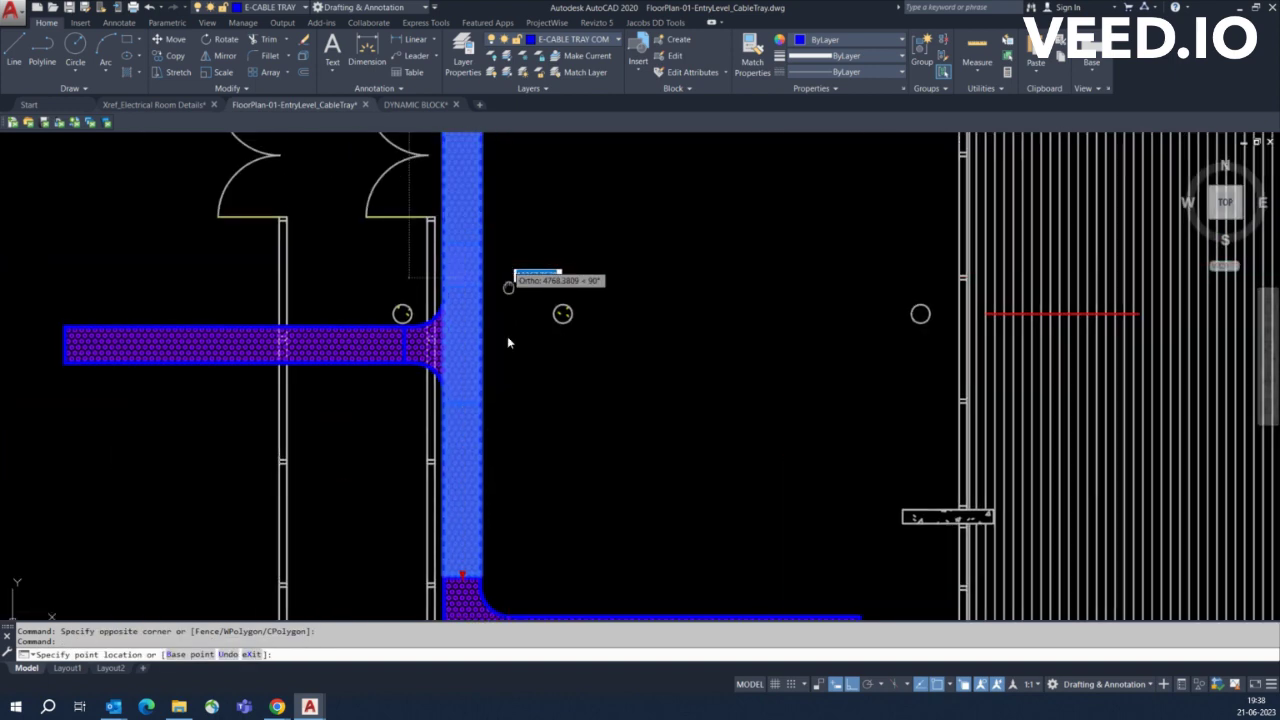
pyautogui.scroll(5, 482, 337)
pyautogui.scroll(4, 473, 443)
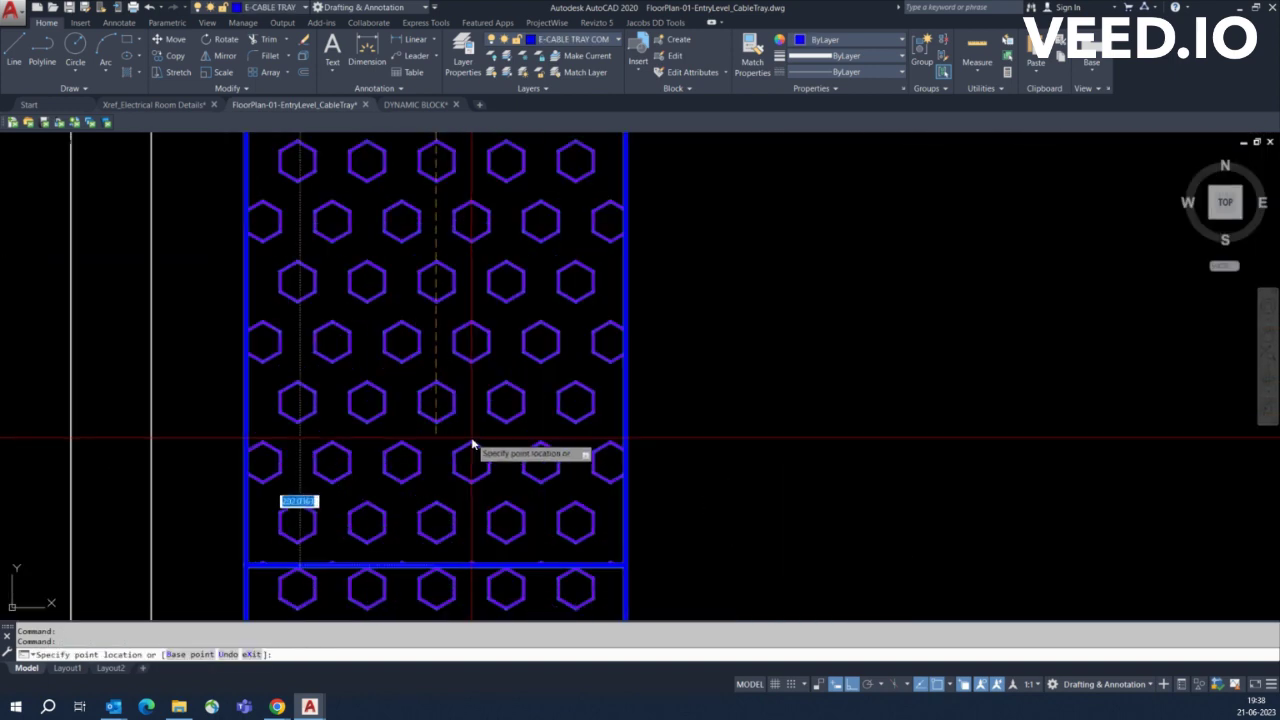
pyautogui.scroll(-1, 470, 440)
pyautogui.scroll(-4, 478, 380)
pyautogui.press('Escape')
pyautogui.press('Escape')
# Reselect the vertical tray and stretch its bottom end down onto the lower elbow
pyautogui.scroll(1, 463, 437)
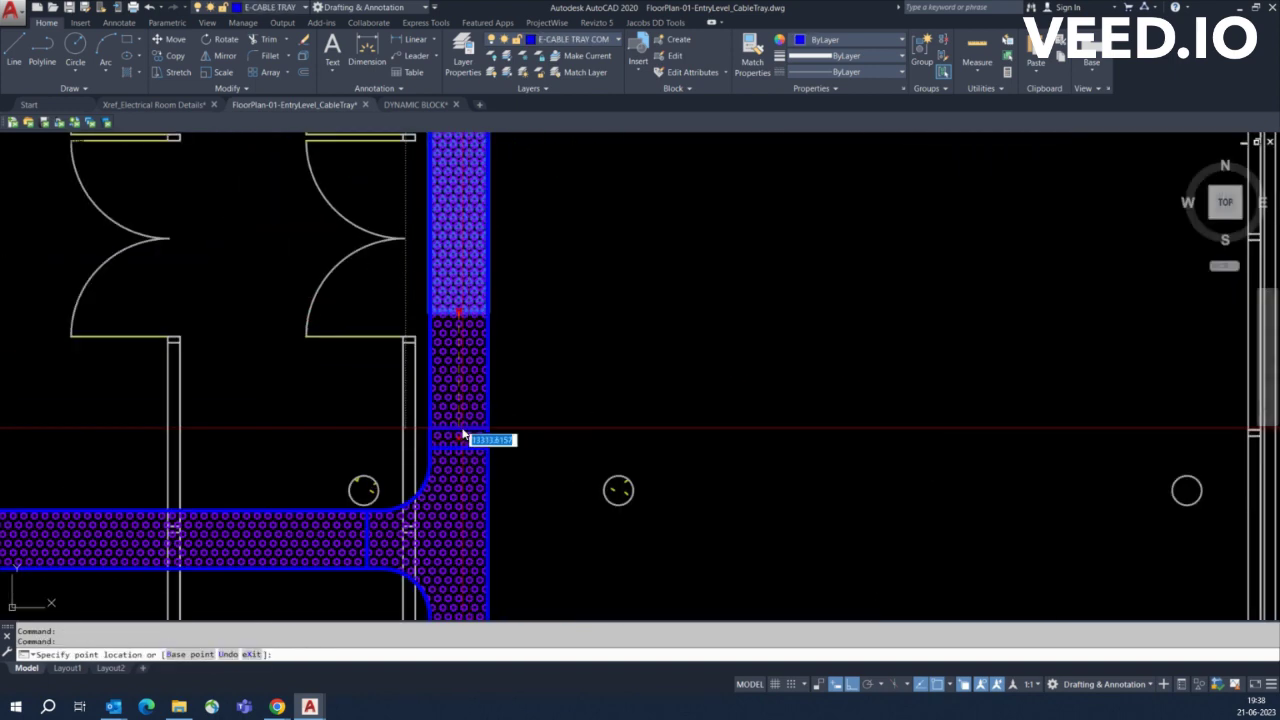
pyautogui.scroll(-1, 486, 423)
pyautogui.scroll(2, 477, 403)
pyautogui.scroll(4, 473, 395)
pyautogui.click(470, 383)
pyautogui.click(470, 383)
pyautogui.click(478, 378)
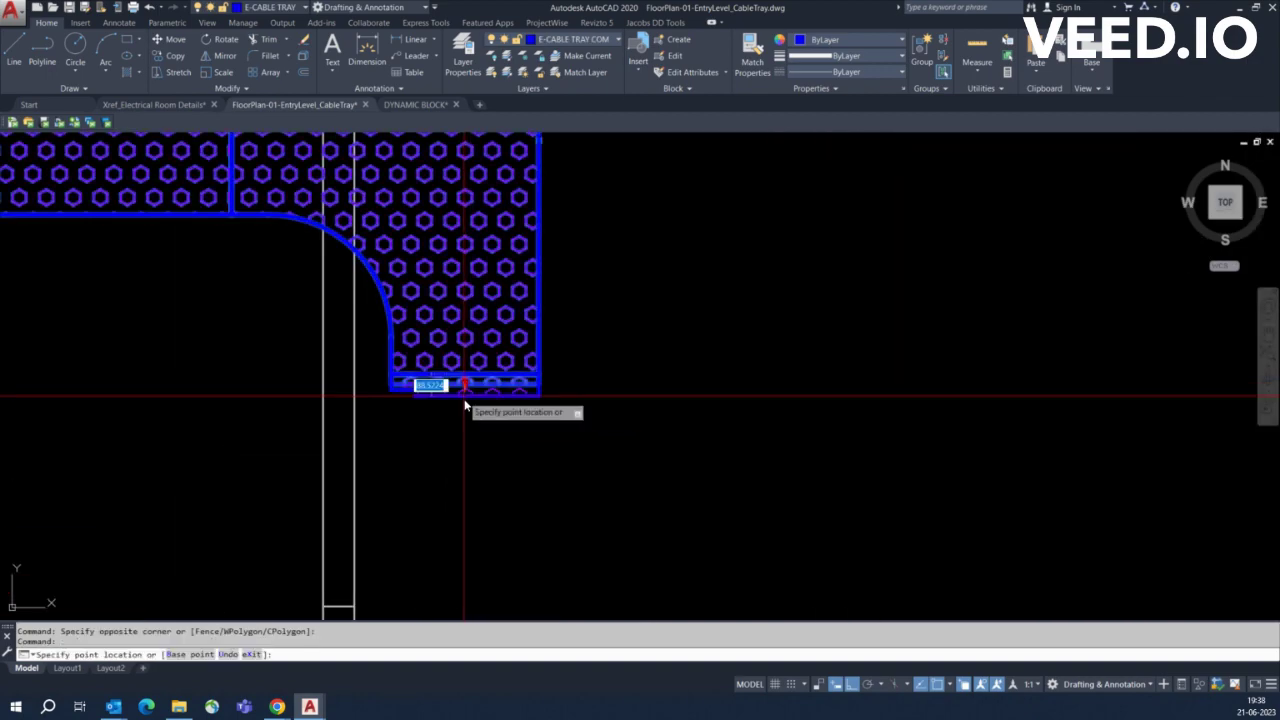
pyautogui.scroll(-4, 470, 400)
pyautogui.scroll(2, 470, 460)
pyautogui.scroll(1, 468, 450)
pyautogui.click(468, 454)
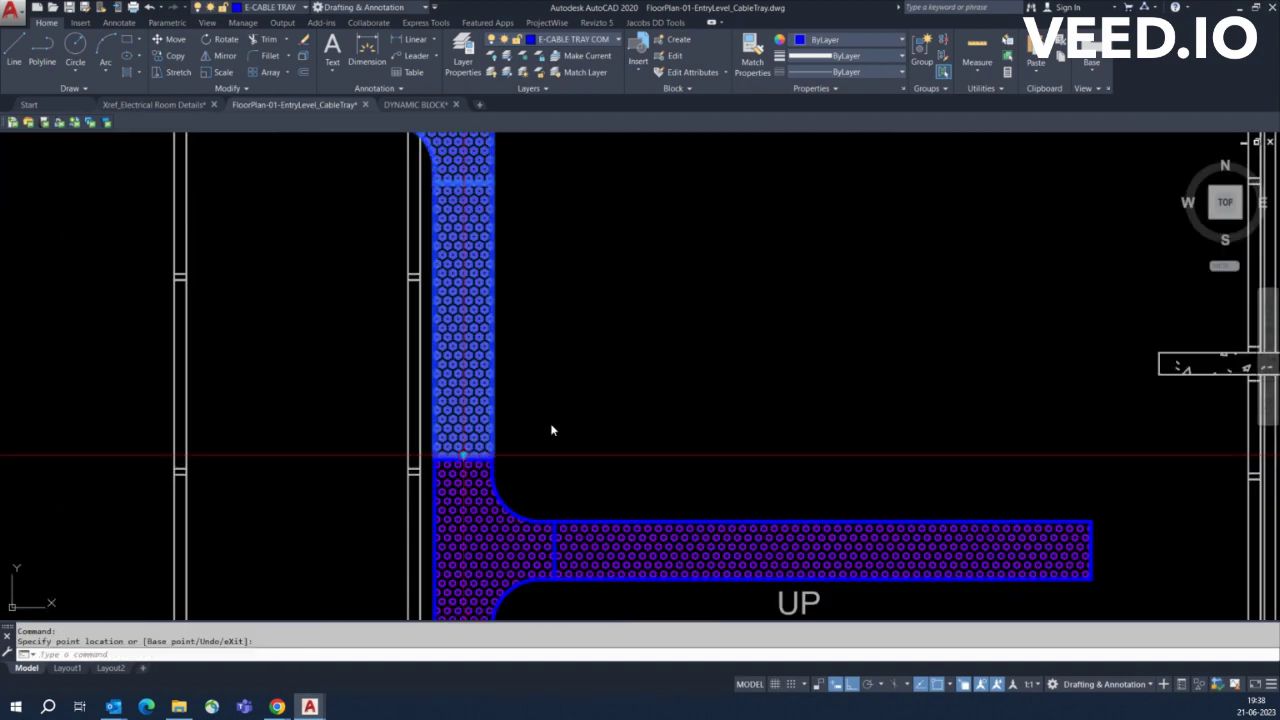
pyautogui.scroll(-3, 551, 428)
pyautogui.scroll(1, 483, 386)
# Copy the elbow fitting from the fitting blocks with the co command
pyautogui.scroll(-3, 910, 215)
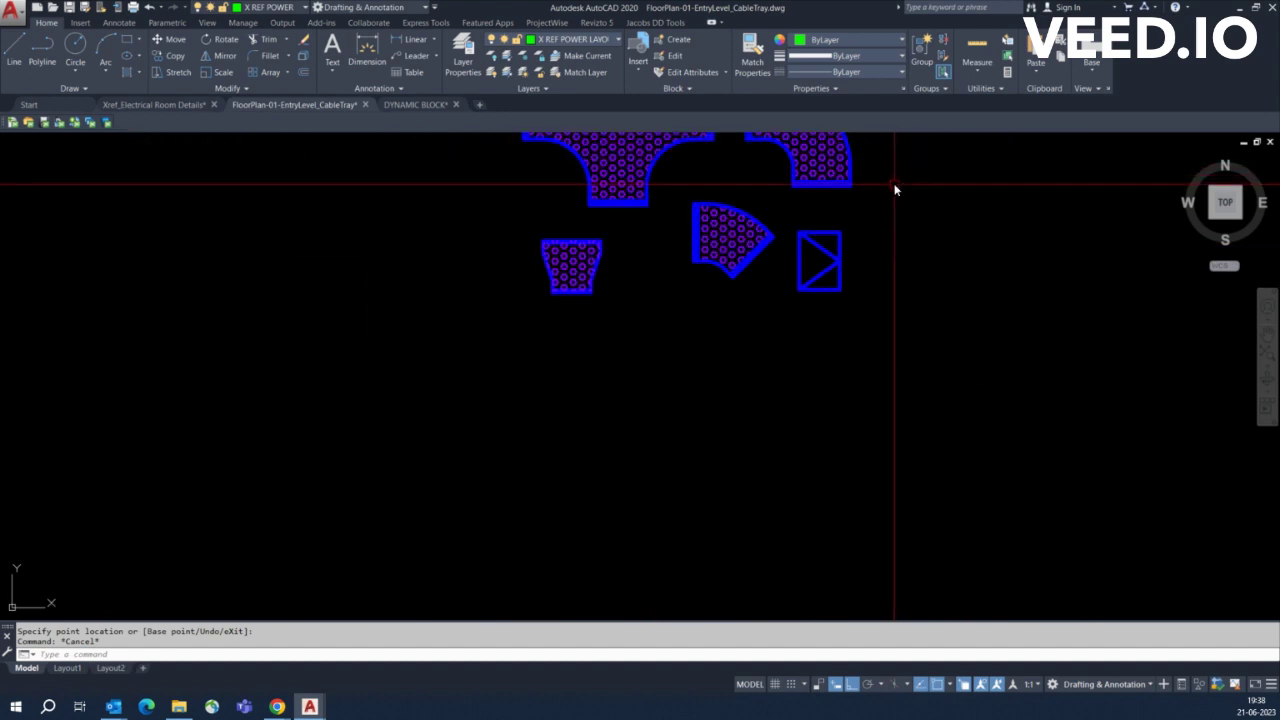
pyautogui.moveTo(894, 189); pyautogui.dragTo(743, 420, button='middle')
pyautogui.write('co')
pyautogui.press('Return')
pyautogui.click(720, 395)
pyautogui.click(645, 421)
pyautogui.press('Return')
pyautogui.click(668, 405)
pyautogui.scroll(-4, 640, 430)
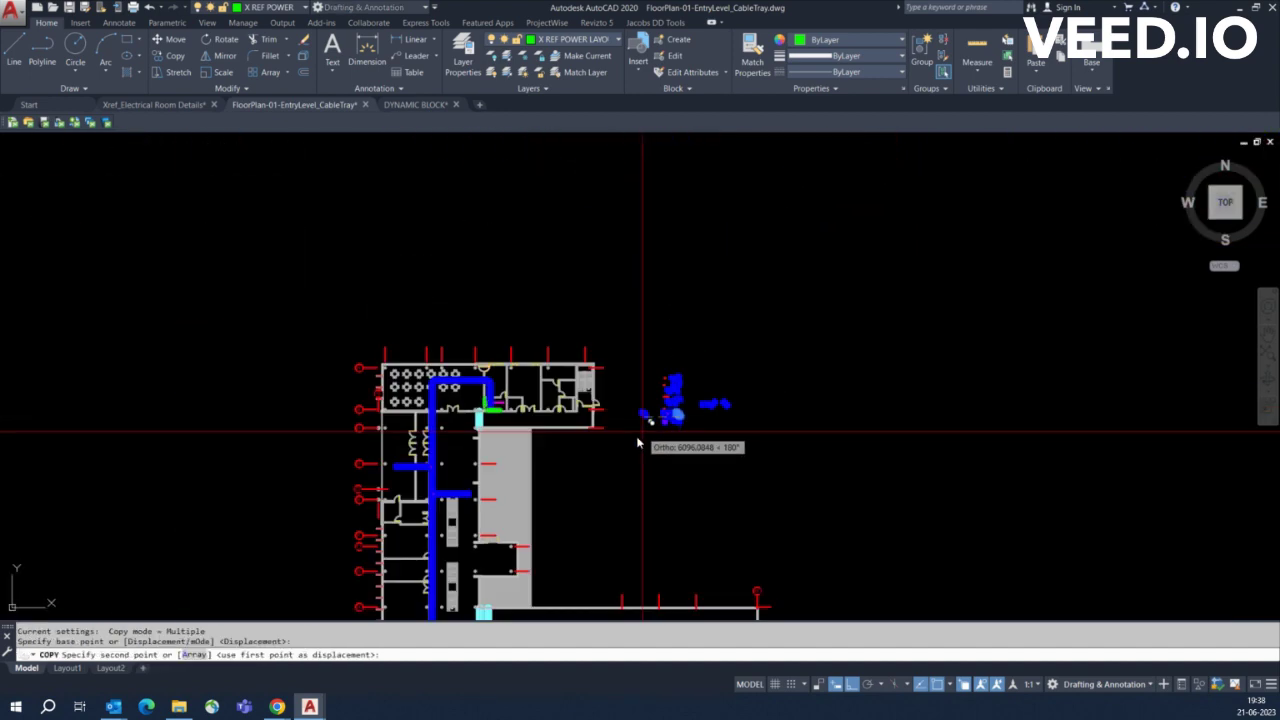
pyautogui.scroll(1, 531, 510)
pyautogui.scroll(3, 531, 400)
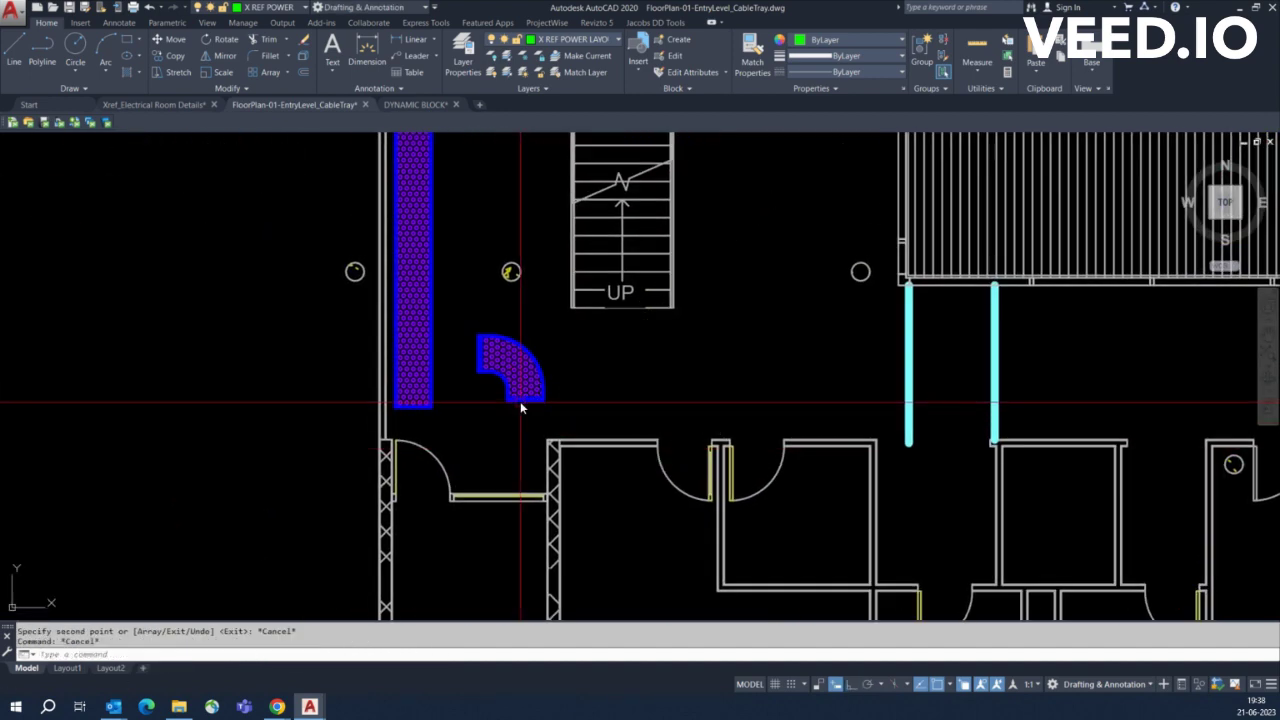
# Rotate the copied elbow into its new orientation
pyautogui.click(500, 410)
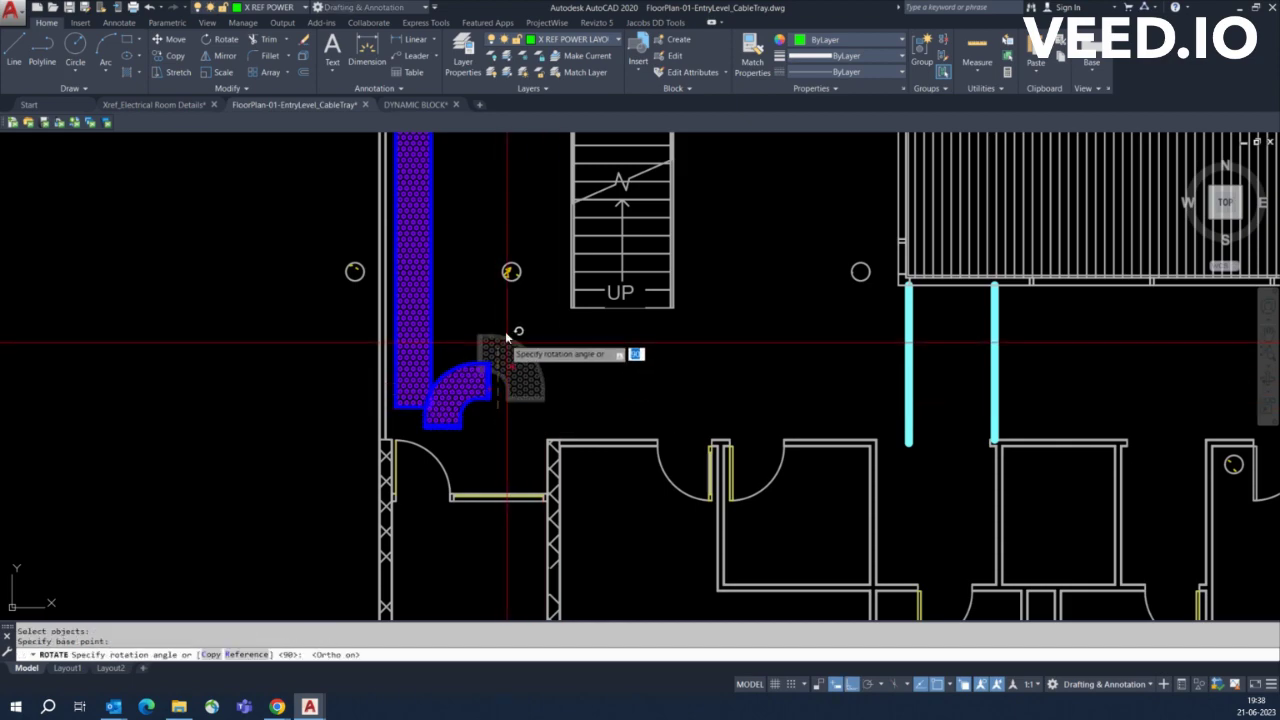
pyautogui.scroll(3, 266, 314)
pyautogui.scroll(-3, 130, 420)
pyautogui.click(166, 445)
pyautogui.scroll(3, 312, 474)
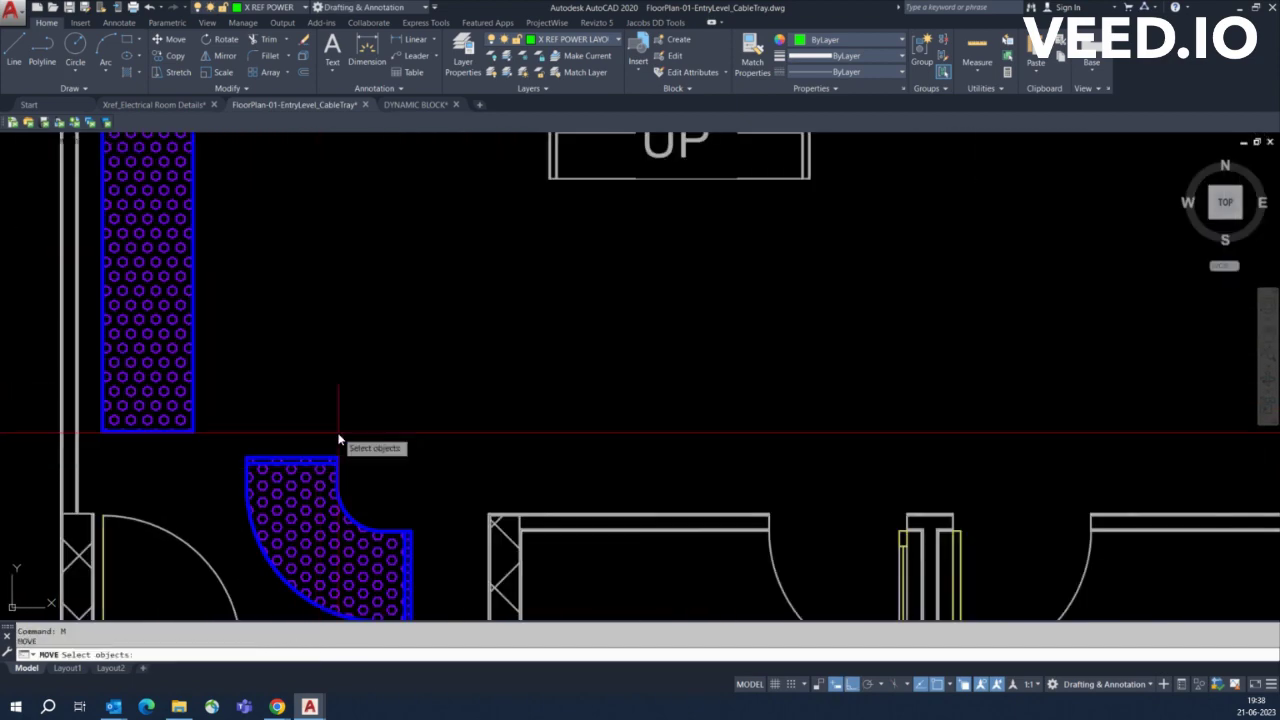
# Move the rotated elbow up by 150
pyautogui.write('m')
pyautogui.press('Return')
pyautogui.moveTo(343, 429); pyautogui.dragTo(413, 538)
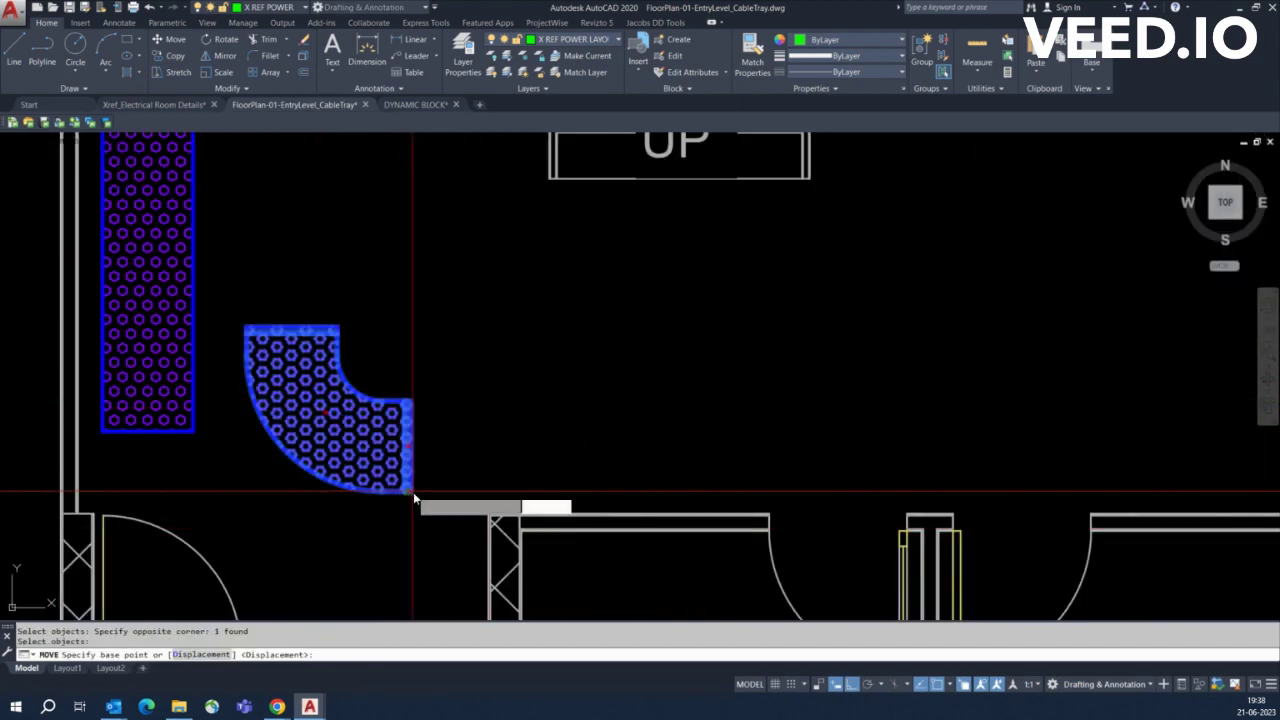
pyautogui.click(413, 492)
pyautogui.scroll(2, 562, 507)
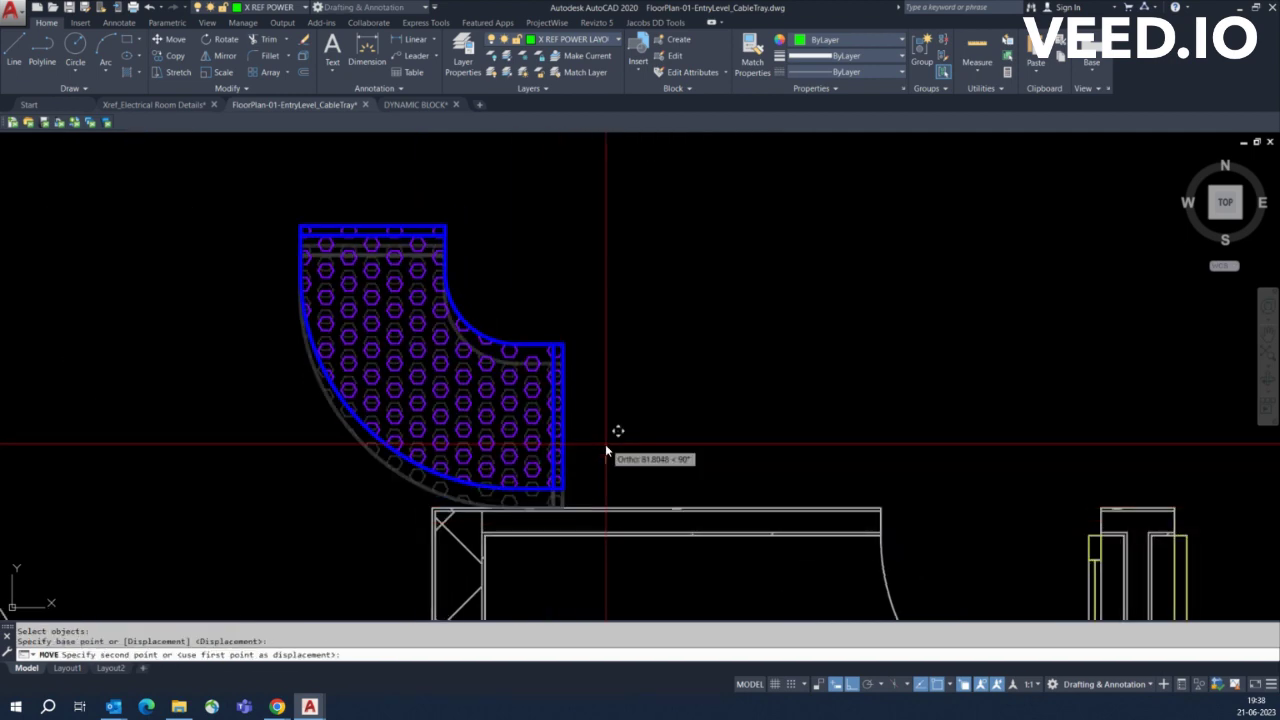
pyautogui.write('150')
pyautogui.press('Return')
pyautogui.scroll(-4, 615, 449)
# Move the elbow to the bottom end of the main vertical tray
pyautogui.click(647, 433)
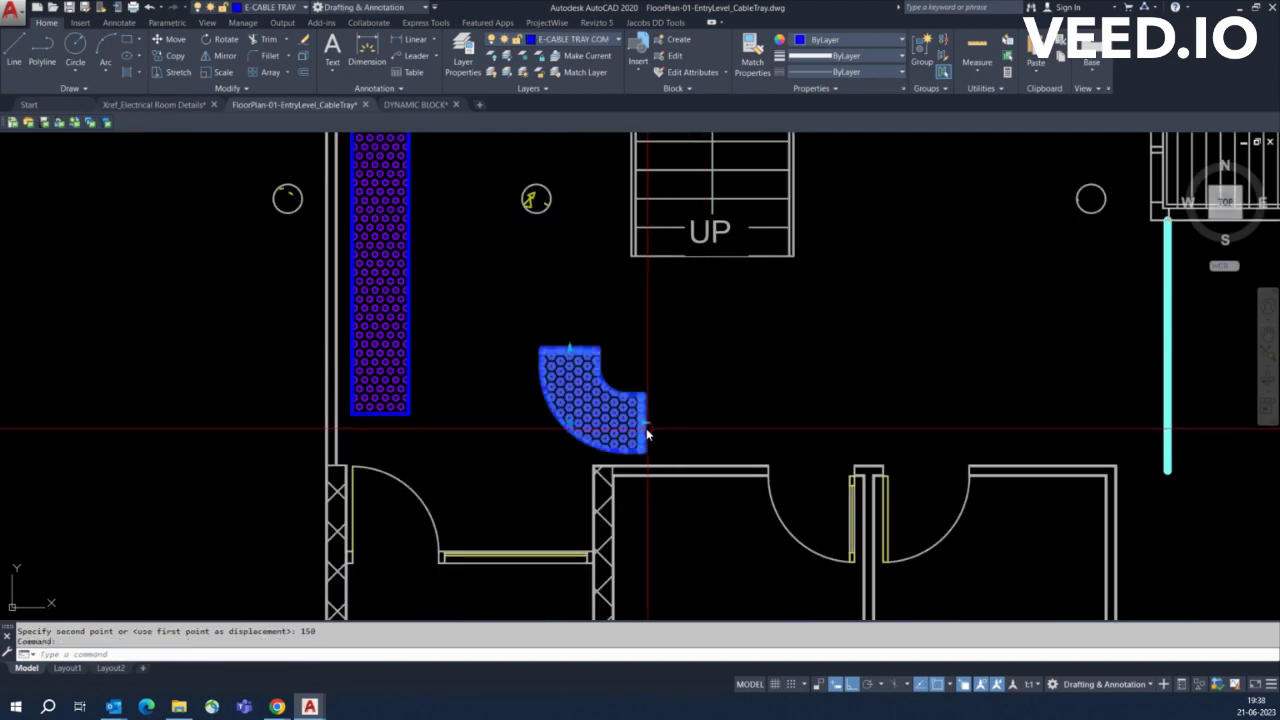
pyautogui.write('M')
pyautogui.press('Return')
pyautogui.scroll(2, 544, 345)
pyautogui.click(534, 357)
pyautogui.moveTo(534, 357); pyautogui.dragTo(840, 357, button='middle')
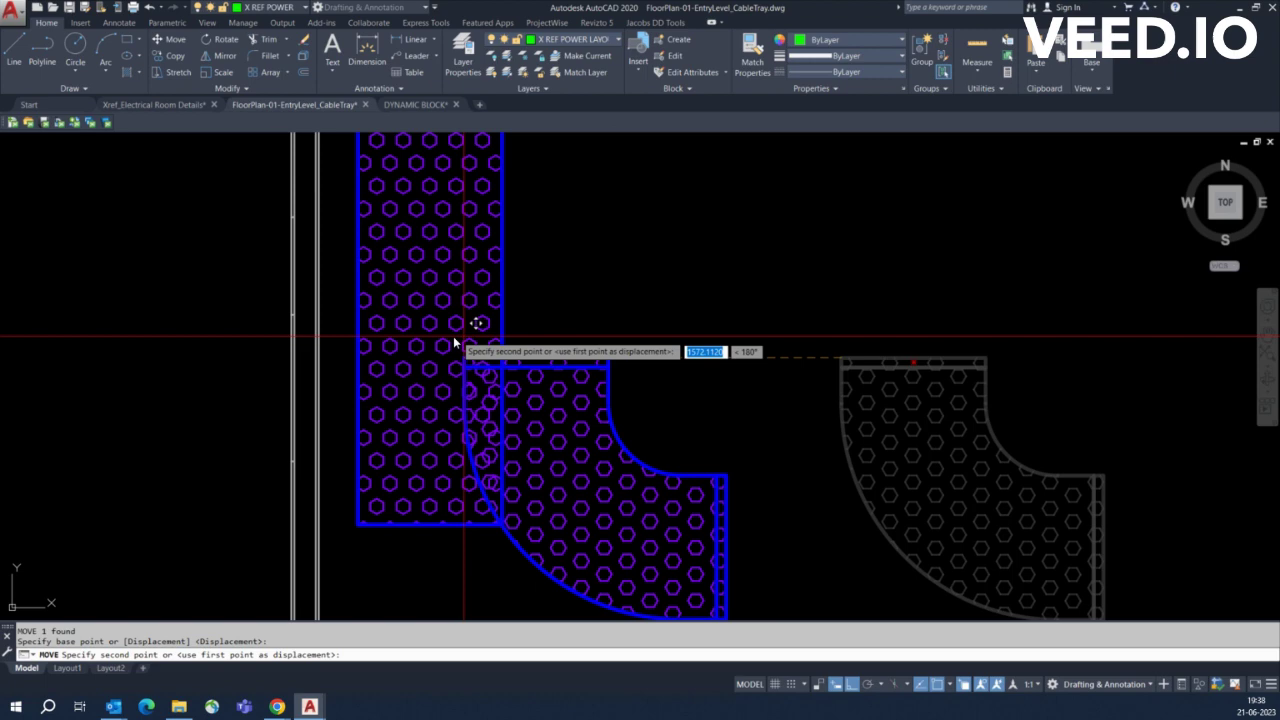
pyautogui.click(358, 357)
pyautogui.press('Escape')
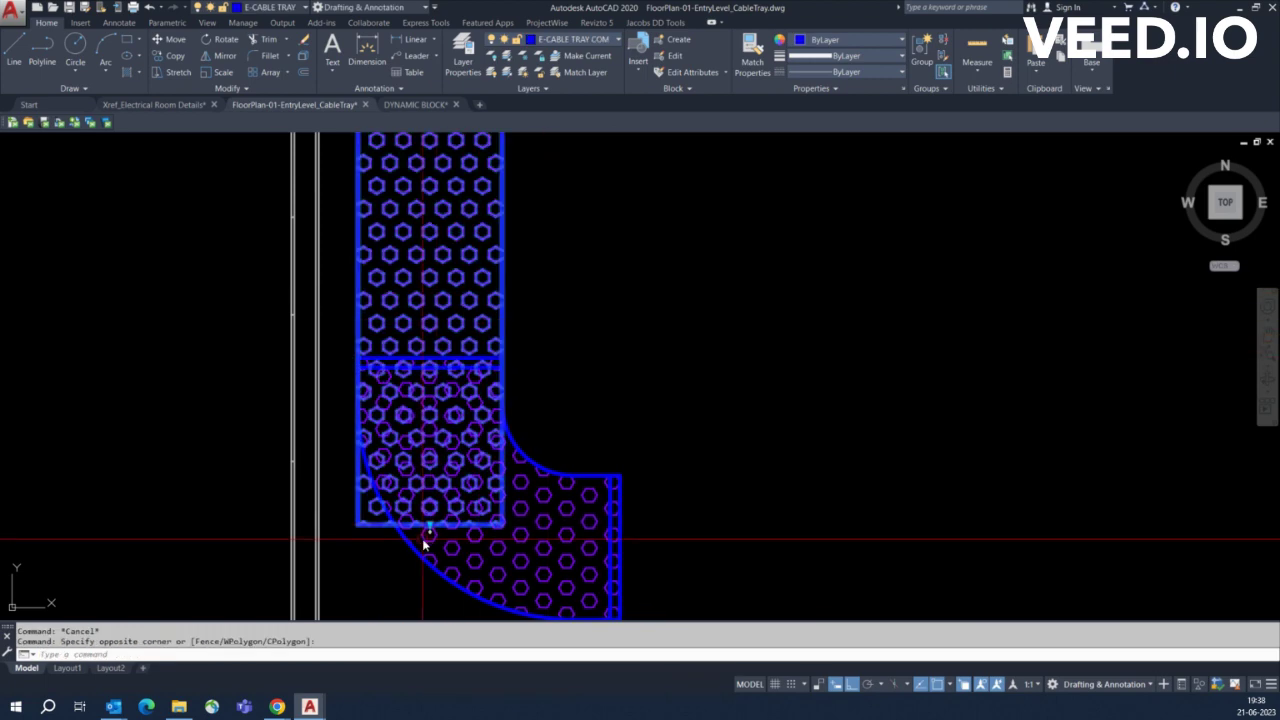
# Stretch the horizontal E-CABLE TRAY east to the corridor's far end
pyautogui.click(426, 525)
pyautogui.rightClick(451, 540)
pyautogui.scroll(-4, 452, 420)
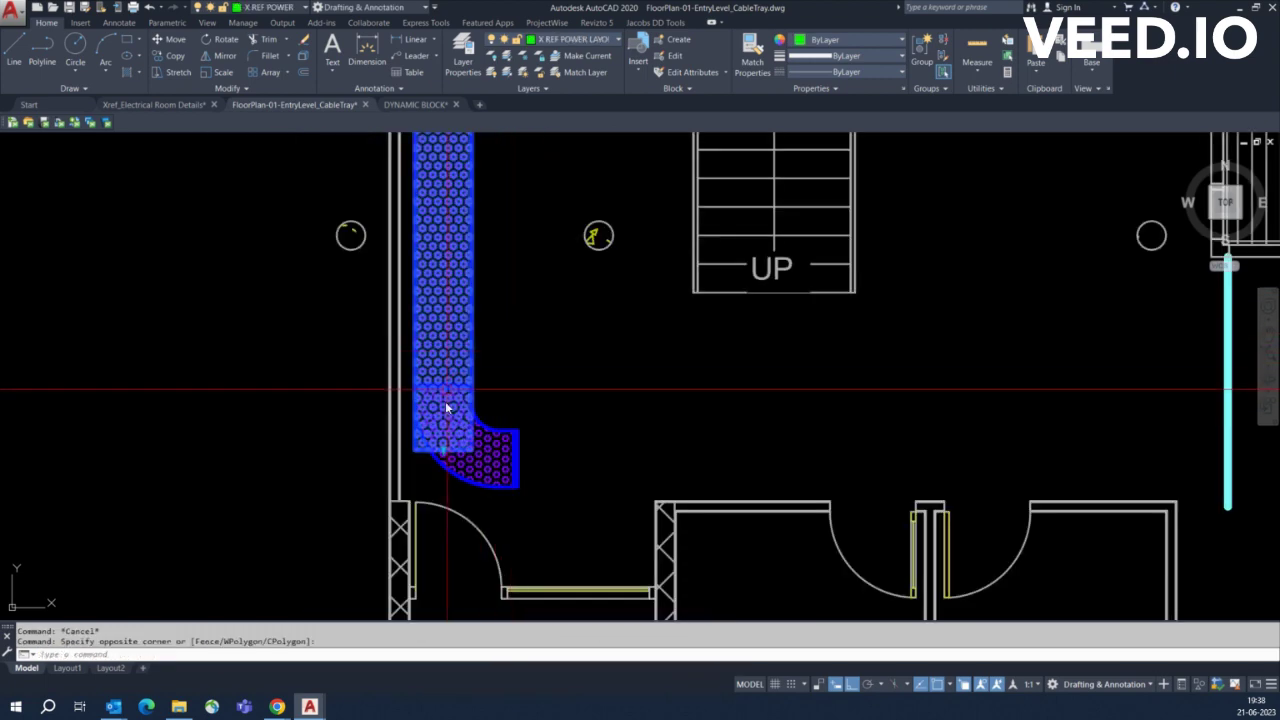
pyautogui.scroll(4, 447, 463)
pyautogui.click(447, 463)
pyautogui.scroll(2, 447, 463)
pyautogui.scroll(2, 450, 330)
pyautogui.scroll(-5, 455, 340)
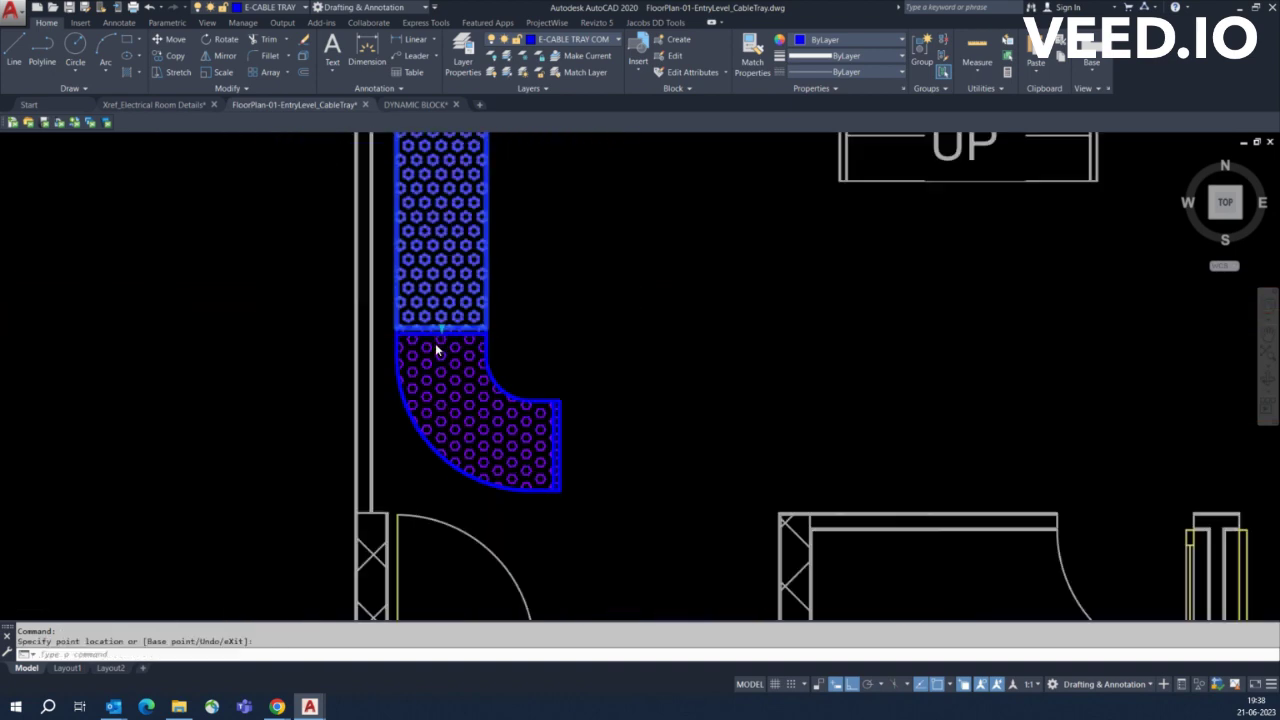
pyautogui.scroll(-2, 491, 402)
pyautogui.press('Escape')
pyautogui.scroll(-3, 697, 413)
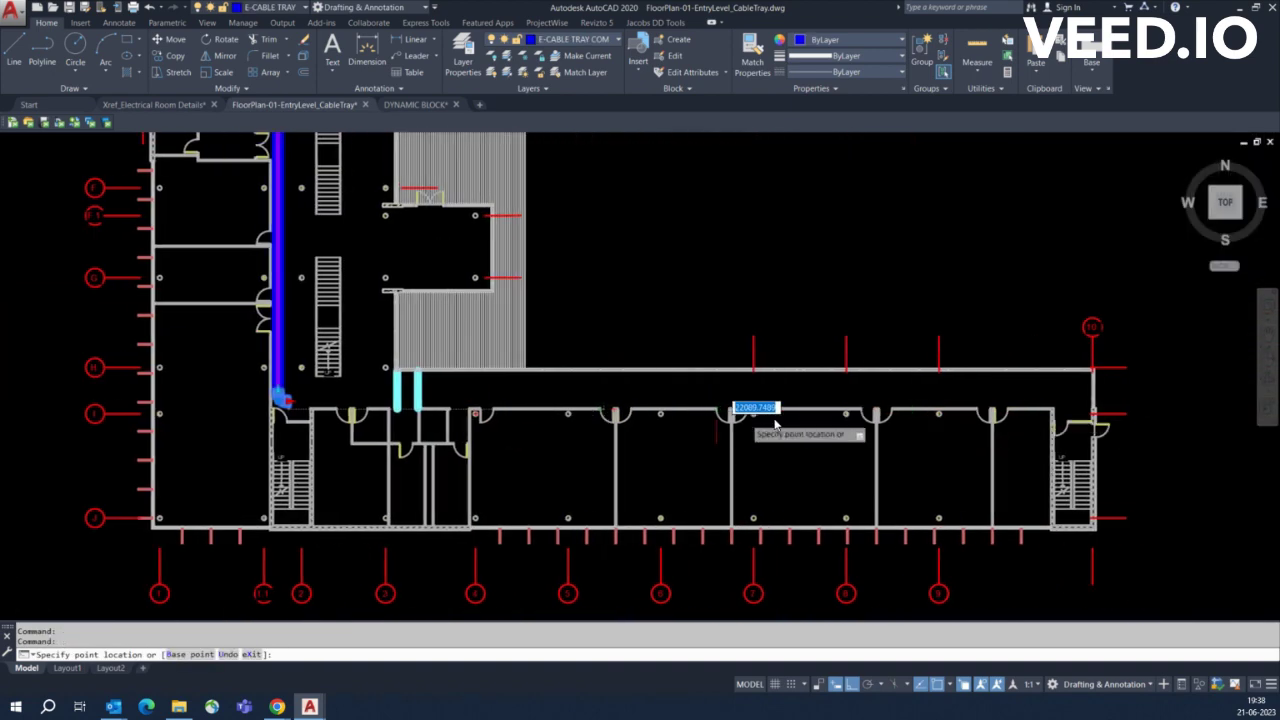
pyautogui.scroll(3, 908, 423)
pyautogui.scroll(2, 720, 423)
pyautogui.click(752, 432)
pyautogui.press('Escape')
pyautogui.press('Escape')
pyautogui.scroll(-3, 752, 432)
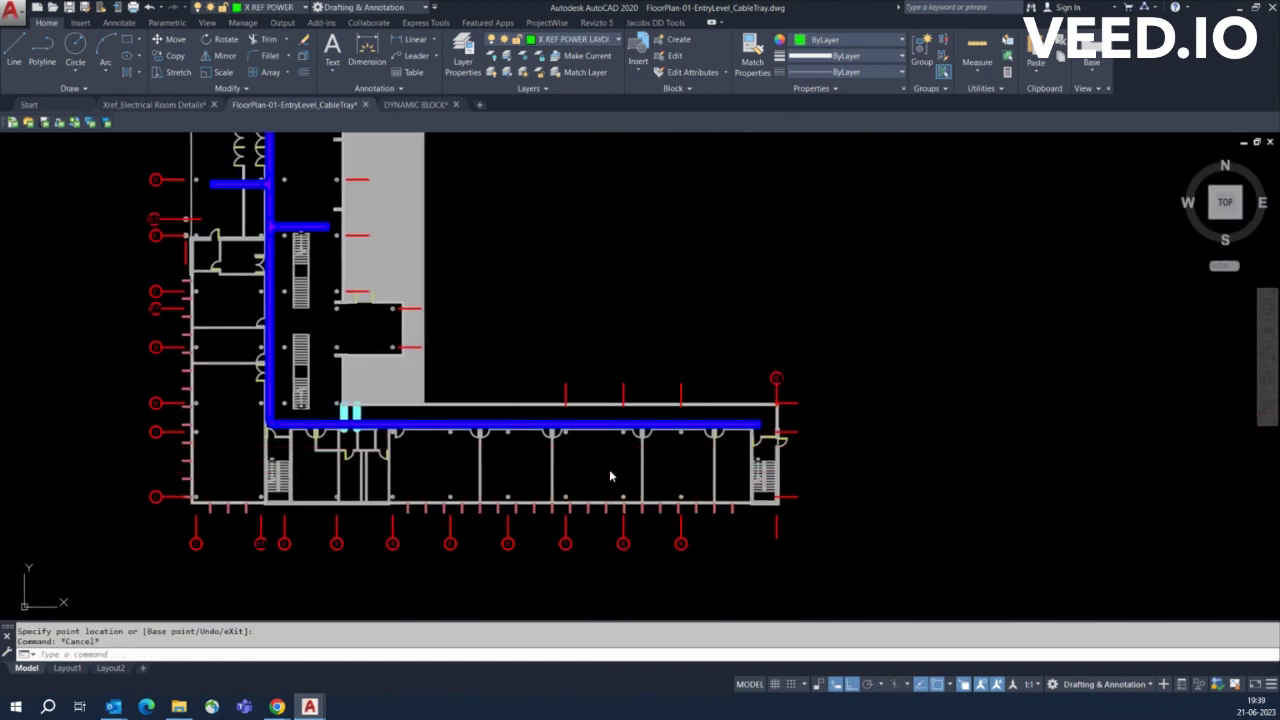
pyautogui.scroll(-2, 609, 474)
pyautogui.scroll(3, 631, 317)
pyautogui.scroll(3, 581, 414)
# Copy the perforated elbow block from the fitting library, with orthogonal locking turned off
pyautogui.scroll(-4, 581, 414)
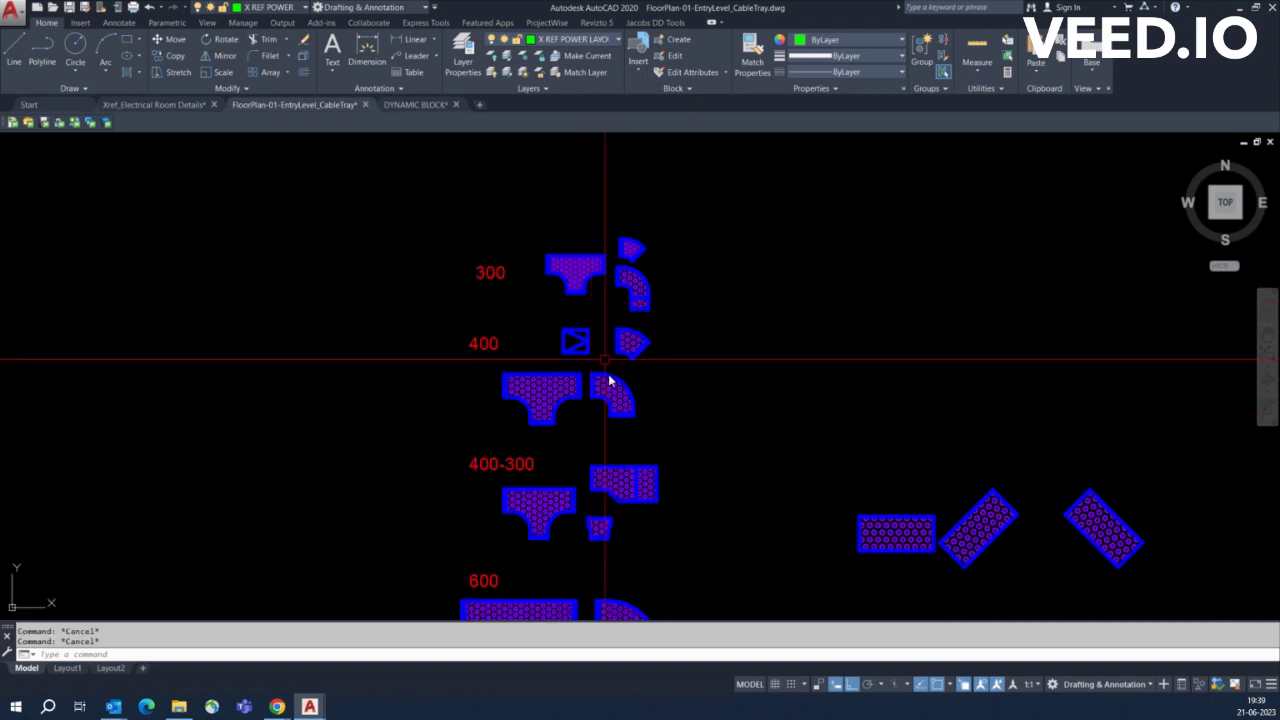
pyautogui.scroll(2, 620, 406)
pyautogui.moveTo(611, 374); pyautogui.dragTo(621, 395, button='middle')
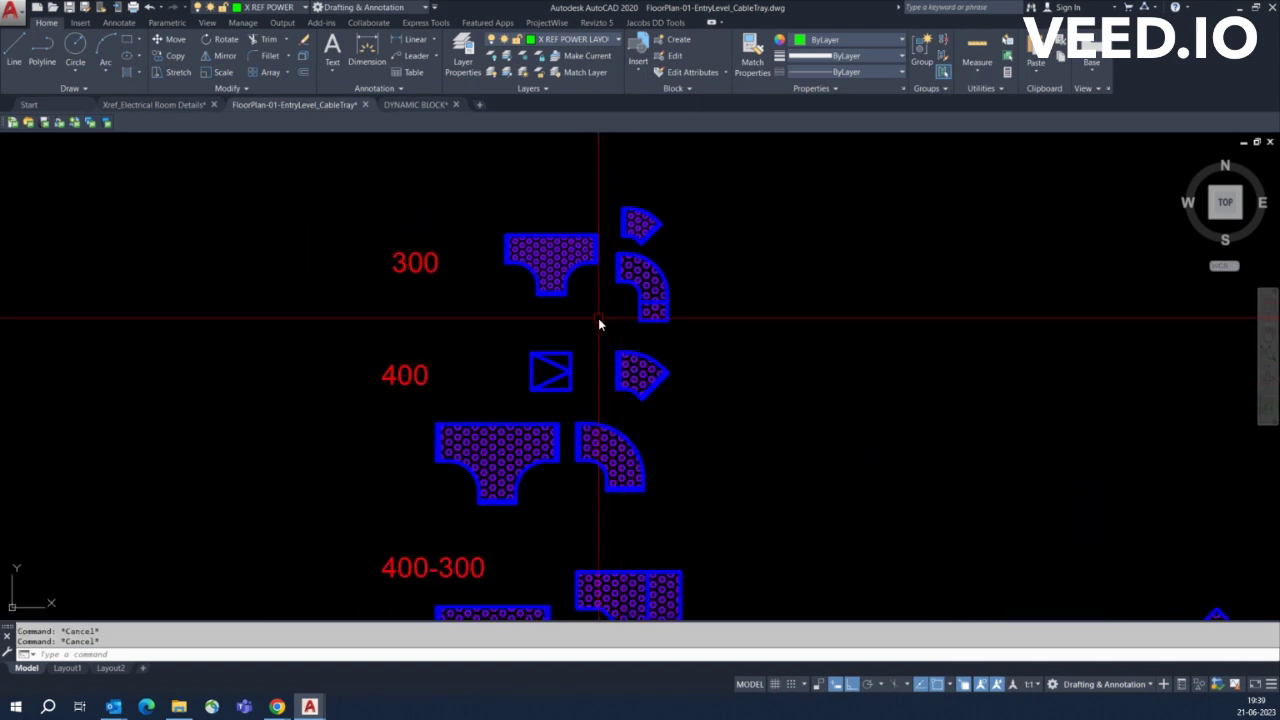
pyautogui.write('o')
pyautogui.press('Return')
pyautogui.click(655, 290)
pyautogui.press('Return')
pyautogui.click(660, 306)
pyautogui.scroll(-3, 660, 306)
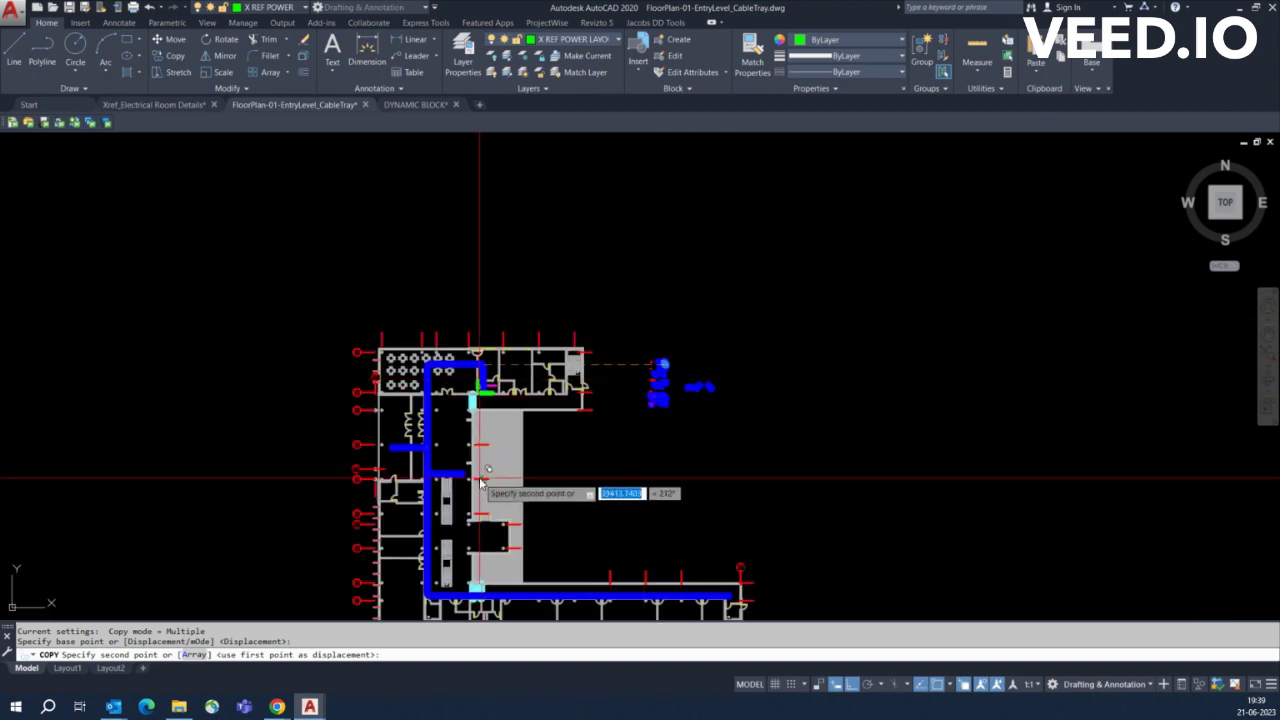
pyautogui.press('F8')
pyautogui.scroll(5, 421, 404)
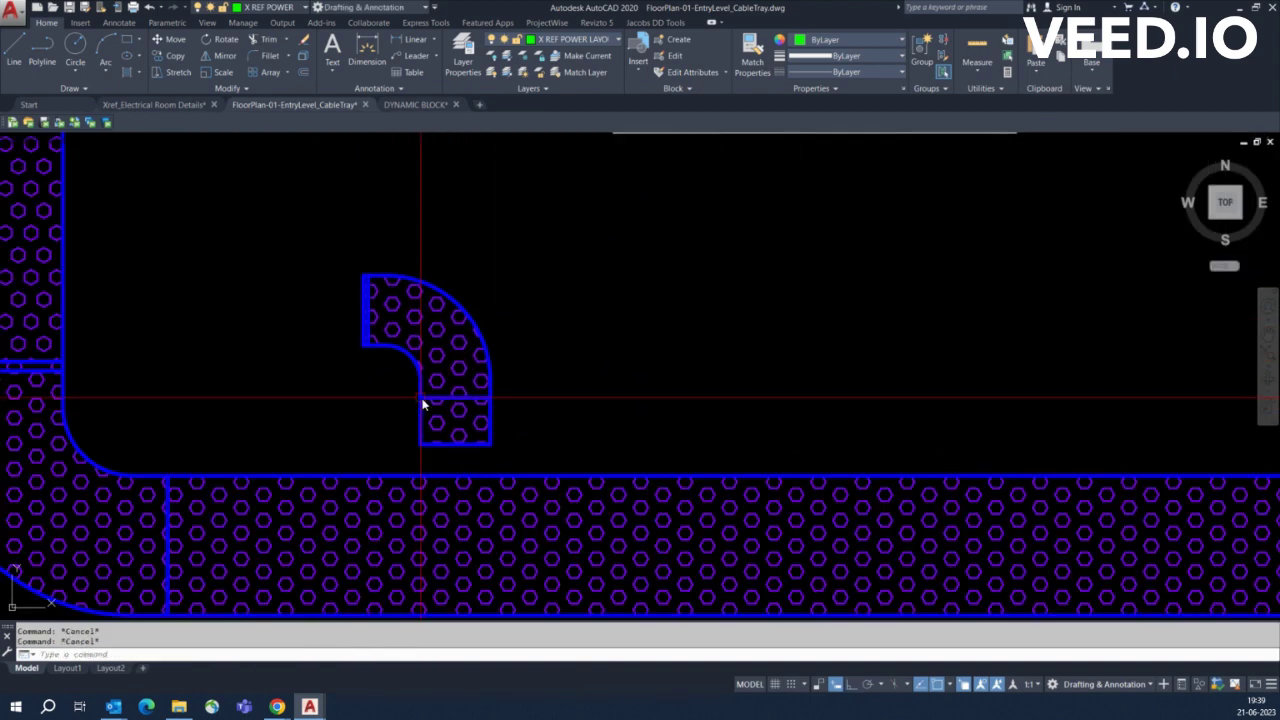
# Place the elbow copy near the tray corner and rotate it 180°
pyautogui.write('ro')
pyautogui.press('Return')
pyautogui.click(425, 399)
pyautogui.press('Return')
pyautogui.click(591, 357)
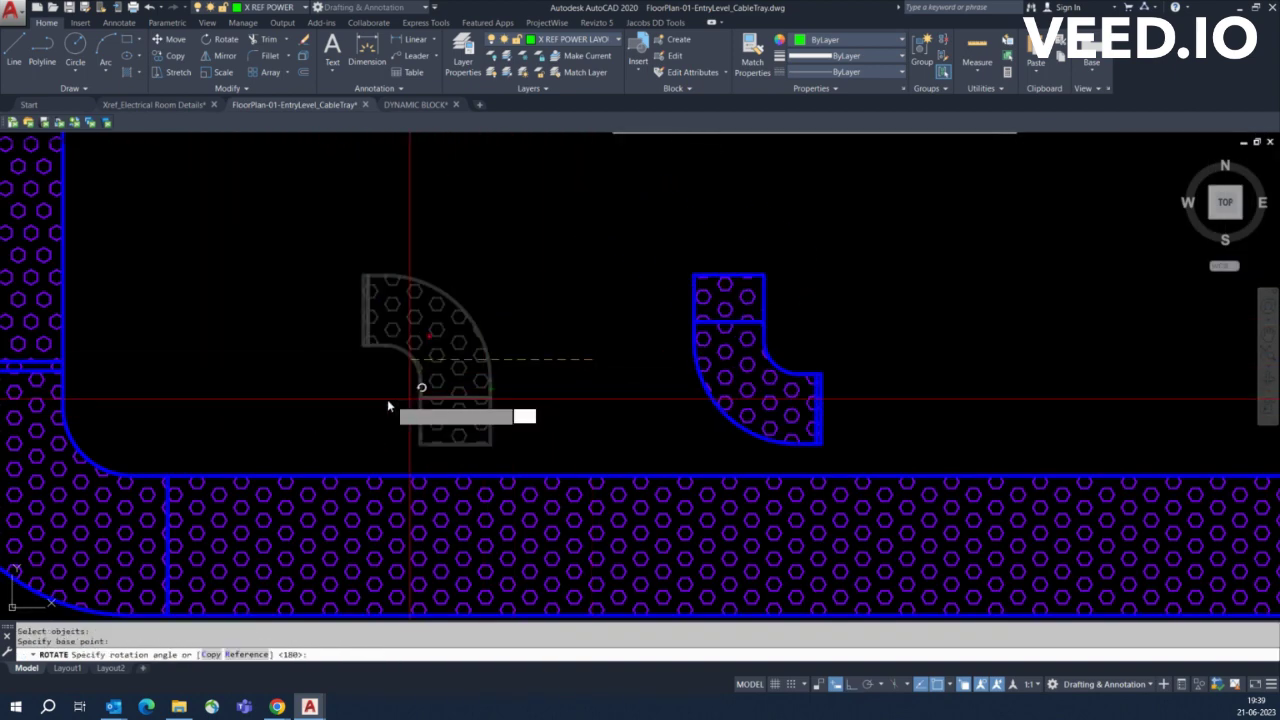
pyautogui.click(323, 410)
pyautogui.press('Return')
# Move the rotated elbow down onto the lower tray at the corner bend
pyautogui.scroll(4, 808, 454)
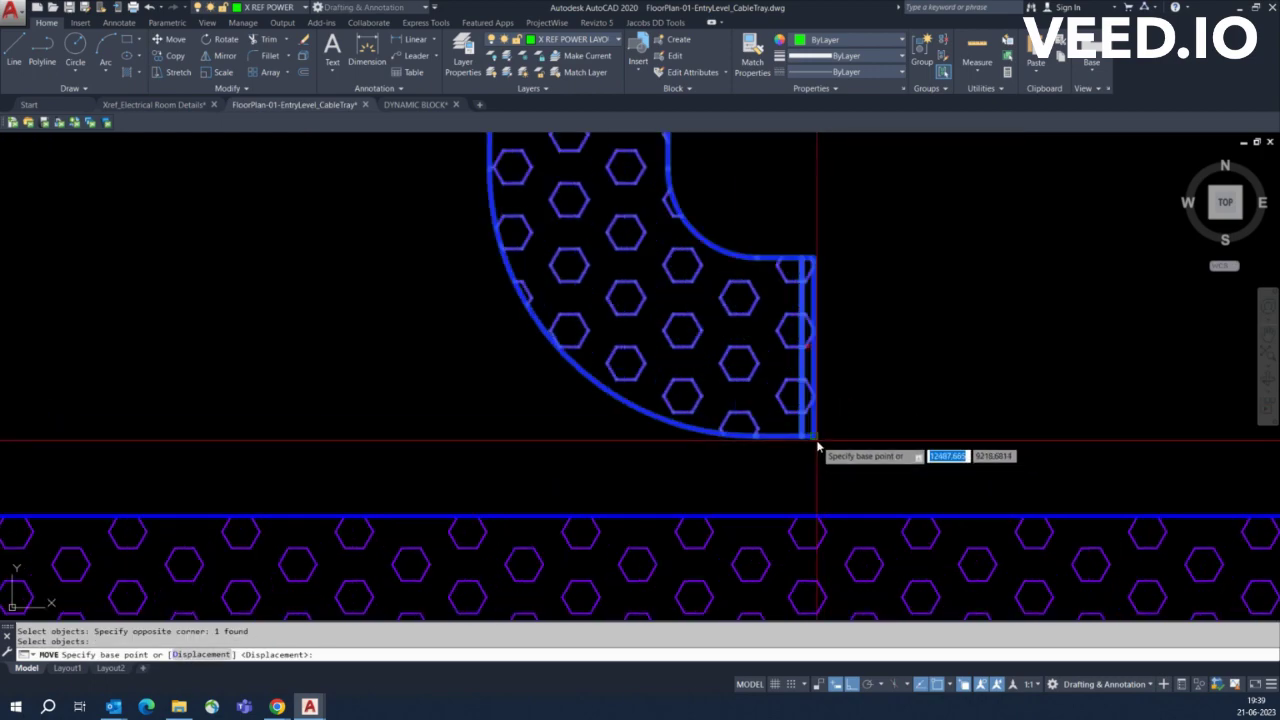
pyautogui.click(818, 438)
pyautogui.scroll(-9, 700, 450)
pyautogui.scroll(7, 558, 454)
pyautogui.click(558, 454)
pyautogui.moveTo(496, 271); pyautogui.dragTo(566, 360, button='middle')
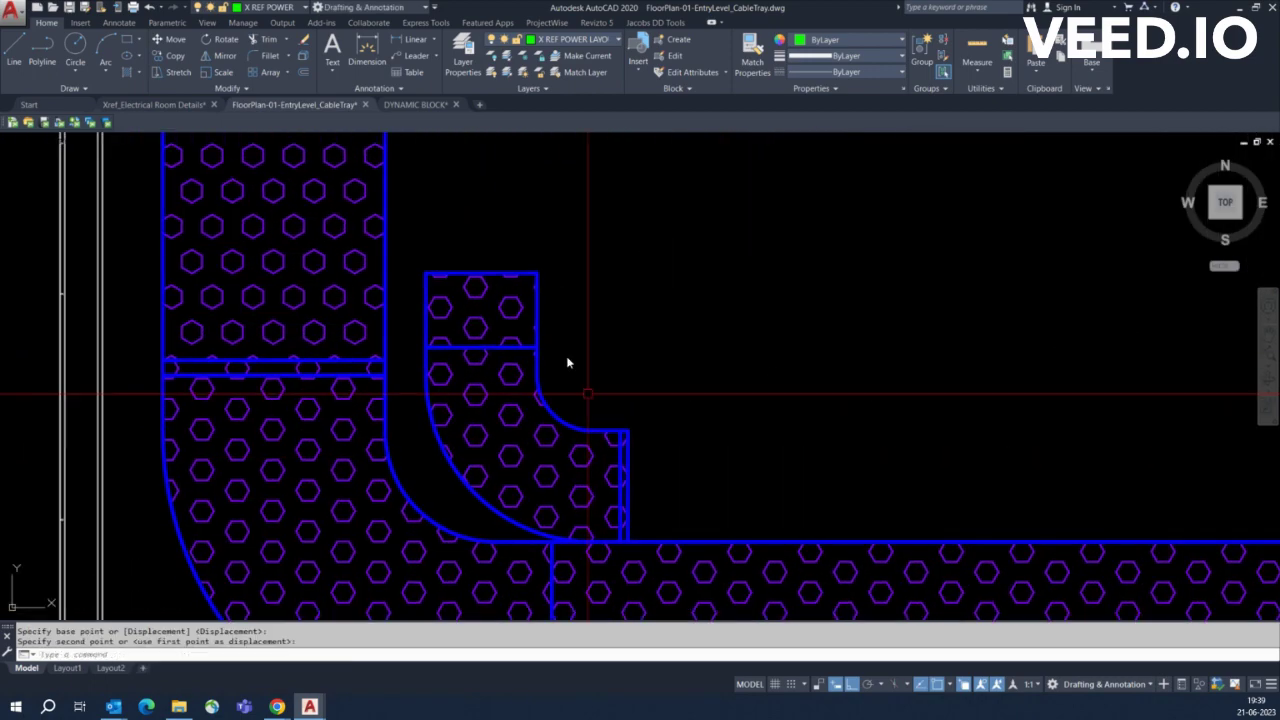
# Shift the elbow 100 to the right and 100 up
pyautogui.press('Return')
pyautogui.moveTo(600, 280); pyautogui.dragTo(443, 307)
pyautogui.click(426, 273)
pyautogui.write('100')
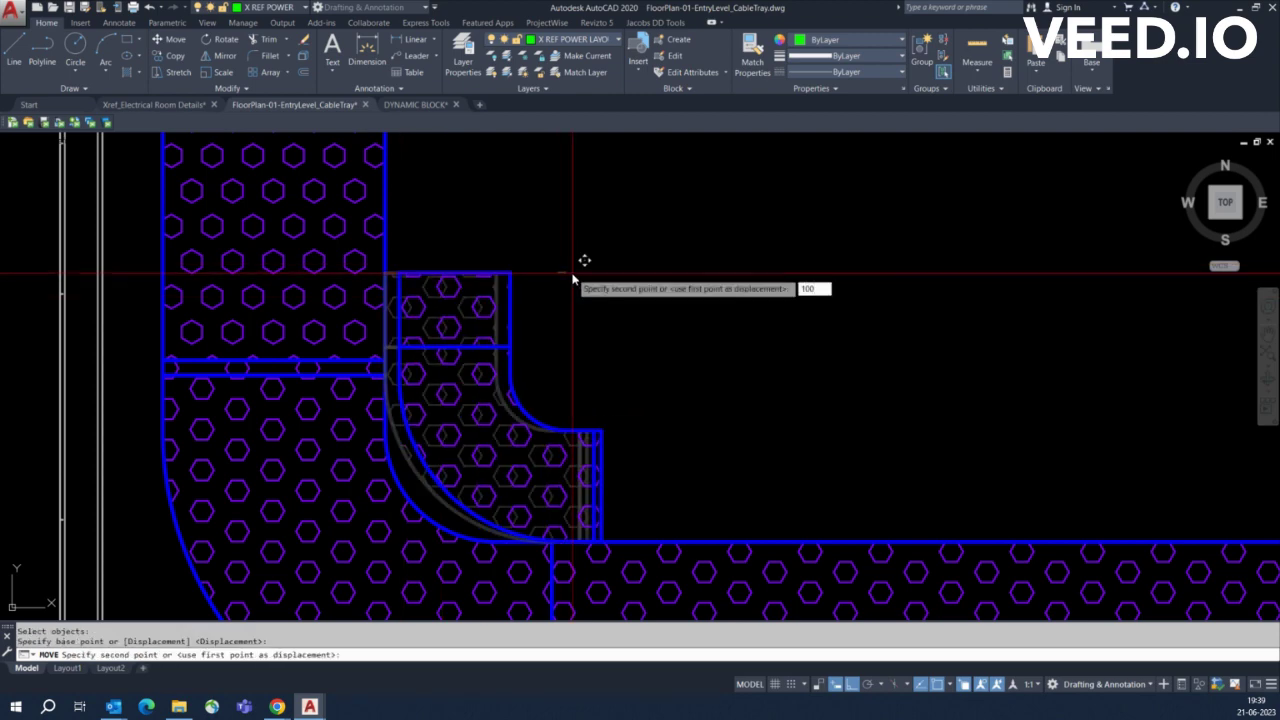
pyautogui.press('Return')
pyautogui.click(625, 477)
pyautogui.press('Return')
pyautogui.click(670, 480)
pyautogui.write('1')
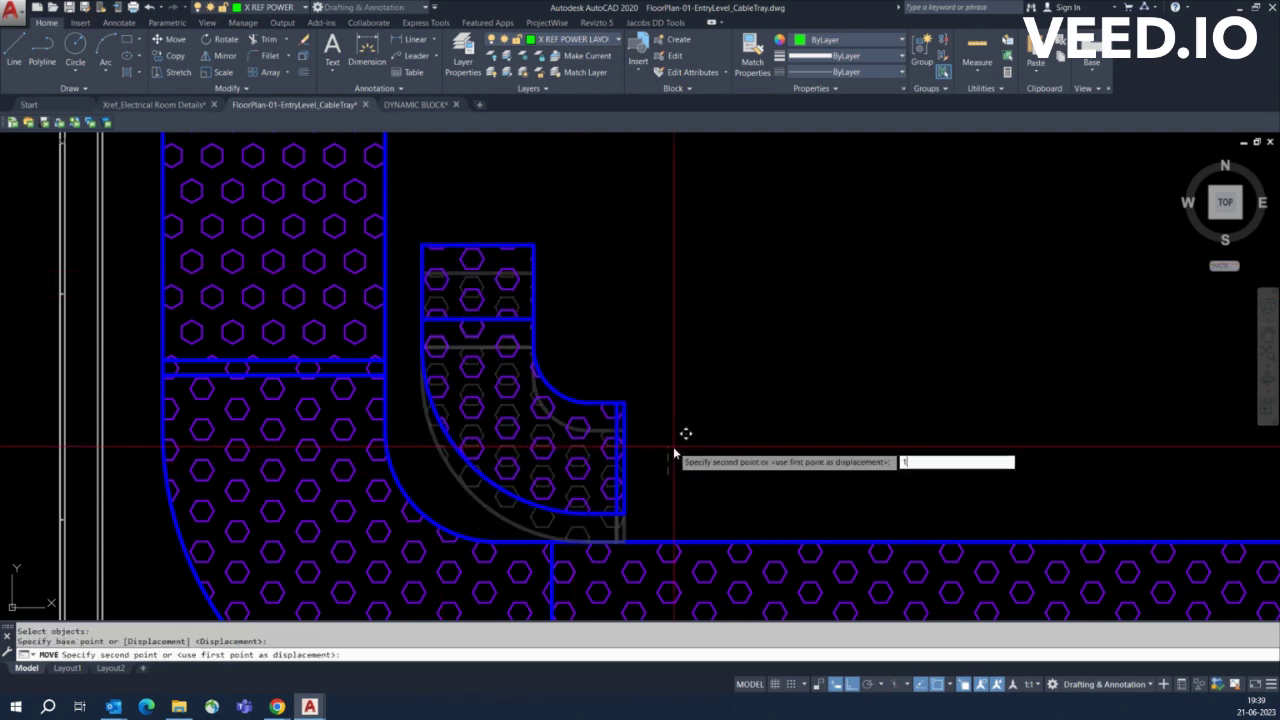
pyautogui.write('00')
pyautogui.press('Return')
pyautogui.click(621, 457)
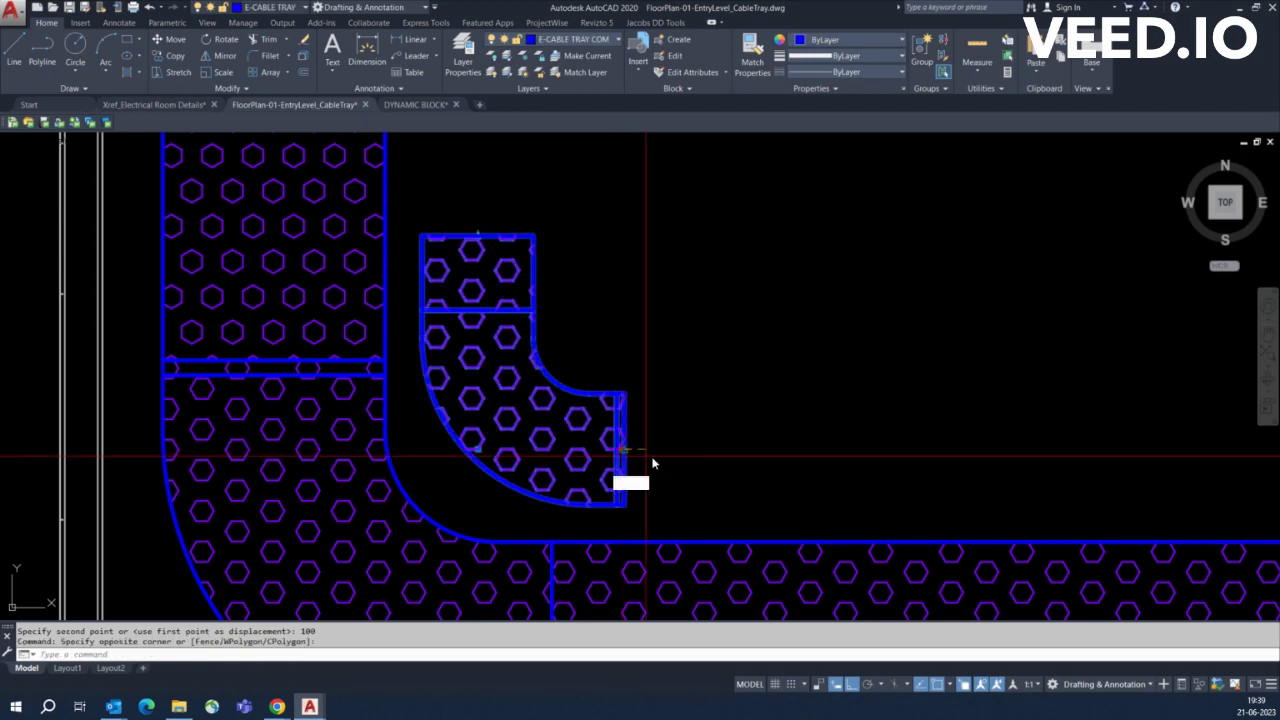
pyautogui.scroll(-5, 640, 470)
pyautogui.scroll(3, 877, 475)
pyautogui.scroll(2, 622, 490)
pyautogui.scroll(-3, 622, 490)
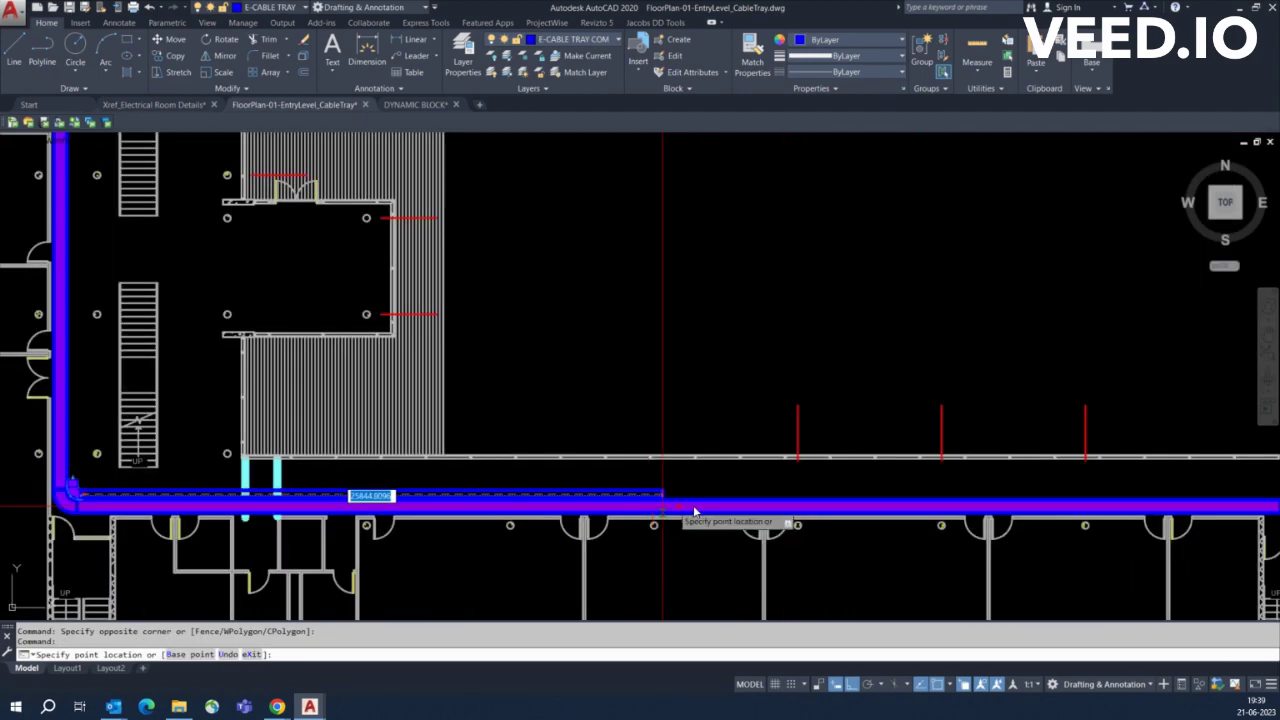
pyautogui.scroll(-1, 930, 434)
pyautogui.scroll(3, 1130, 512)
pyautogui.scroll(2, 1093, 510)
pyautogui.press('Escape')
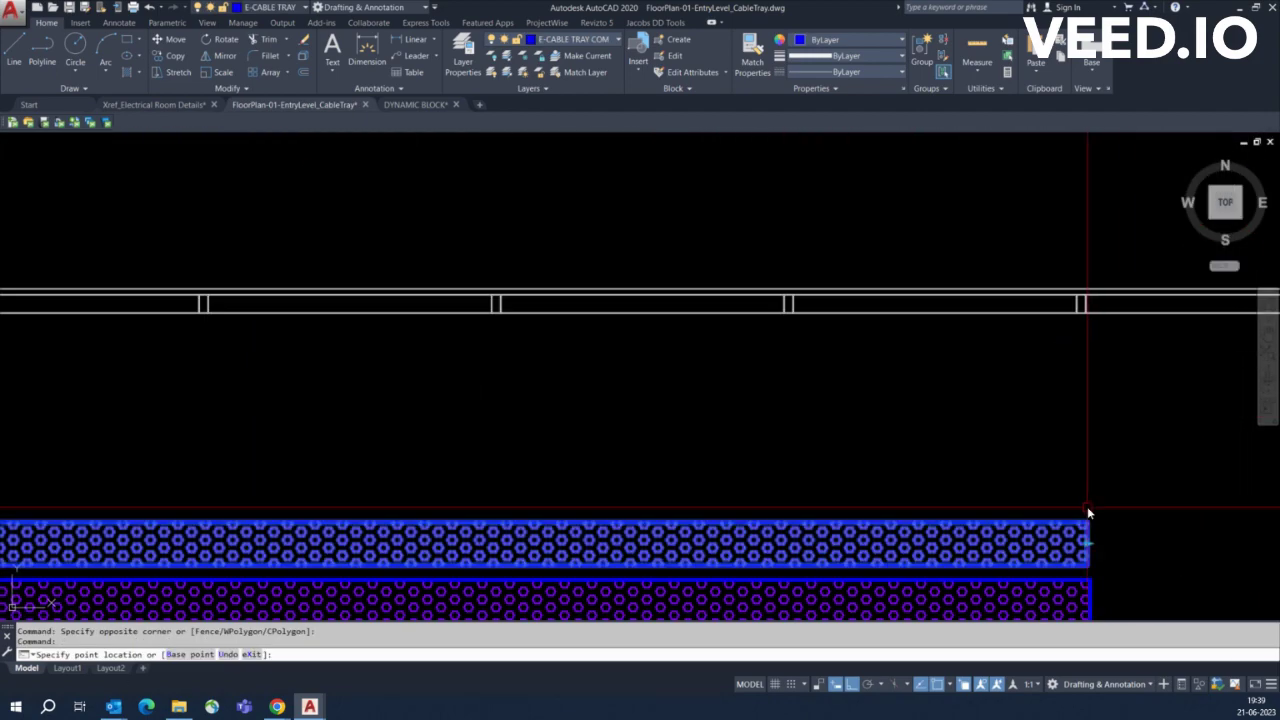
pyautogui.scroll(-3, 1087, 506)
pyautogui.scroll(1, 420, 520)
pyautogui.scroll(4, 444, 519)
pyautogui.click(444, 519)
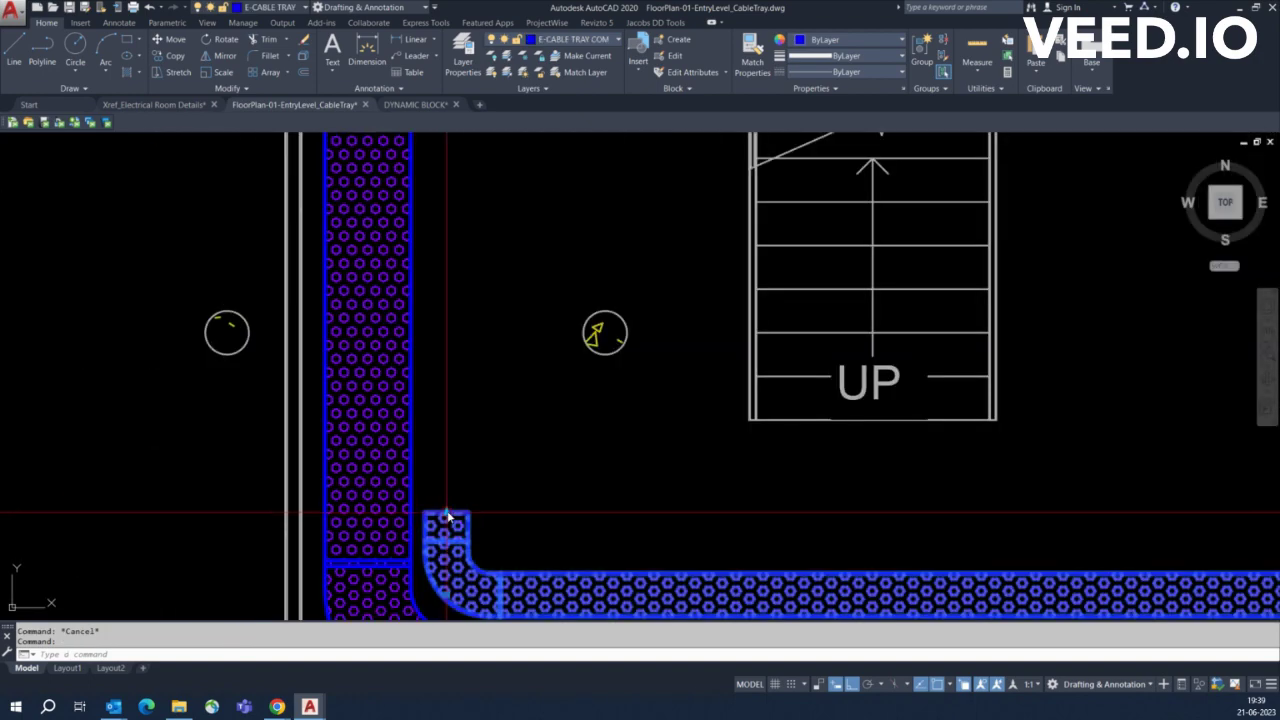
pyautogui.click(444, 519)
pyautogui.scroll(-2, 455, 400)
pyautogui.scroll(-3, 485, 410)
pyautogui.scroll(-1, 502, 357)
pyautogui.scroll(-2, 502, 357)
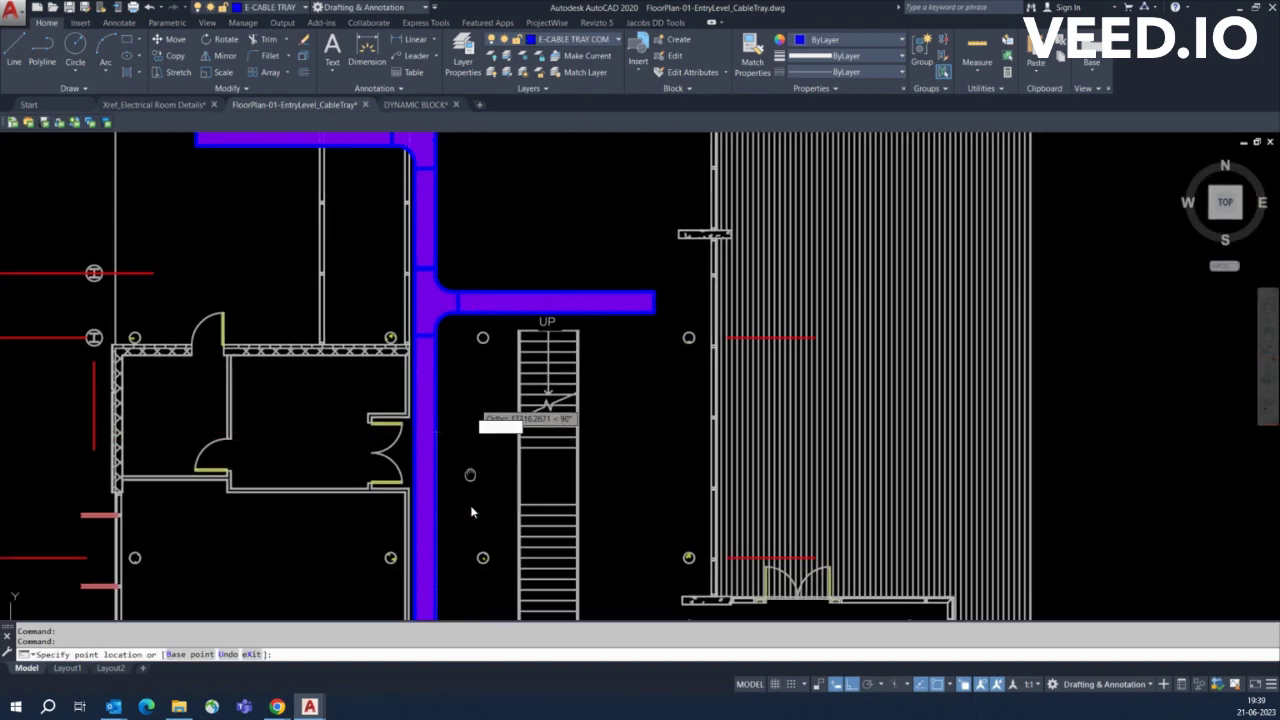
pyautogui.scroll(-2, 470, 505)
pyautogui.scroll(1, 470, 505)
pyautogui.scroll(4, 440, 380)
pyautogui.scroll(2, 421, 378)
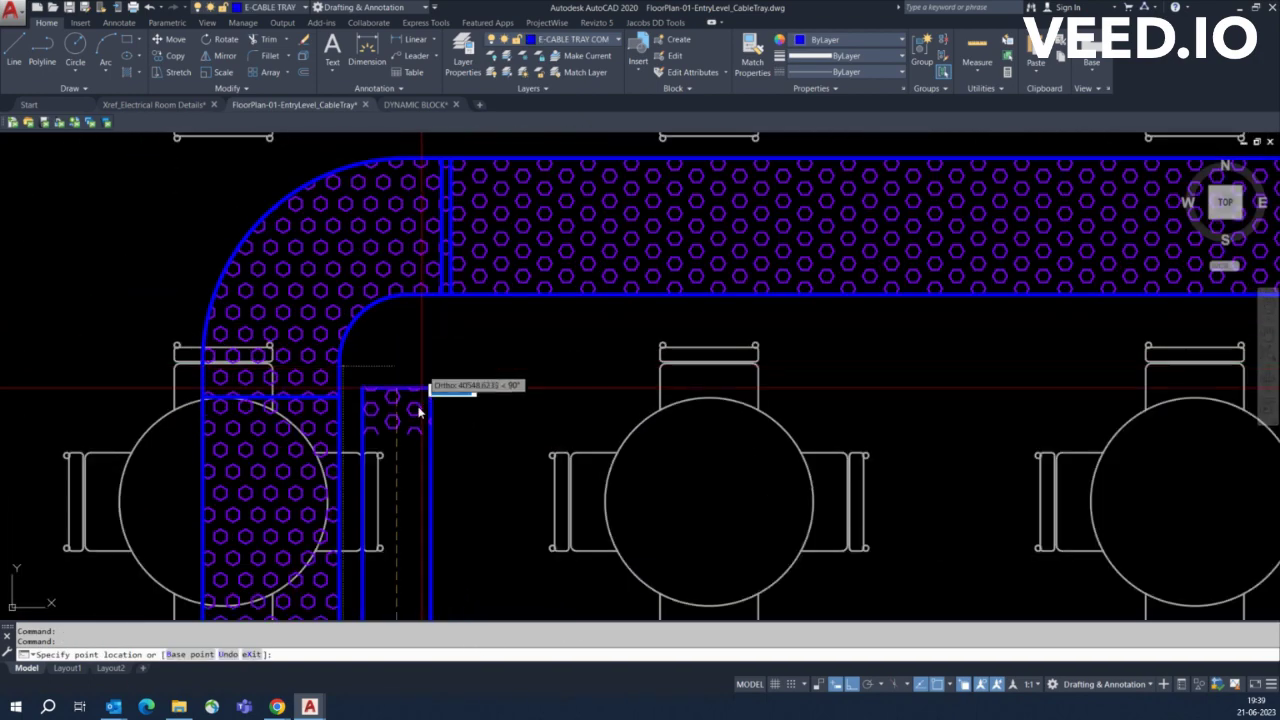
pyautogui.press('Escape')
pyautogui.scroll(-5, 448, 444)
pyautogui.scroll(5, 994, 466)
# Copy the elbow block from the library to beside the branch tray near the dining tables
pyautogui.scroll(2, 971, 453)
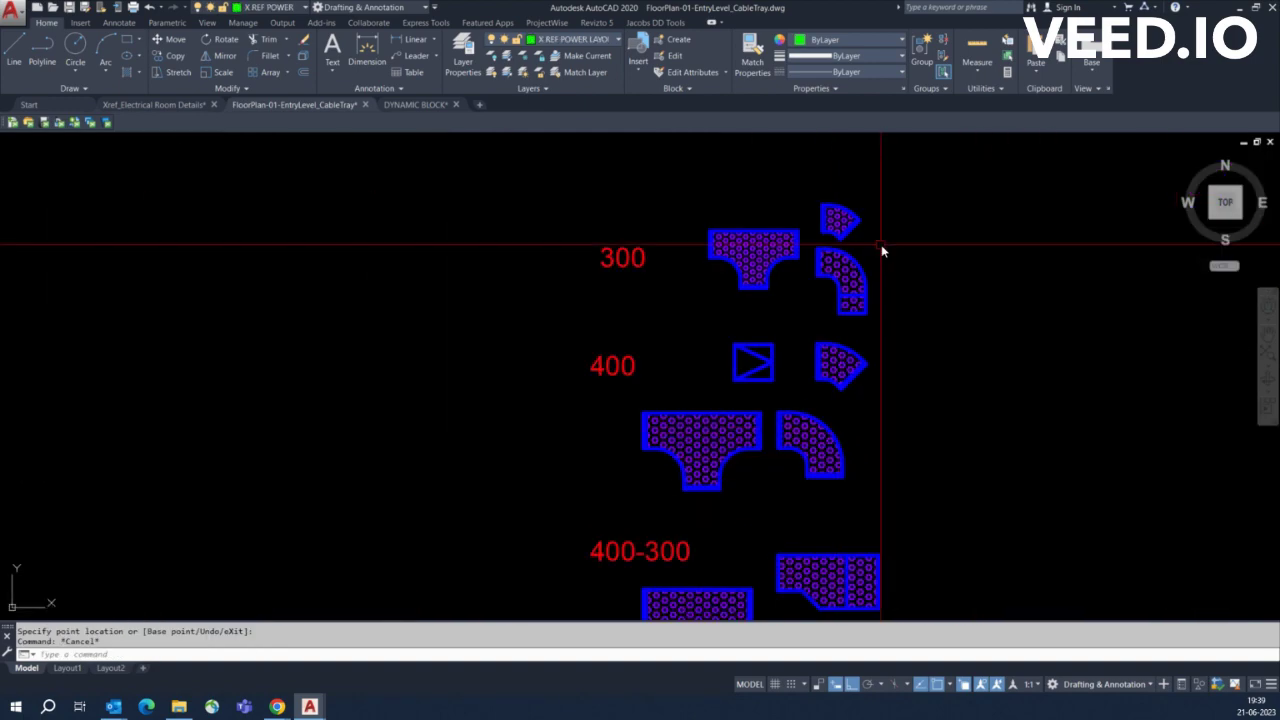
pyautogui.scroll(2, 880, 251)
pyautogui.click(845, 318)
pyautogui.write('co')
pyautogui.press('Return')
pyautogui.click(850, 310)
pyautogui.scroll(-4, 943, 400)
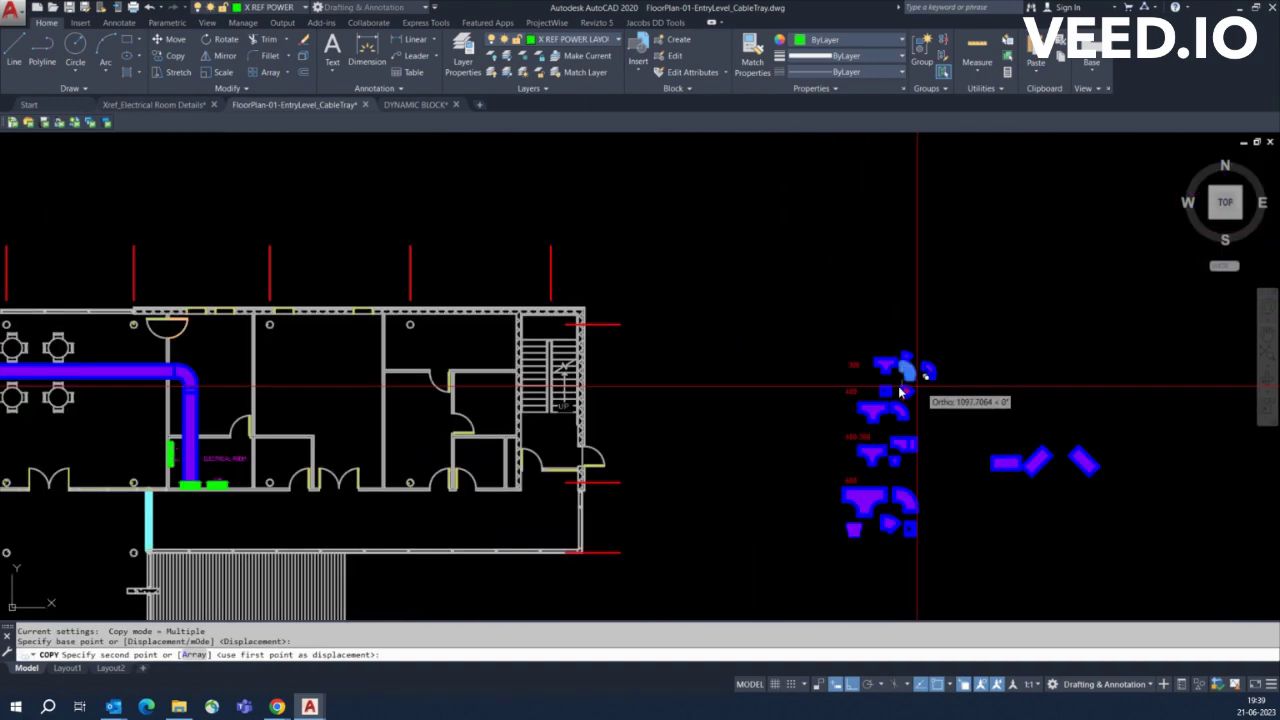
pyautogui.scroll(6, 463, 408)
pyautogui.scroll(2, 450, 400)
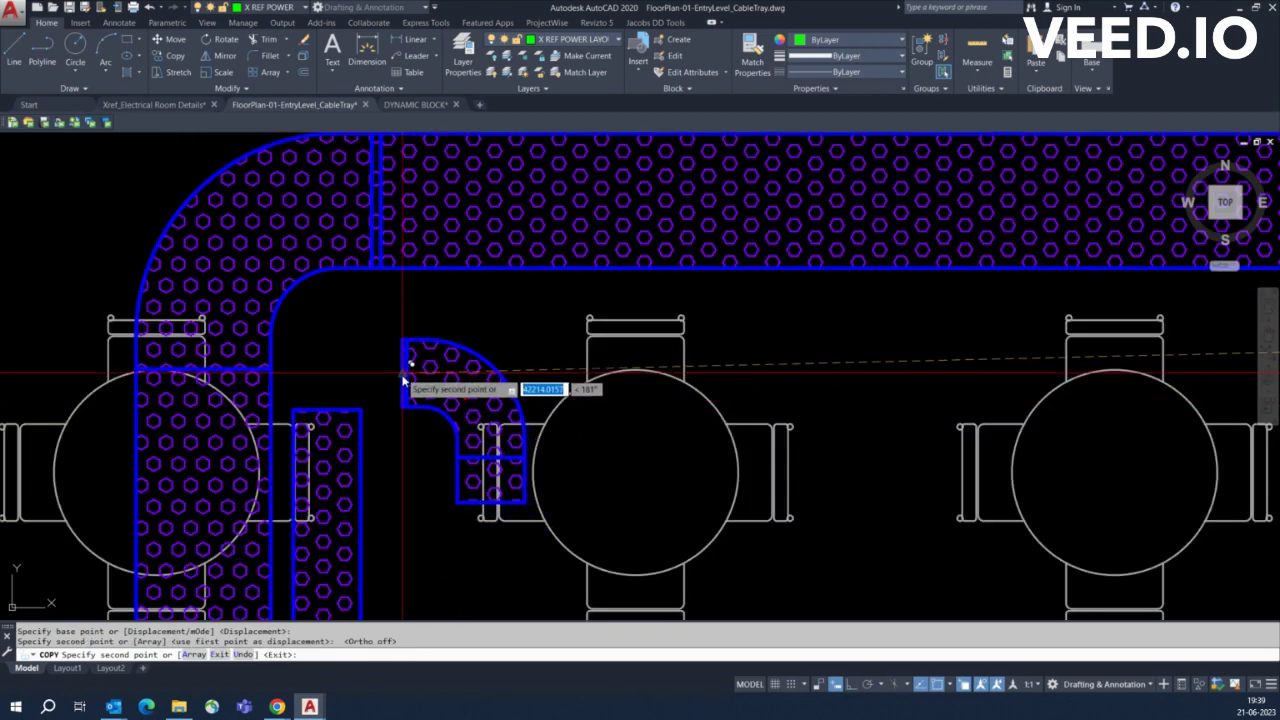
pyautogui.click(423, 365)
pyautogui.press('Return')
# Rotate the elbow copy and move it 150 down
pyautogui.click(404, 454)
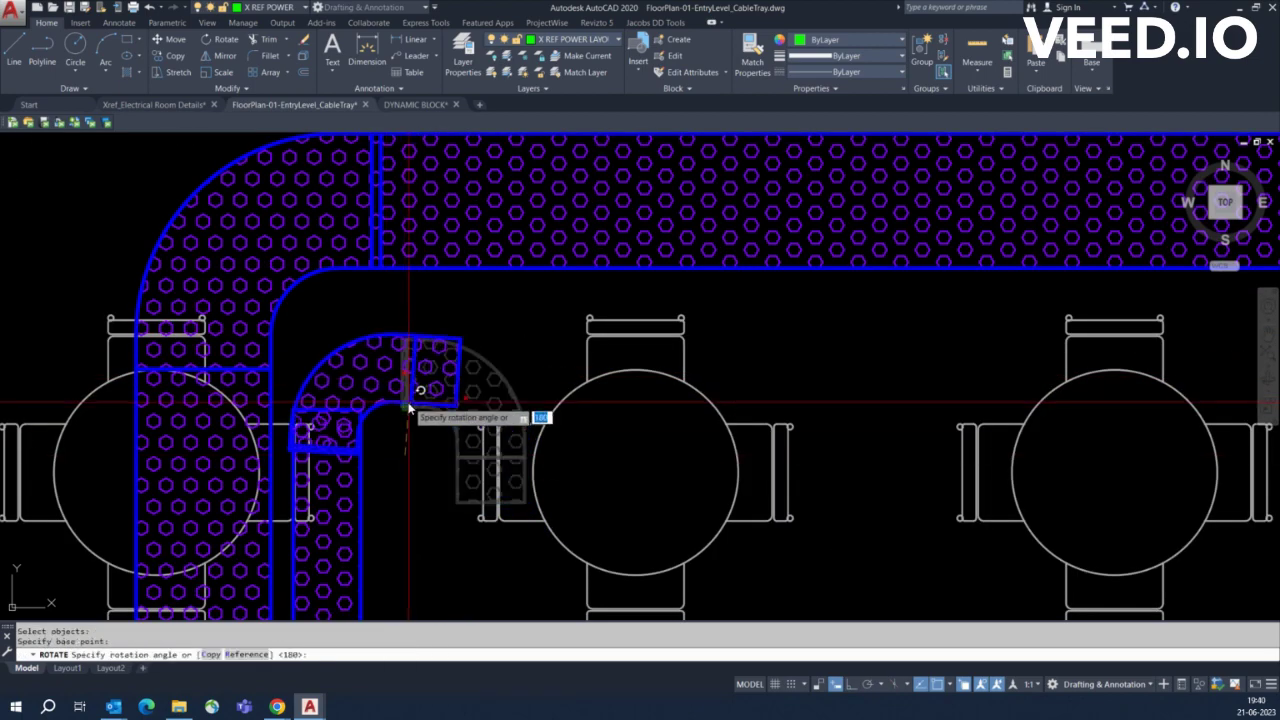
pyautogui.scroll(3, 414, 409)
pyautogui.press('F8')
pyautogui.press('Return')
pyautogui.click(457, 357)
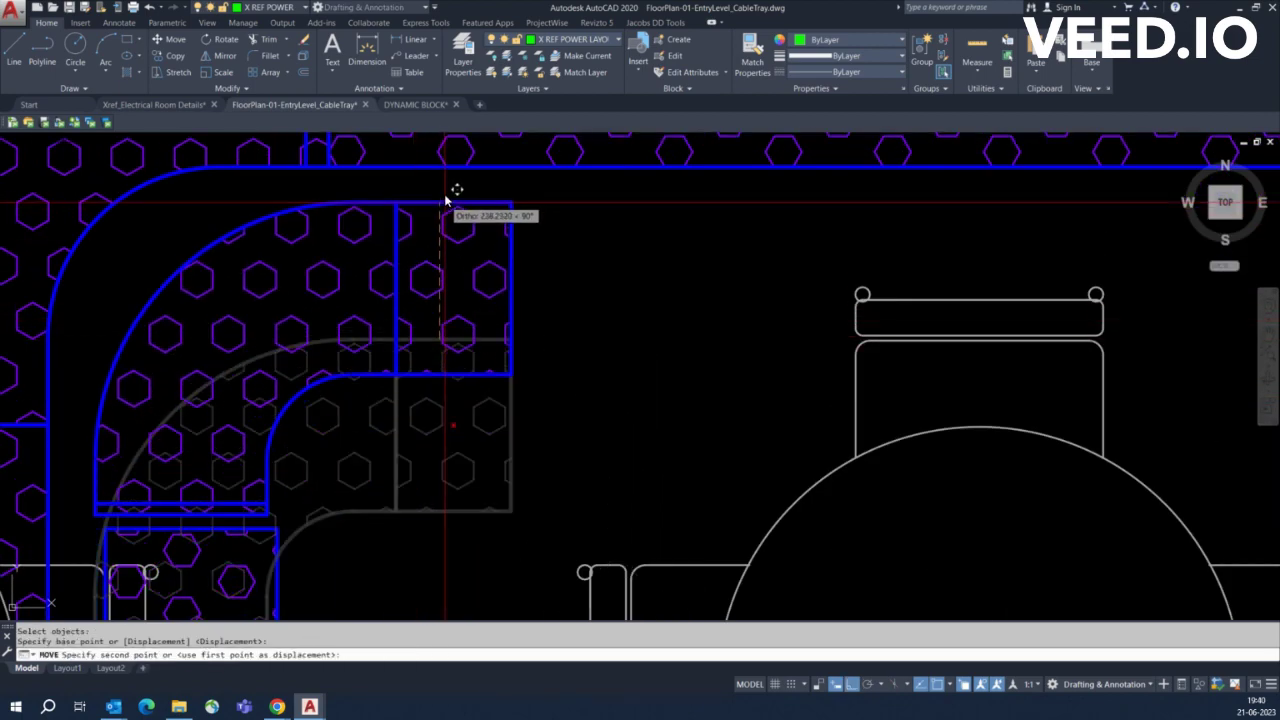
pyautogui.press('Return')
pyautogui.click(557, 250)
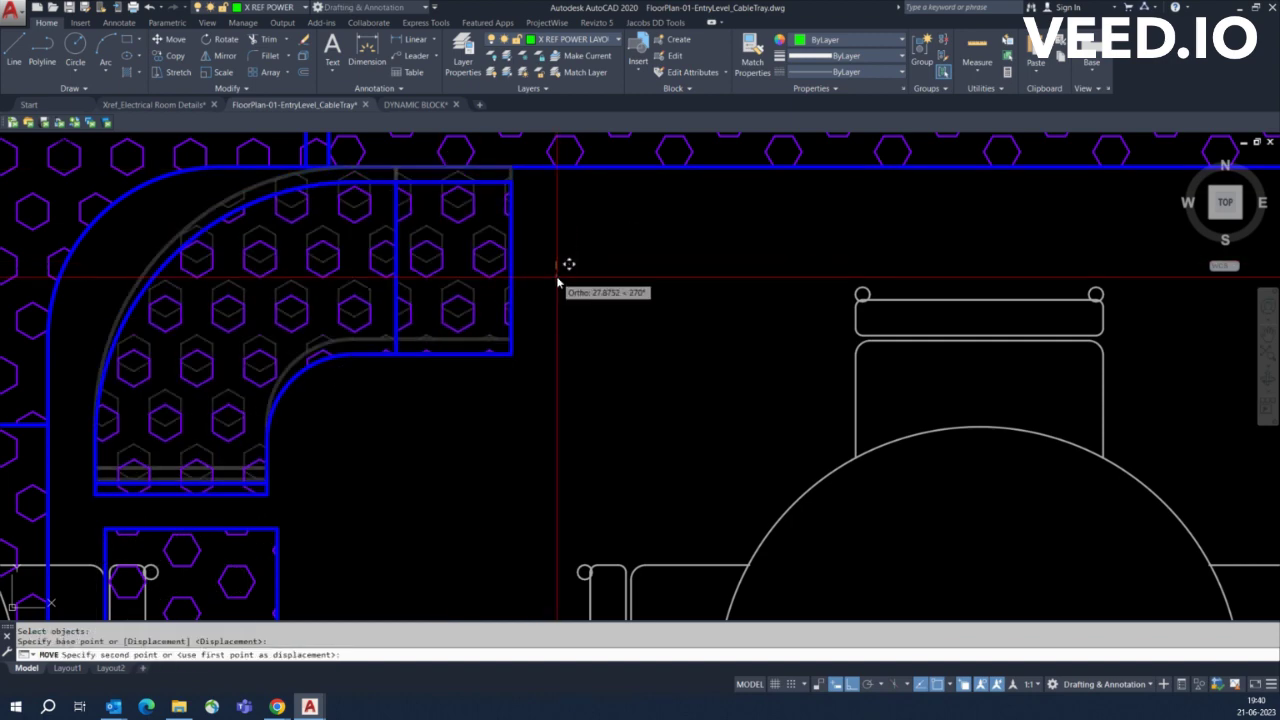
pyautogui.write('150')
pyautogui.press('Return')
# Nudge the elbow right so it aligns with the branch tray
pyautogui.scroll(2, 368, 416)
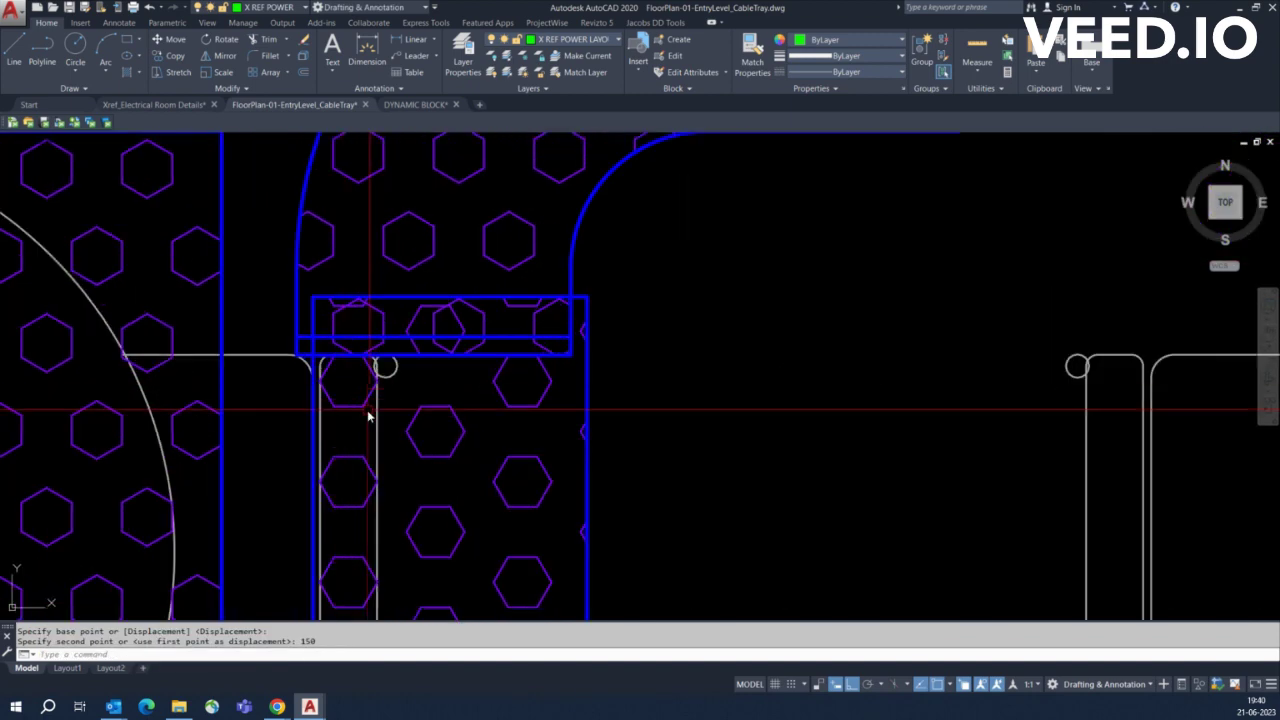
pyautogui.click(294, 310)
pyautogui.press('Return')
pyautogui.click(311, 351)
pyautogui.click(328, 352)
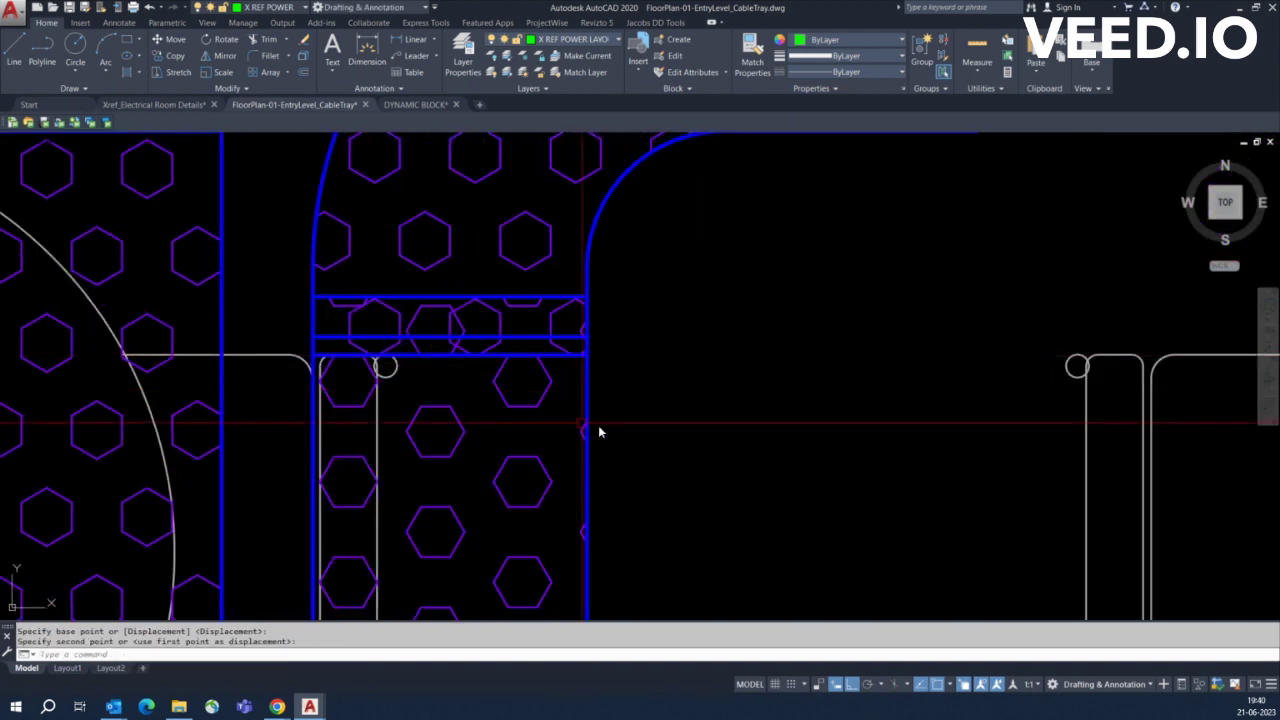
pyautogui.moveTo(600, 432); pyautogui.dragTo(467, 318)
pyautogui.click(450, 299)
pyautogui.press('Escape')
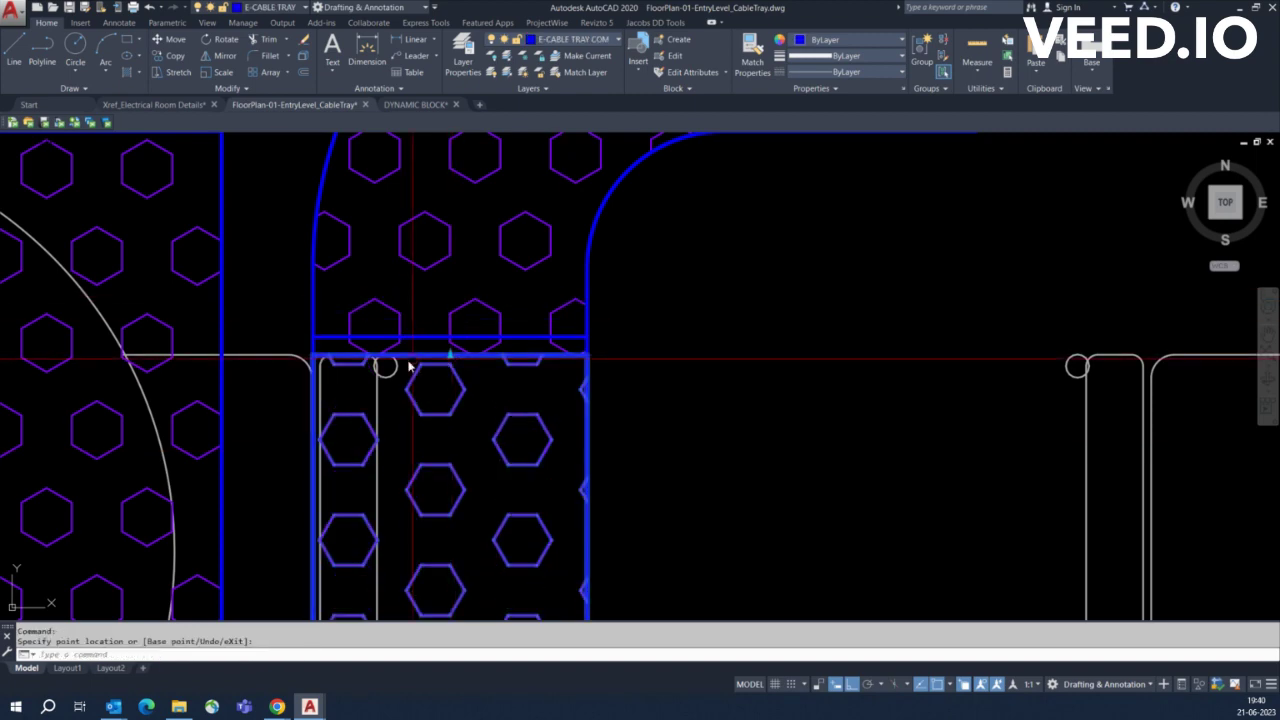
pyautogui.scroll(-3, 497, 342)
# Mirror the elbow across a vertical line so it turns right on the branch tray top
pyautogui.click(497, 342)
pyautogui.press('Return')
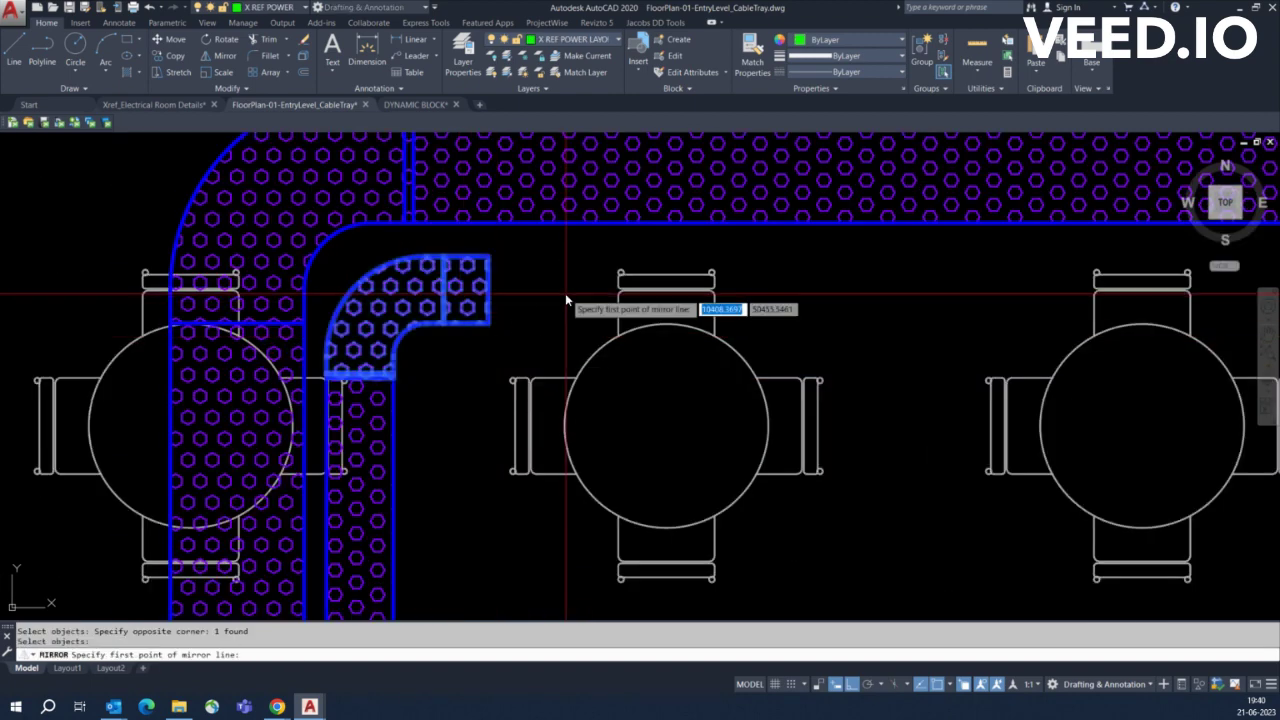
pyautogui.click(565, 293)
pyautogui.click(562, 316)
pyautogui.press('Return')
pyautogui.press('Escape')
pyautogui.scroll(-2, 603, 330)
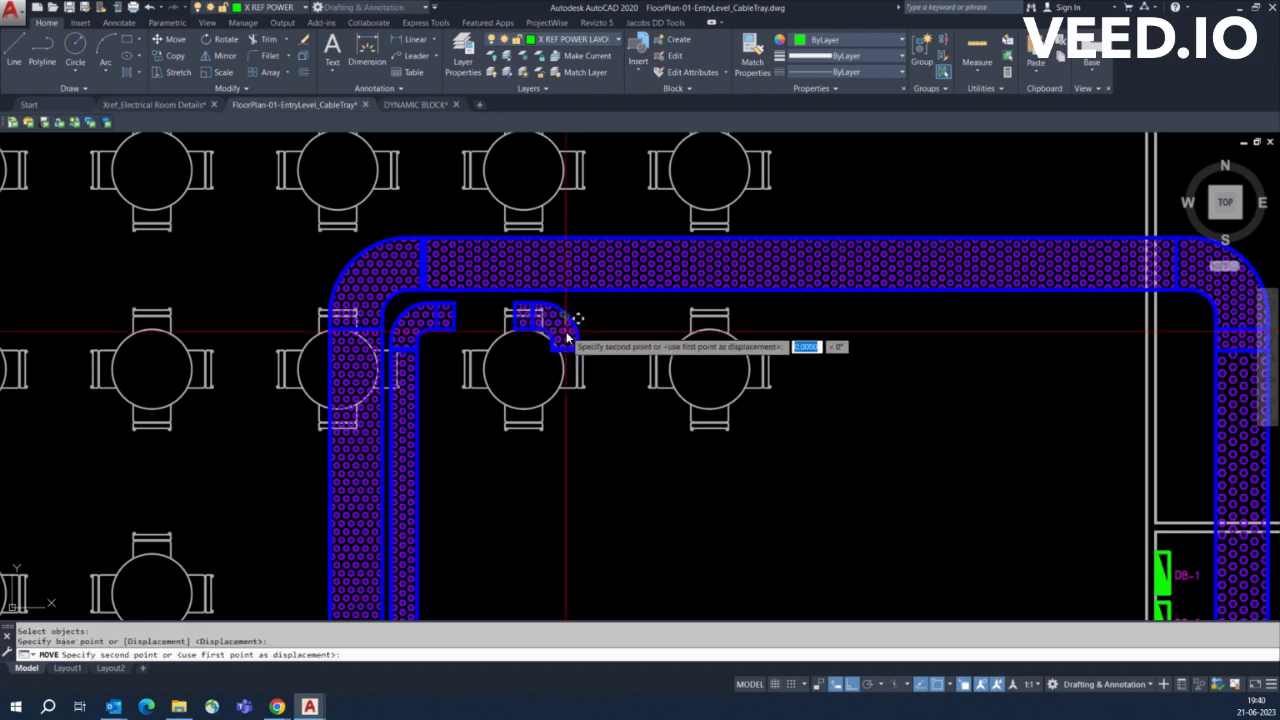
pyautogui.scroll(-3, 566, 338)
pyautogui.scroll(3, 771, 323)
pyautogui.press('Escape')
pyautogui.scroll(2, 407, 303)
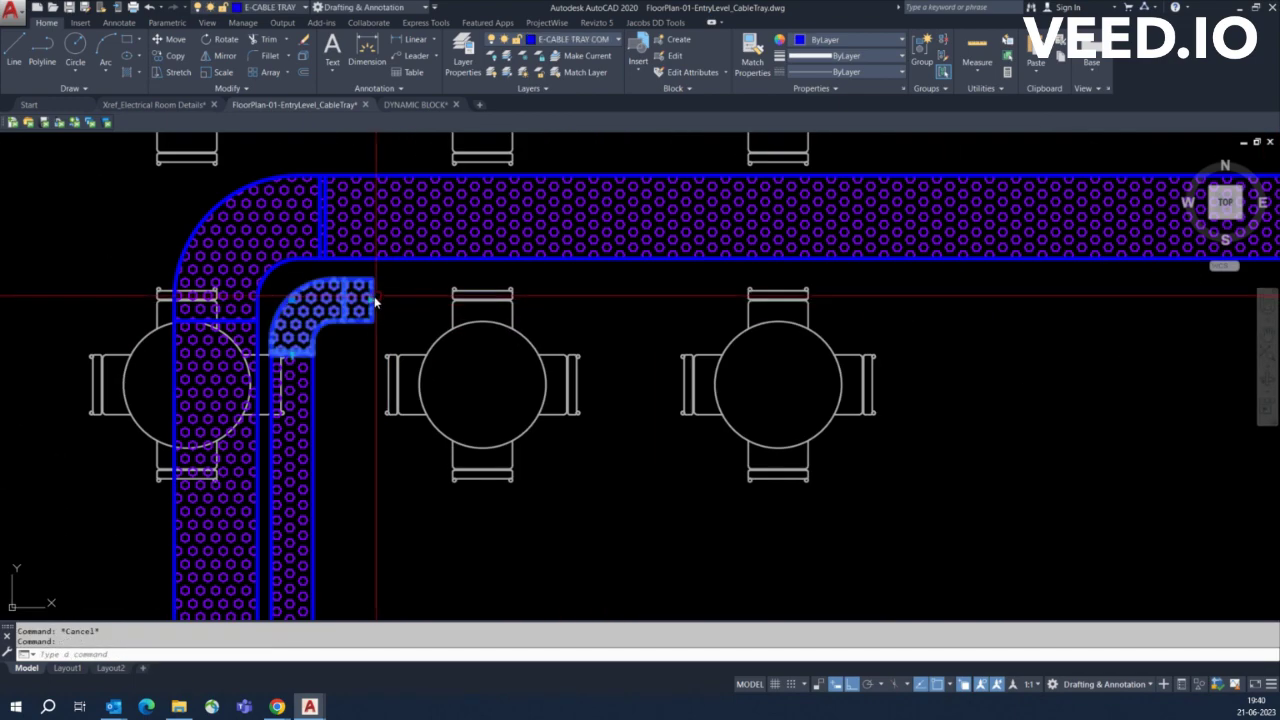
# Snap the SMDB-2 tray end onto the branch elbow so it bends into the Electrical Room
pyautogui.click(376, 300)
pyautogui.scroll(-3, 376, 300)
pyautogui.scroll(3, 509, 334)
pyautogui.scroll(1, 400, 263)
pyautogui.scroll(1, 473, 273)
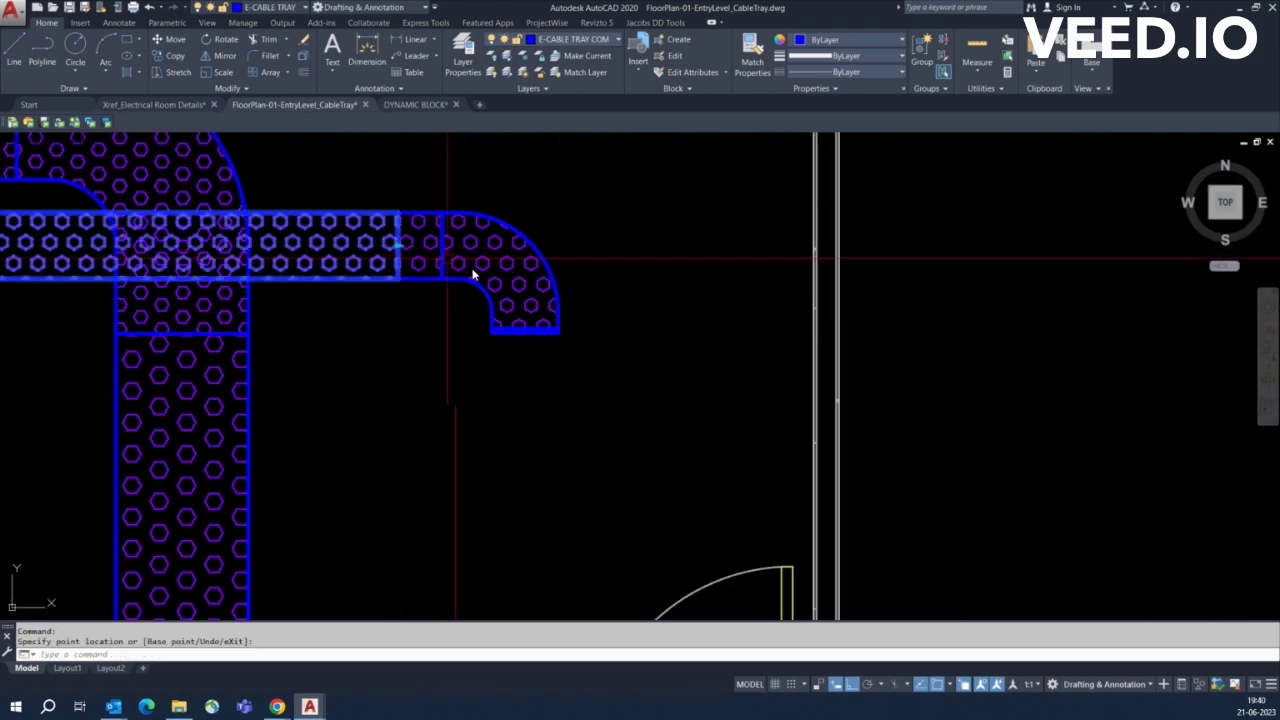
pyautogui.scroll(-3, 480, 260)
pyautogui.scroll(2, 489, 220)
pyautogui.scroll(-2, 485, 219)
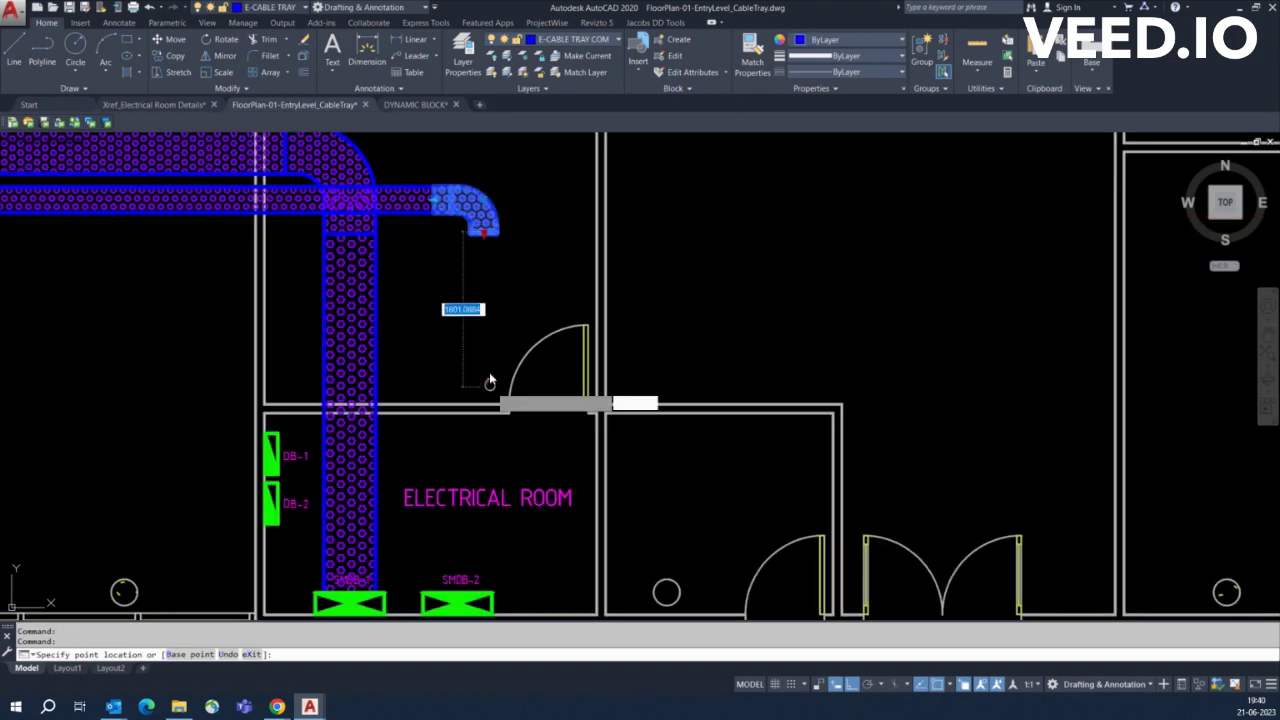
pyautogui.scroll(3, 485, 500)
pyautogui.scroll(4, 491, 514)
pyautogui.scroll(-6, 555, 490)
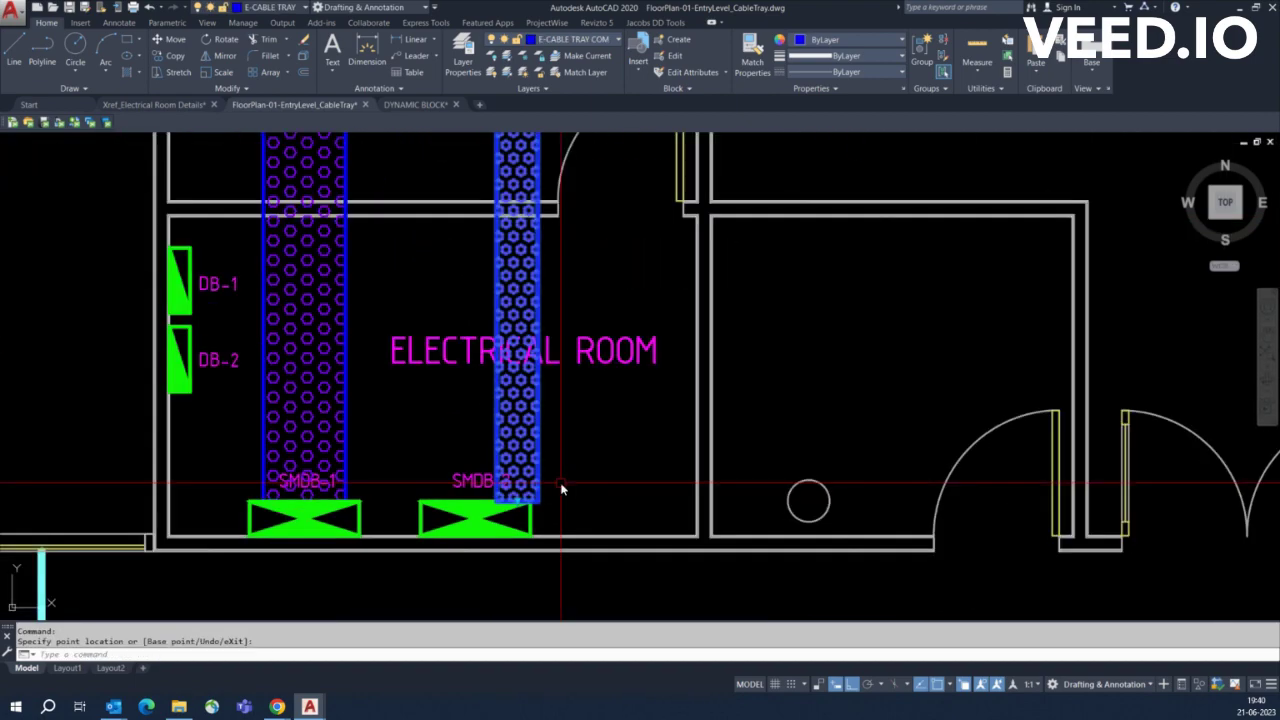
pyautogui.scroll(2, 561, 488)
pyautogui.click(595, 482)
pyautogui.scroll(-2, 550, 470)
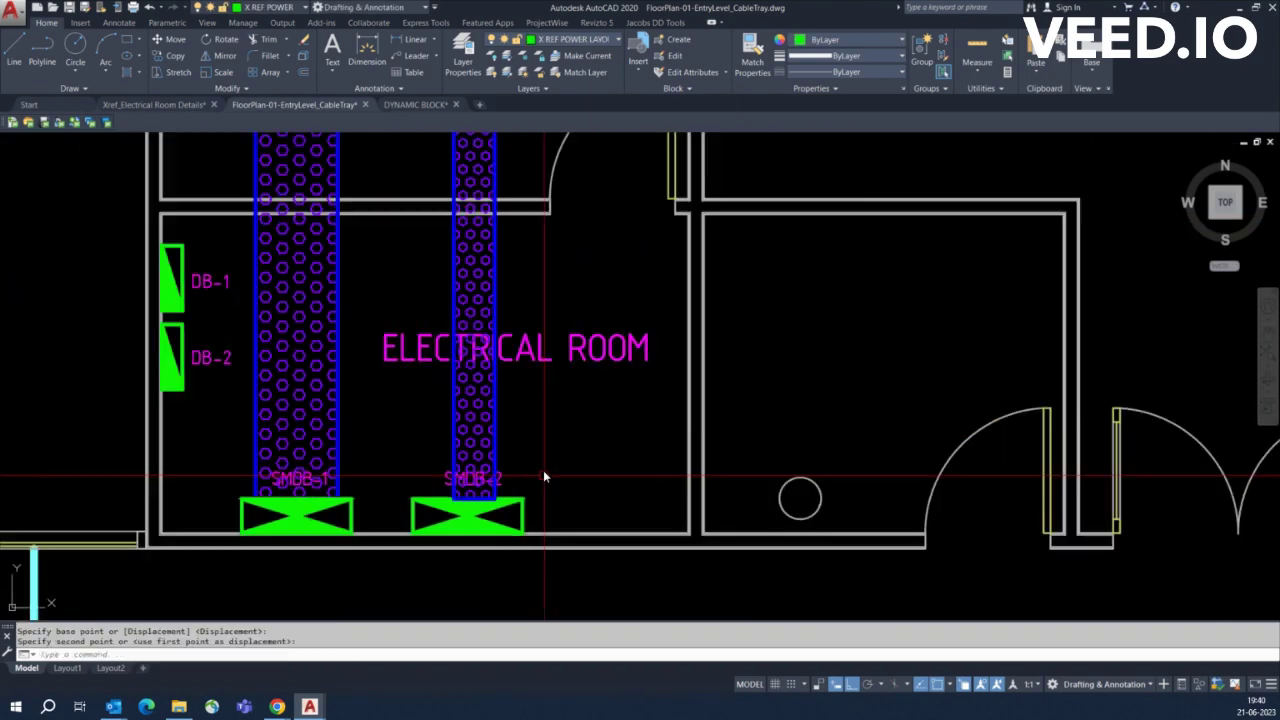
pyautogui.scroll(-3, 543, 476)
pyautogui.scroll(4, 543, 329)
pyautogui.click(555, 352)
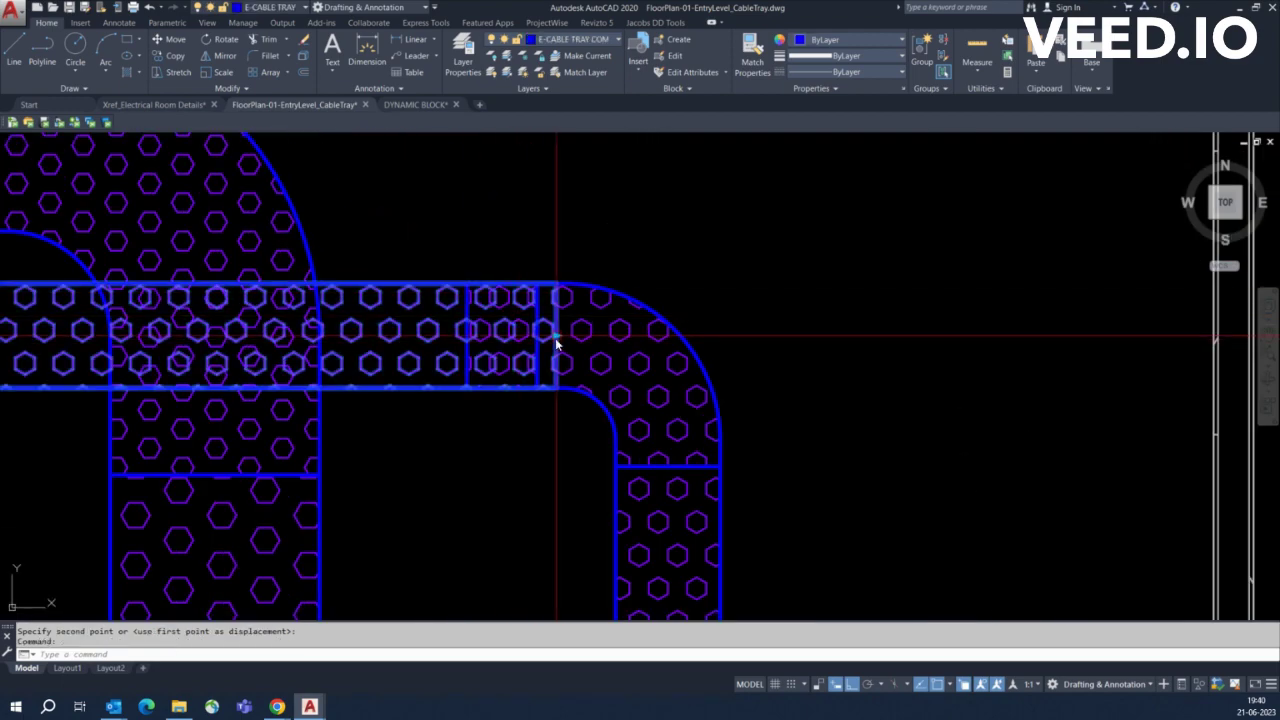
pyautogui.click(556, 344)
pyautogui.press('Escape')
pyautogui.scroll(-5, 594, 386)
# Copy the boxed-triangle reducer symbol from its tip onto the tray junction
pyautogui.scroll(-2, 500, 365)
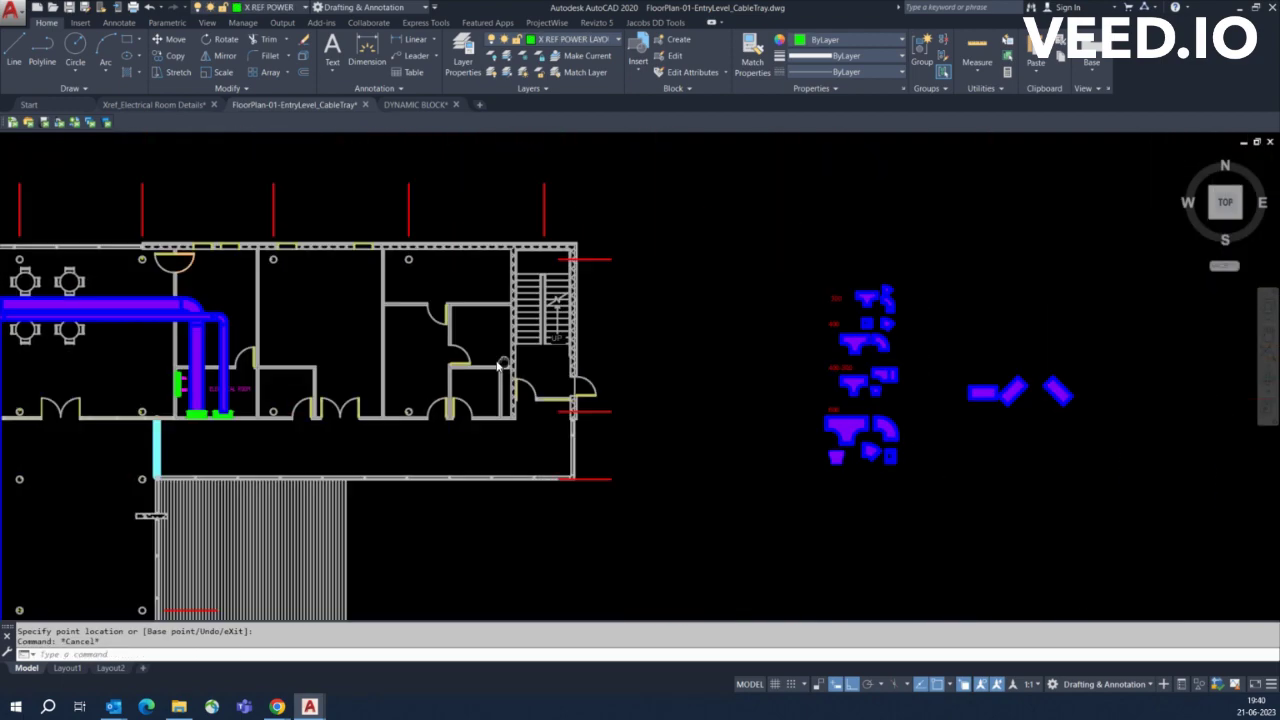
pyautogui.scroll(5, 851, 394)
pyautogui.scroll(-3, 709, 471)
pyautogui.scroll(4, 680, 451)
pyautogui.scroll(-1, 617, 357)
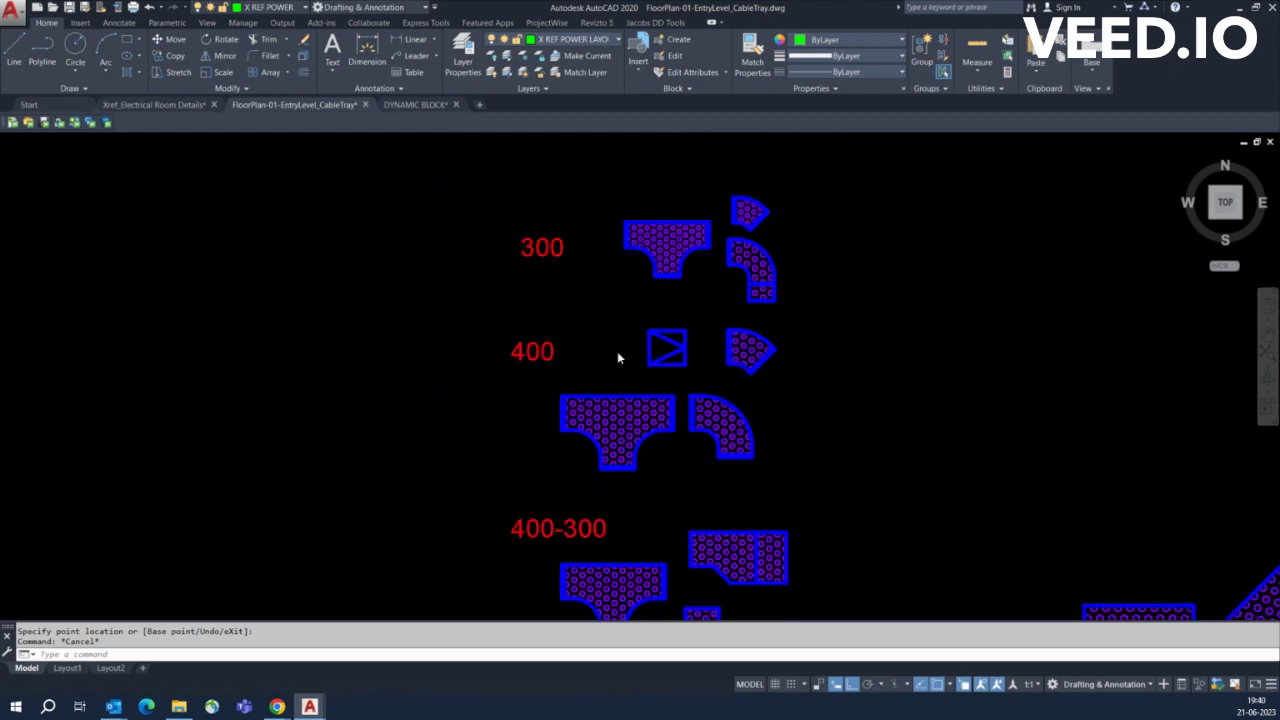
pyautogui.press('Escape')
pyautogui.scroll(-5, 617, 357)
pyautogui.scroll(6, 671, 534)
pyautogui.scroll(-4, 666, 391)
pyautogui.scroll(1, 666, 437)
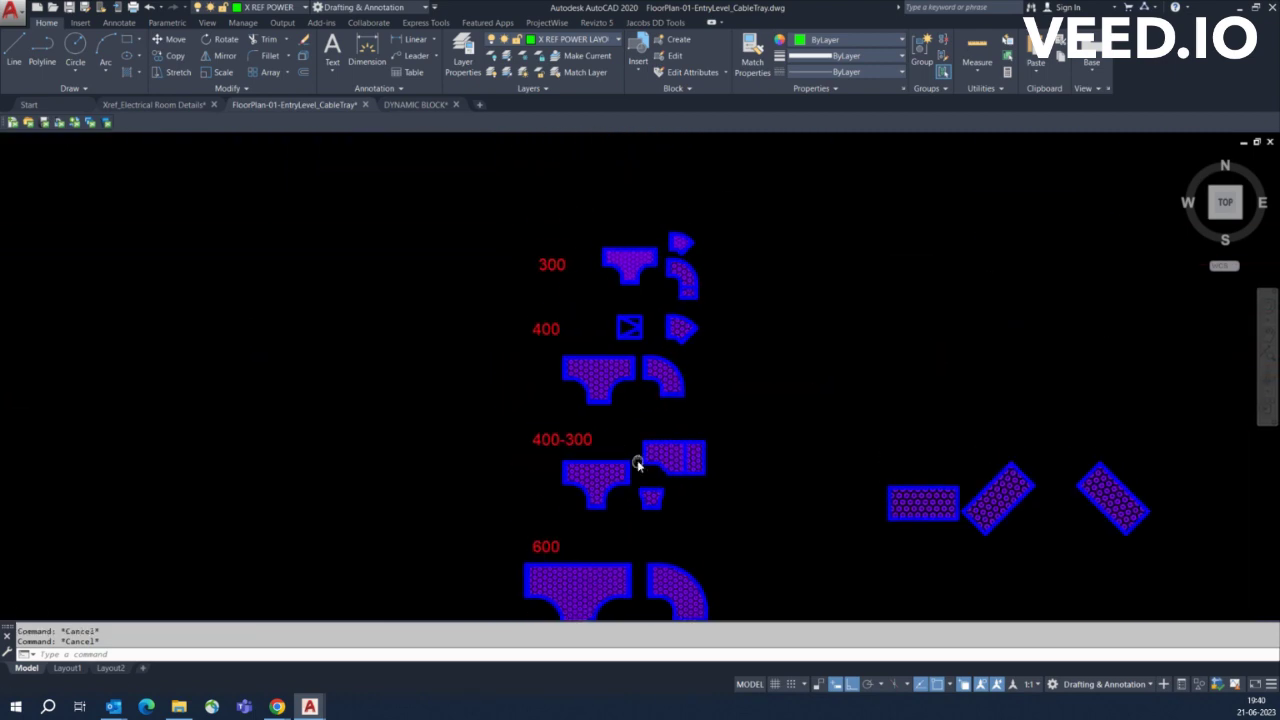
pyautogui.scroll(4, 627, 322)
pyautogui.click(697, 402)
pyautogui.press('Return')
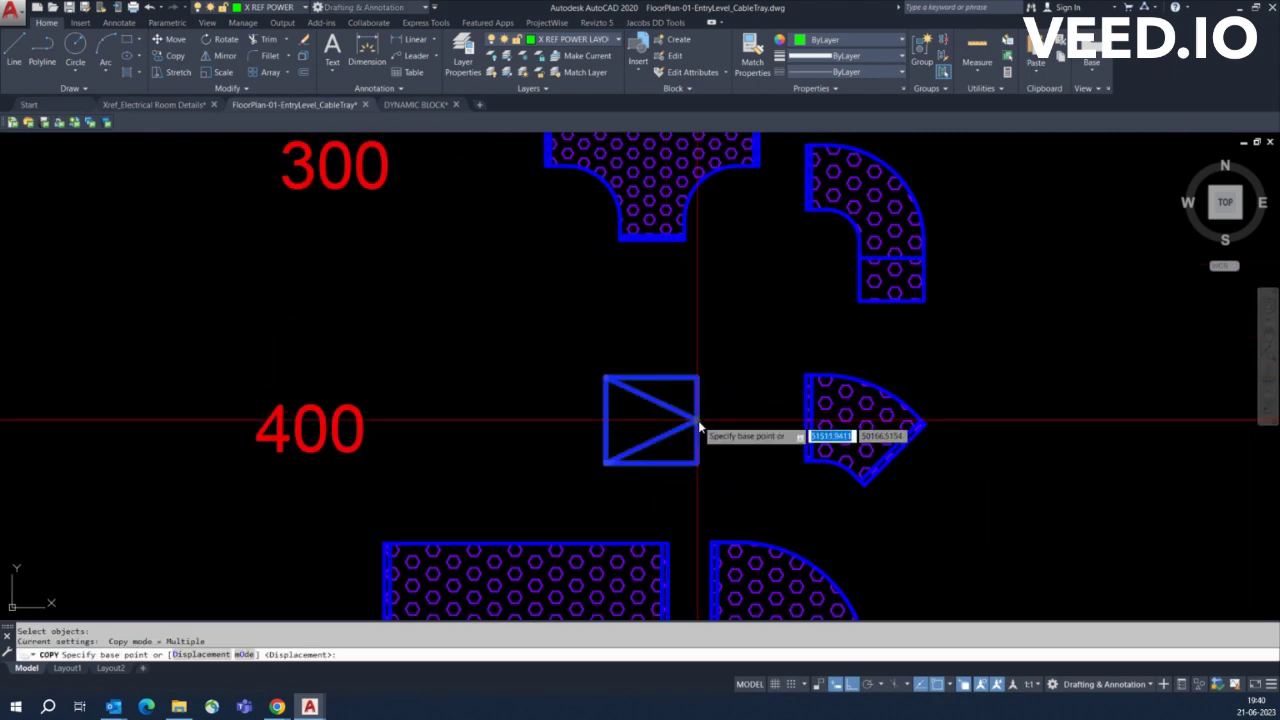
pyautogui.click(698, 420)
pyautogui.scroll(-4, 669, 455)
pyautogui.scroll(6, 600, 440)
pyautogui.press('F8')
pyautogui.scroll(1, 497, 395)
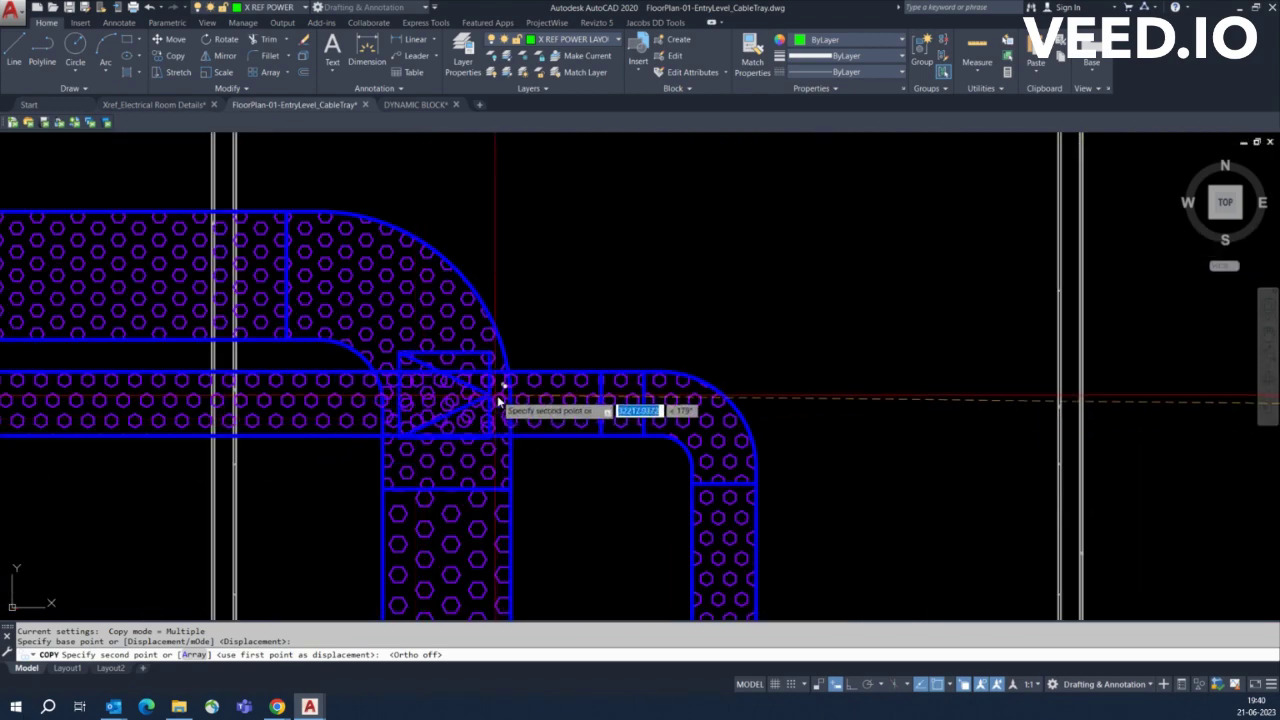
pyautogui.scroll(2, 621, 381)
pyautogui.scroll(2, 671, 310)
pyautogui.scroll(1, 671, 352)
pyautogui.click(671, 352)
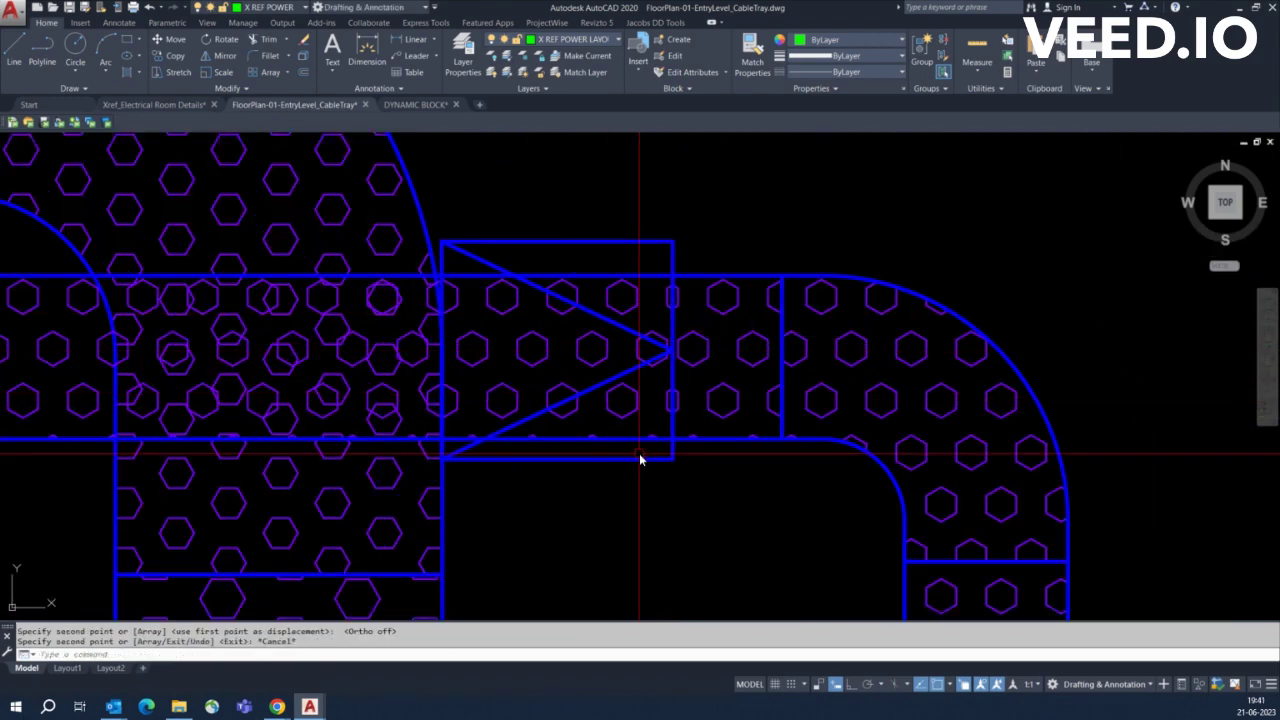
pyautogui.press('Escape')
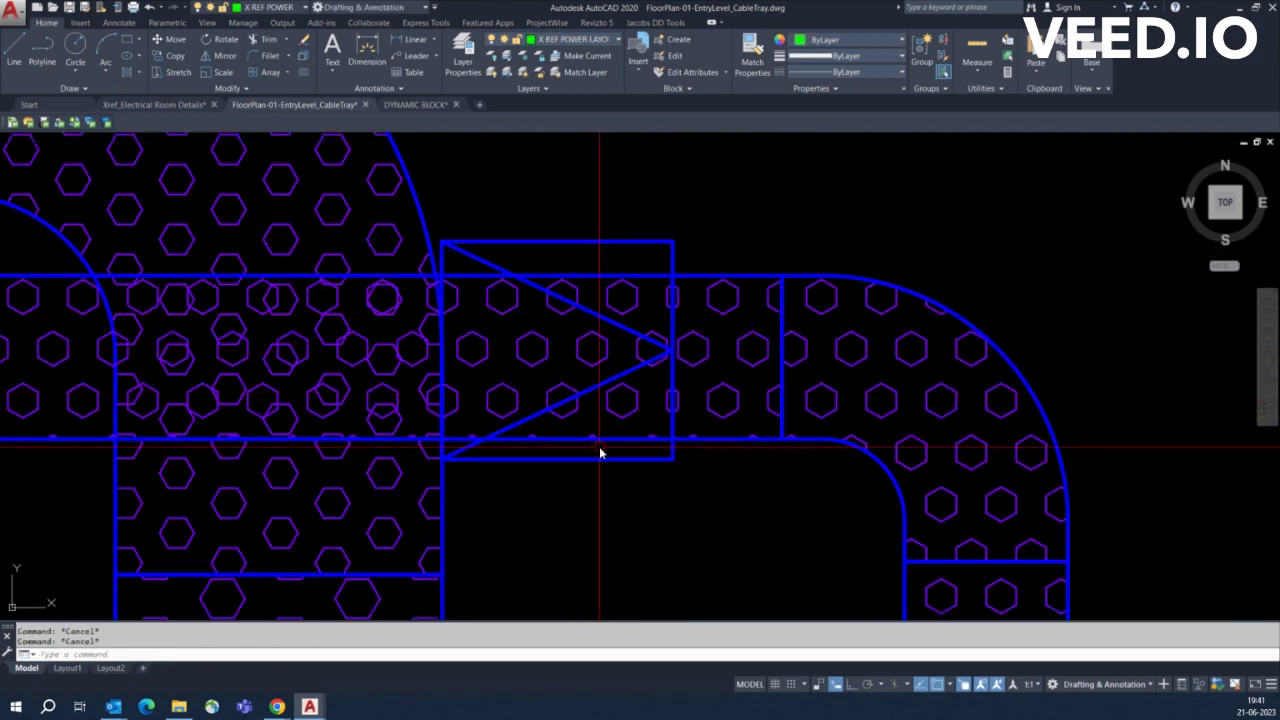
pyautogui.write('SC')
# Scale the copied reducer by reference so it matches the tray width
pyautogui.press('Return')
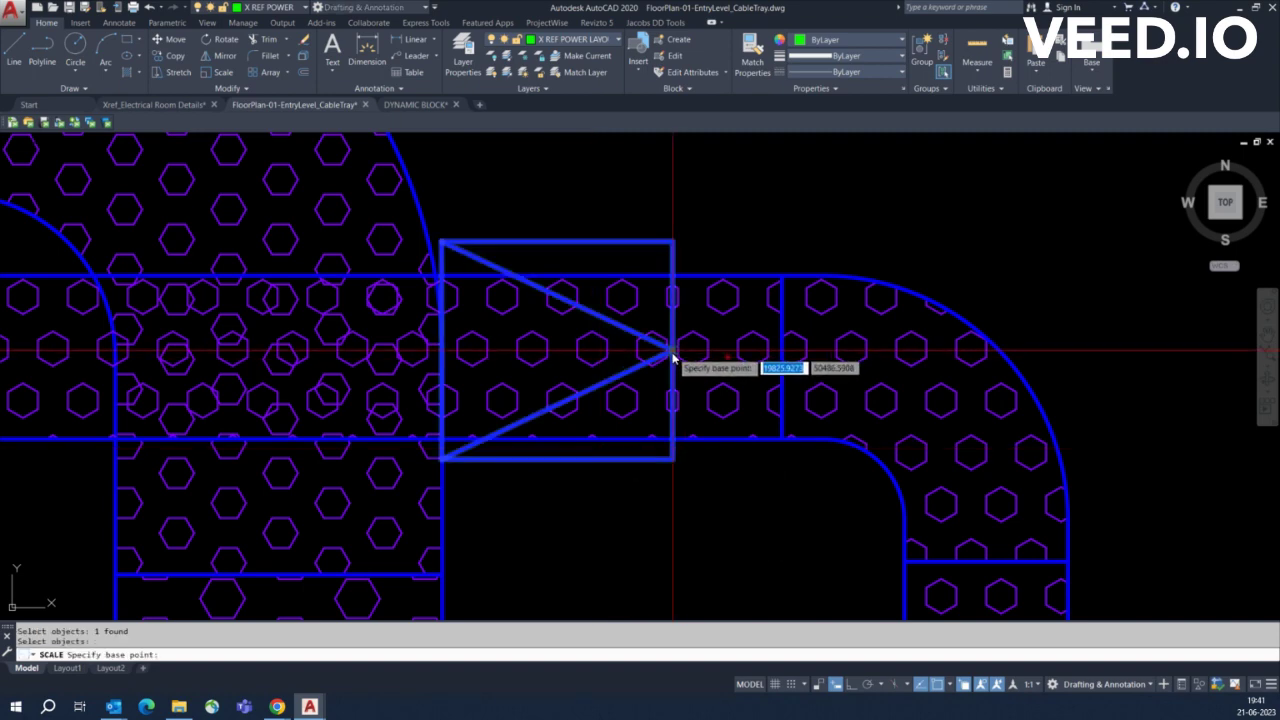
pyautogui.write('R')
pyautogui.click(674, 448)
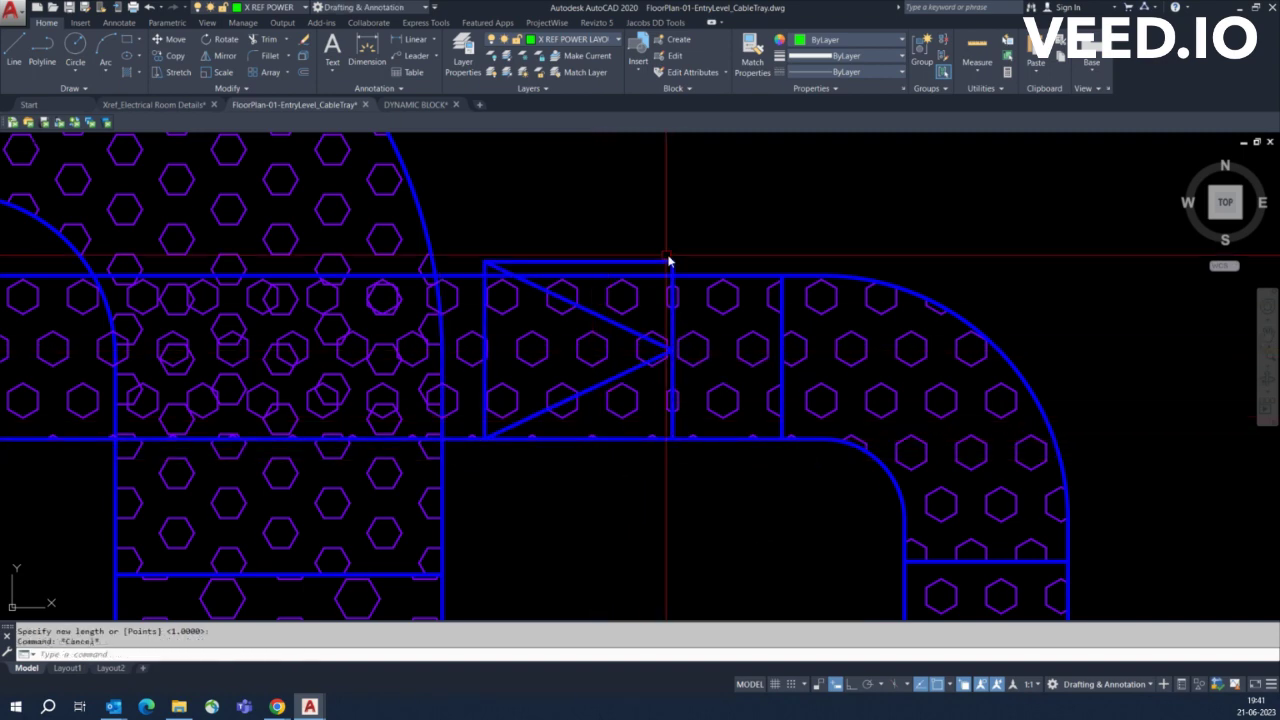
pyautogui.scroll(2, 669, 261)
pyautogui.press('Return')
pyautogui.press('m')
pyautogui.press('Return')
pyautogui.click(671, 276)
pyautogui.press('Return')
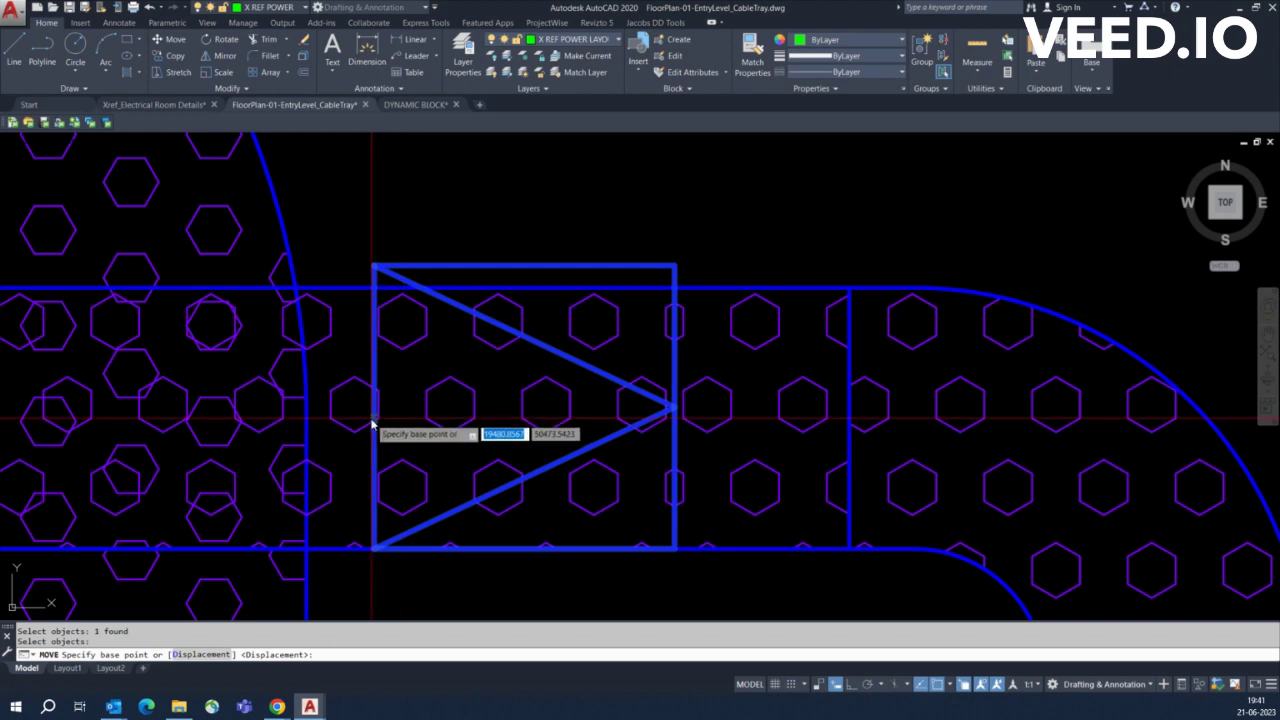
pyautogui.keyDown('shift'); pyautogui.rightClick(374, 408); pyautogui.keyUp('shift')
pyautogui.click(447, 388)
pyautogui.click(374, 266)
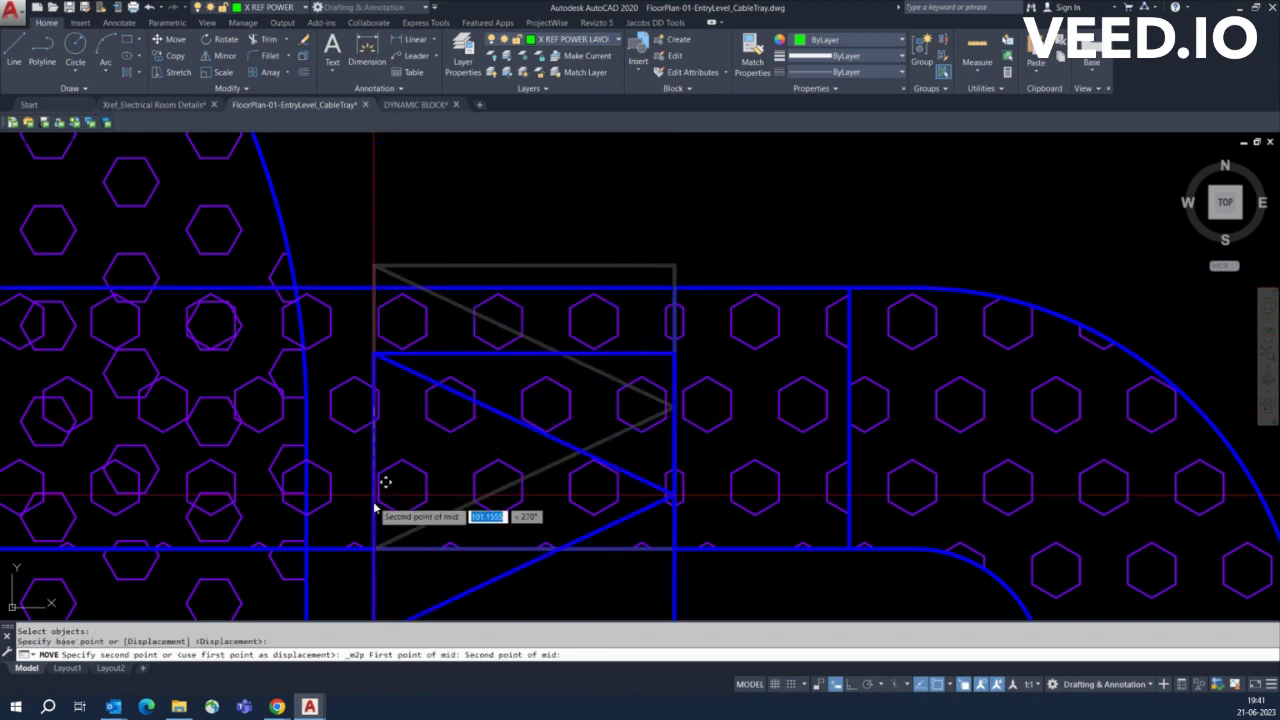
pyautogui.press('Escape')
pyautogui.press('Escape')
pyautogui.write('SC')
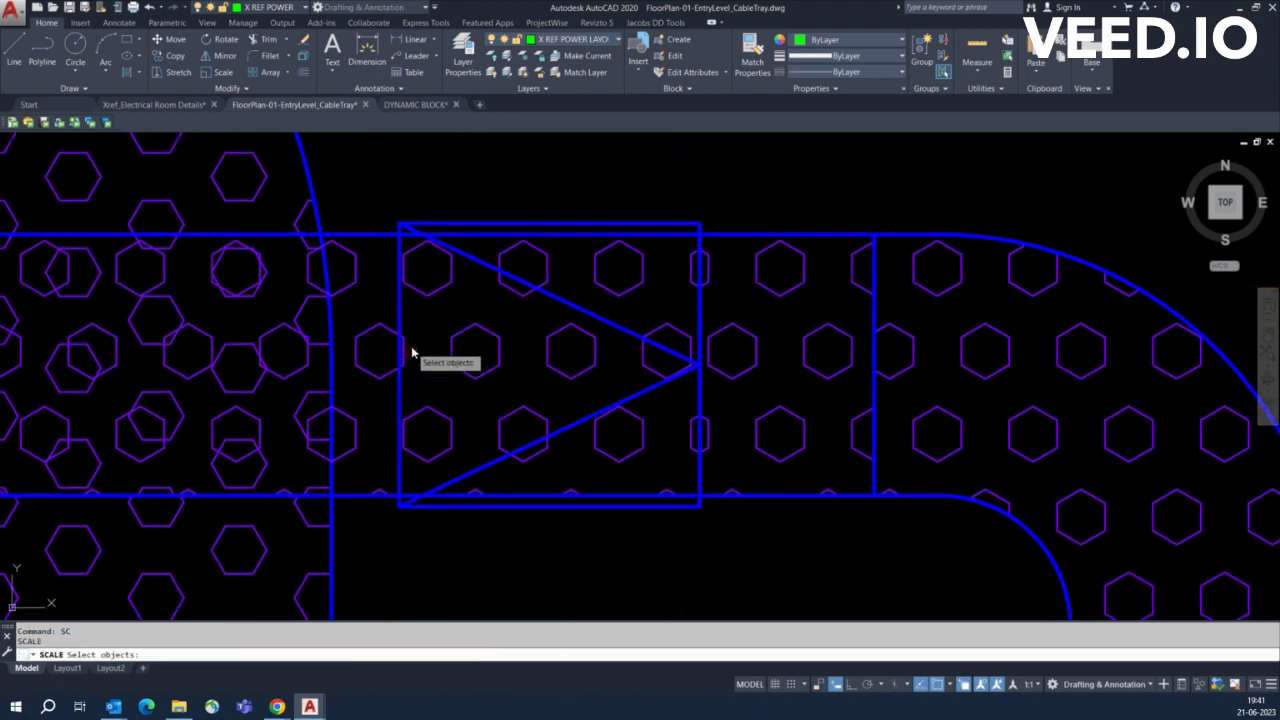
pyautogui.click(405, 362)
pyautogui.click(400, 364)
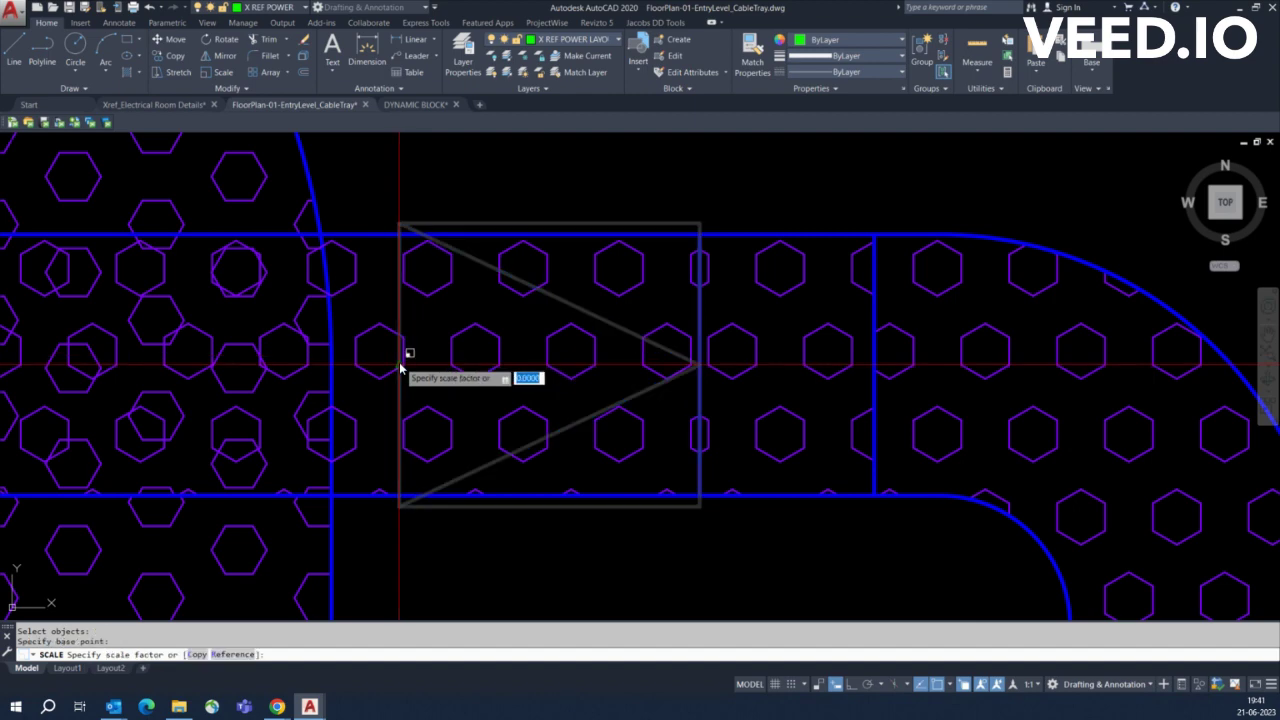
pyautogui.click(402, 235)
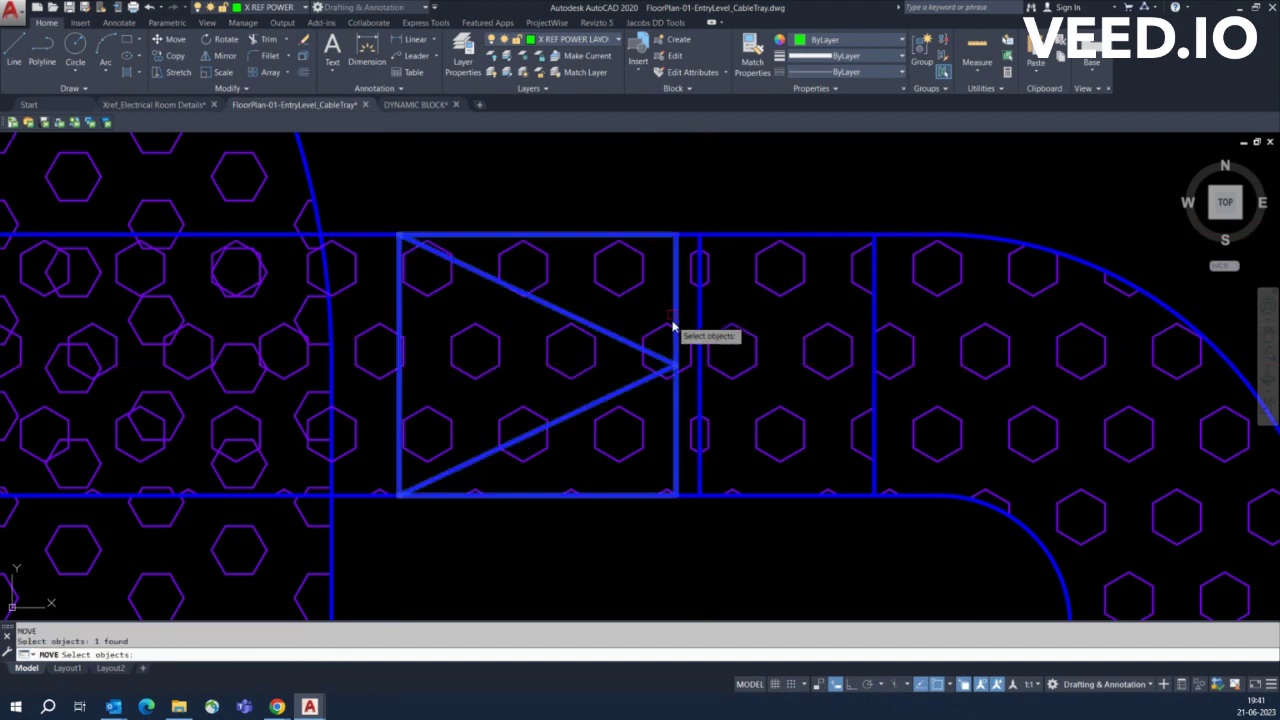
# Move the resized reducer onto the vertical tray junction
pyautogui.press('Return')
pyautogui.scroll(-2, 577, 368)
pyautogui.click(640, 367)
pyautogui.moveTo(304, 310); pyautogui.dragTo(514, 343, button='middle')
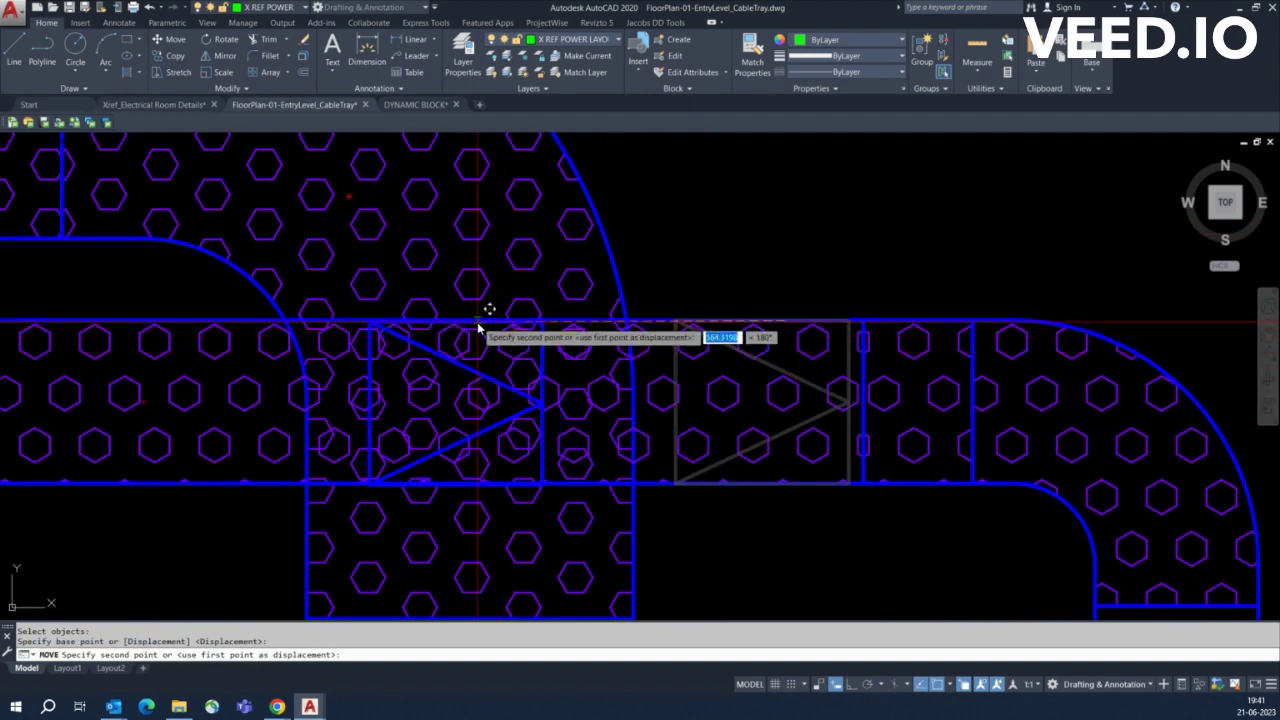
pyautogui.click(543, 403)
# Grip-stretch the reducer's triangle tip along the tray to the gap's end
pyautogui.click(632, 405)
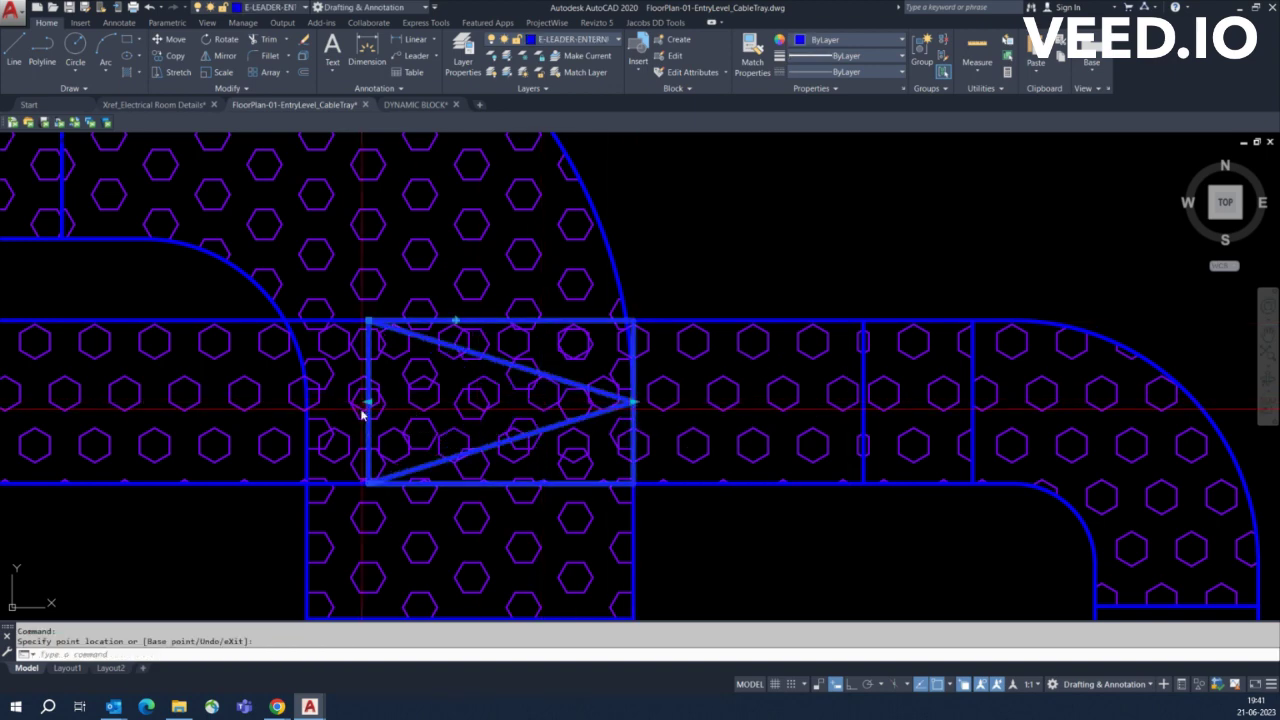
pyautogui.click(226, 403)
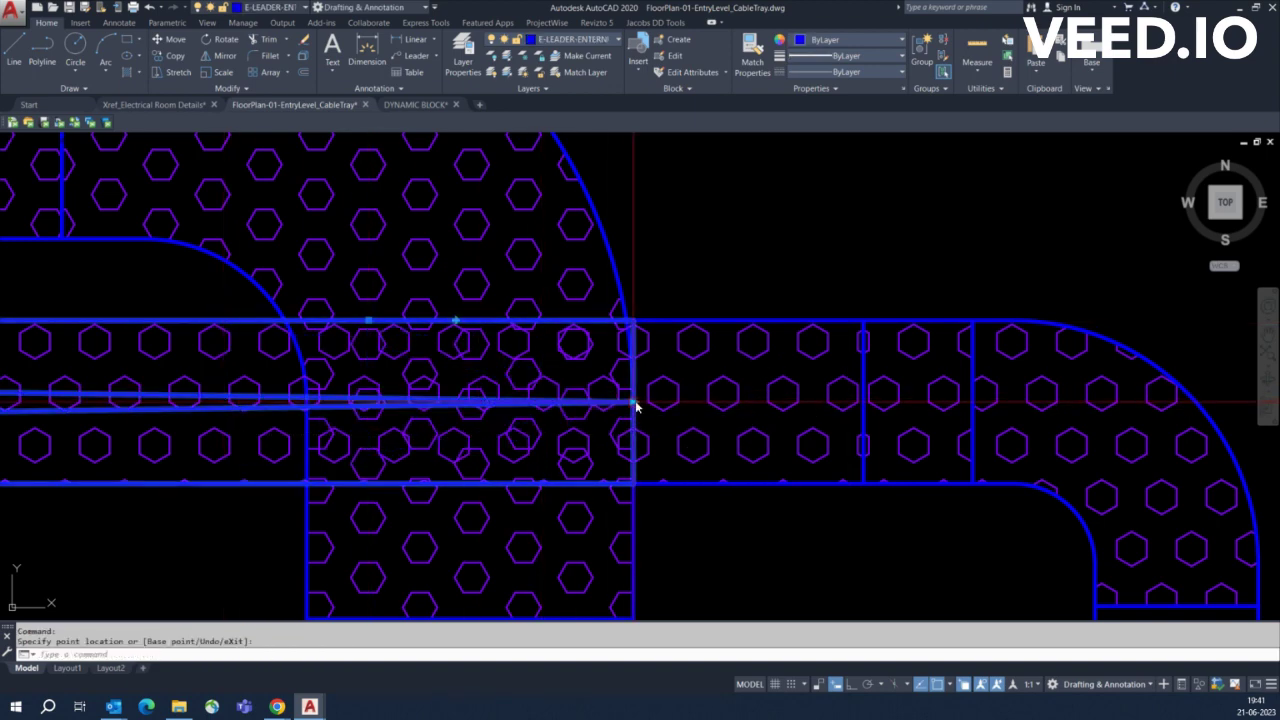
pyautogui.hotkey('ctrl', 'z')
pyautogui.click(371, 403)
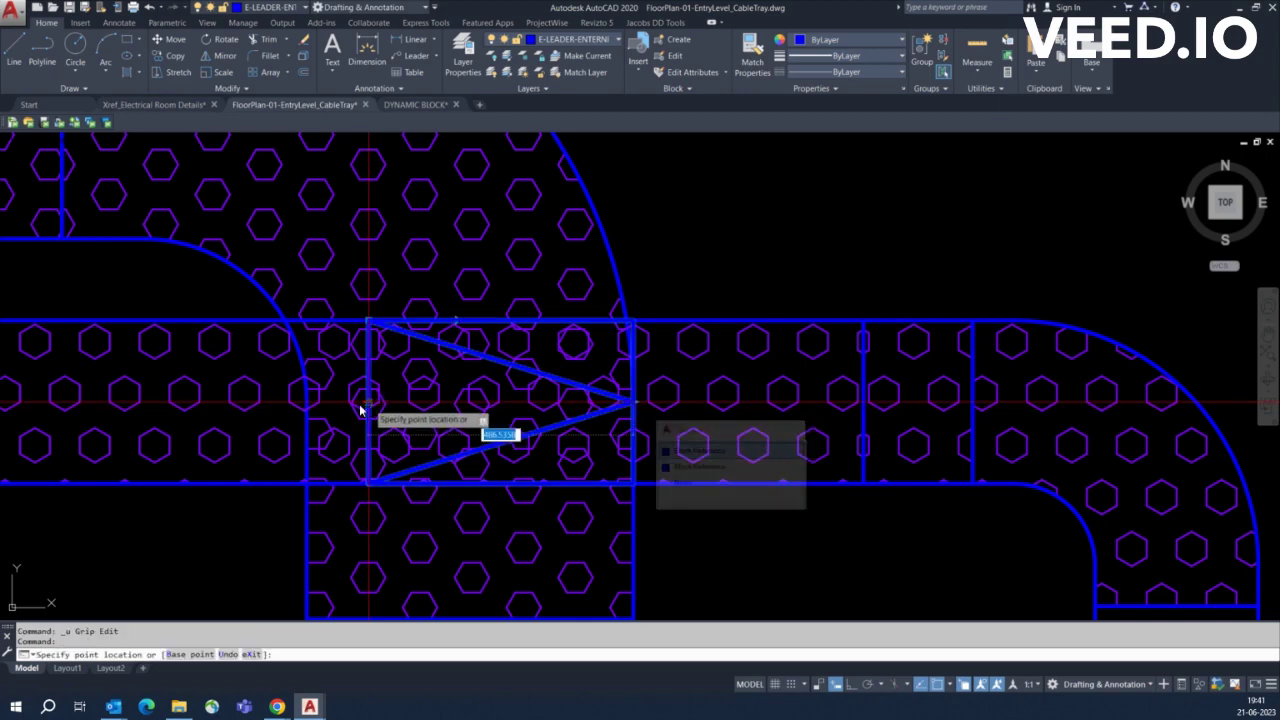
pyautogui.scroll(3, 263, 408)
pyautogui.press('Escape')
pyautogui.scroll(-5, 263, 406)
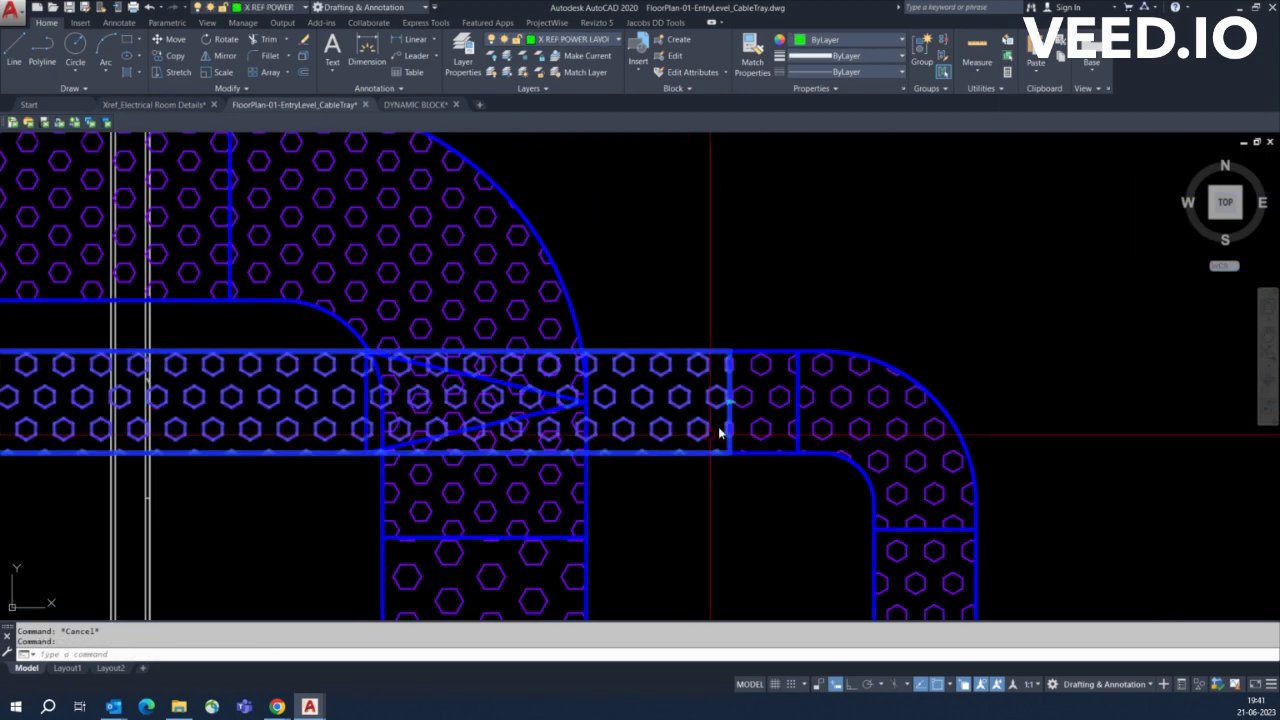
pyautogui.click(385, 420)
pyautogui.click(380, 420)
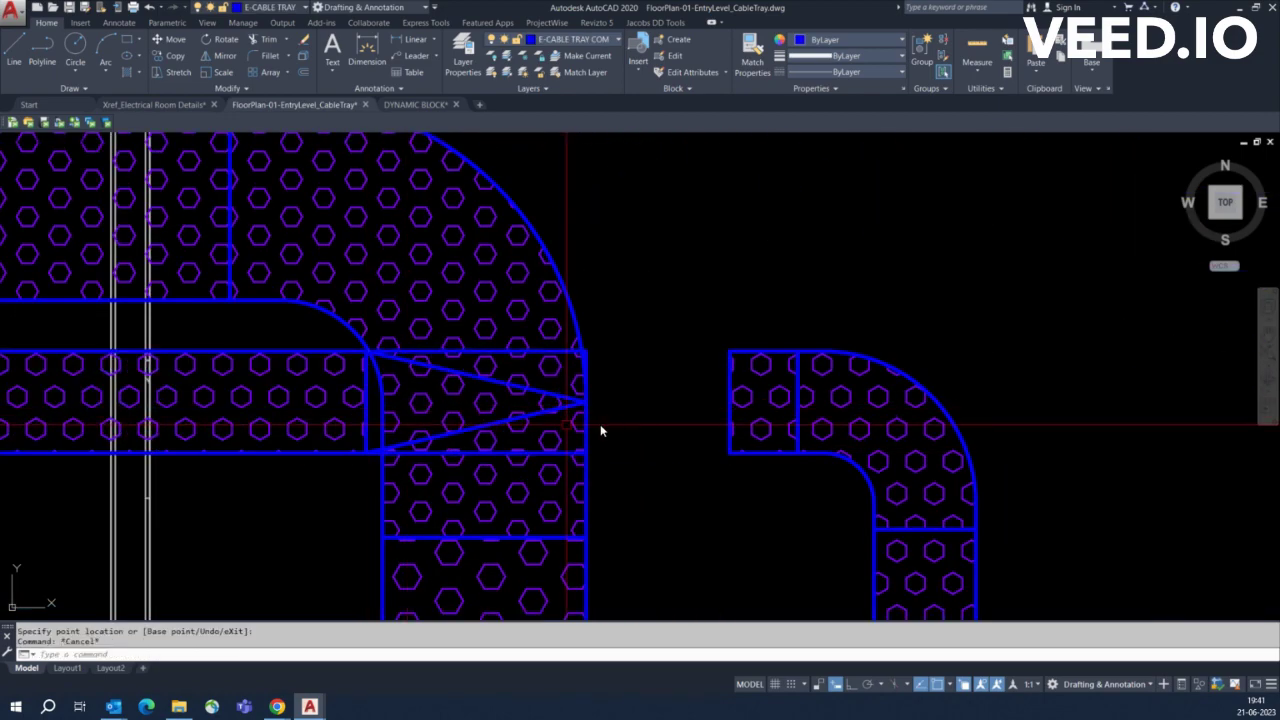
pyautogui.scroll(2, 587, 354)
pyautogui.click(587, 432)
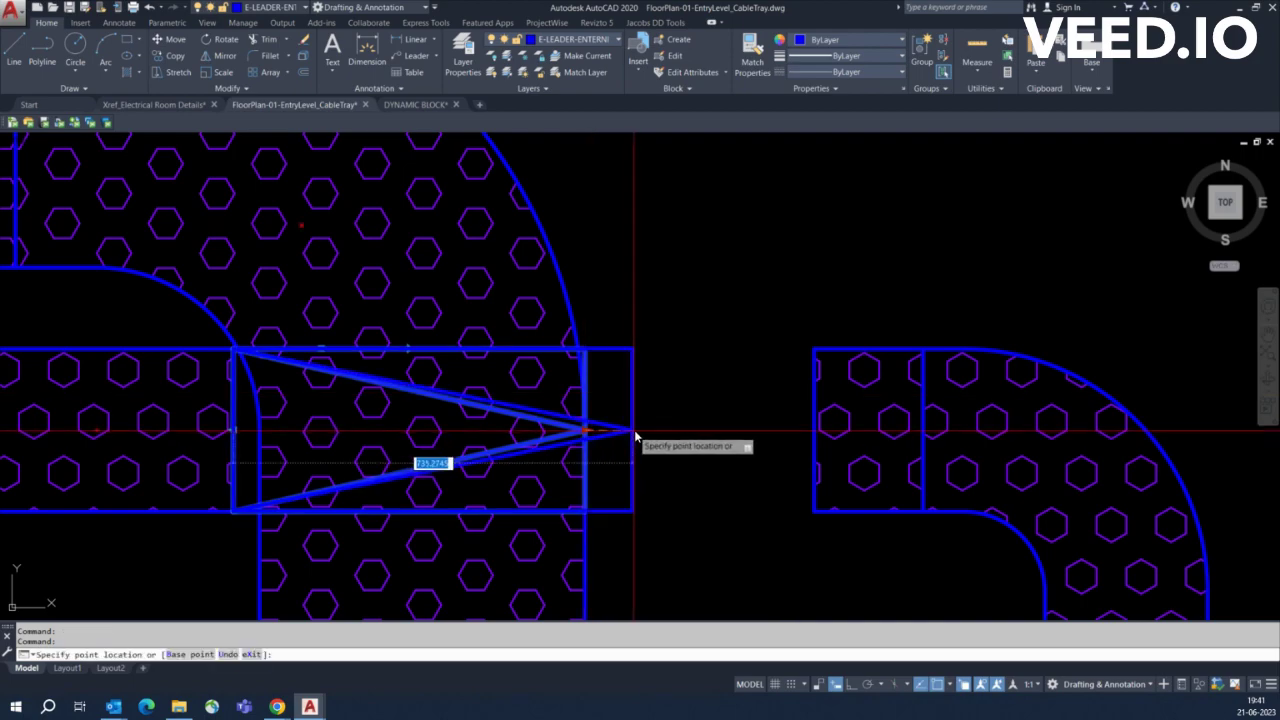
pyautogui.click(635, 435)
# Stretch the short right-hand tray leftward to close the gap
pyautogui.click(814, 492)
pyautogui.click(814, 430)
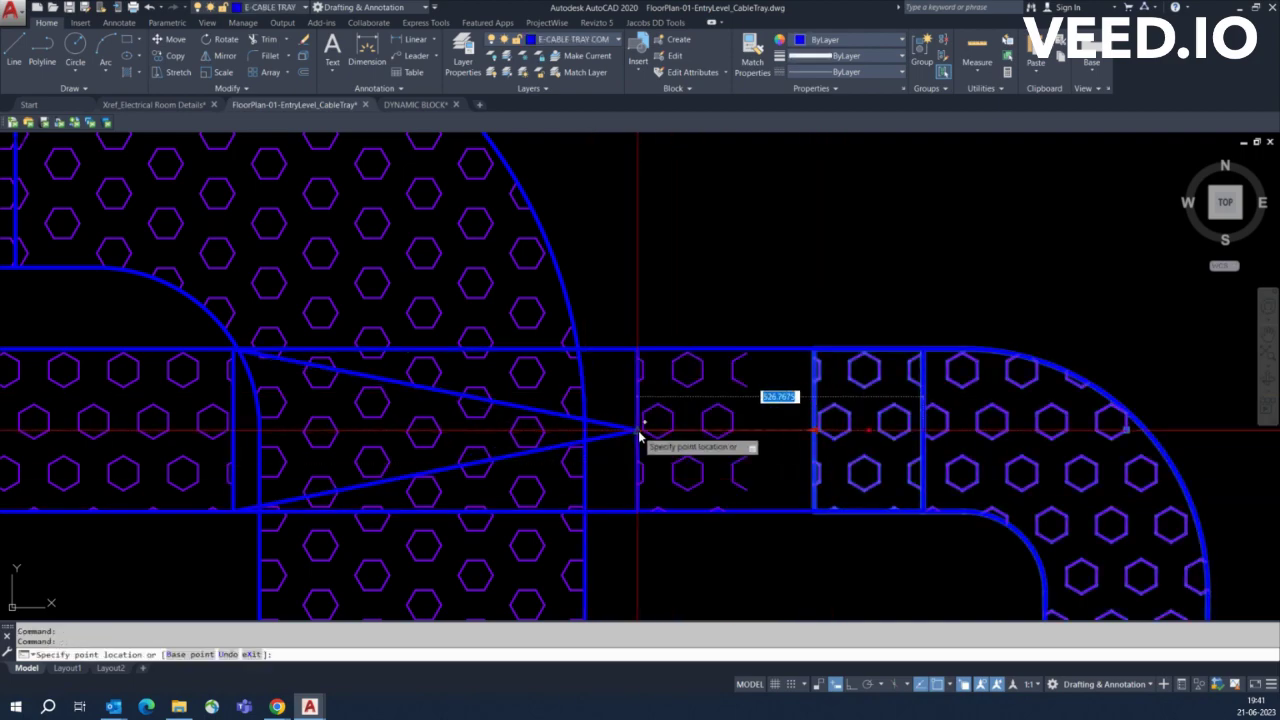
pyautogui.press('Escape')
pyautogui.scroll(-3, 640, 435)
pyautogui.scroll(-3, 621, 442)
pyautogui.scroll(4, 729, 443)
# Copy the ELECTRICAL ROOM text to the tray bend beside the reducer
pyautogui.scroll(2, 768, 510)
pyautogui.write('c')
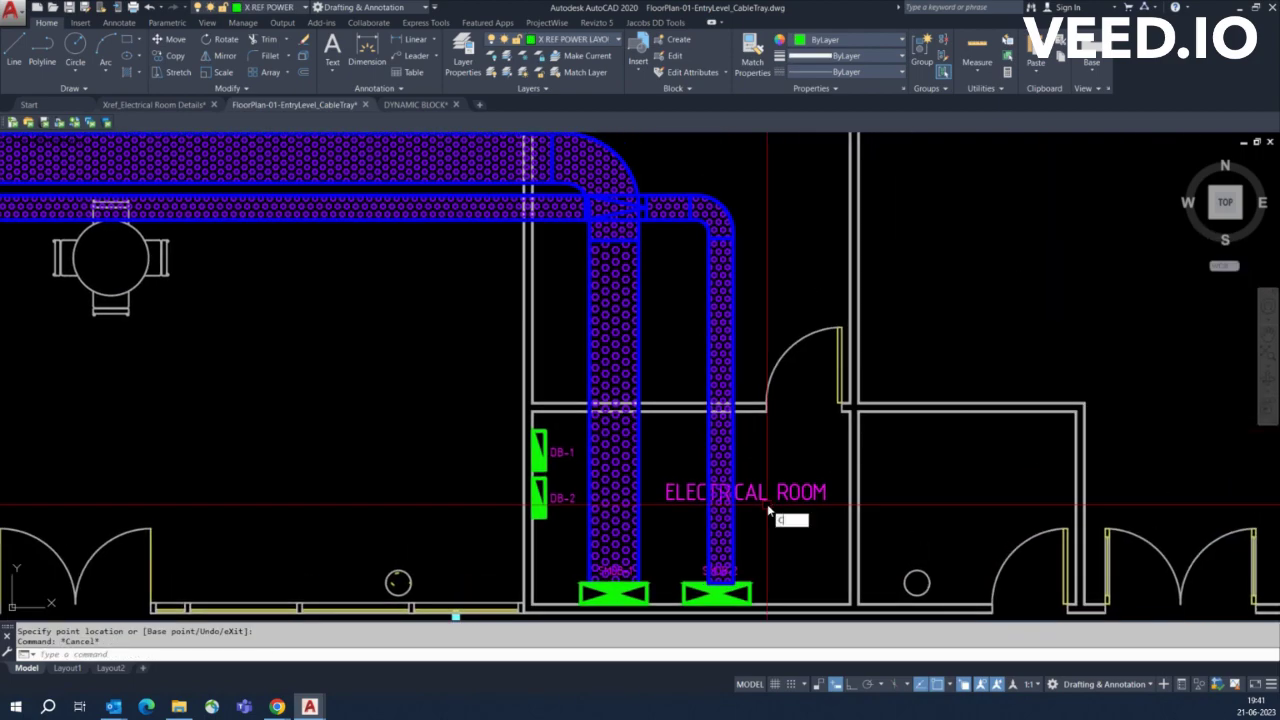
pyautogui.scroll(3, 771, 420)
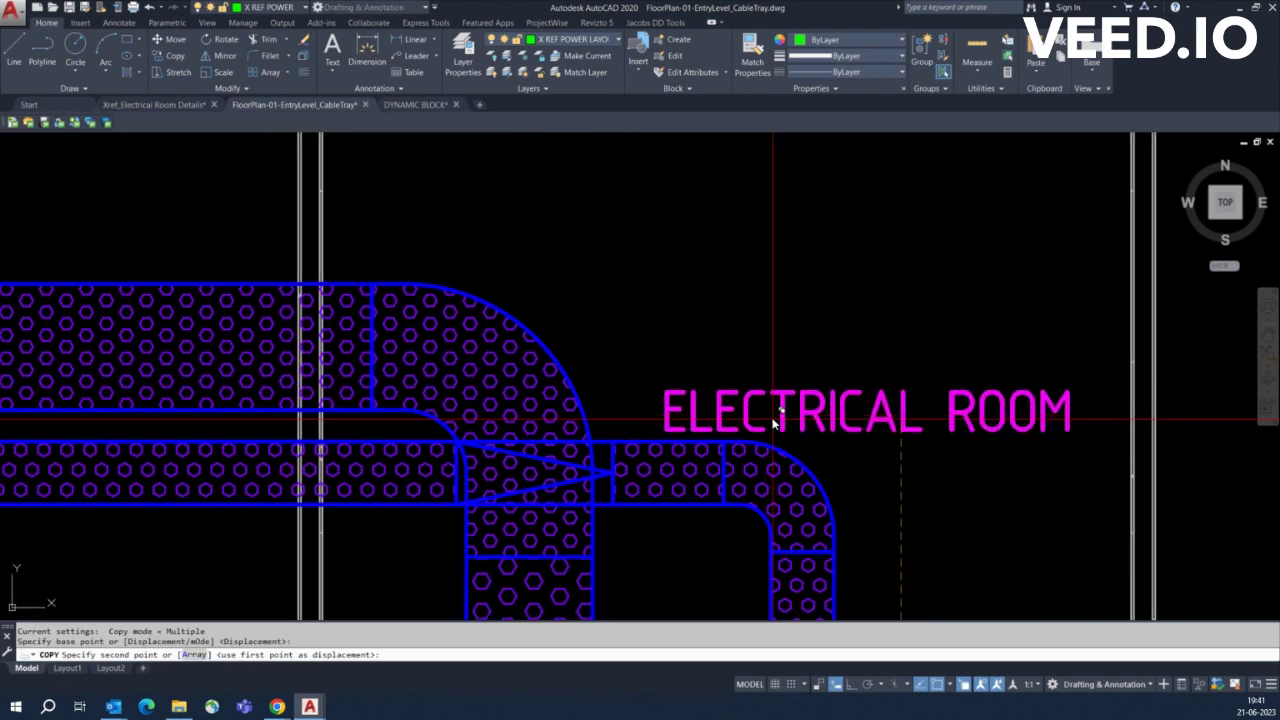
pyautogui.scroll(2, 648, 422)
pyautogui.press('F8')
pyautogui.press('F8')
pyautogui.click(815, 410)
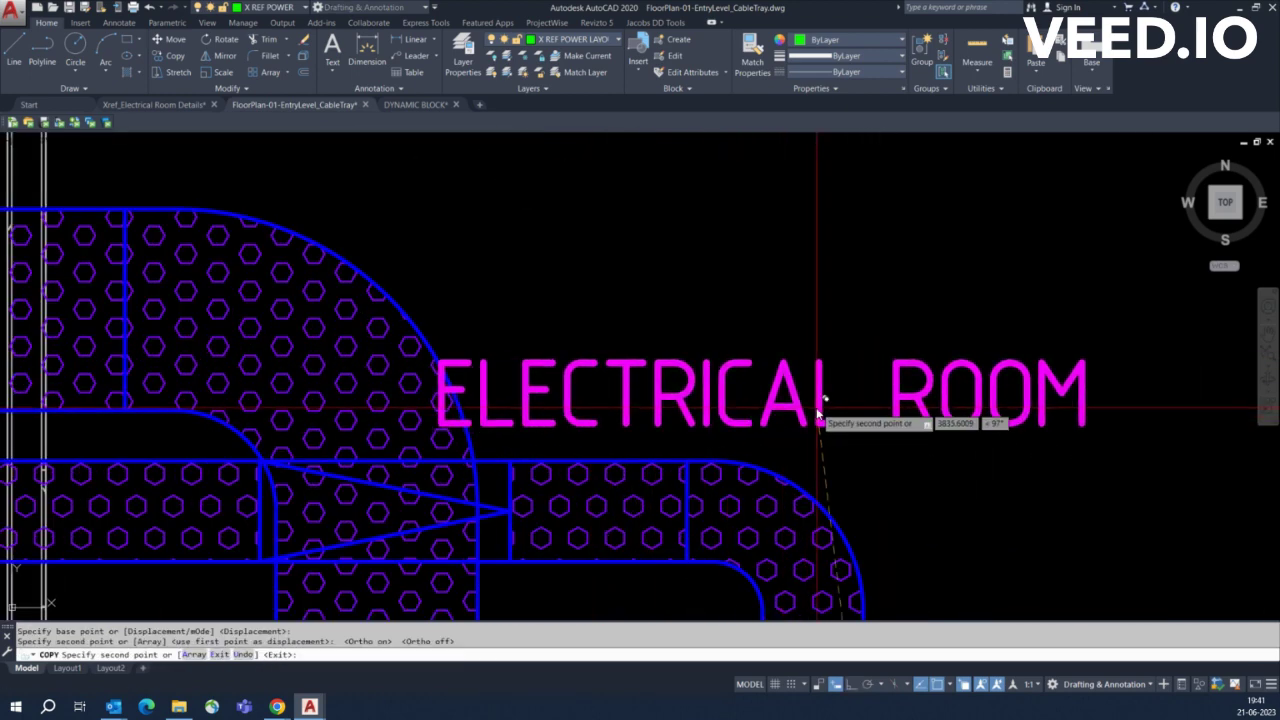
# Change the copied text so it reads DN
pyautogui.doubleClick(574, 426)
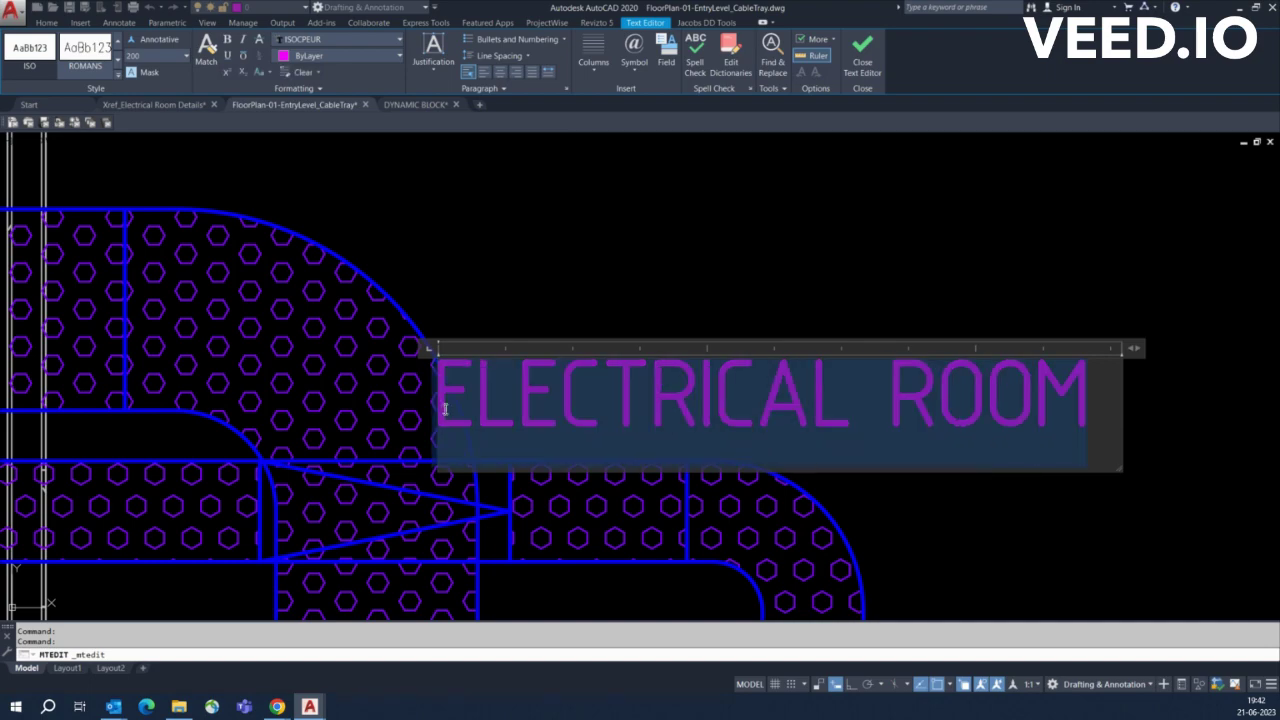
pyautogui.write('DN')
pyautogui.click(953, 534)
pyautogui.scroll(-2, 790, 389)
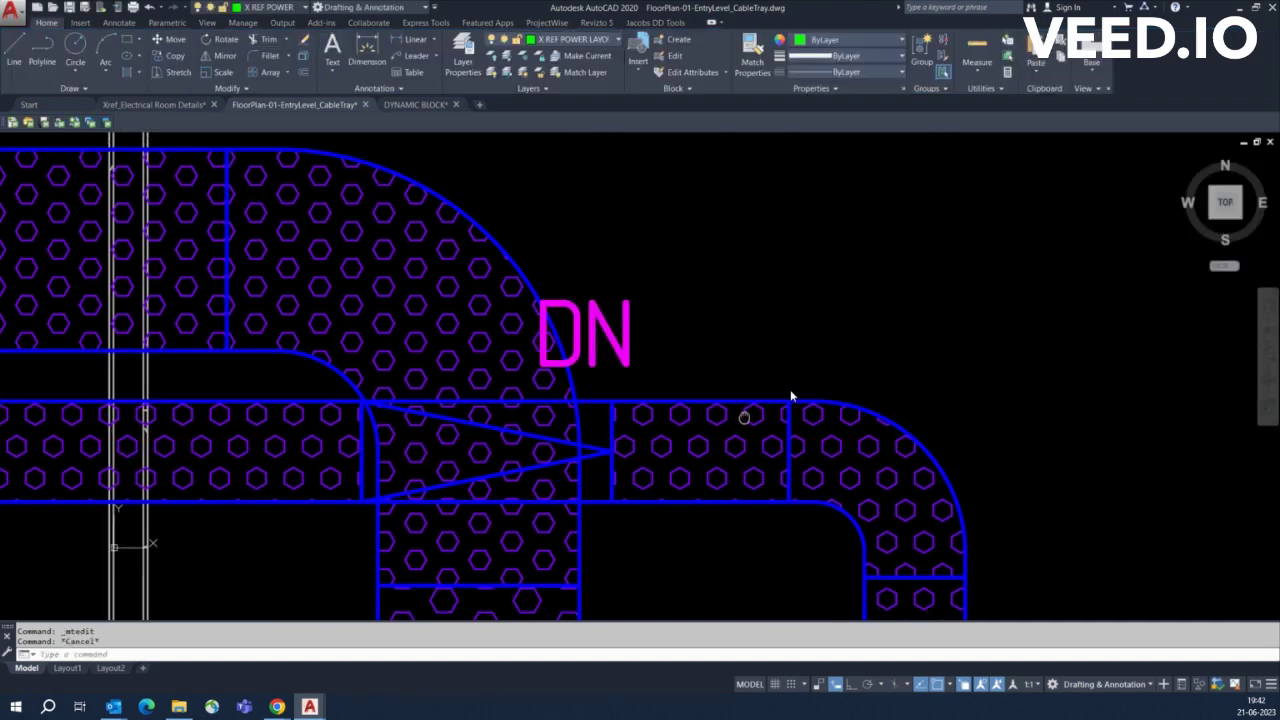
pyautogui.scroll(-2, 762, 366)
pyautogui.scroll(3, 762, 366)
pyautogui.write('m')
pyautogui.press('Return')
# Shift the DN label slightly left inside the tray bend
pyautogui.click(773, 344)
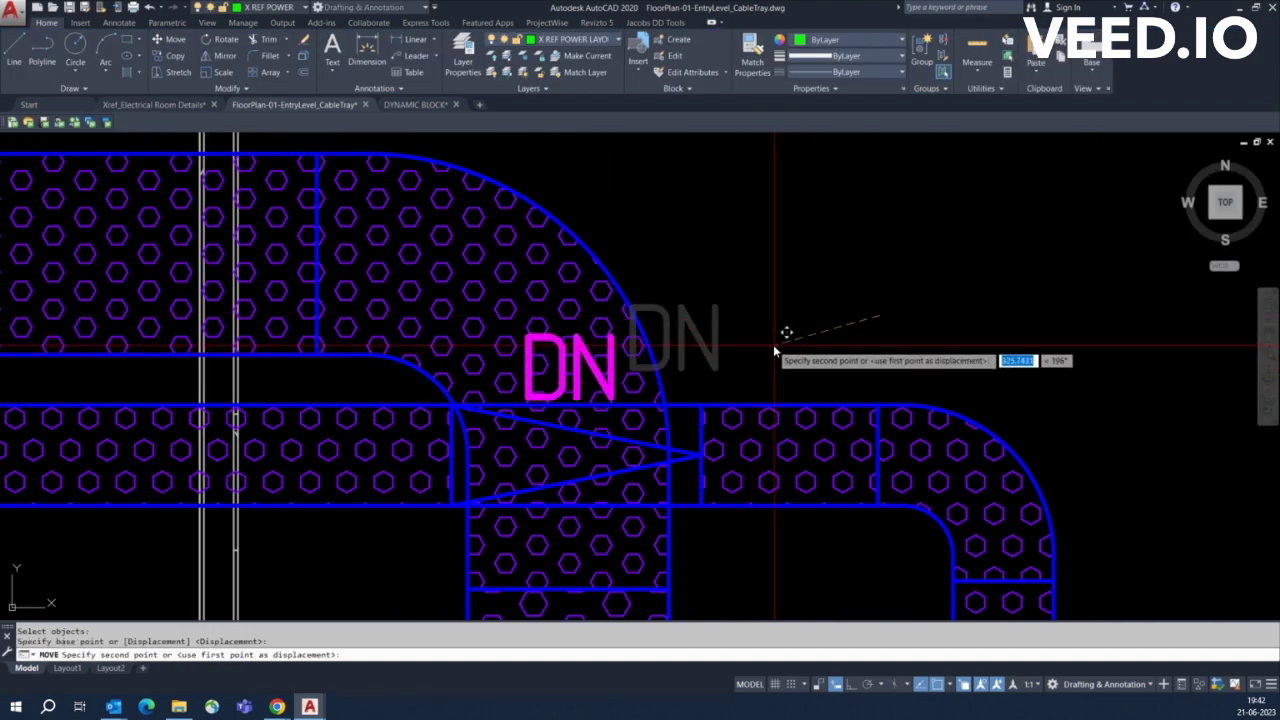
pyautogui.click(741, 343)
pyautogui.scroll(-5, 568, 404)
pyautogui.scroll(5, 594, 400)
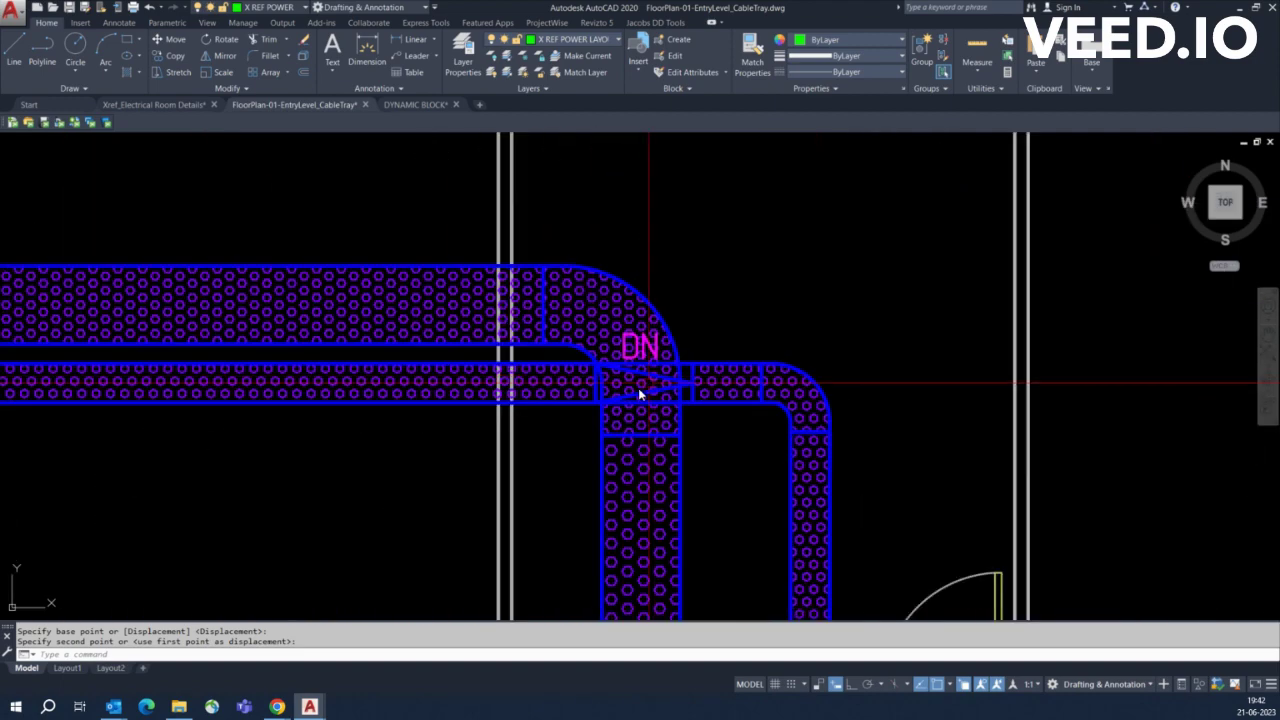
pyautogui.scroll(3, 638, 388)
# Grip-edit the lower cable tray's end point to a new position
pyautogui.click(710, 402)
pyautogui.press('Escape')
pyautogui.scroll(-3, 506, 349)
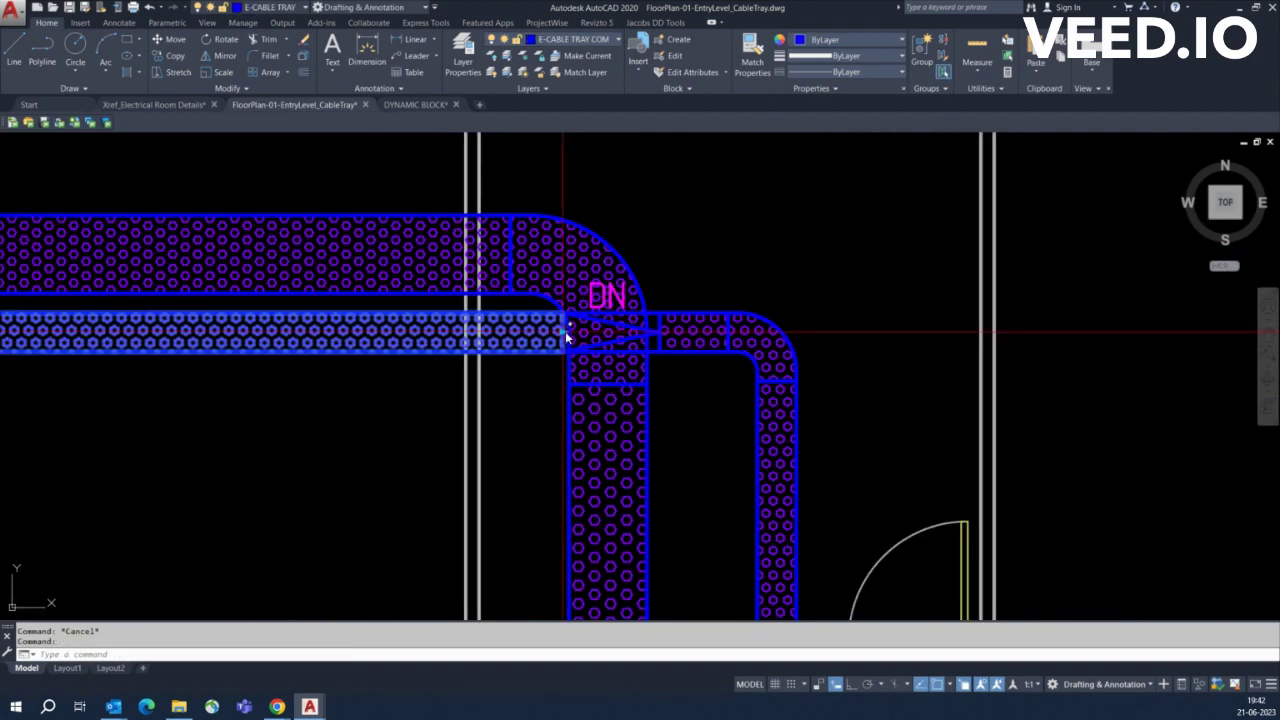
pyautogui.click(565, 331)
pyautogui.click(565, 331)
pyautogui.scroll(2, 420, 340)
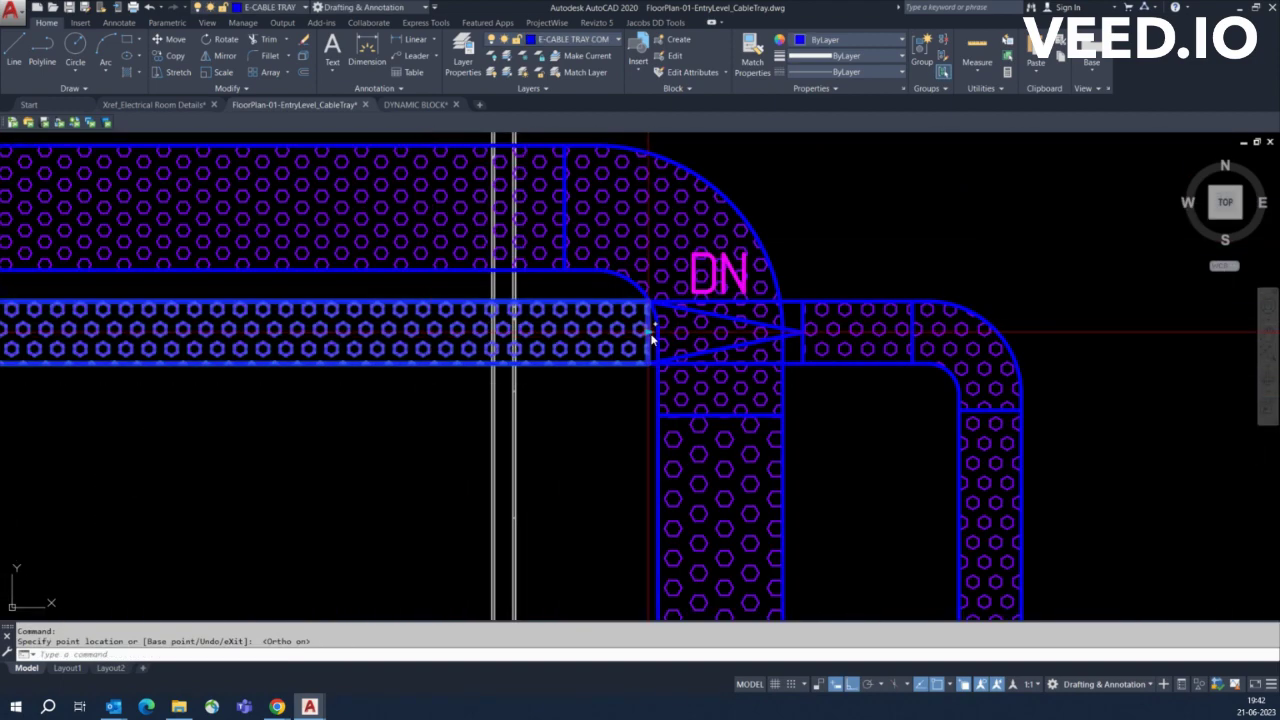
pyautogui.click(358, 400)
pyautogui.scroll(2, 650, 350)
# Move the reducer fitting left along the lower tray
pyautogui.write('m')
pyautogui.press('Return')
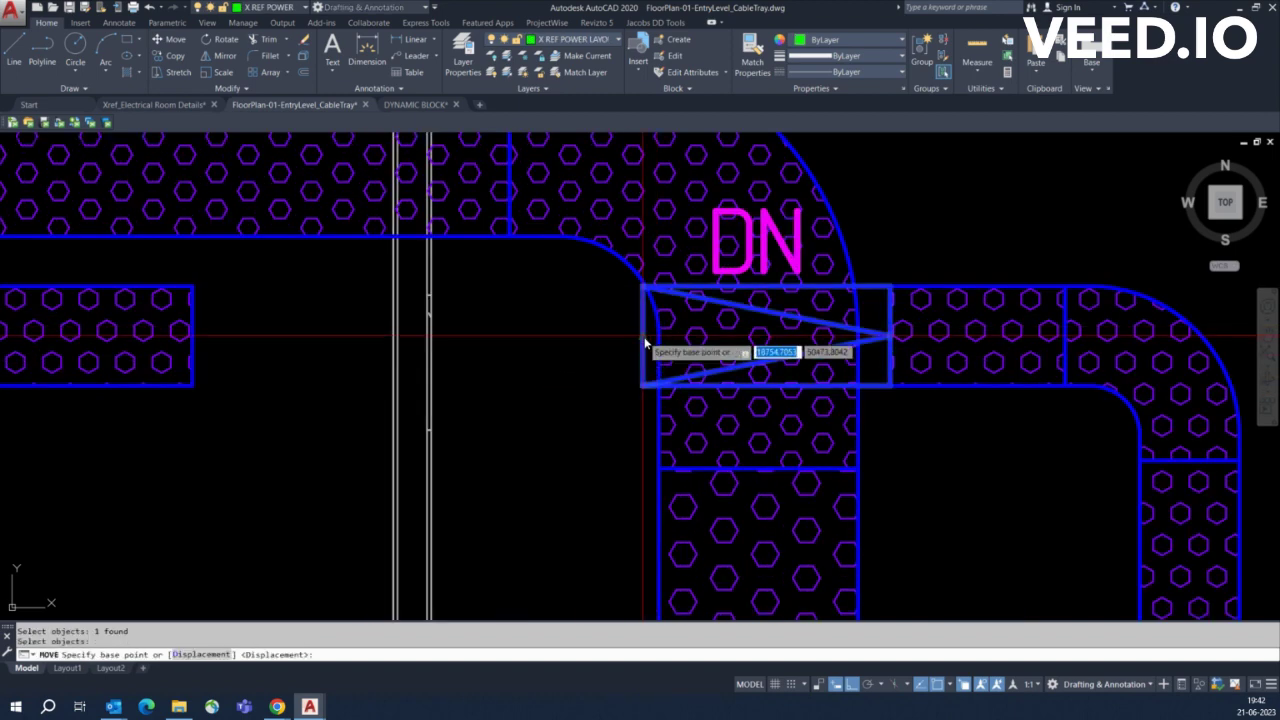
pyautogui.click(645, 343)
pyautogui.click(193, 342)
pyautogui.press('Escape')
# Reselect the reducer and shift it farther west along the lower tray
pyautogui.click(896, 342)
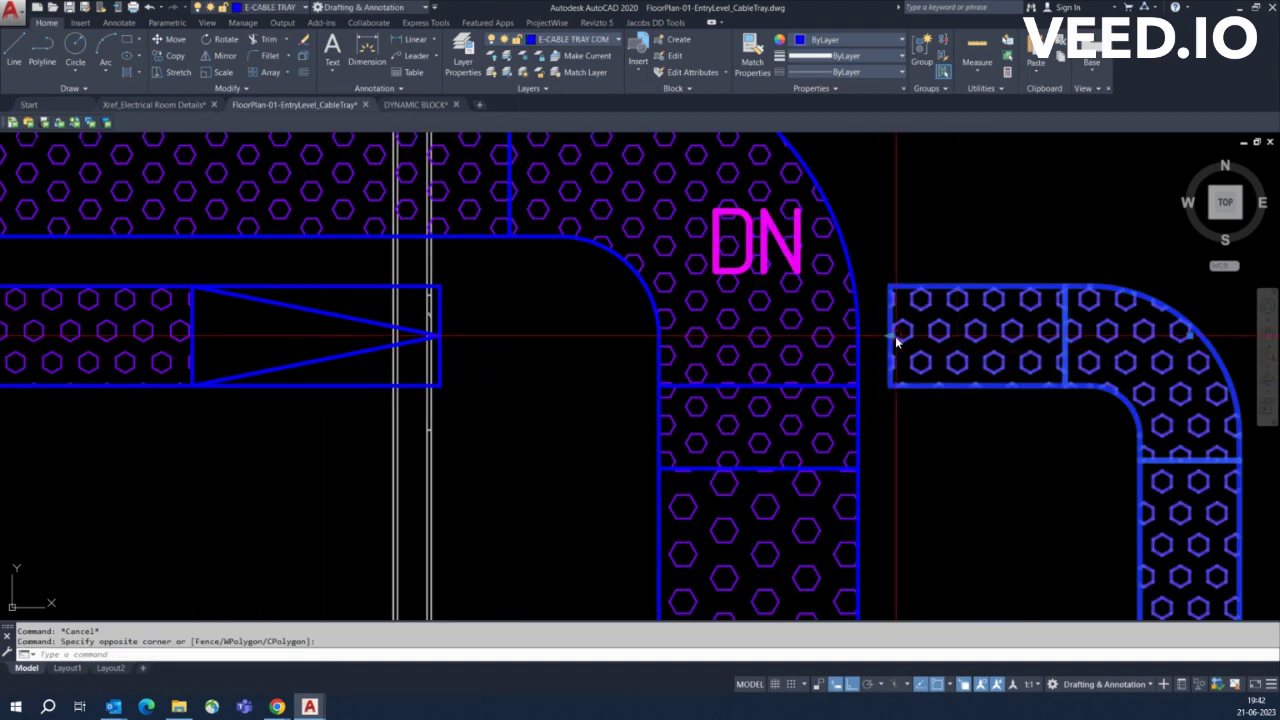
pyautogui.scroll(2, 893, 341)
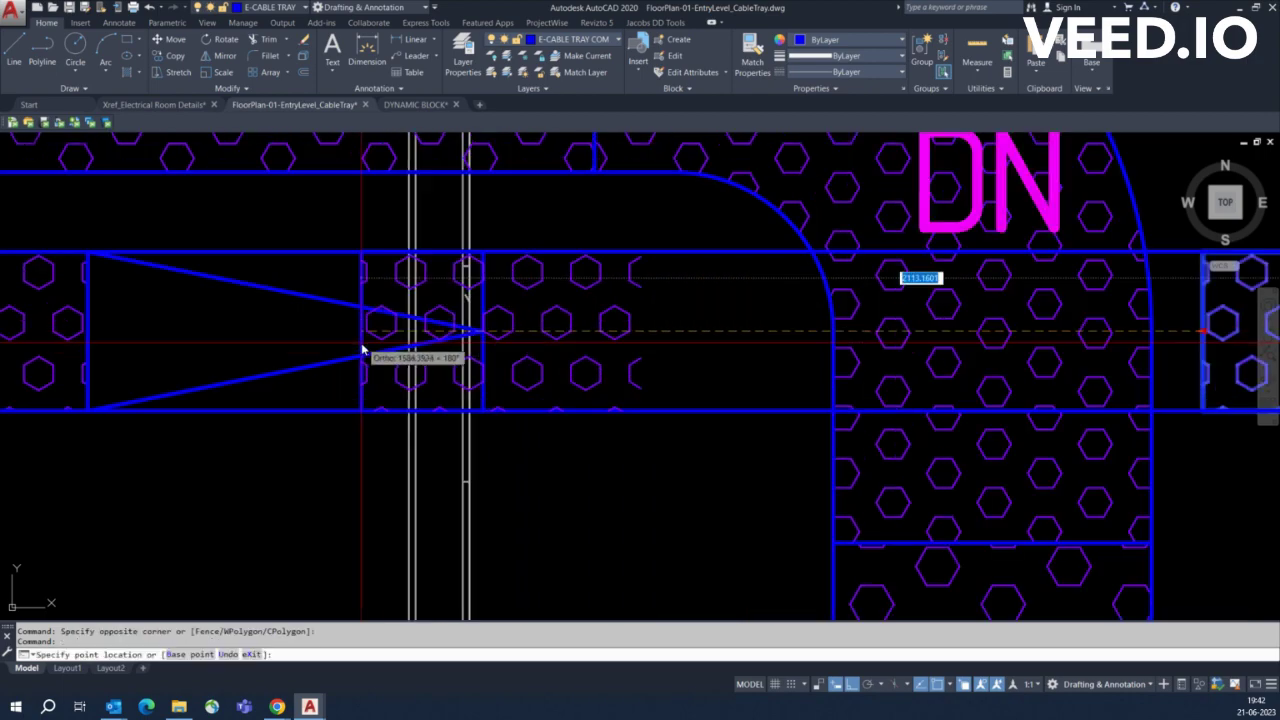
pyautogui.click(343, 340)
pyautogui.scroll(1, 600, 366)
pyautogui.write('m')
pyautogui.press('Return')
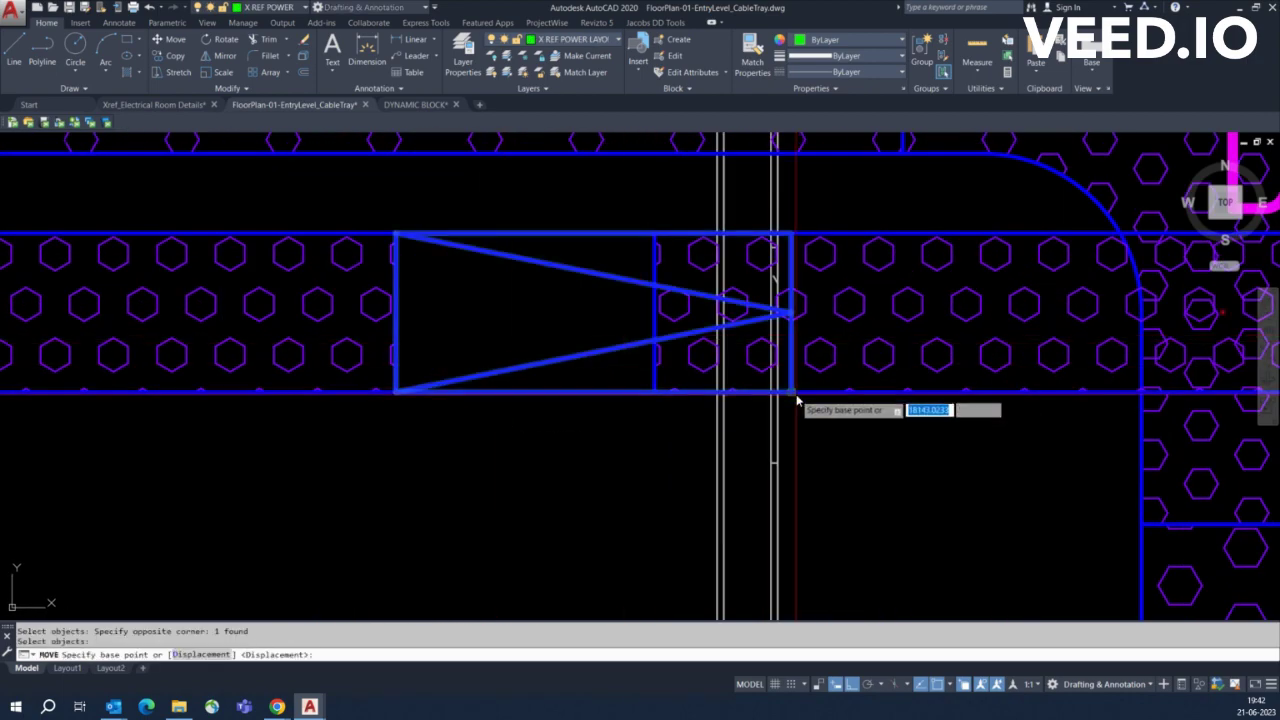
pyautogui.click(797, 400)
pyautogui.moveTo(663, 374); pyautogui.dragTo(780, 394, button='middle')
pyautogui.click(616, 318)
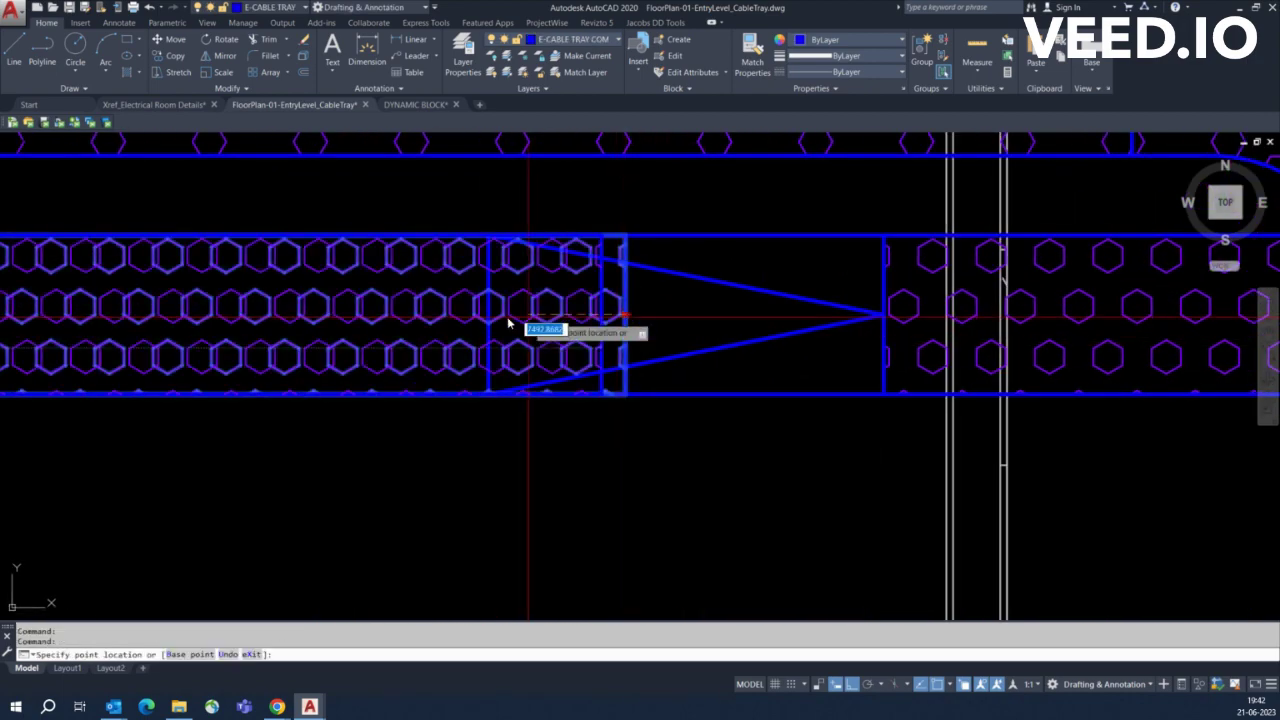
pyautogui.press('Escape')
pyautogui.scroll(-2, 614, 334)
pyautogui.scroll(-1, 750, 310)
# Move the DN label down to sit beneath the tray
pyautogui.write('m')
pyautogui.press('Return')
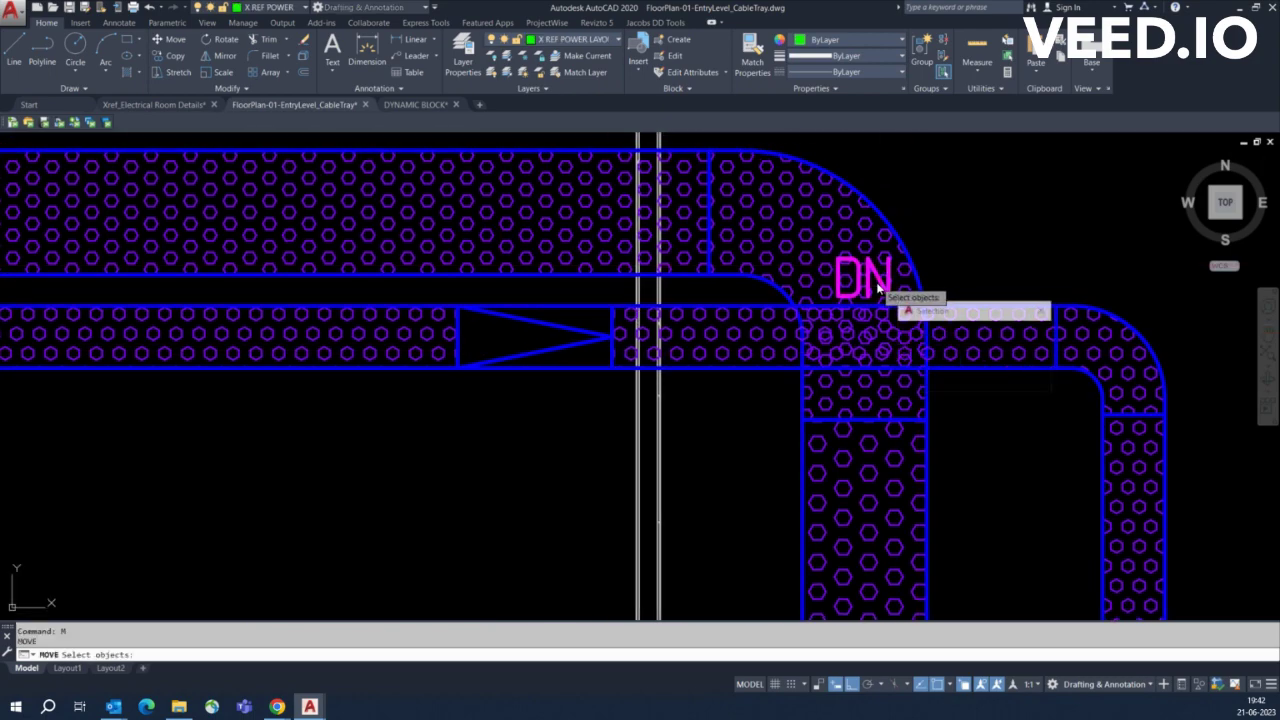
pyautogui.click(879, 289)
pyautogui.press('Return')
pyautogui.click(875, 292)
pyautogui.scroll(1, 574, 337)
pyautogui.scroll(1, 560, 350)
pyautogui.scroll(-1, 507, 230)
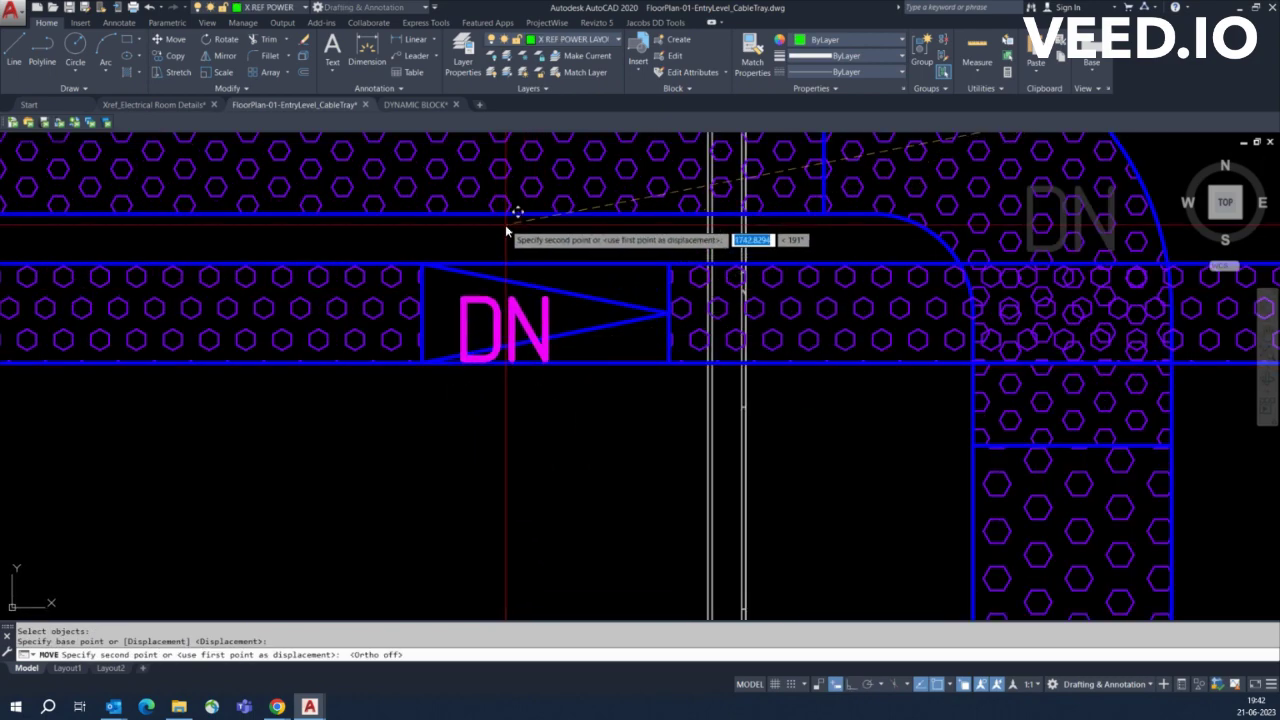
pyautogui.click(534, 326)
pyautogui.scroll(-3, 534, 326)
# Copy the reducer fitting to the branch tee by the stairs
pyautogui.scroll(-2, 455, 335)
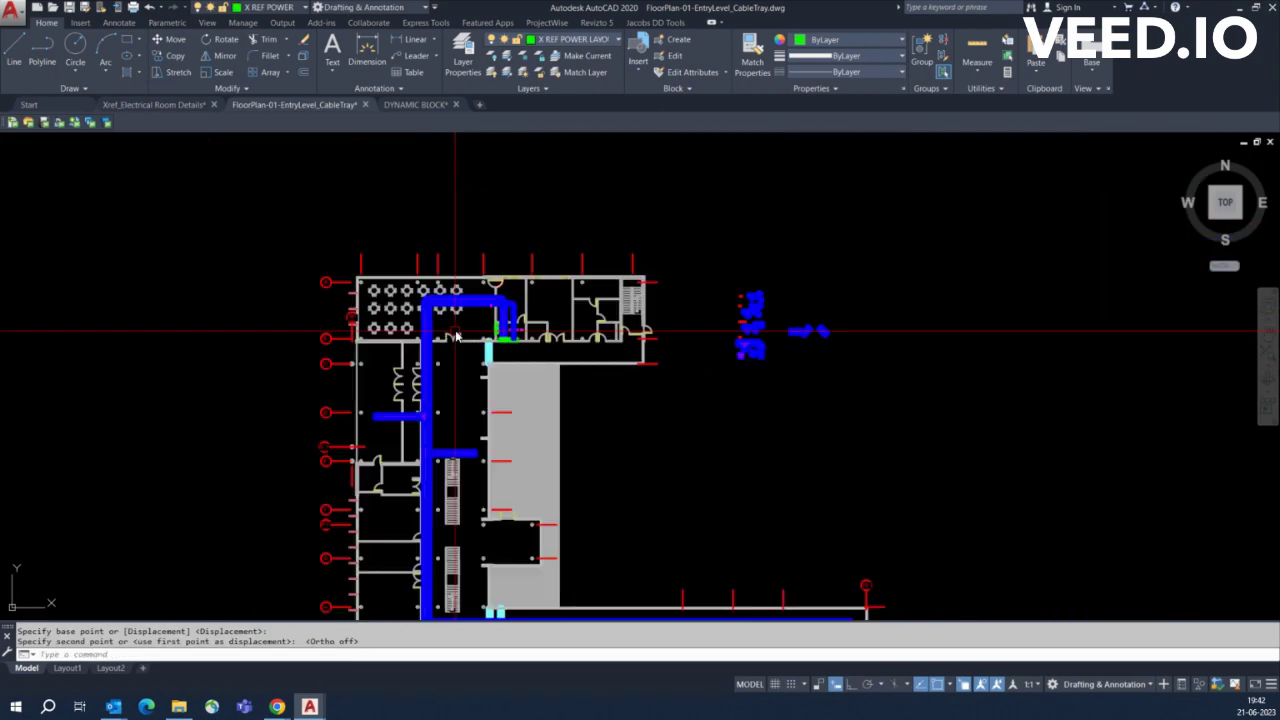
pyautogui.scroll(2, 742, 348)
pyautogui.scroll(1, 713, 354)
pyautogui.scroll(-3, 850, 381)
pyautogui.scroll(1, 290, 430)
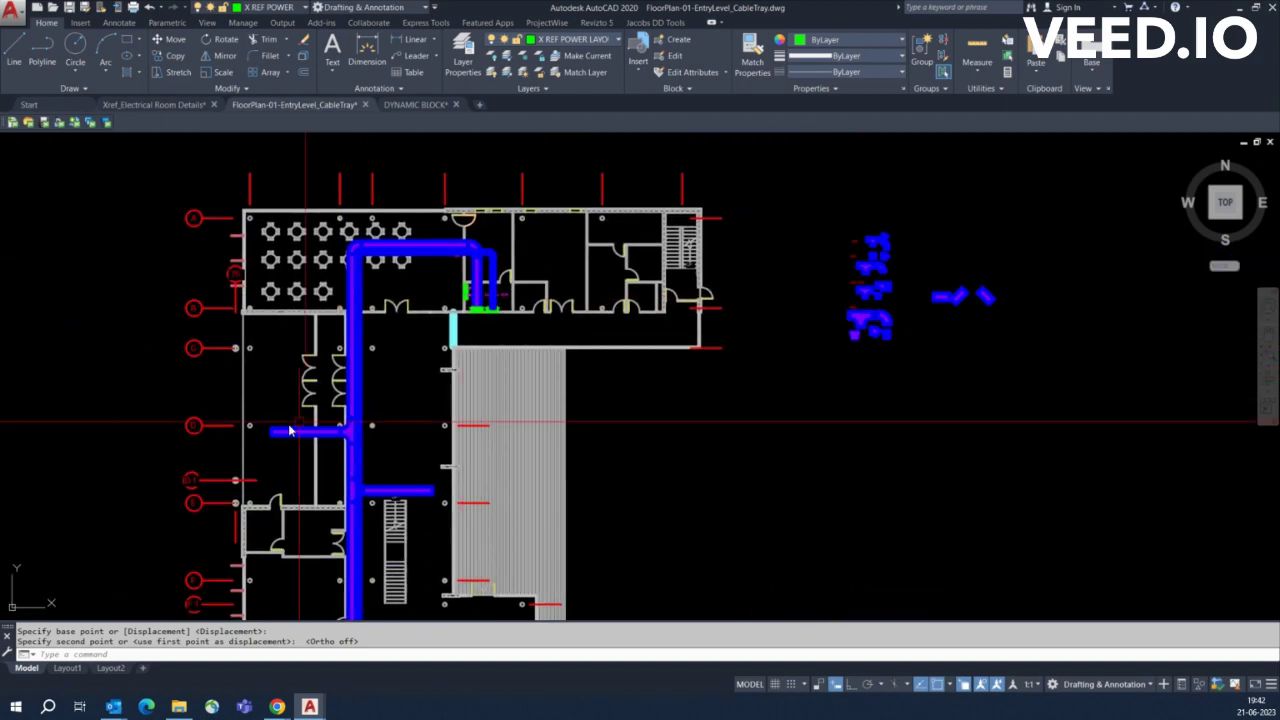
pyautogui.scroll(3, 290, 430)
pyautogui.scroll(-3, 338, 426)
pyautogui.scroll(3, 350, 600)
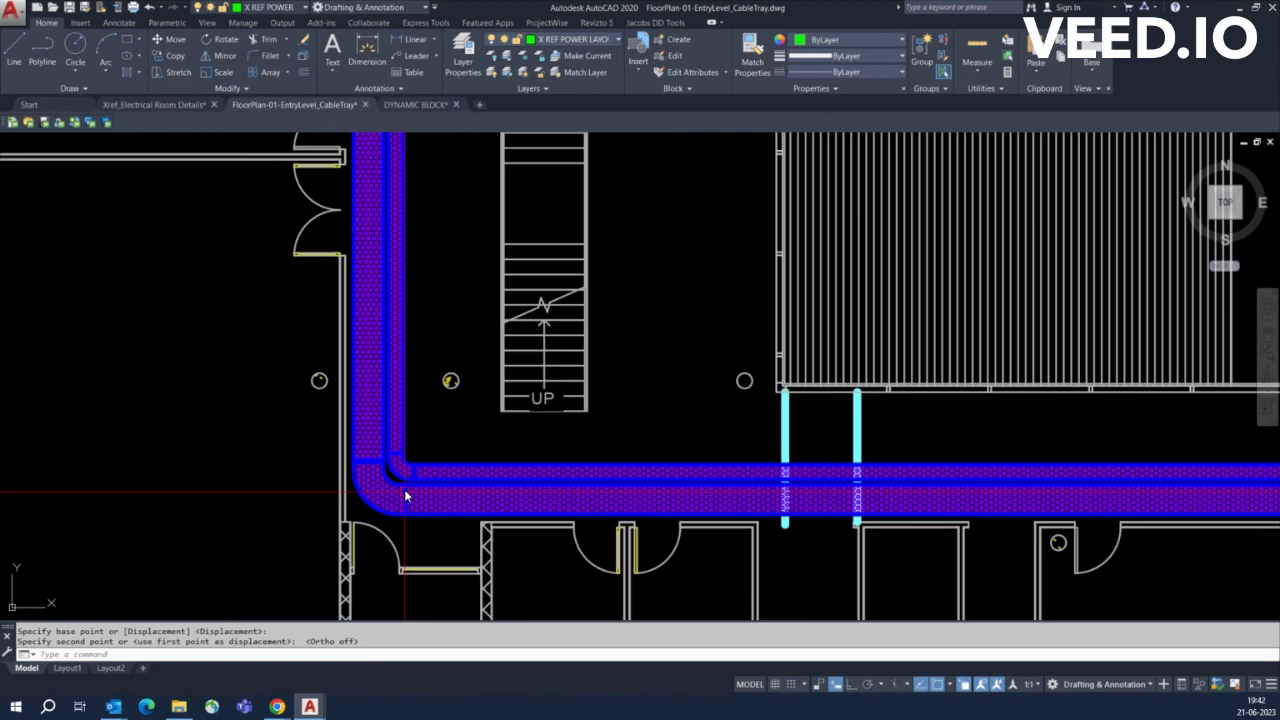
pyautogui.scroll(-2, 404, 489)
pyautogui.scroll(2, 469, 300)
pyautogui.scroll(1, 457, 423)
pyautogui.scroll(-2, 448, 352)
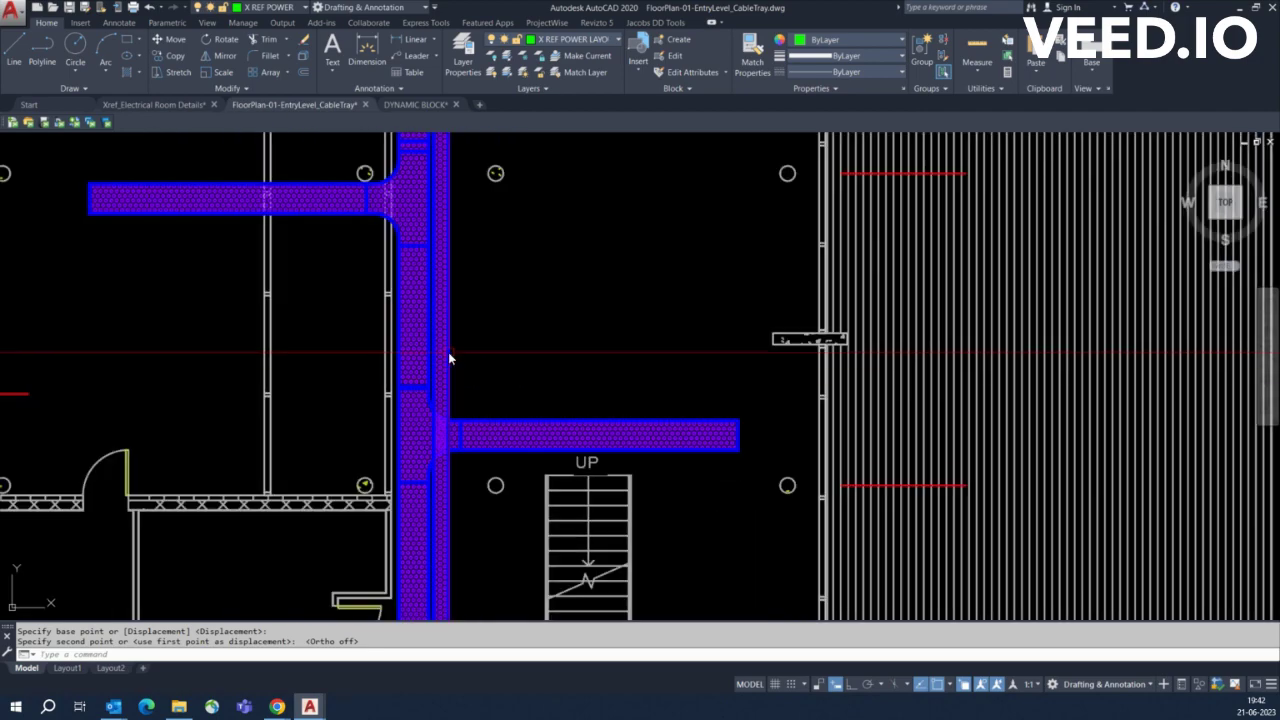
pyautogui.scroll(-3, 448, 357)
pyautogui.scroll(-1, 470, 340)
pyautogui.scroll(5, 504, 180)
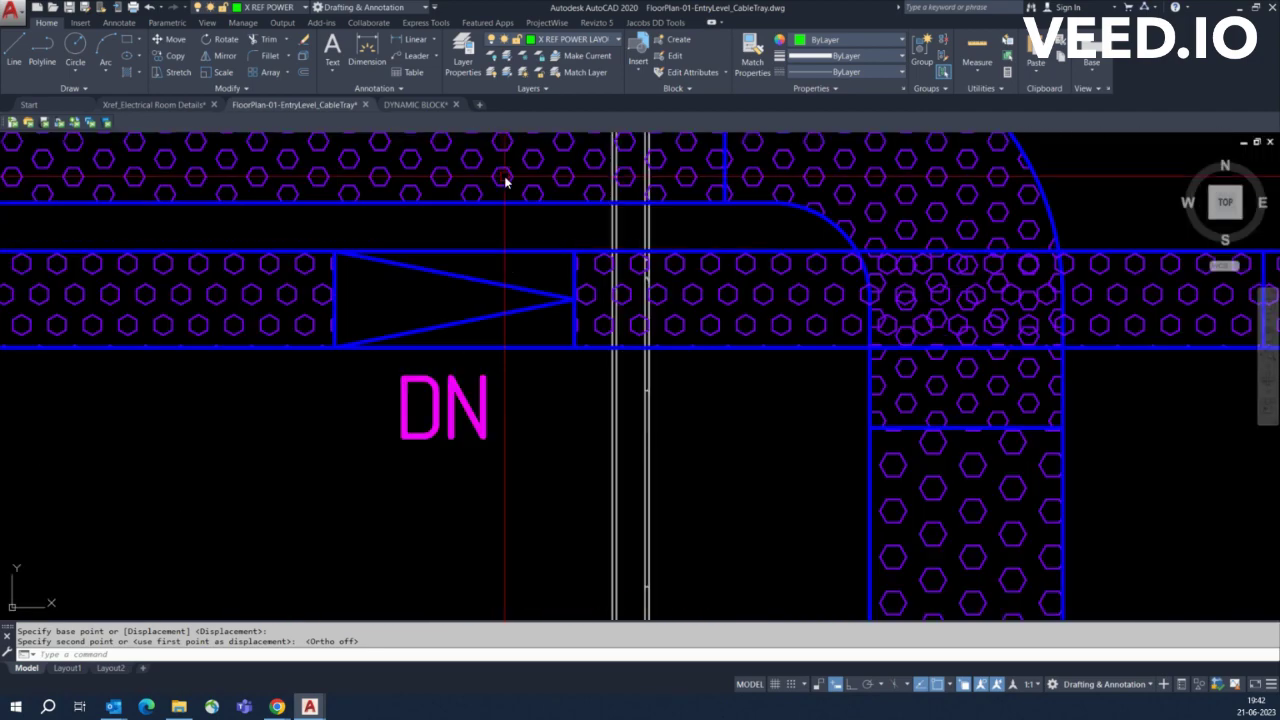
pyautogui.write('o')
pyautogui.press('Return')
pyautogui.click(515, 285)
pyautogui.scroll(-5, 500, 307)
pyautogui.scroll(5, 365, 500)
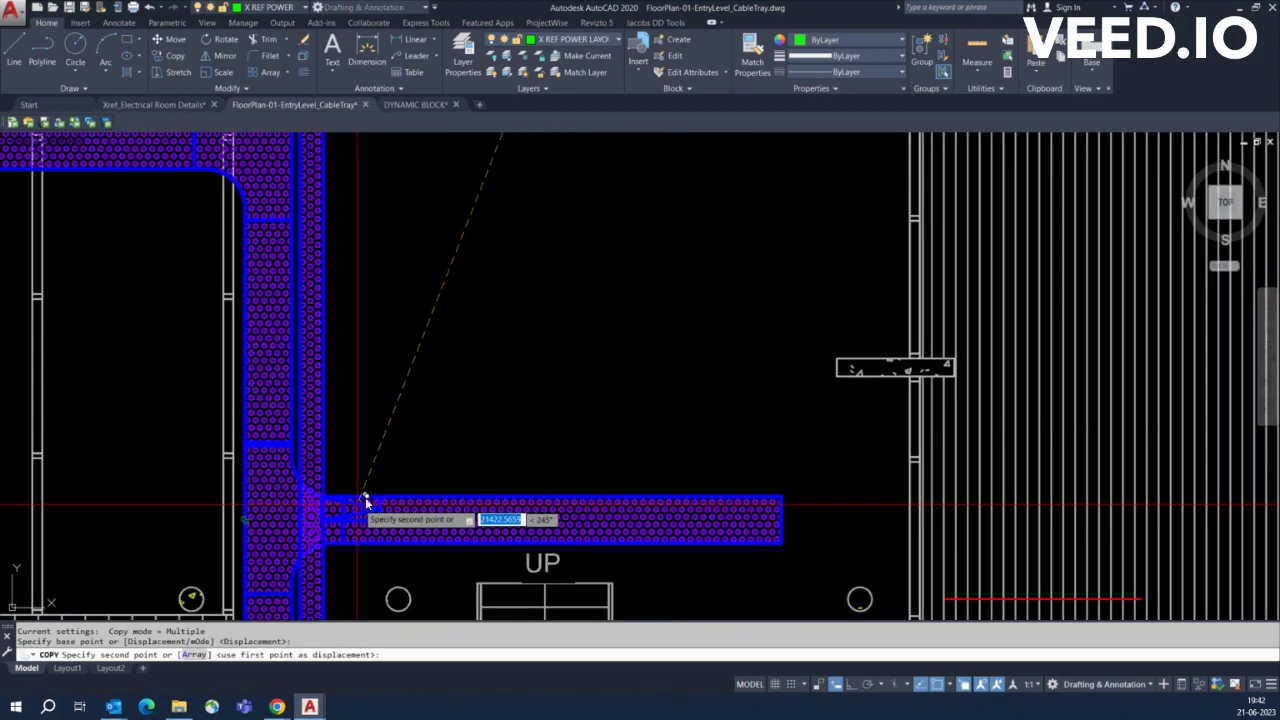
pyautogui.click(365, 500)
pyautogui.scroll(2, 396, 431)
# Rotate the reducer copy 90° upright with Ortho on
pyautogui.write('ro')
pyautogui.press('Return')
pyautogui.click(423, 443)
pyautogui.click(376, 430)
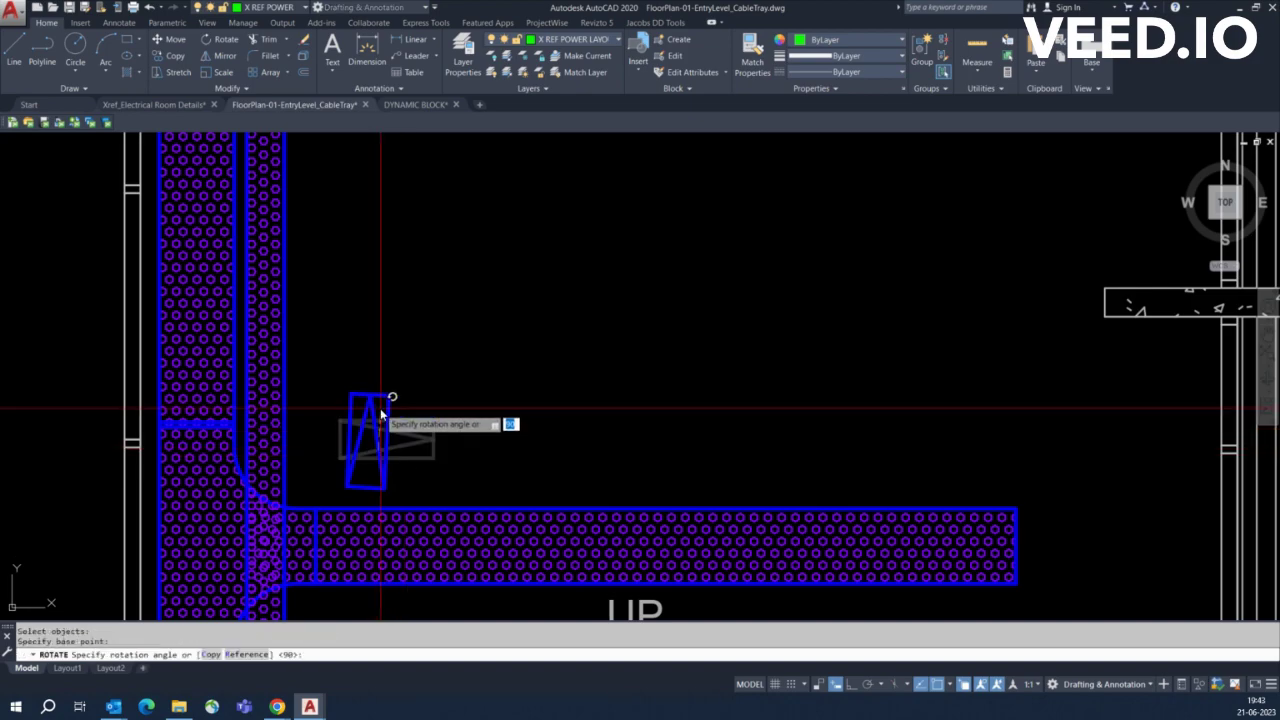
pyautogui.press('F8')
pyautogui.click(417, 337)
# Begin shifting the upright reducer copy toward the branch tray, then cancel the move
pyautogui.moveTo(380, 463); pyautogui.dragTo(436, 388, button='middle')
pyautogui.press('Return')
pyautogui.click(440, 415)
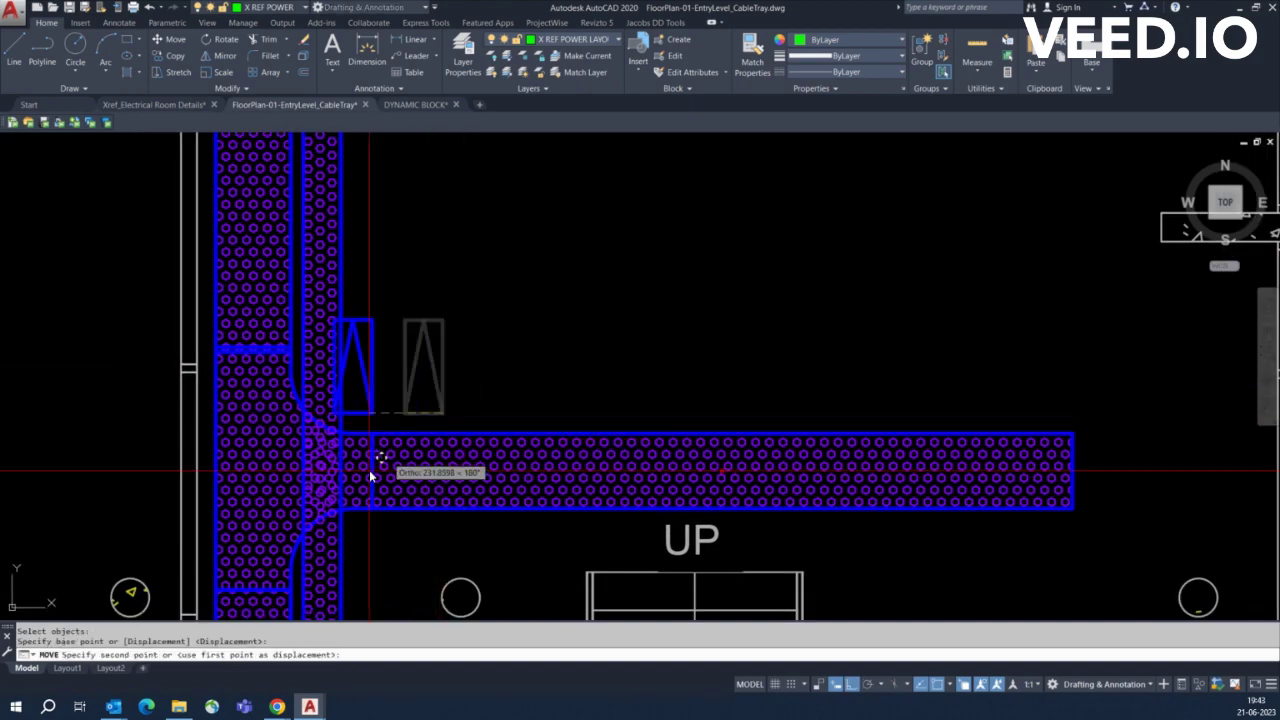
pyautogui.moveTo(338, 617); pyautogui.dragTo(391, 425, button='middle')
pyautogui.press('Escape')
pyautogui.scroll(-4, 393, 430)
pyautogui.scroll(-2, 381, 428)
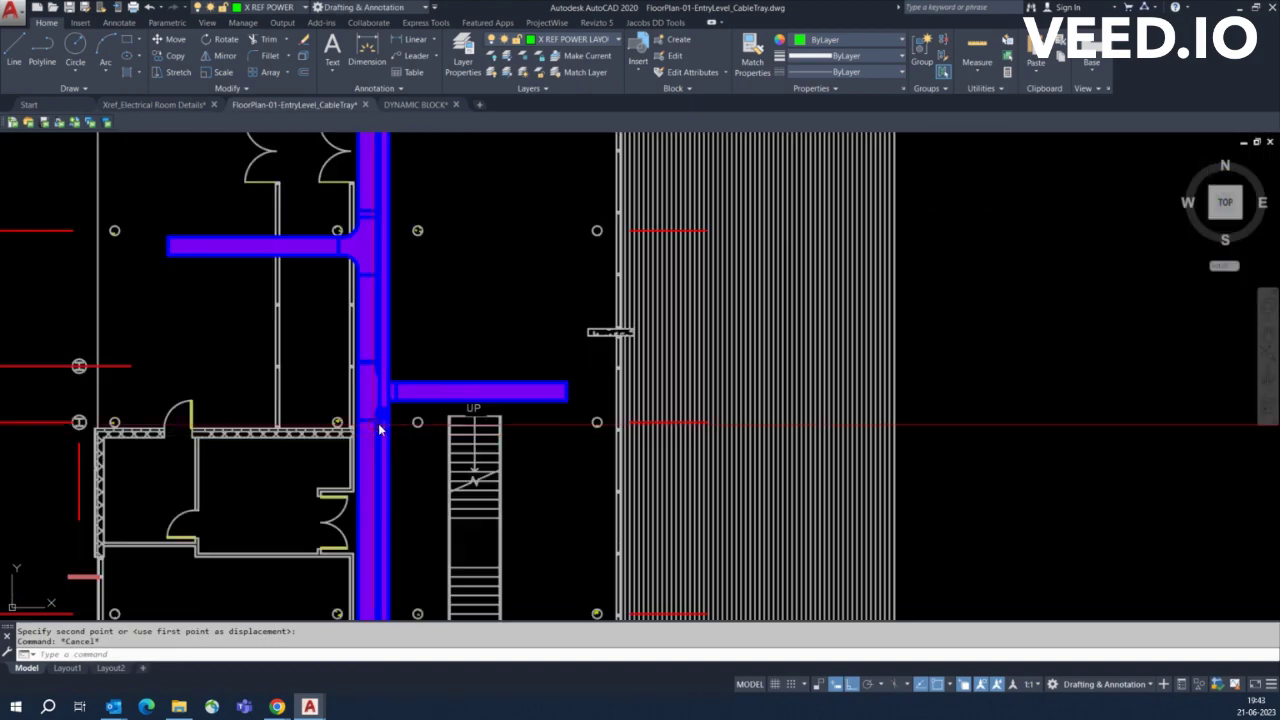
pyautogui.moveTo(383, 480); pyautogui.dragTo(400, 330, button='middle')
pyautogui.scroll(-3, 430, 380)
pyautogui.scroll(1, 450, 390)
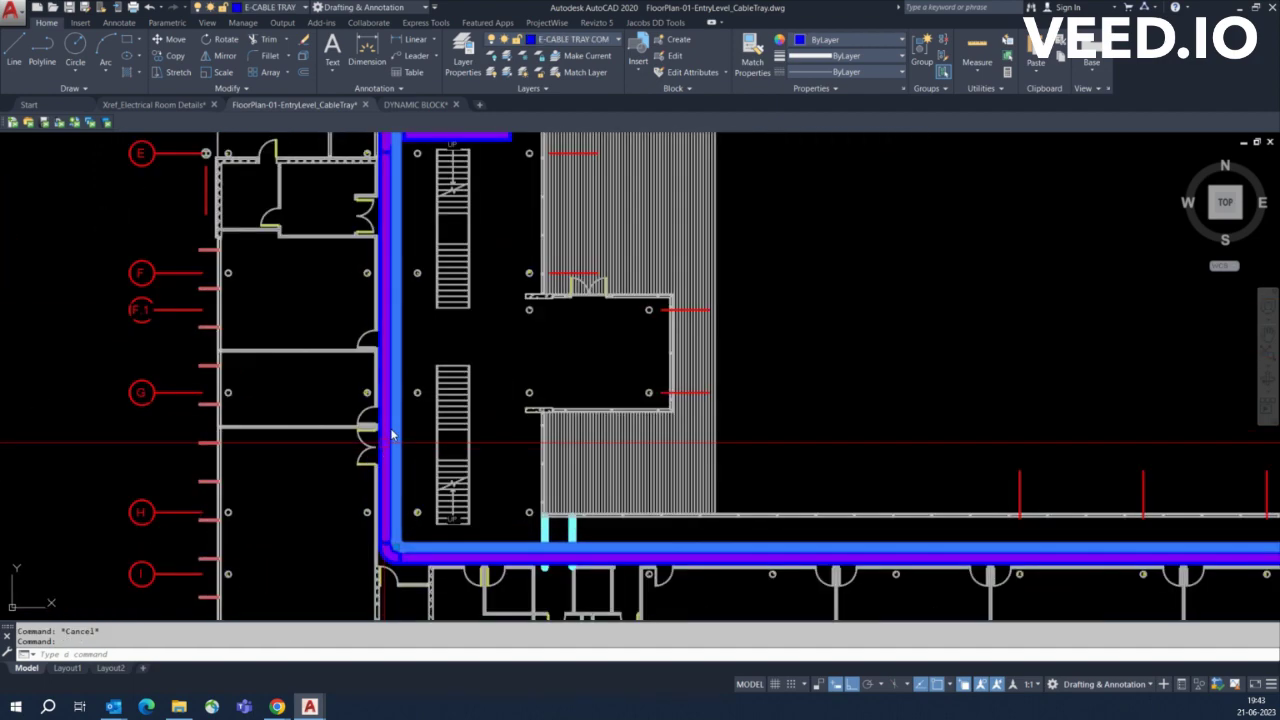
pyautogui.scroll(-2, 467, 390)
pyautogui.scroll(3, 440, 320)
pyautogui.scroll(2, 413, 248)
pyautogui.click(391, 209)
pyautogui.click(389, 208)
pyautogui.scroll(-2, 389, 208)
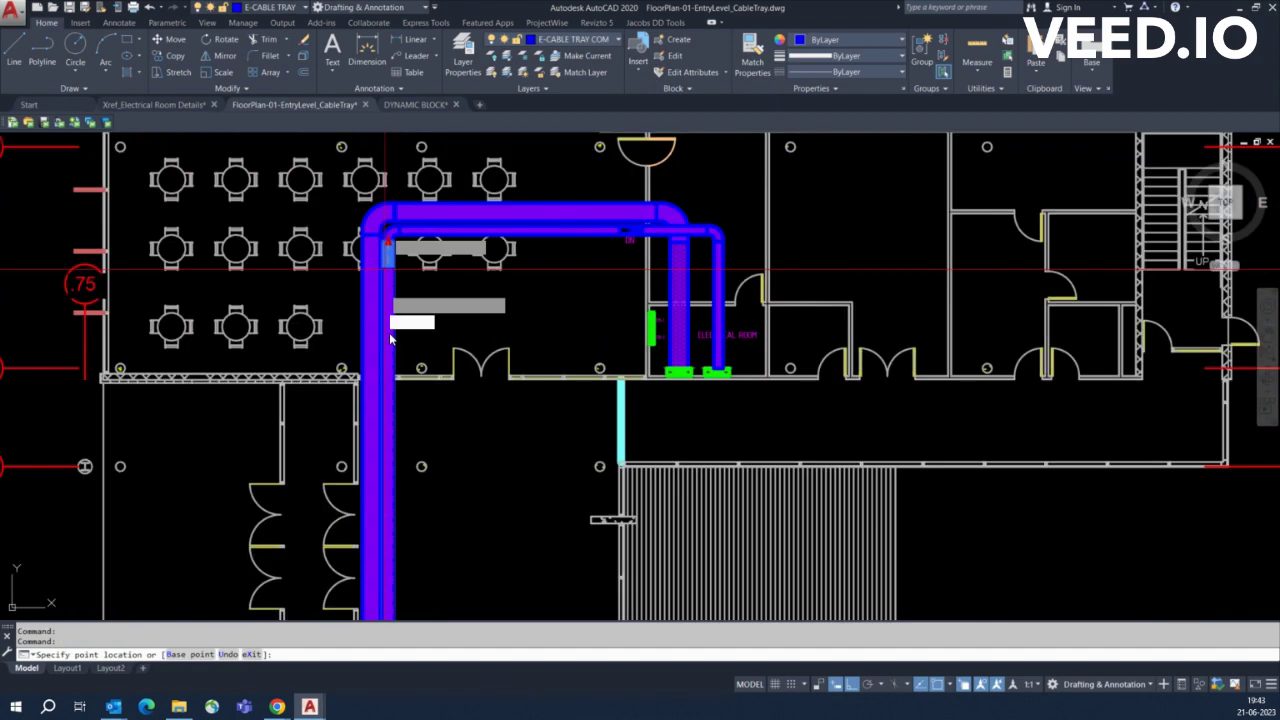
pyautogui.moveTo(384, 607); pyautogui.dragTo(393, 390, button='middle')
pyautogui.scroll(5, 393, 390)
pyautogui.scroll(3, 420, 410)
pyautogui.scroll(2, 330, 360)
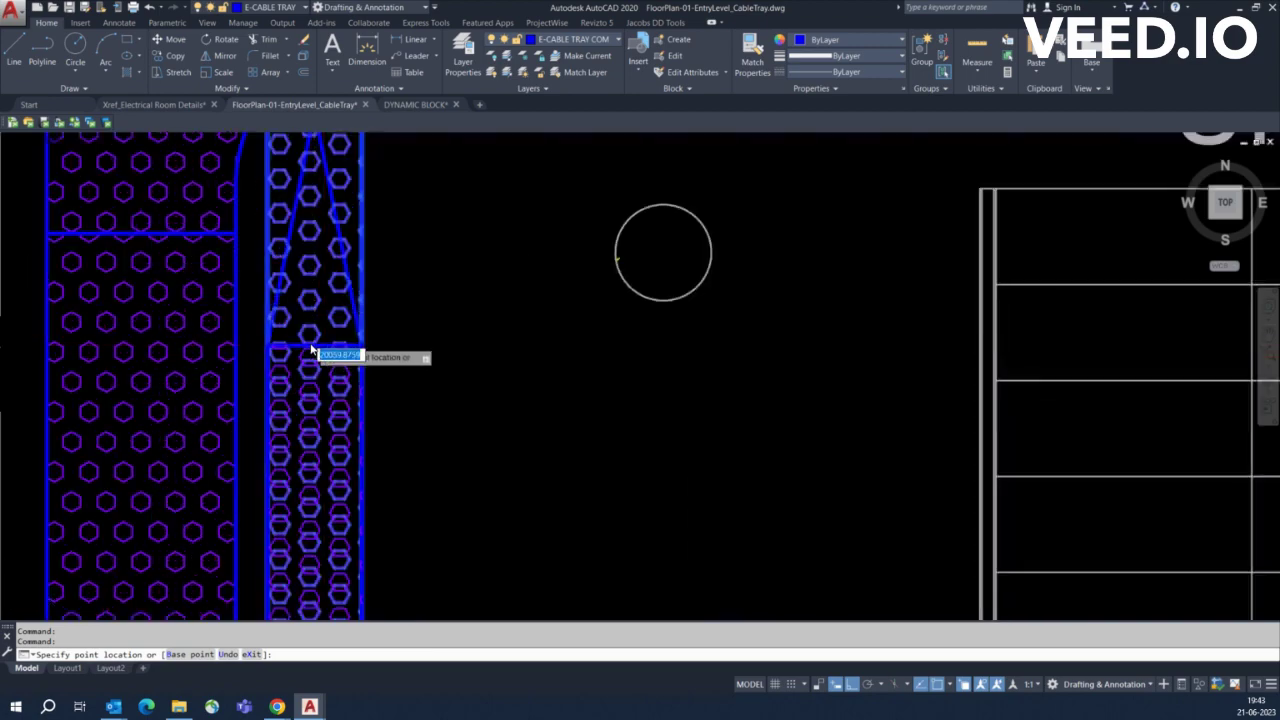
pyautogui.scroll(2, 310, 352)
pyautogui.press('Escape')
pyautogui.scroll(-5, 310, 352)
pyautogui.scroll(-2, 400, 380)
pyautogui.moveTo(414, 200); pyautogui.dragTo(414, 320, button='middle')
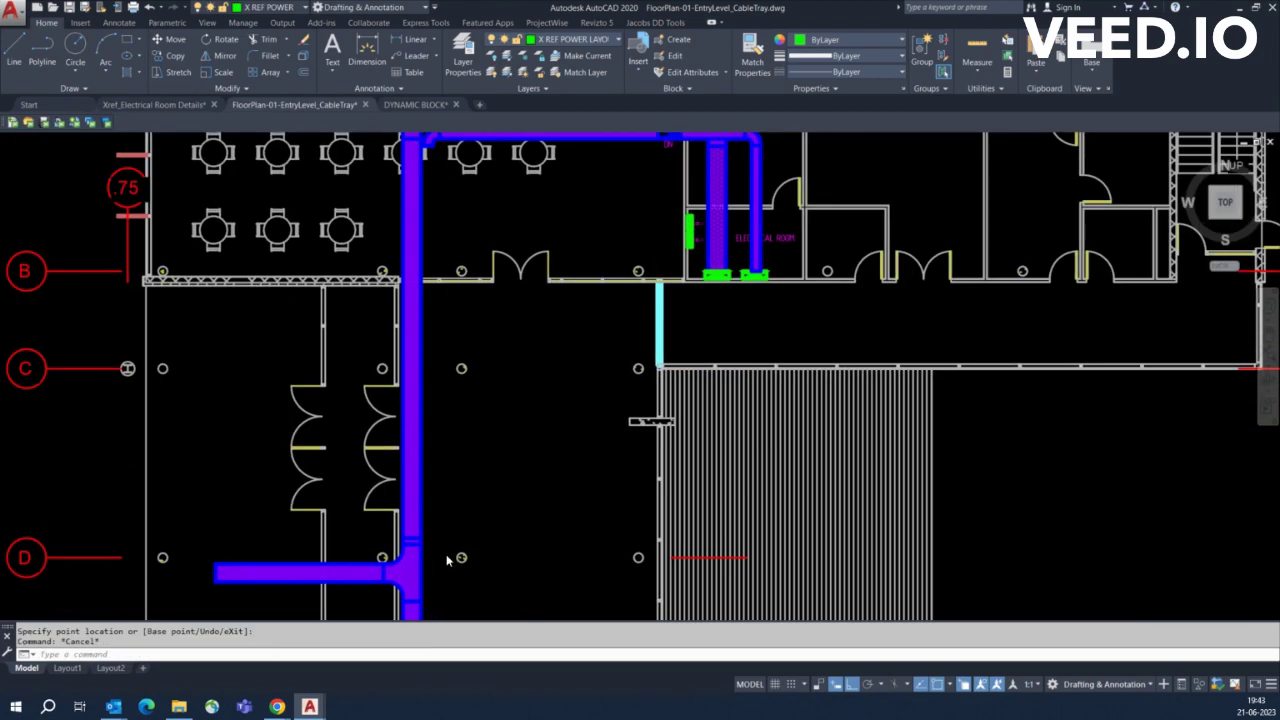
pyautogui.scroll(3, 414, 293)
pyautogui.scroll(2, 414, 293)
pyautogui.click(414, 320)
pyautogui.click(393, 322)
pyautogui.scroll(-5, 413, 480)
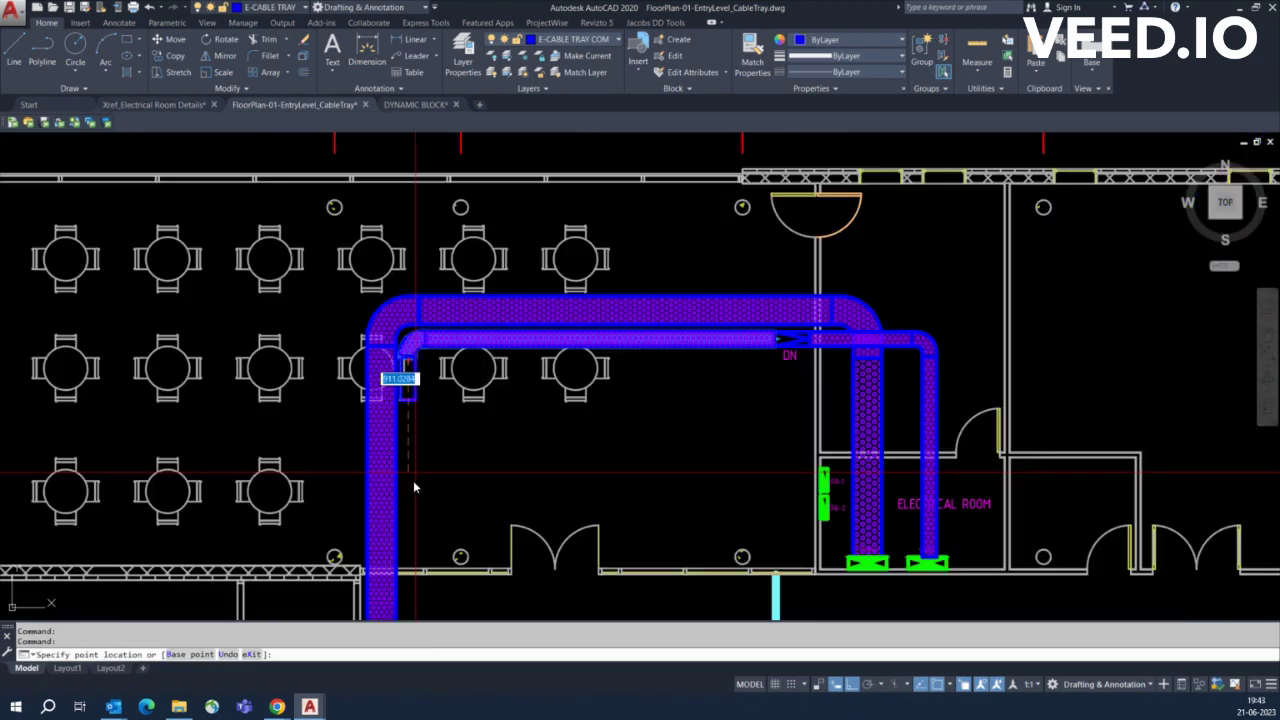
pyautogui.scroll(-3, 445, 460)
pyautogui.scroll(3, 444, 460)
pyautogui.scroll(4, 376, 435)
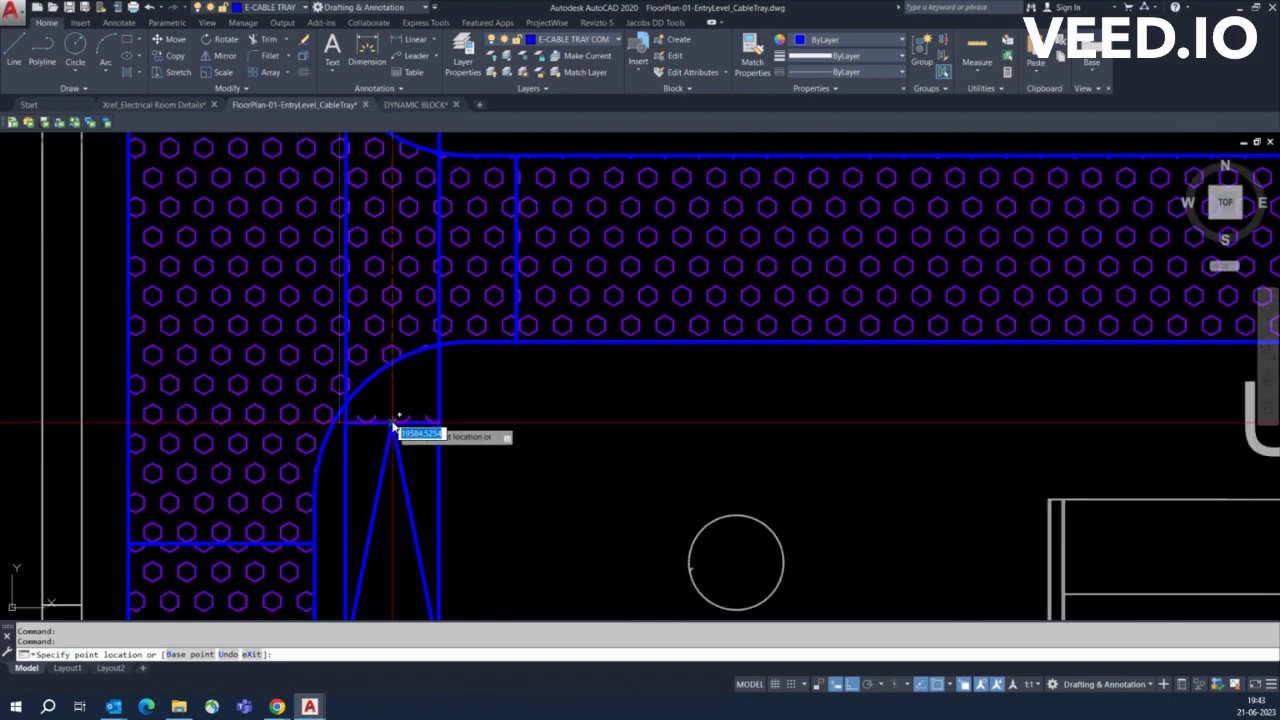
pyautogui.press('Escape')
pyautogui.scroll(-5, 393, 425)
pyautogui.scroll(-1, 553, 418)
pyautogui.press('Escape')
pyautogui.moveTo(856, 261); pyautogui.dragTo(880, 369, button='middle')
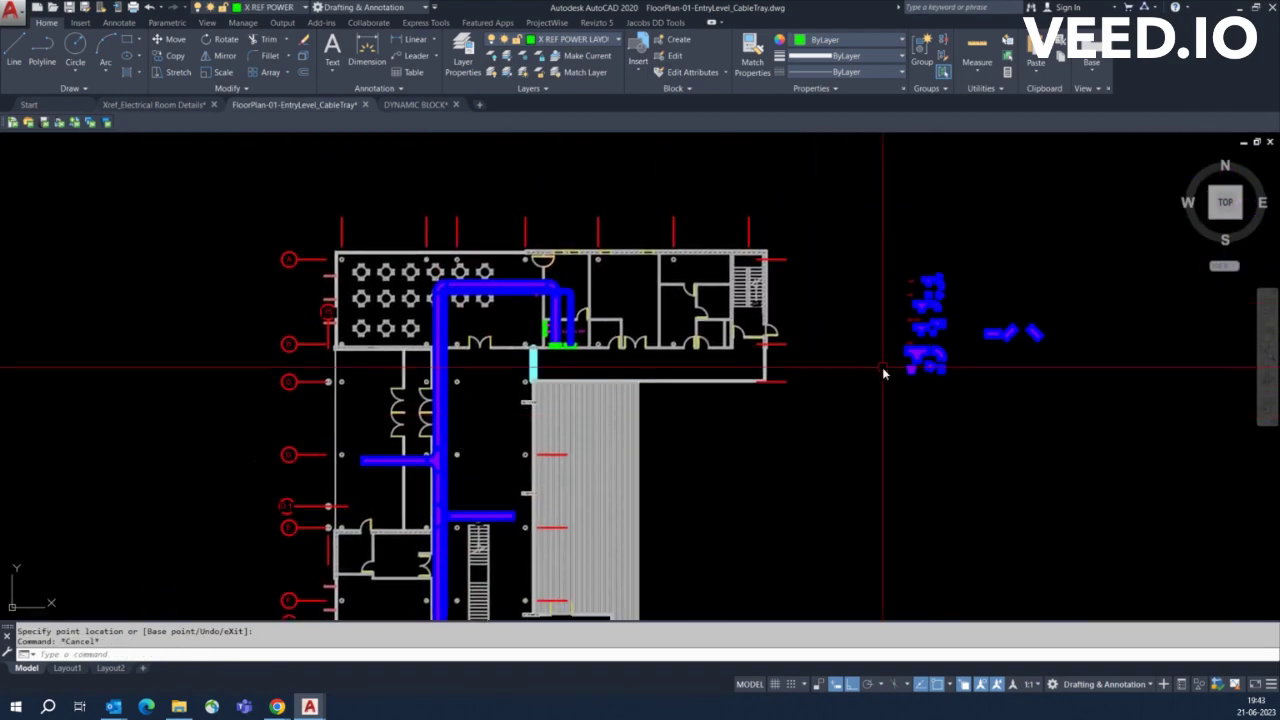
pyautogui.scroll(4, 543, 300)
pyautogui.scroll(3, 566, 357)
pyautogui.scroll(4, 650, 350)
# Copy the ELECTRICAL ROOM label to use as the tray note
pyautogui.write('co')
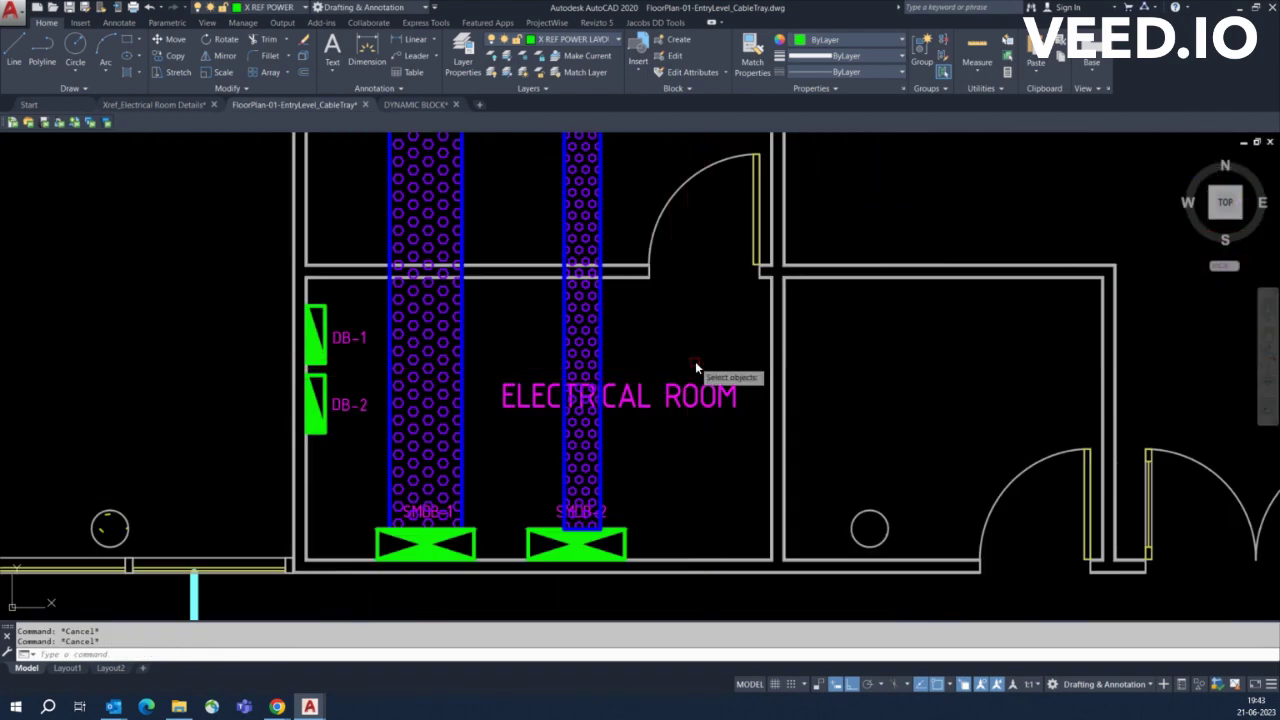
pyautogui.press('Return')
pyautogui.click(737, 394)
pyautogui.scroll(-5, 737, 394)
pyautogui.scroll(5, 614, 470)
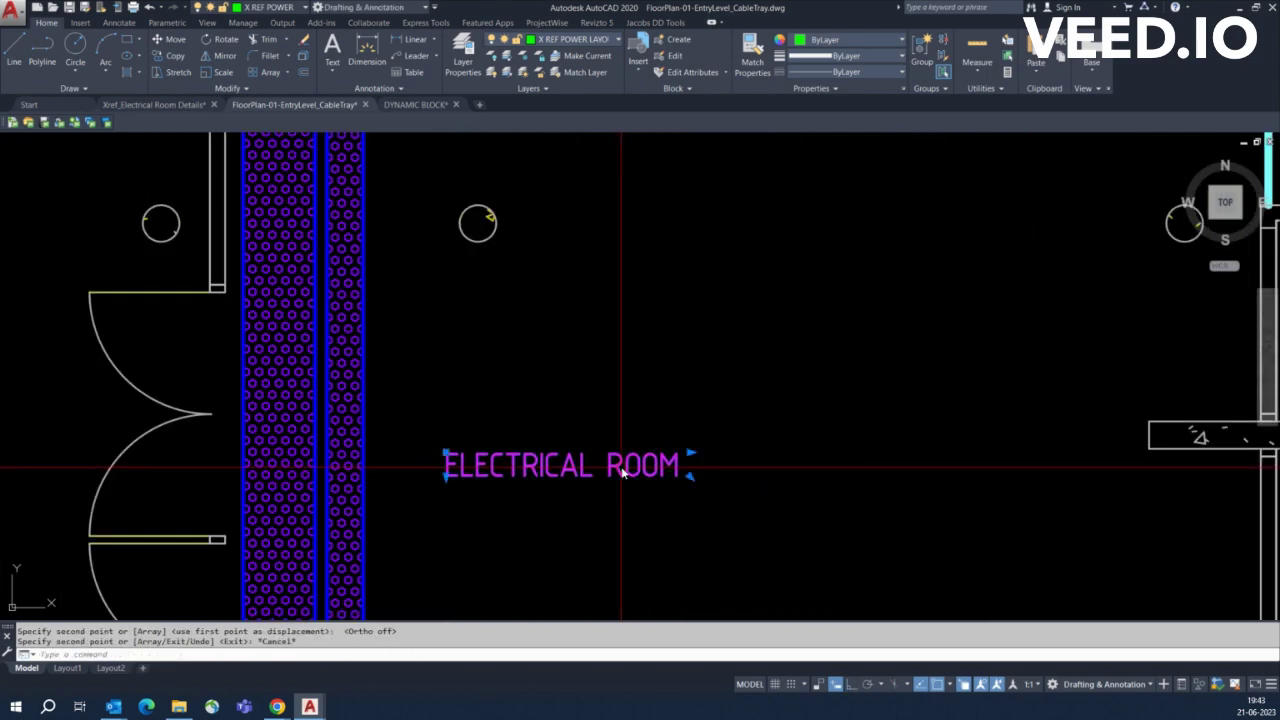
pyautogui.click(845, 42)
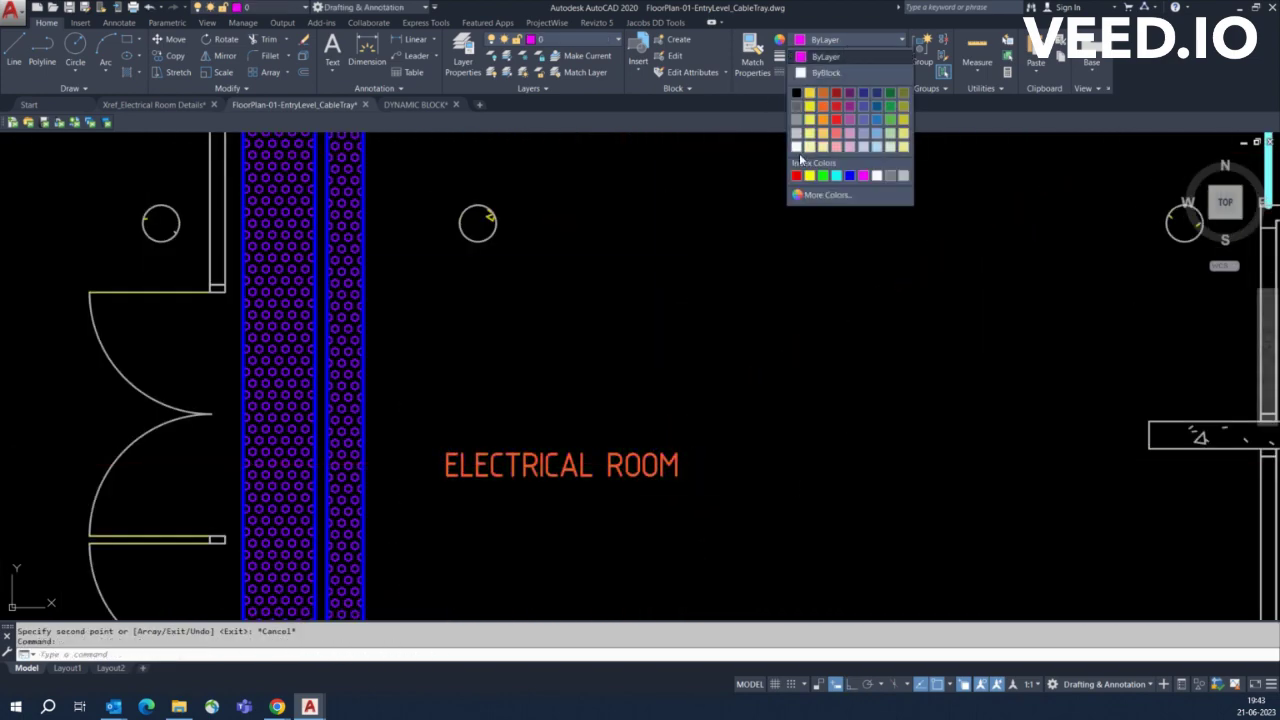
pyautogui.click(876, 177)
pyautogui.press('Escape')
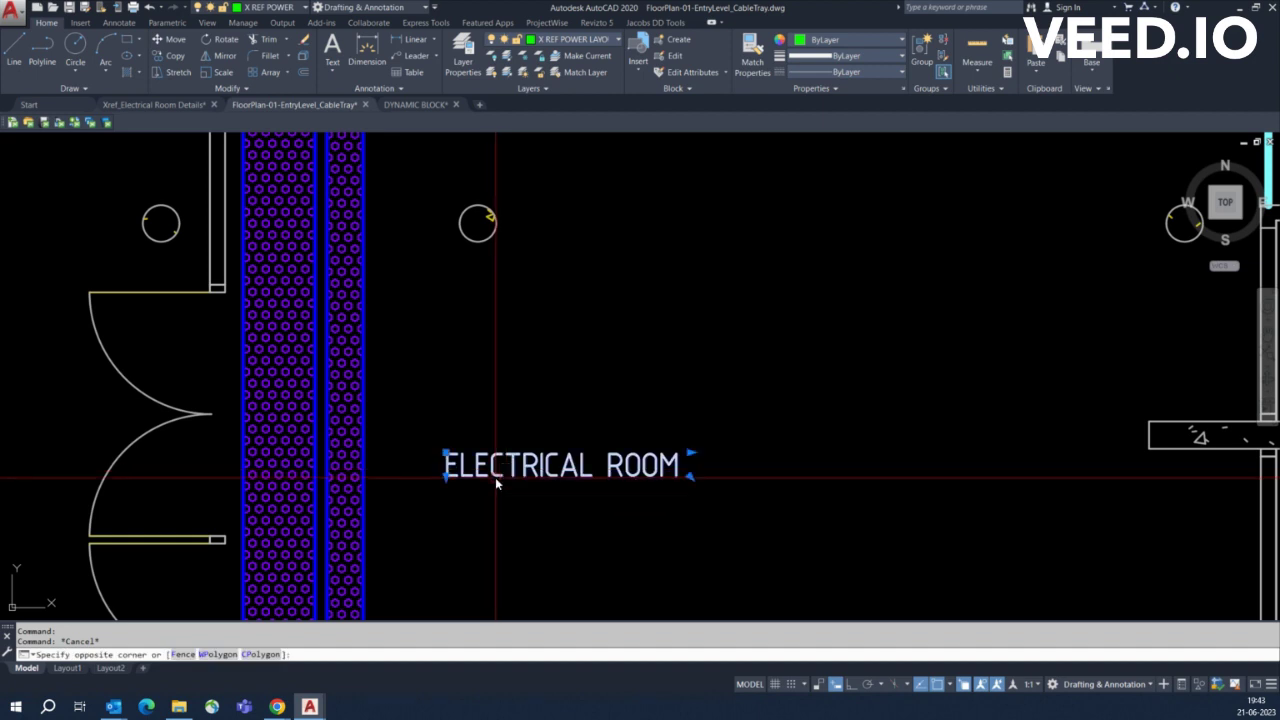
# Edit the copied text into the 600 MM CABLE TRAY @ HIGHT LEVEL note on one line
pyautogui.doubleClick(495, 477)
pyautogui.write('600 MM CABLE TRAY @ HIGHT LEVEL')
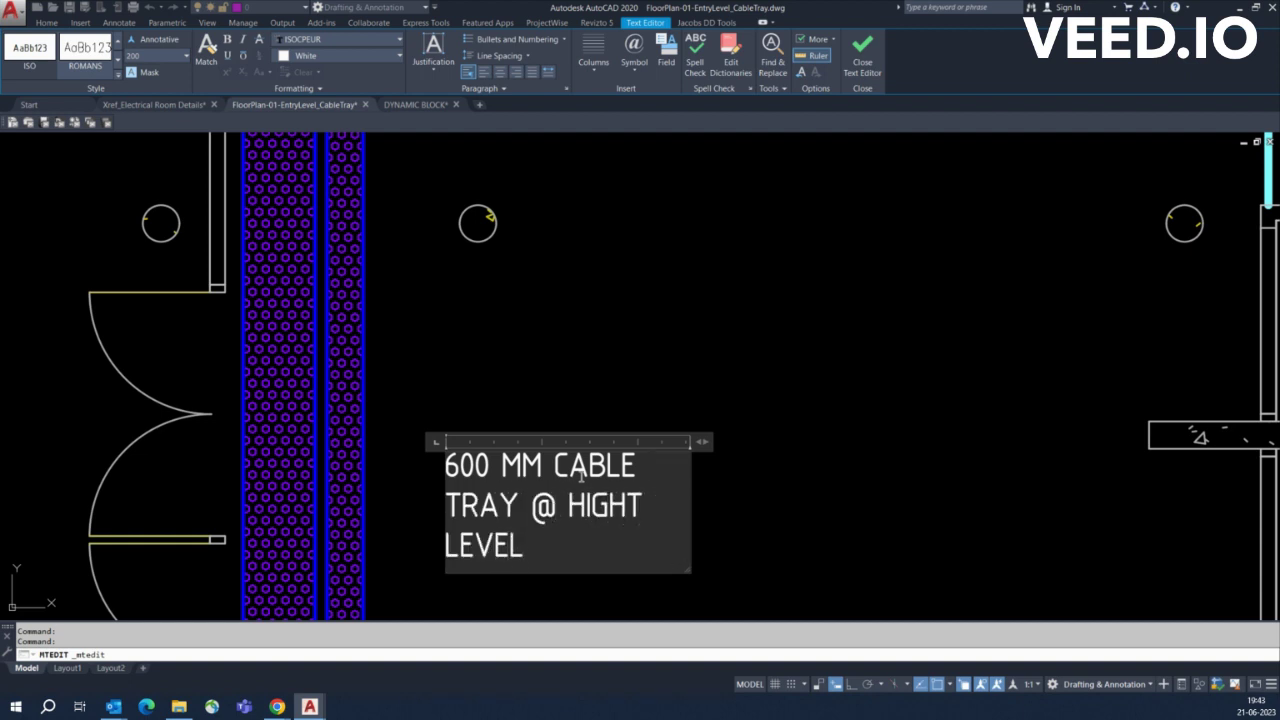
pyautogui.moveTo(704, 443); pyautogui.dragTo(954, 441)
pyautogui.click(590, 395)
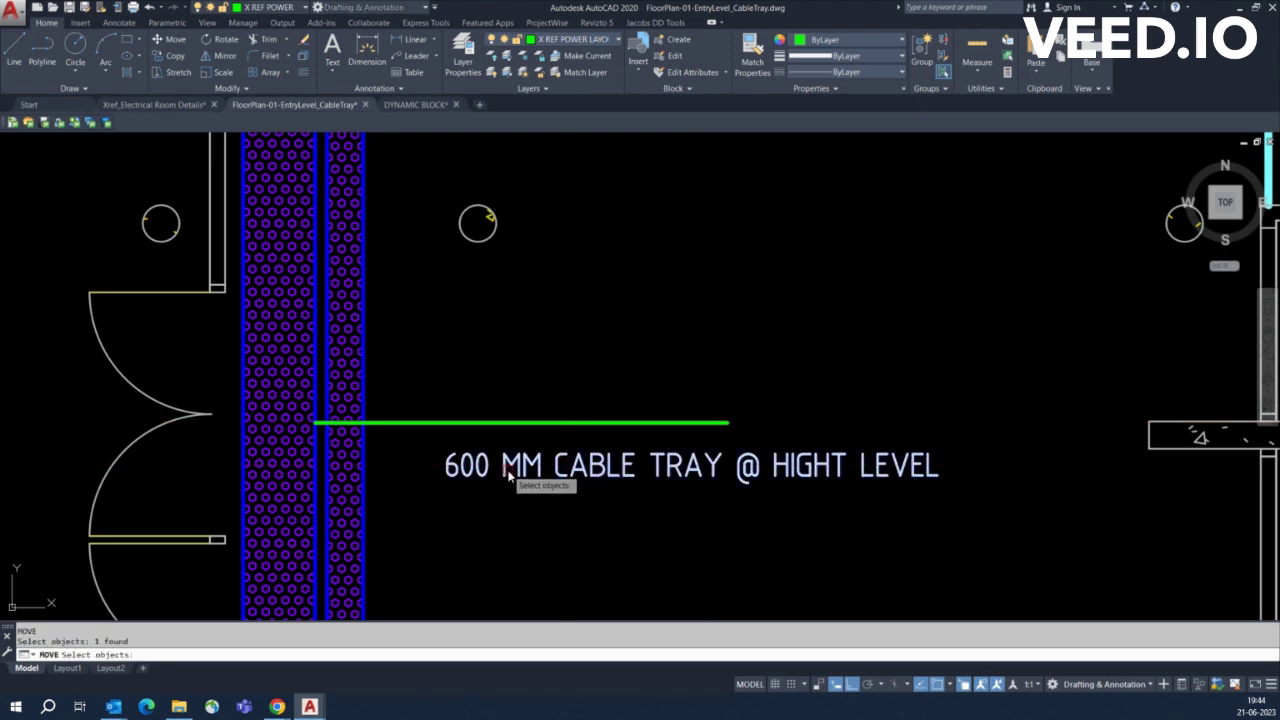
pyautogui.press('Return')
pyautogui.click(1003, 442)
pyautogui.click(1003, 372)
# Stretch the green leader line so it underlines the tray note
pyautogui.write('s')
pyautogui.press('Return')
pyautogui.click(842, 327)
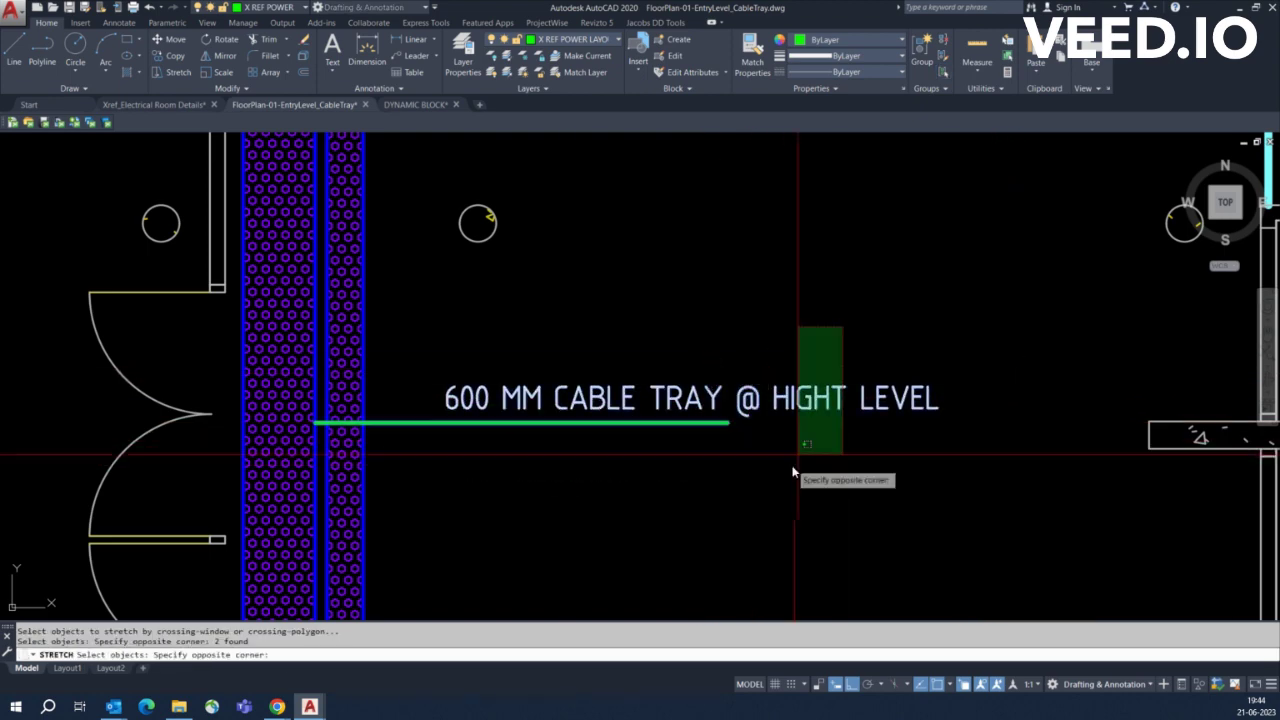
pyautogui.click(793, 470)
pyautogui.press('Return')
pyautogui.click(690, 485)
pyautogui.press('Escape')
# Copy the 600 mm note and its underline just below the original
pyautogui.moveTo(612, 458); pyautogui.dragTo(621, 400, button='middle')
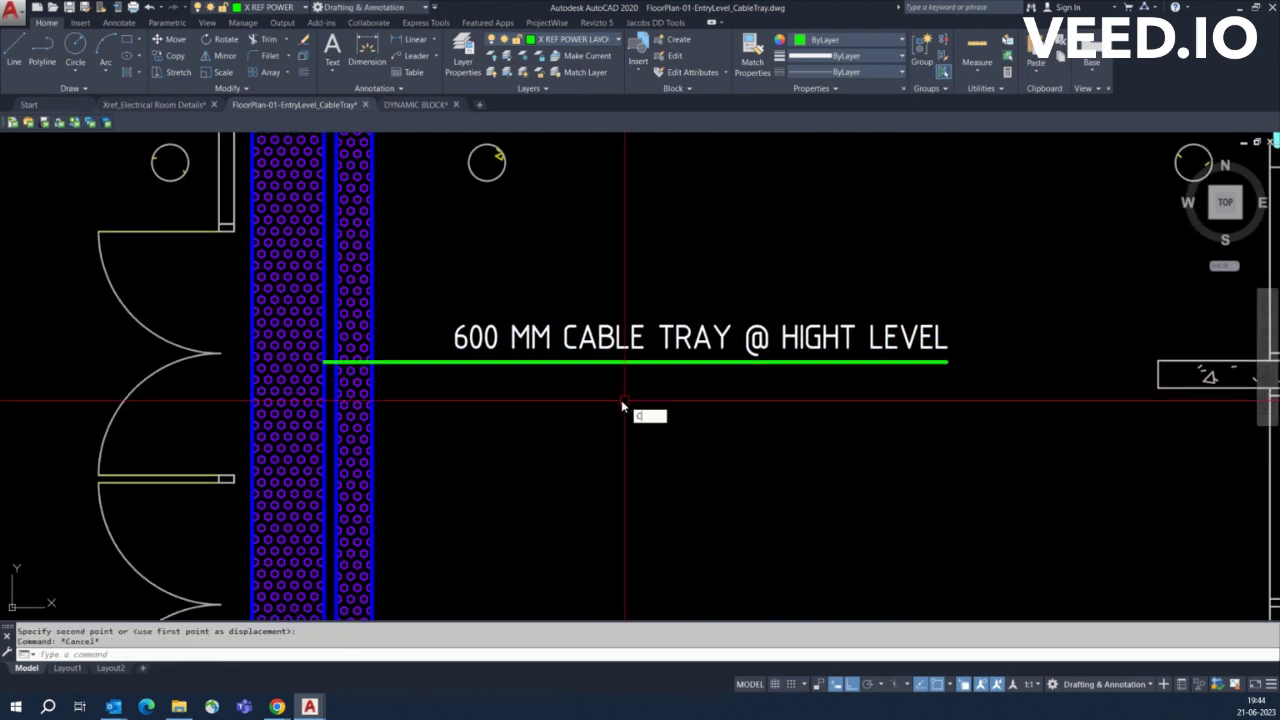
pyautogui.press('Return')
pyautogui.click(549, 385)
pyautogui.click(579, 472)
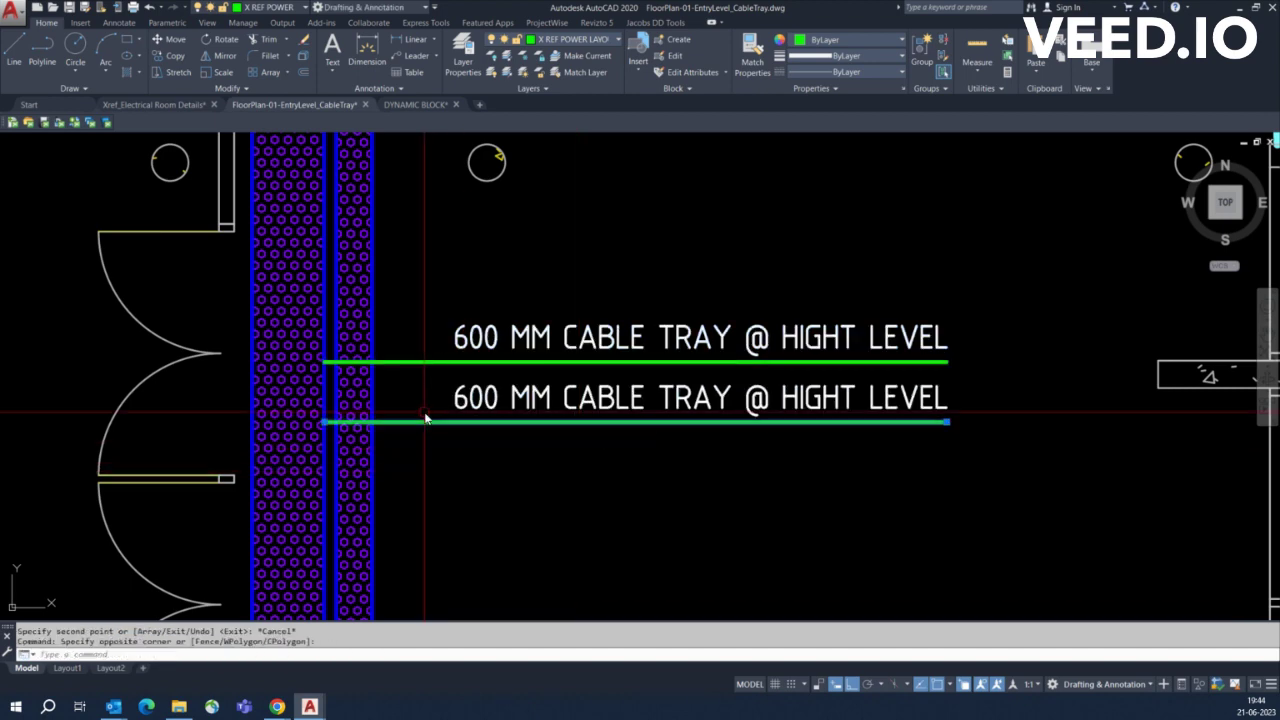
pyautogui.press('Escape')
pyautogui.scroll(3, 315, 422)
pyautogui.press('Escape')
pyautogui.scroll(-3, 429, 424)
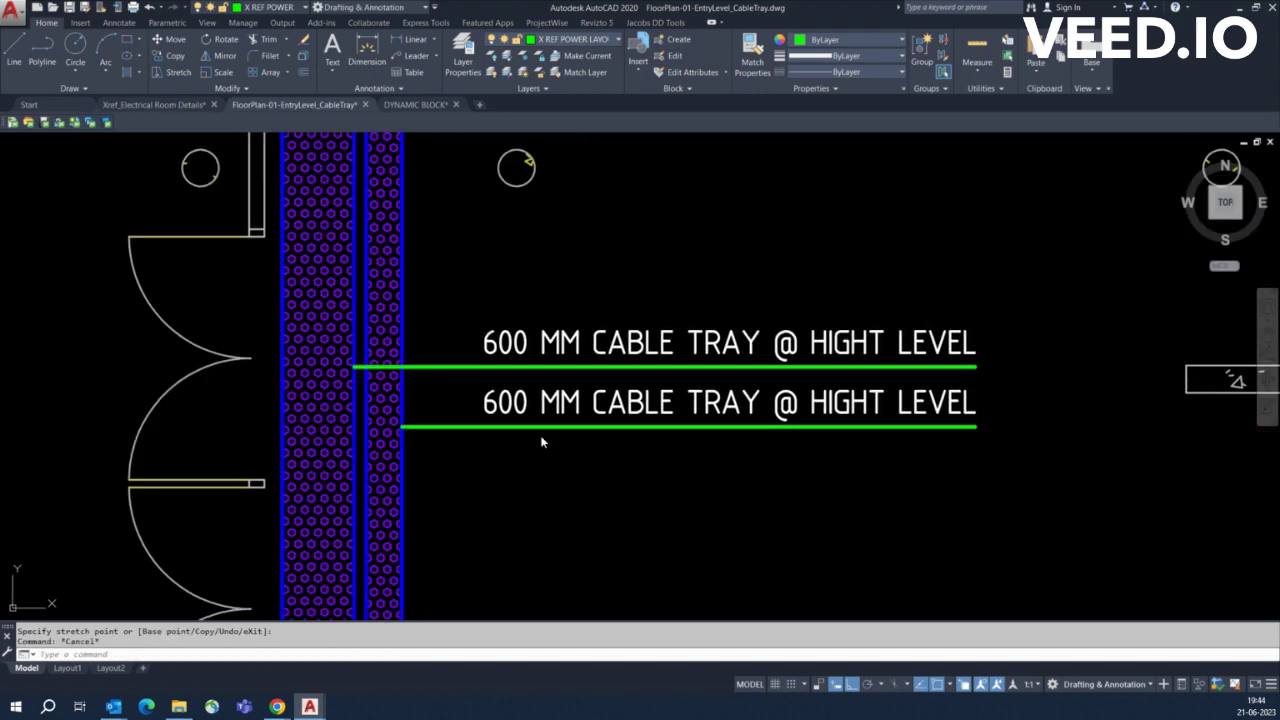
# Check the tray width with a DLI linear dimension, then cancel it
pyautogui.doubleClick(553, 405)
pyautogui.click(366, 434)
pyautogui.write('DLI')
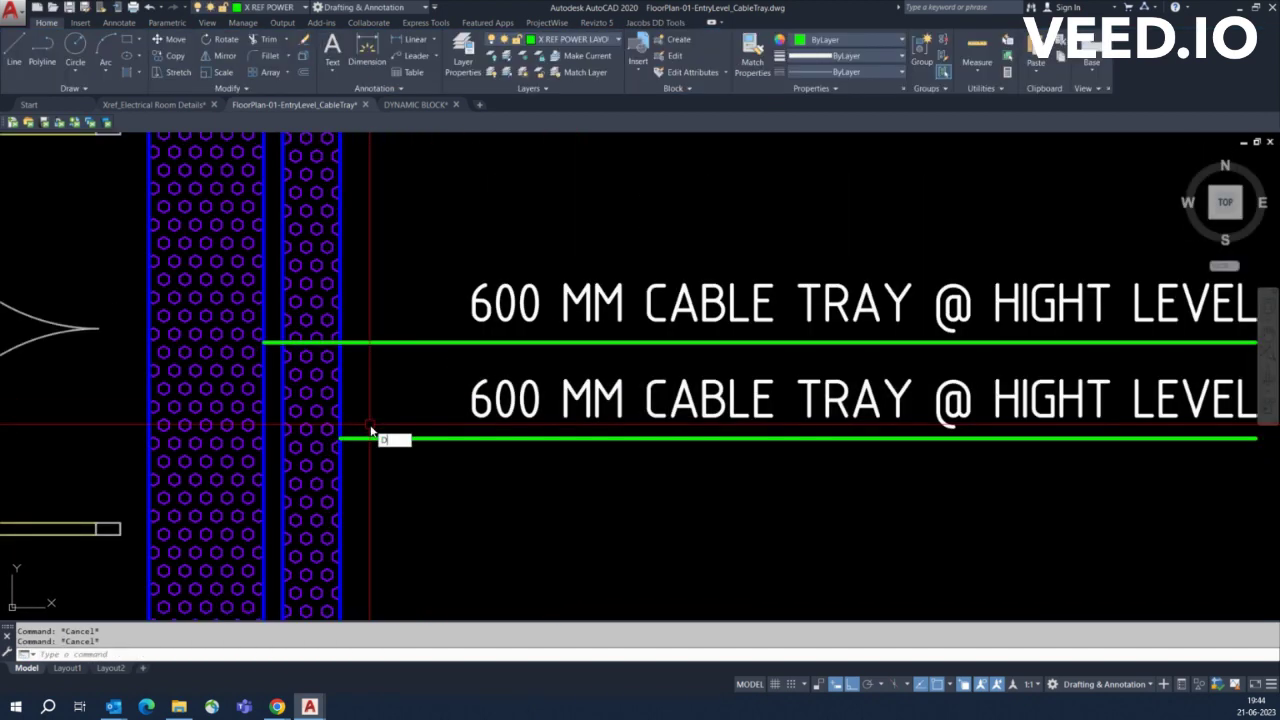
pyautogui.press('Return')
pyautogui.scroll(5, 297, 422)
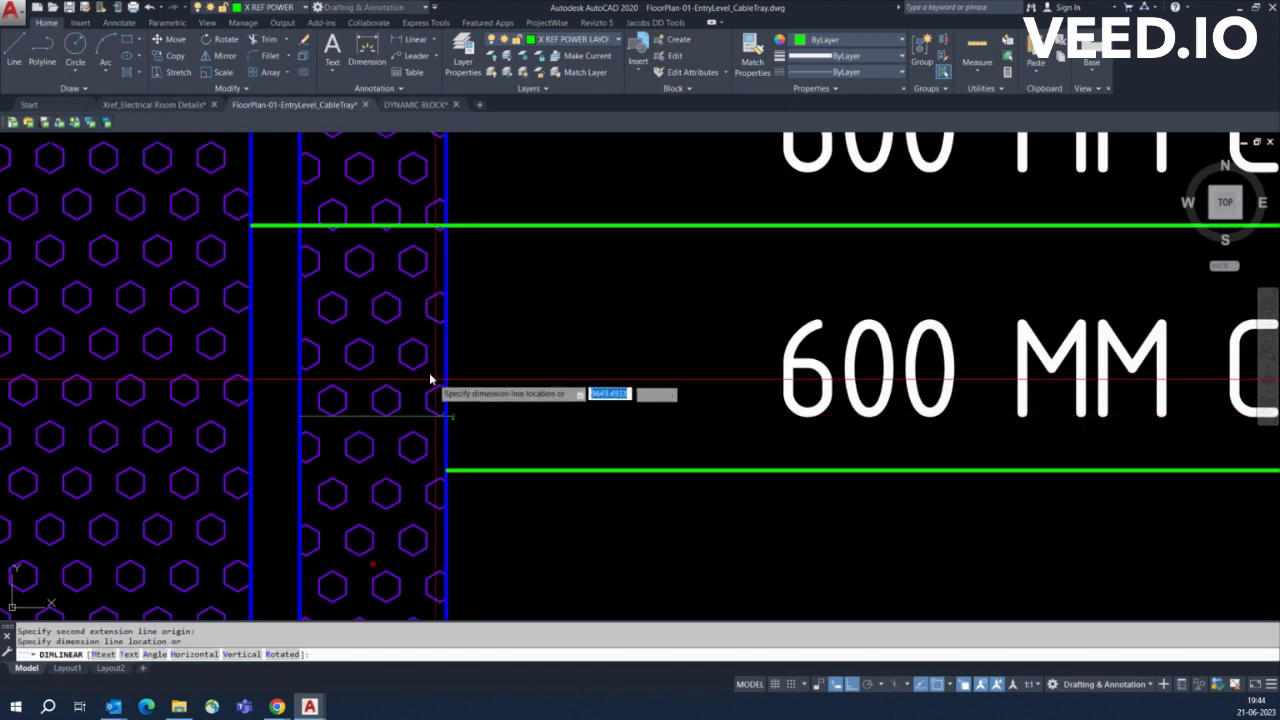
pyautogui.scroll(3, 354, 383)
pyautogui.scroll(2, 374, 391)
pyautogui.click(374, 391)
pyautogui.press('Escape')
pyautogui.scroll(-5, 794, 435)
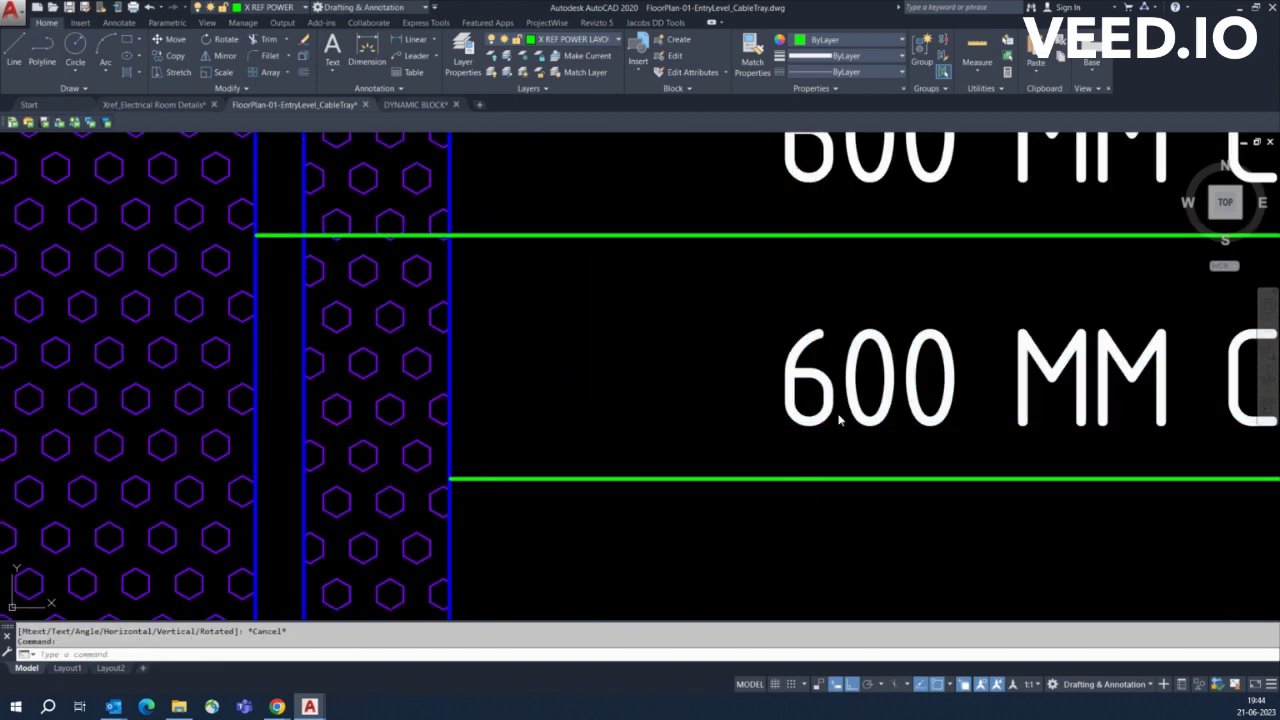
# Change the lower note to read 300 MM CABLE TRAY @ HIGHT LEVEL
pyautogui.doubleClick(788, 412)
pyautogui.click(764, 400)
pyautogui.scroll(-5, 563, 451)
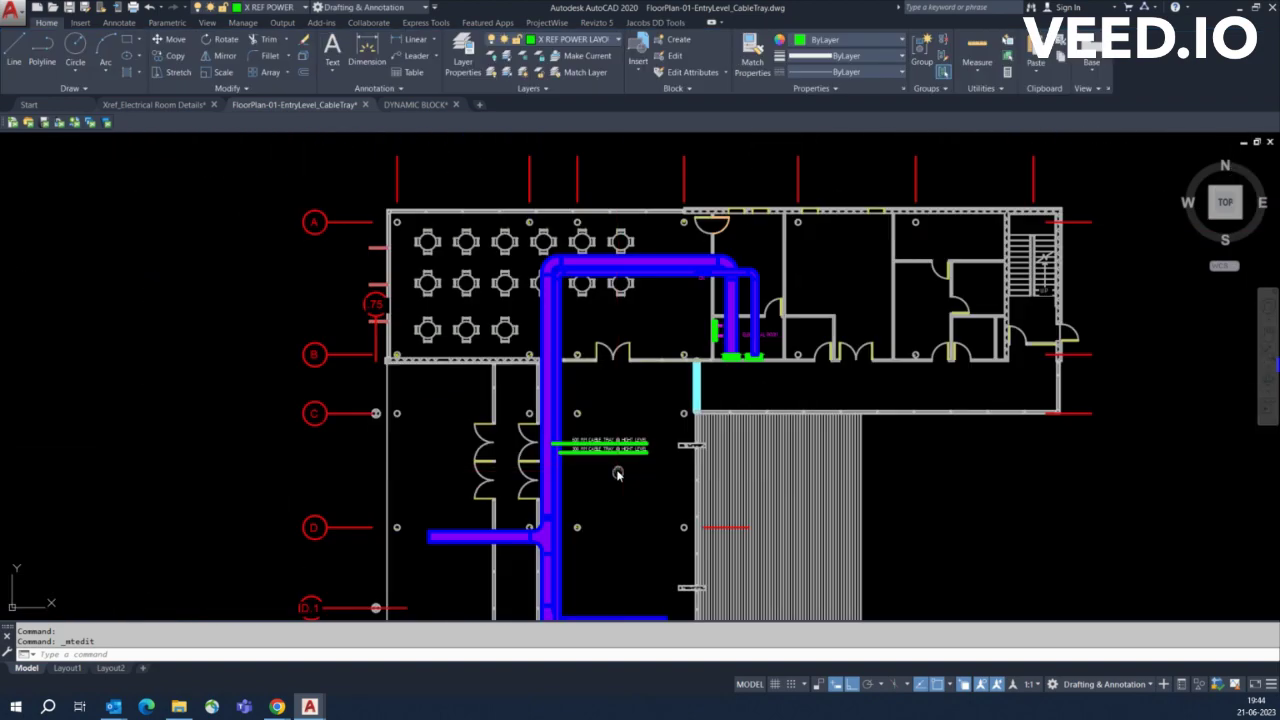
pyautogui.scroll(4, 594, 400)
pyautogui.scroll(1, 599, 447)
# Copy the 600 MM and 300 MM notes together beside another tray run
pyautogui.write('co')
pyautogui.press('Return')
pyautogui.click(599, 447)
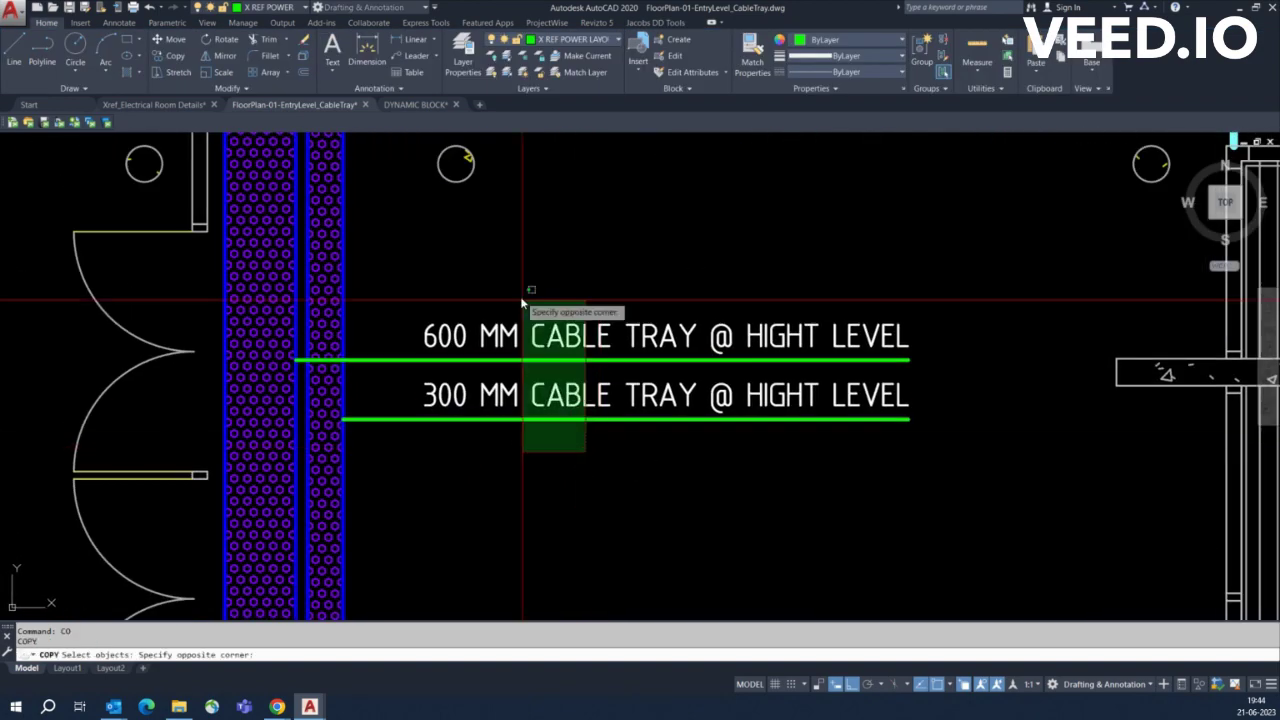
pyautogui.click(520, 296)
pyautogui.press('Return')
pyautogui.scroll(-5, 520, 296)
pyautogui.scroll(-3, 558, 454)
pyautogui.scroll(3, 545, 440)
pyautogui.scroll(1, 545, 435)
pyautogui.click(585, 425)
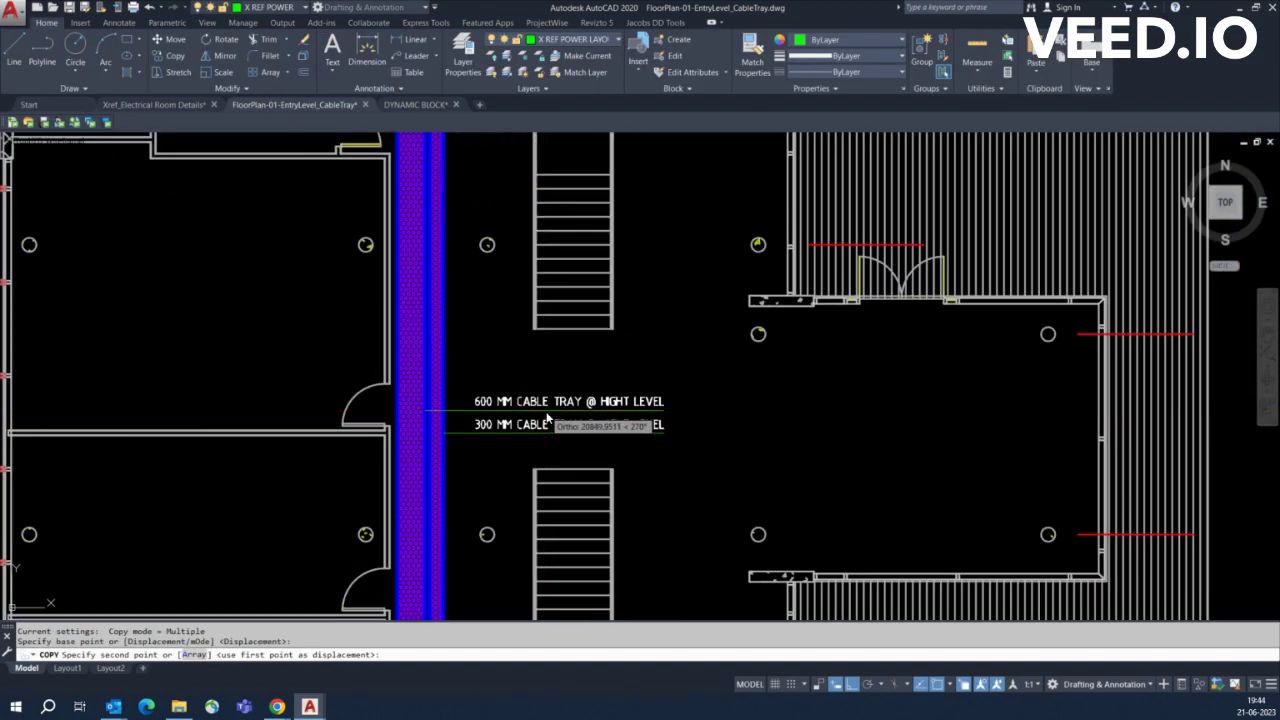
pyautogui.scroll(-3, 600, 440)
pyautogui.press('Escape')
pyautogui.scroll(-1, 622, 477)
# Copy the 300 mm tee fitting onto the main corridor tray
pyautogui.scroll(-4, 569, 336)
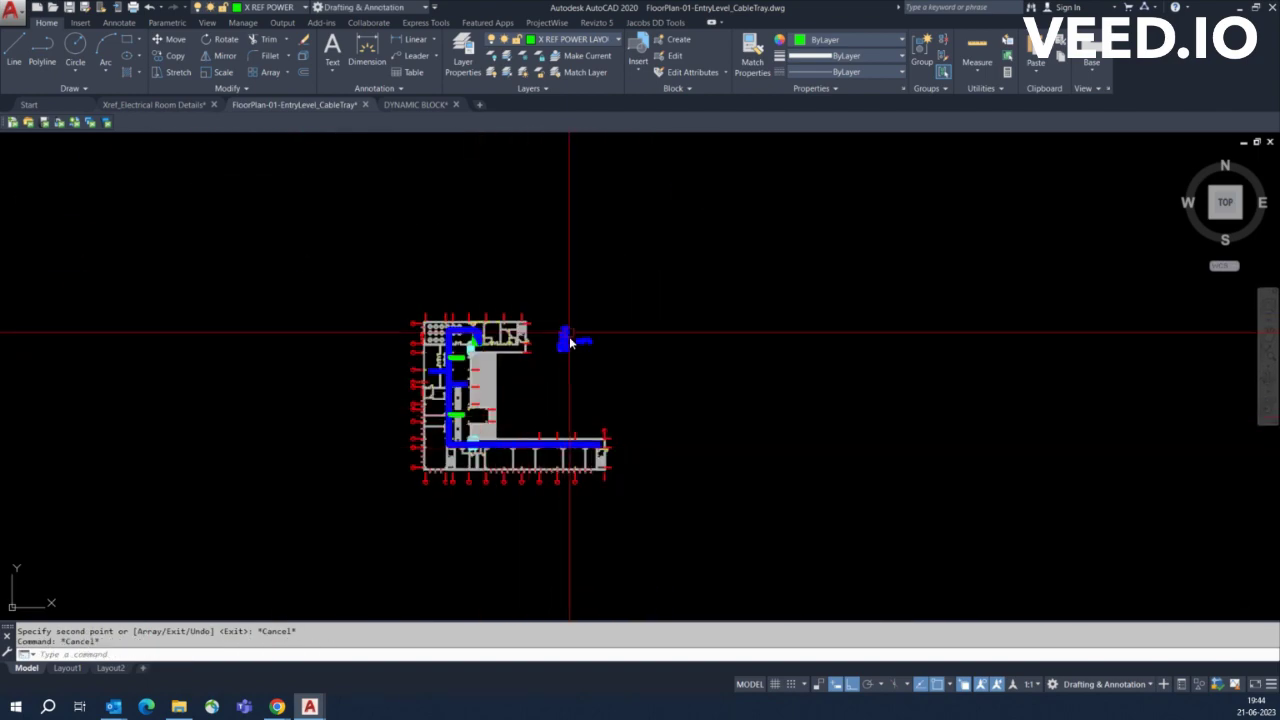
pyautogui.scroll(5, 569, 336)
pyautogui.scroll(2, 525, 290)
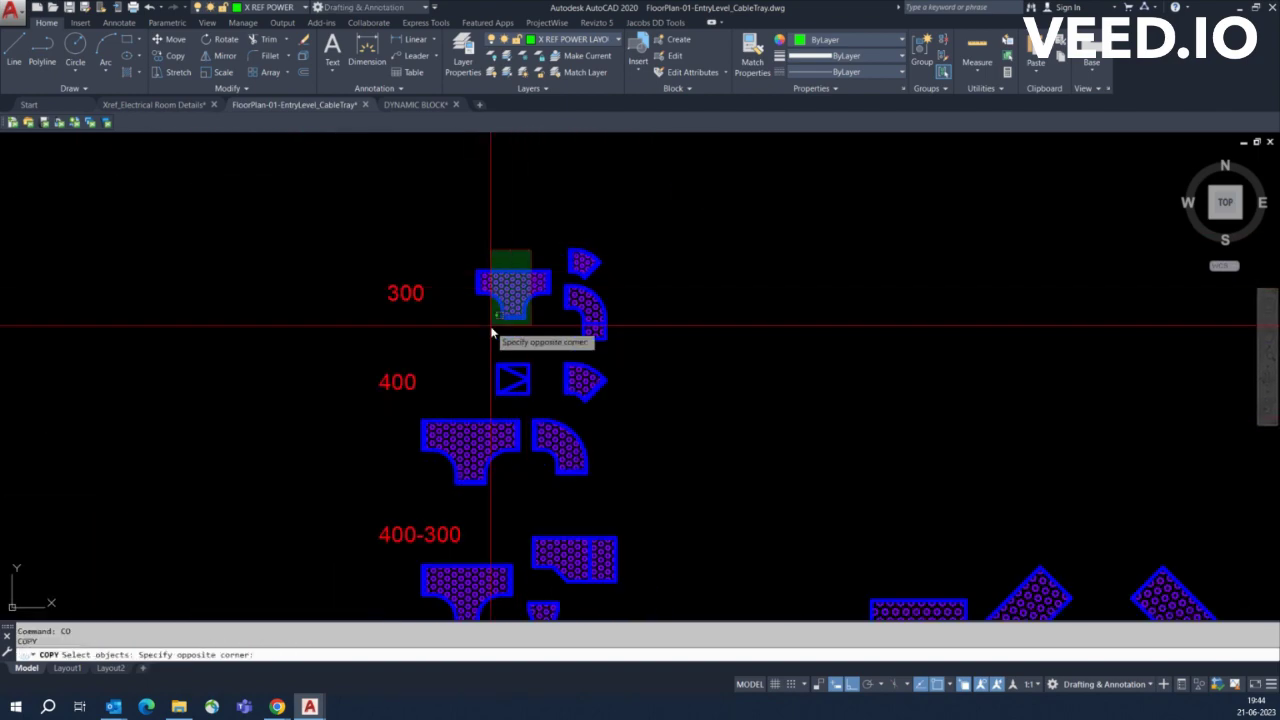
pyautogui.click(492, 333)
pyautogui.press('Return')
pyautogui.click(520, 290)
pyautogui.scroll(-3, 471, 394)
pyautogui.scroll(4, 423, 429)
pyautogui.scroll(2, 418, 410)
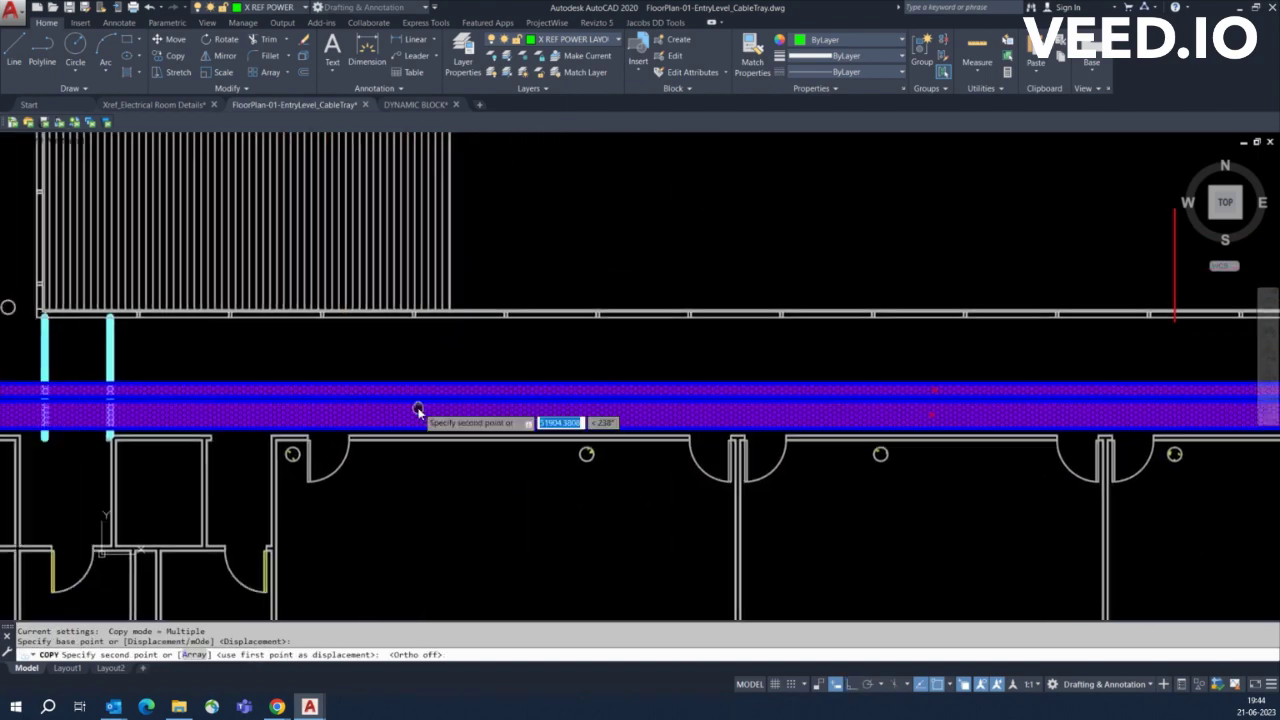
pyautogui.scroll(5, 418, 410)
pyautogui.click(437, 366)
pyautogui.scroll(-1, 480, 370)
pyautogui.press('Escape')
# Place another tee further along the corridor tray and stretch it by its edge grip
pyautogui.scroll(-2, 480, 350)
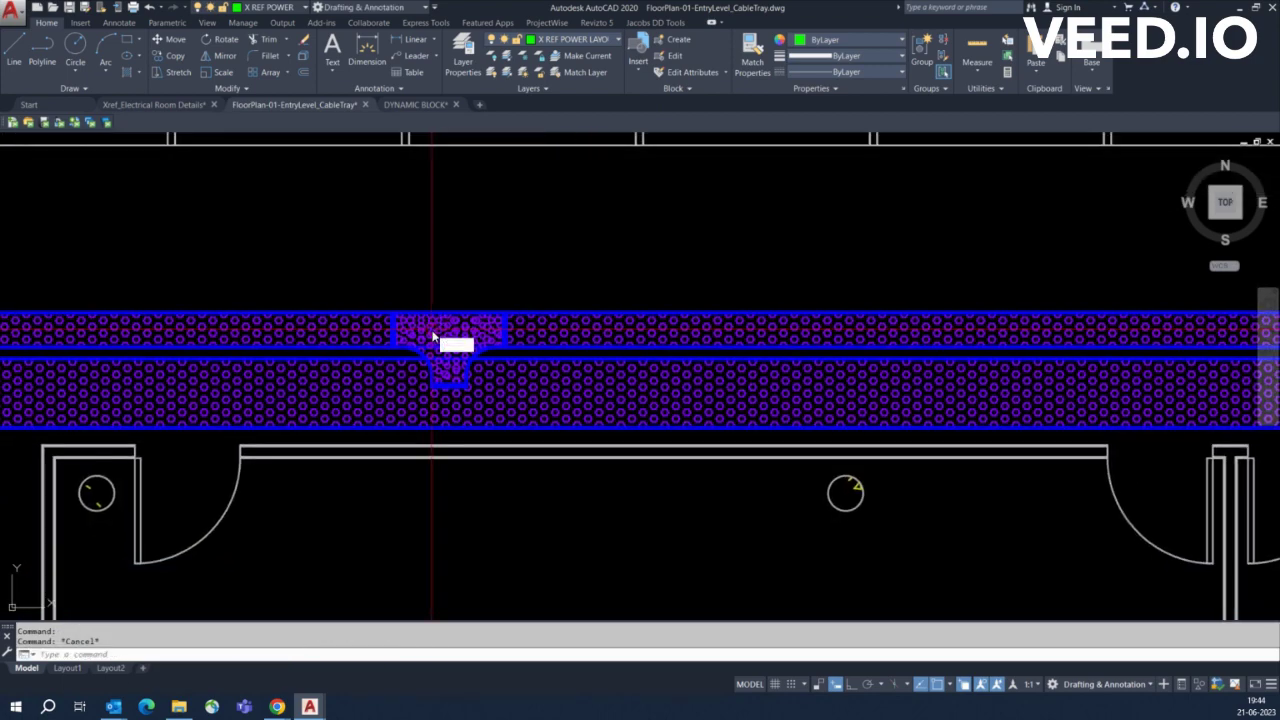
pyautogui.scroll(-3, 332, 371)
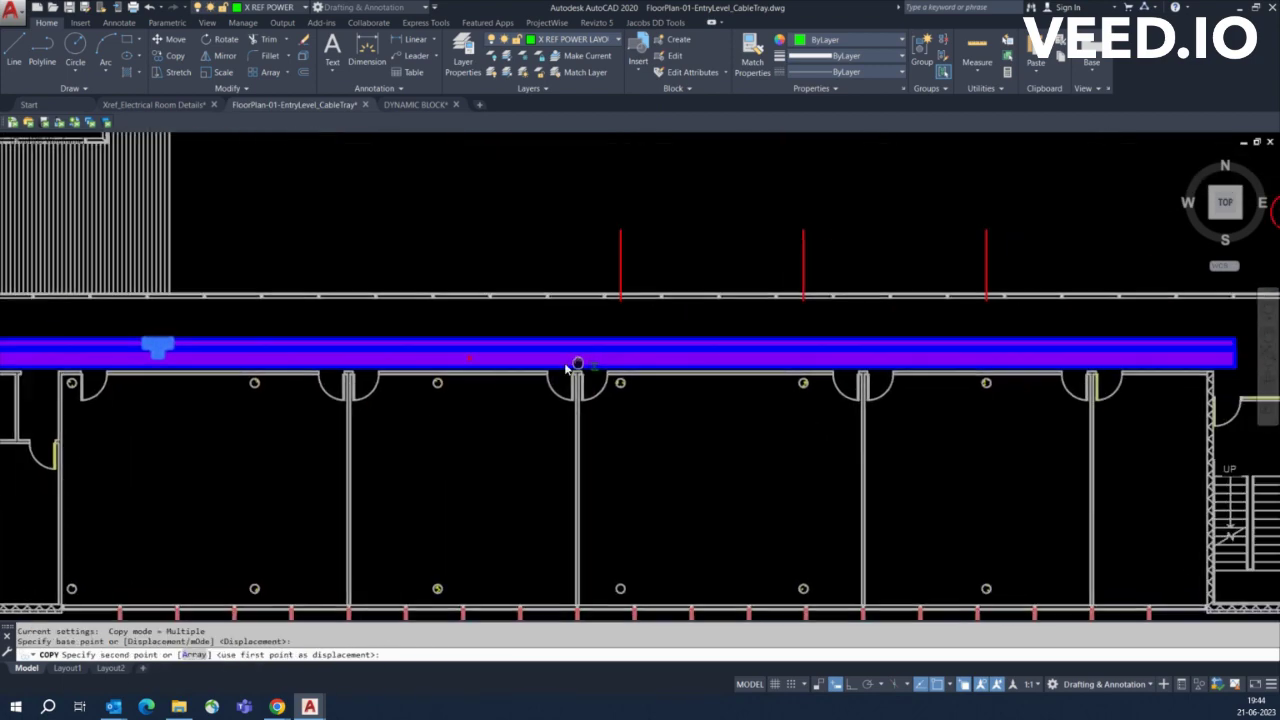
pyautogui.scroll(3, 675, 343)
pyautogui.scroll(-3, 695, 355)
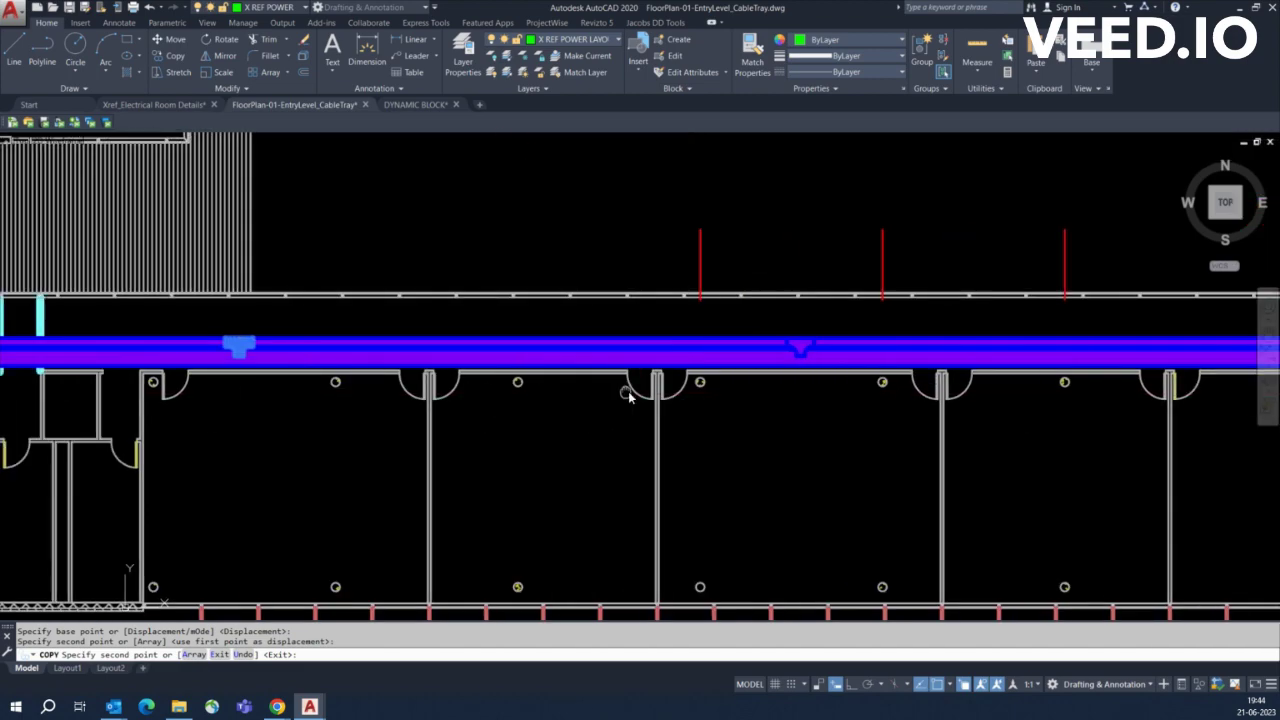
pyautogui.scroll(3, 628, 391)
pyautogui.click(565, 290)
pyautogui.scroll(-2, 395, 425)
pyautogui.scroll(1, 651, 371)
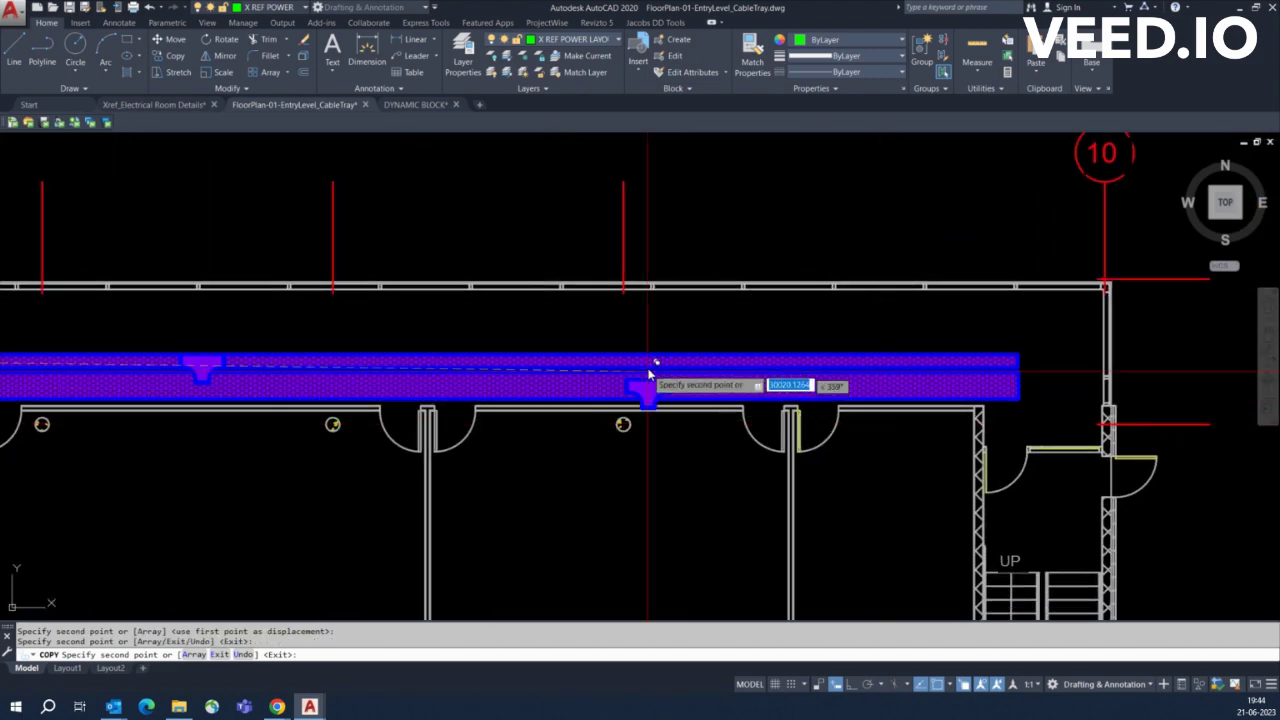
pyautogui.scroll(3, 610, 335)
pyautogui.scroll(-3, 510, 397)
pyautogui.scroll(3, 837, 371)
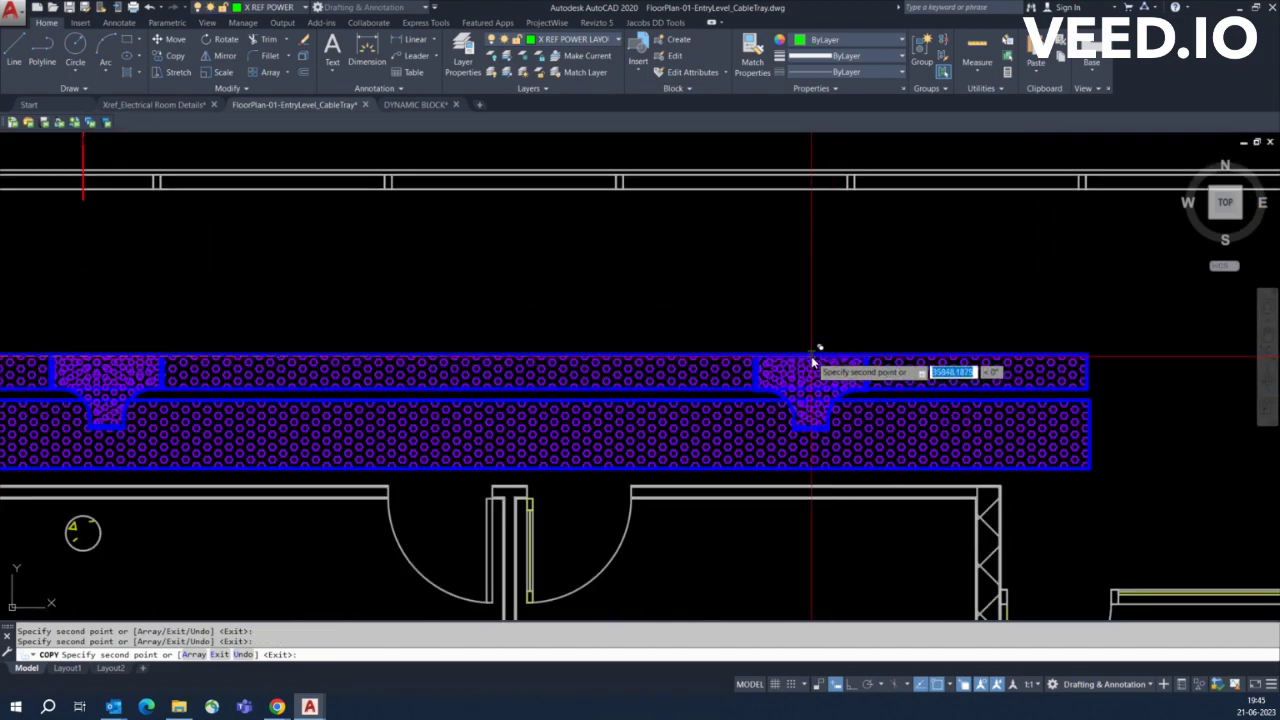
pyautogui.click(812, 428)
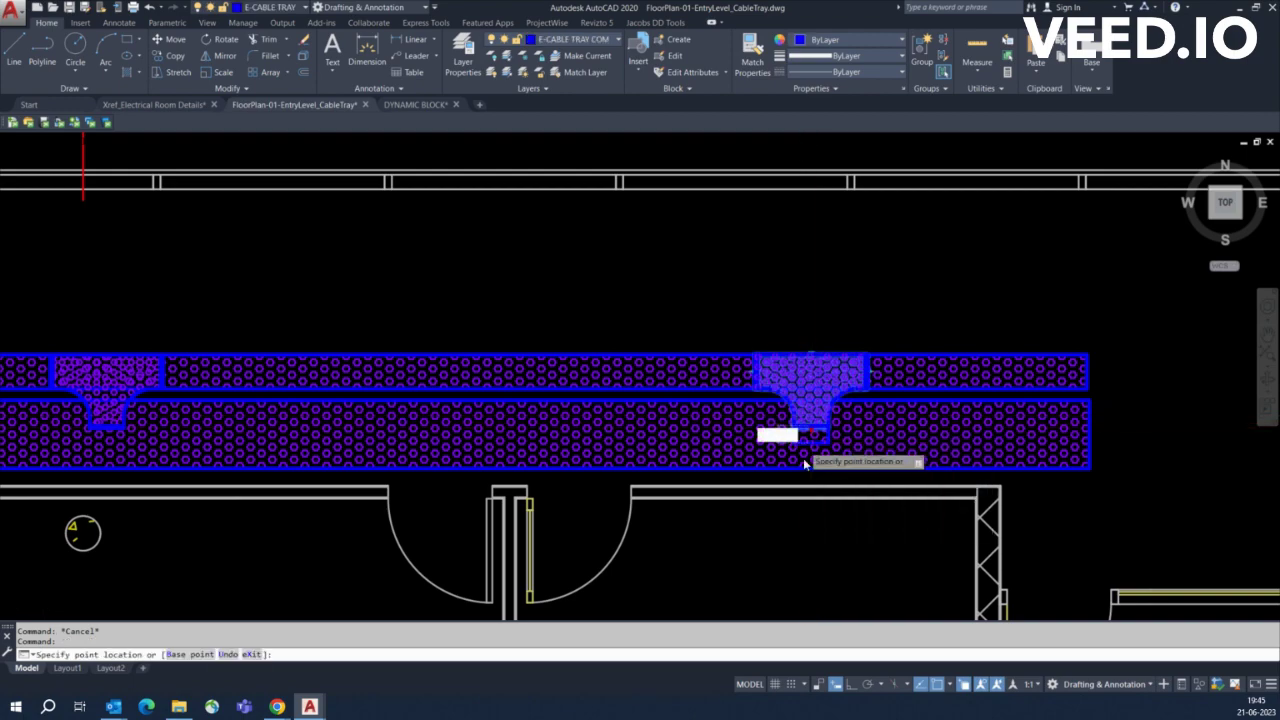
pyautogui.scroll(-3, 805, 470)
pyautogui.scroll(-2, 809, 498)
# Copy the green DB panel from the electrical room to the stairwell tray branch end
pyautogui.press('Escape')
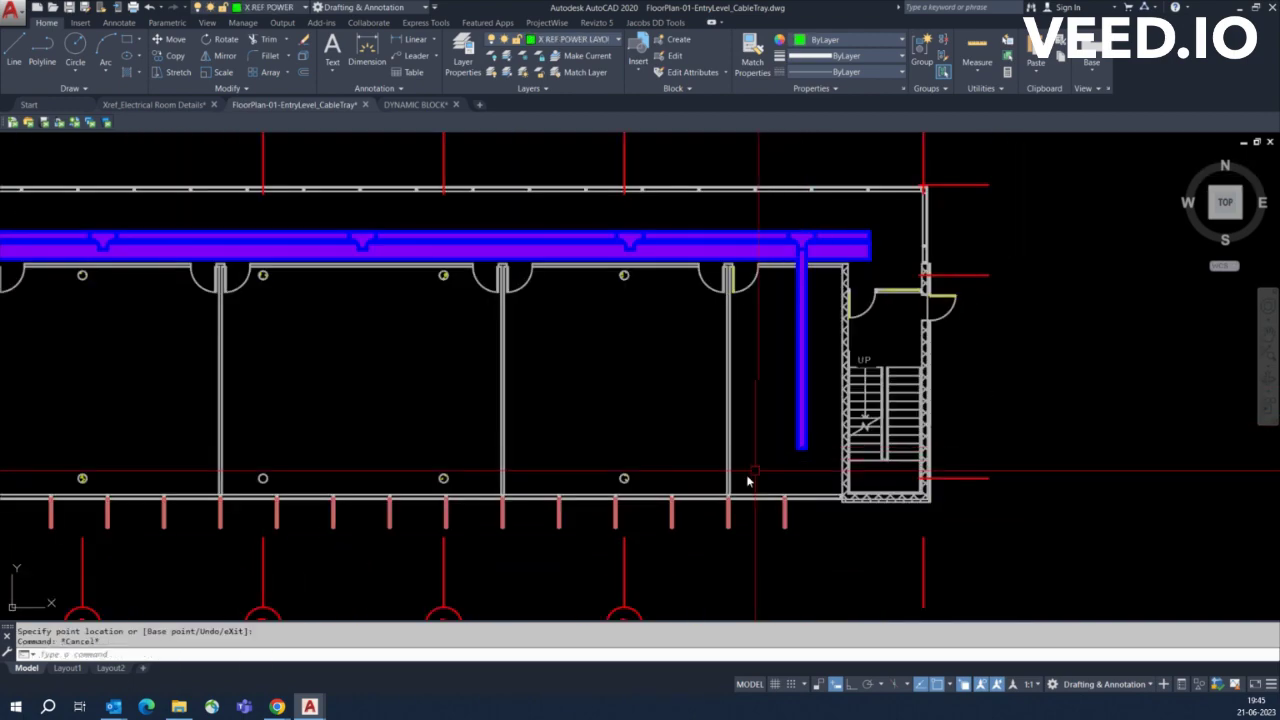
pyautogui.scroll(-5, 700, 450)
pyautogui.scroll(5, 587, 420)
pyautogui.scroll(5, 420, 346)
pyautogui.scroll(1, 480, 390)
pyautogui.write('co')
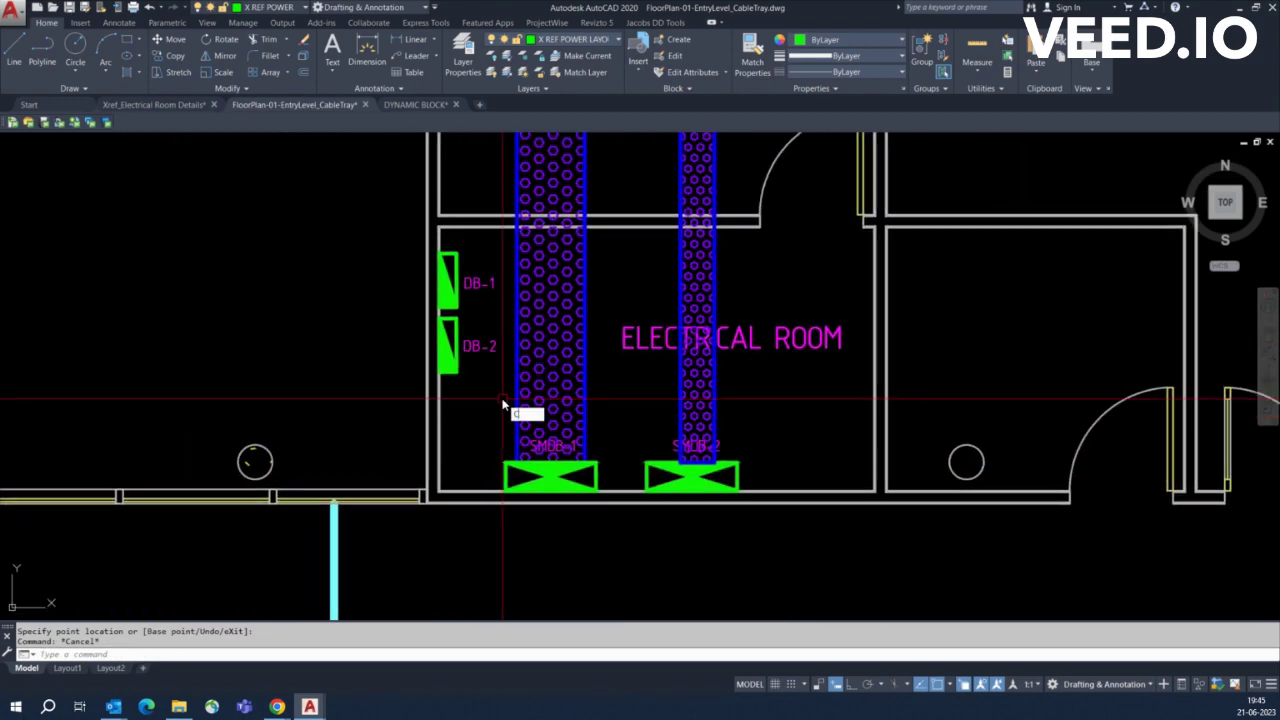
pyautogui.press('Return')
pyautogui.scroll(3, 470, 405)
pyautogui.click(455, 303)
pyautogui.scroll(-5, 460, 320)
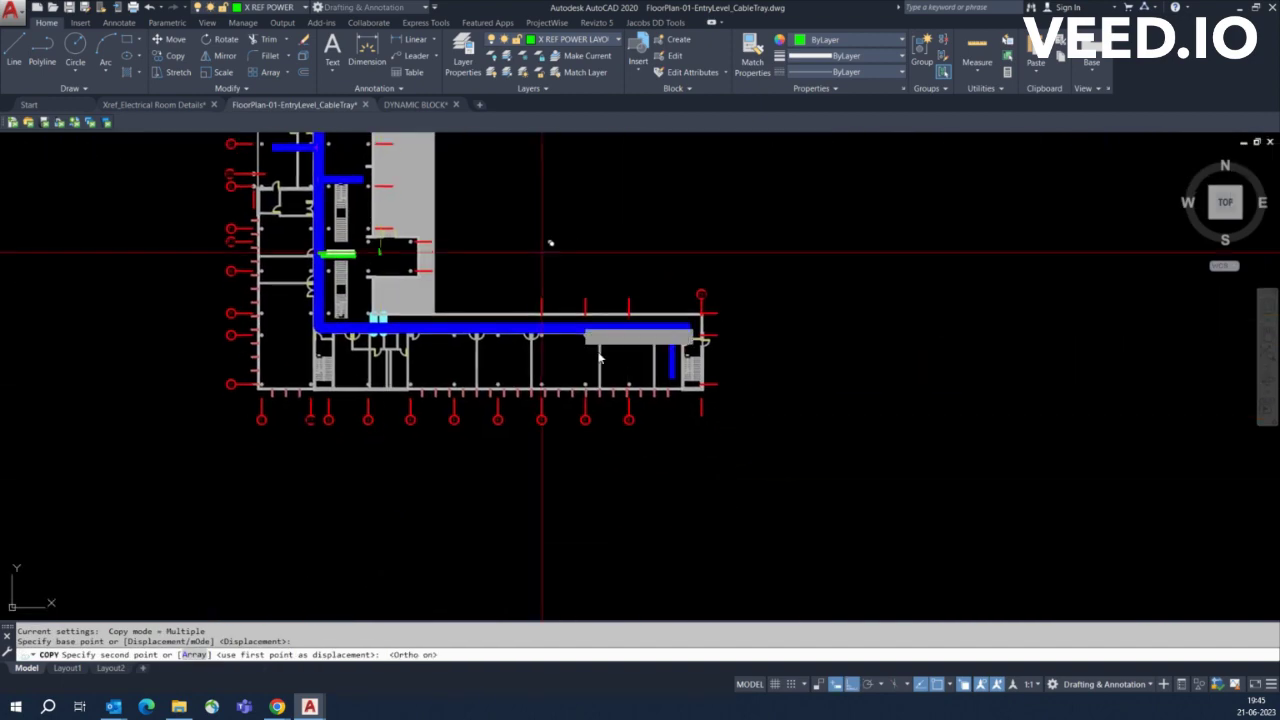
pyautogui.scroll(5, 663, 410)
pyautogui.press('F8')
pyautogui.click(752, 393)
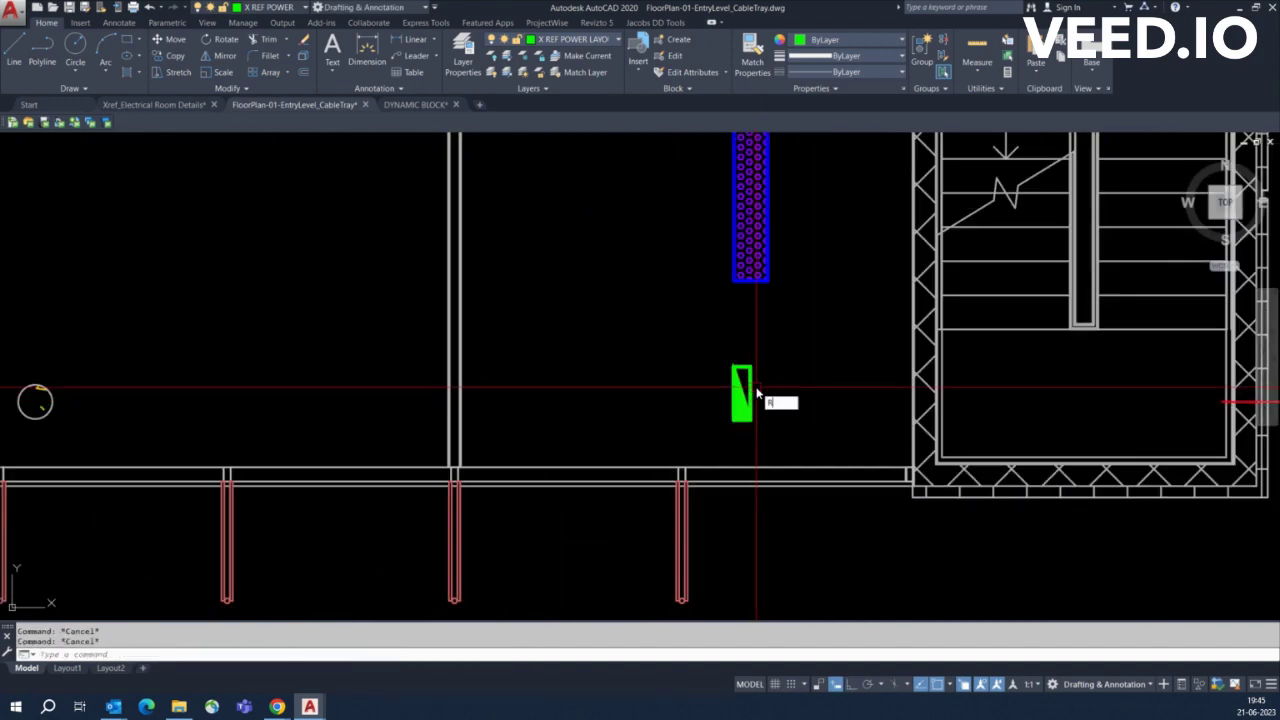
# Rotate the copied DB panel 90° so it stands upright
pyautogui.write('o')
pyautogui.press('Return')
pyautogui.click(782, 381)
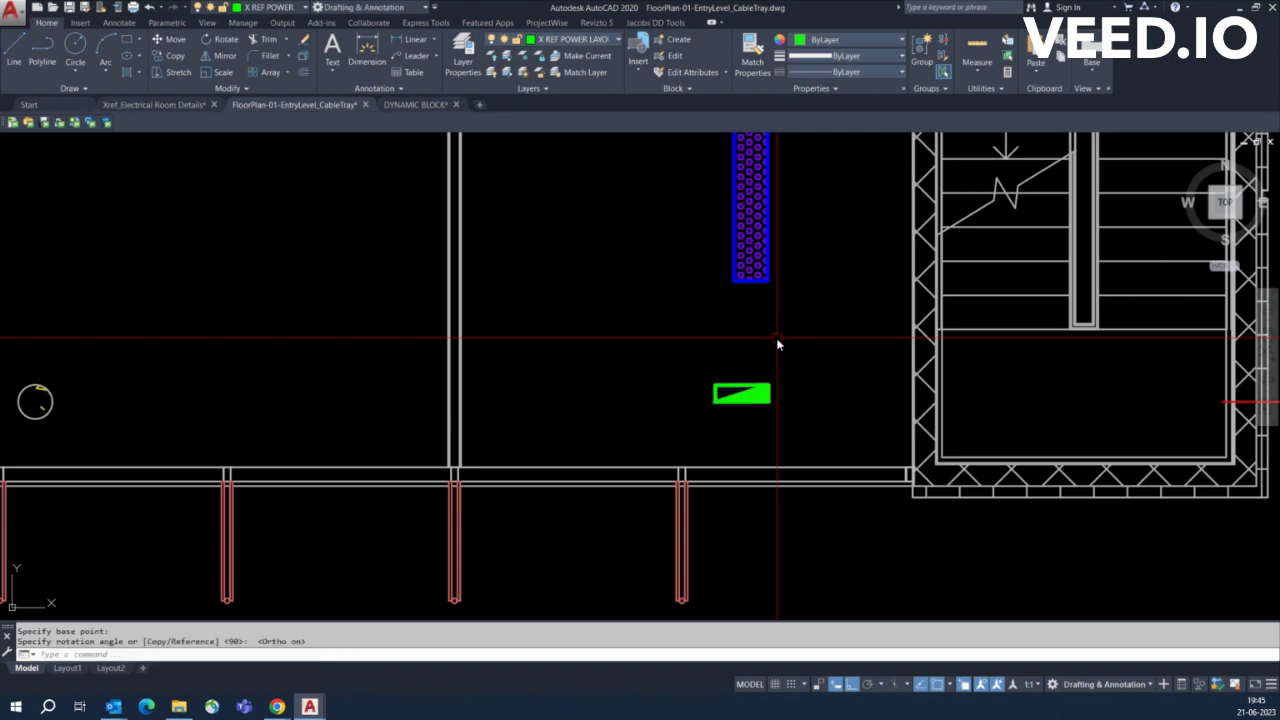
pyautogui.moveTo(778, 343); pyautogui.dragTo(650, 349, button='middle')
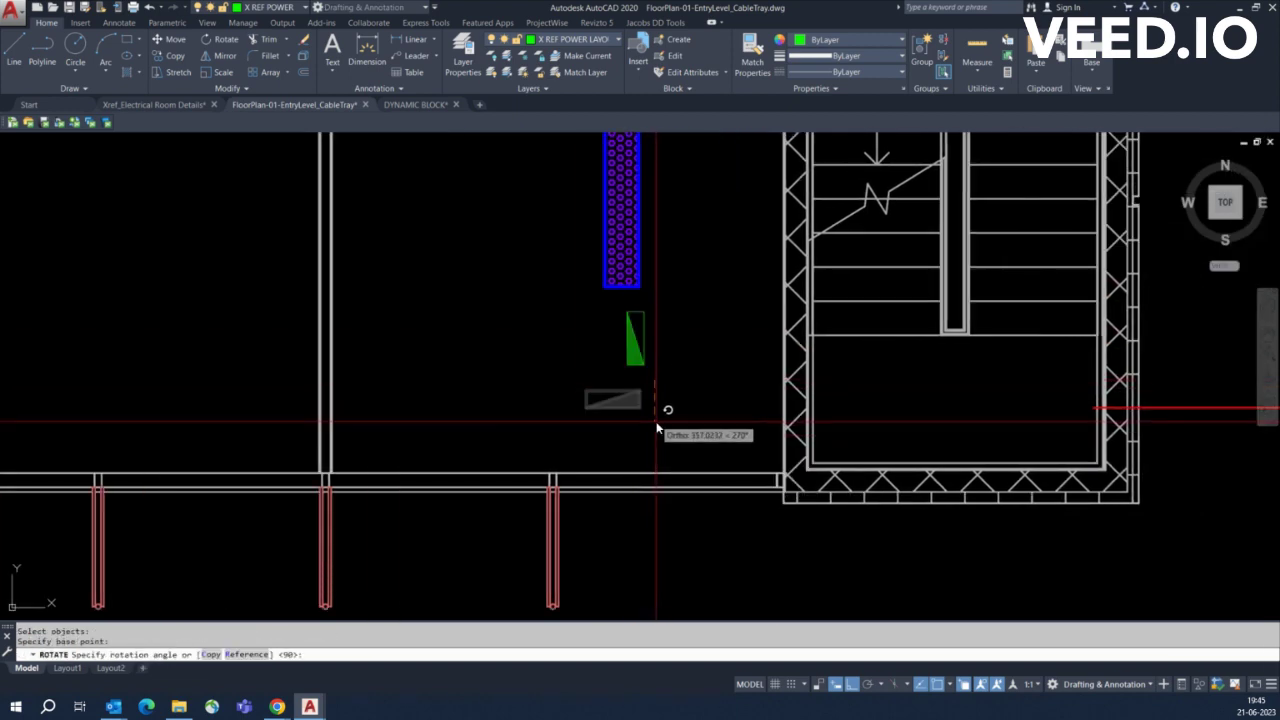
pyautogui.click(657, 428)
pyautogui.scroll(2, 648, 352)
# Move the upright DB panel against the stair wall below the branch tray's end
pyautogui.write('m')
pyautogui.press('Return')
pyautogui.click(643, 331)
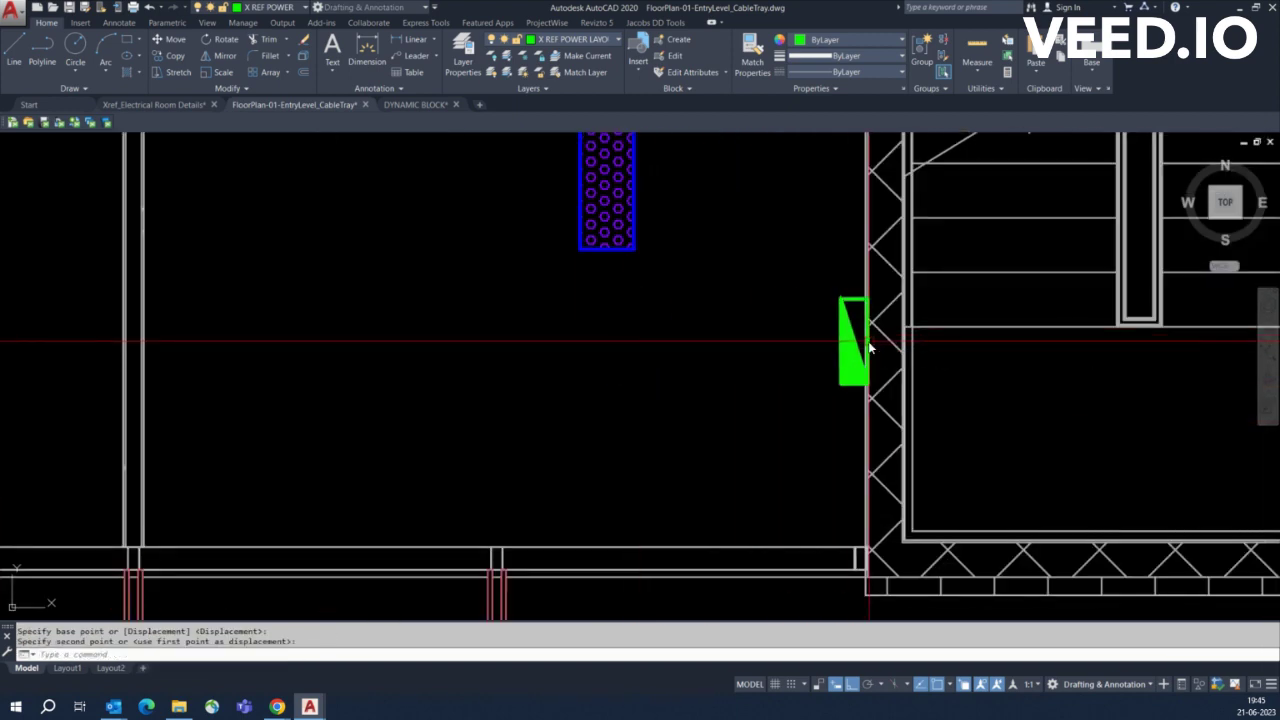
pyautogui.scroll(-5, 870, 347)
pyautogui.scroll(3, 497, 210)
pyautogui.scroll(4, 564, 334)
pyautogui.write('CO')
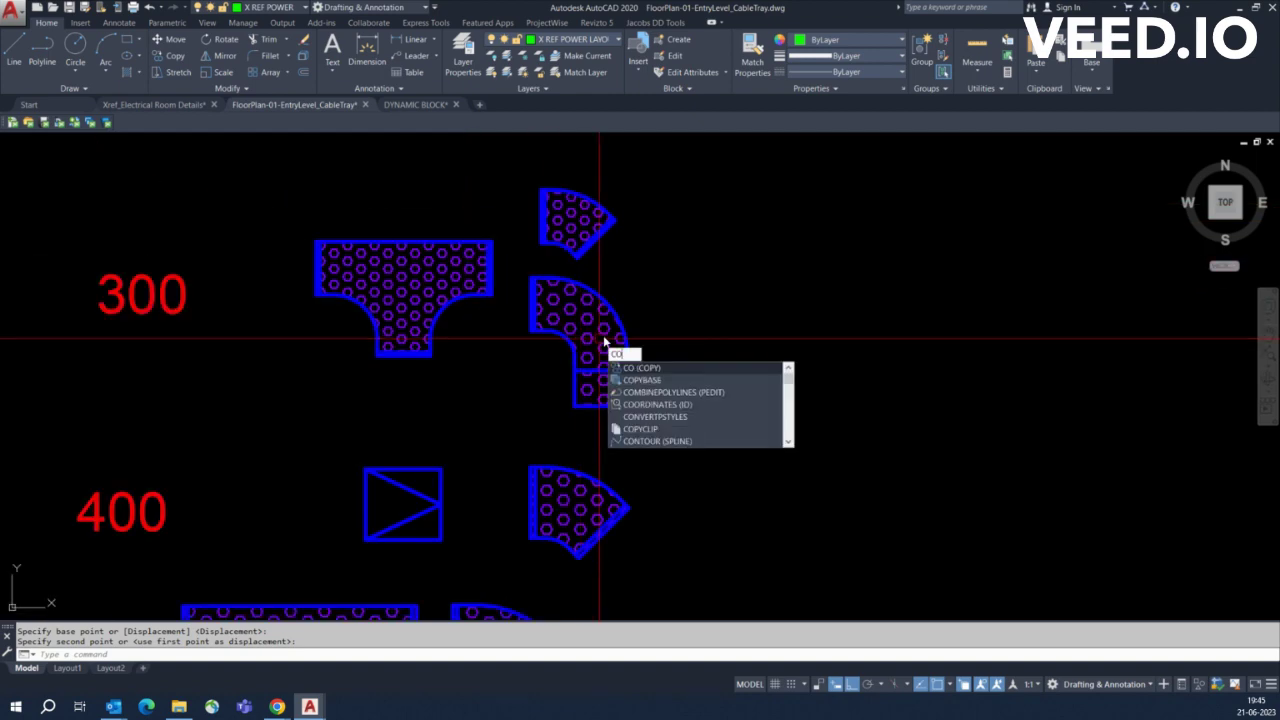
# Copy the 300 mm elbow fitting for the stair branch
pyautogui.press('Return')
pyautogui.moveTo(628, 316); pyautogui.dragTo(578, 364)
pyautogui.press('Return')
pyautogui.click(600, 340)
pyautogui.scroll(-5, 600, 340)
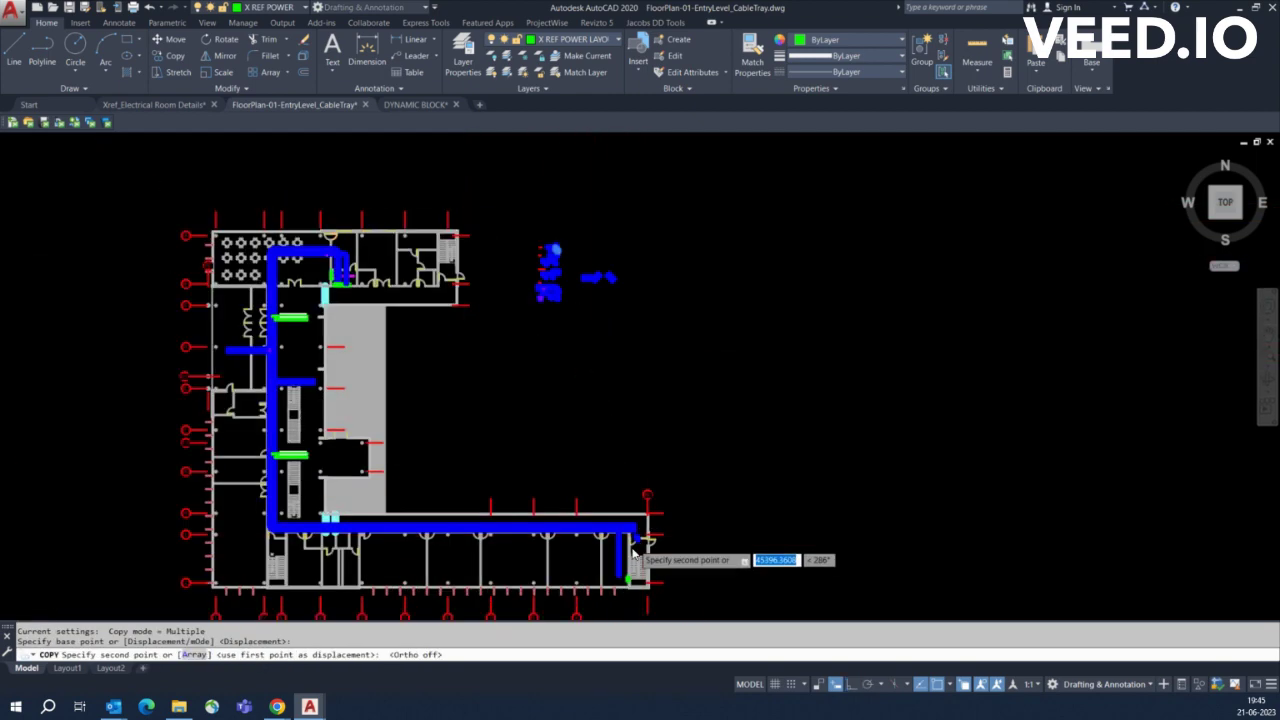
pyautogui.scroll(3, 632, 552)
pyautogui.scroll(3, 588, 378)
pyautogui.press('Escape')
pyautogui.press('Escape')
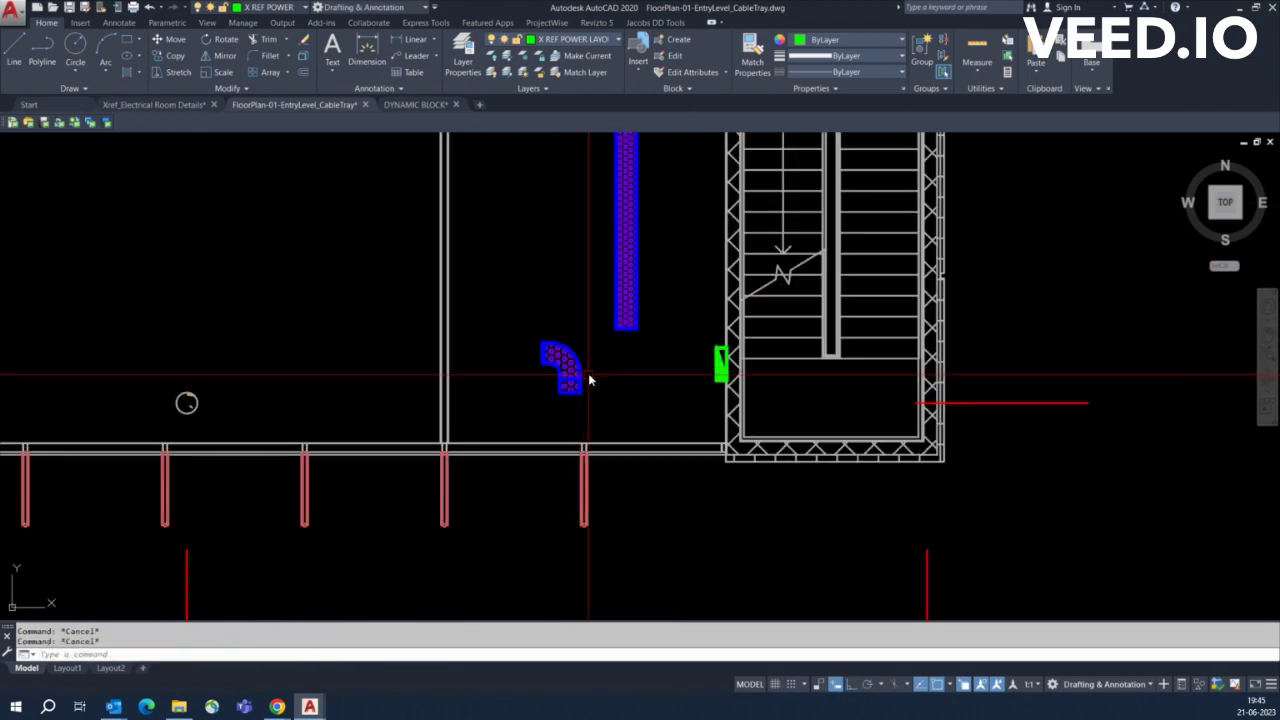
pyautogui.click(566, 405)
pyautogui.scroll(5, 716, 394)
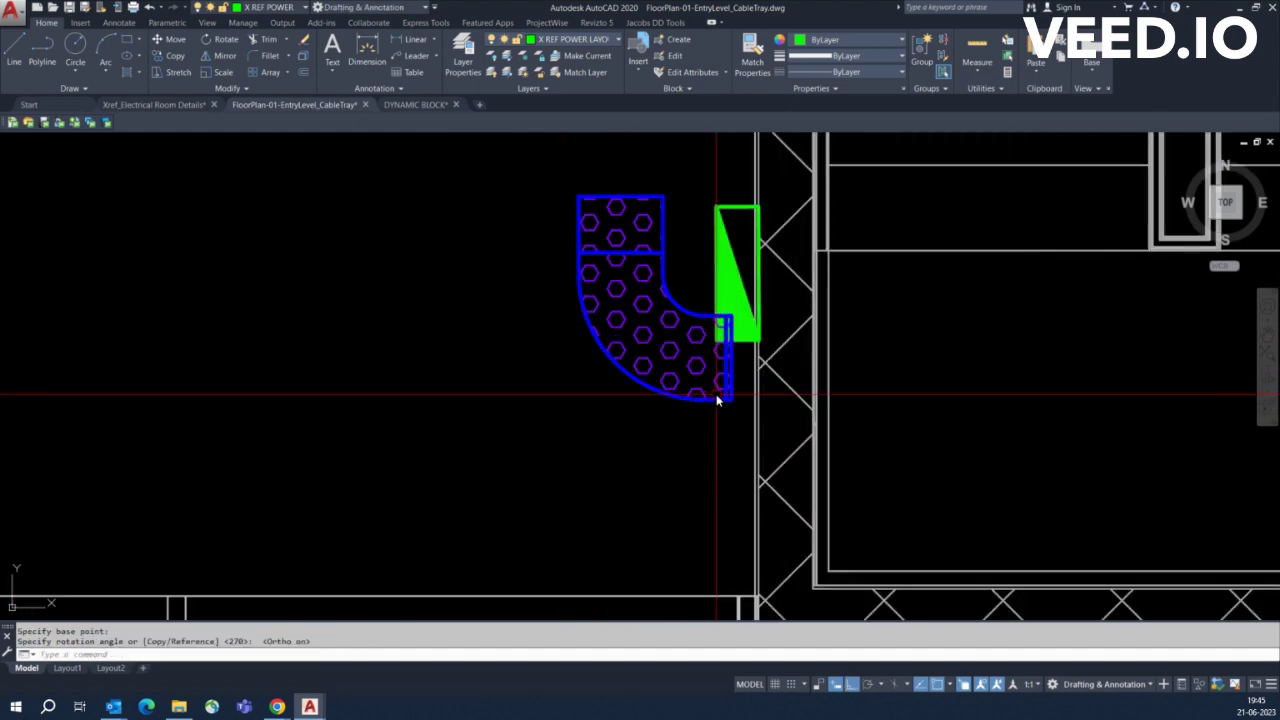
# Move the elbow to the branch tray's end, beside the green panel
pyautogui.write('m')
pyautogui.press('Return')
pyautogui.click(716, 394)
pyautogui.press('Return')
pyautogui.click(720, 282)
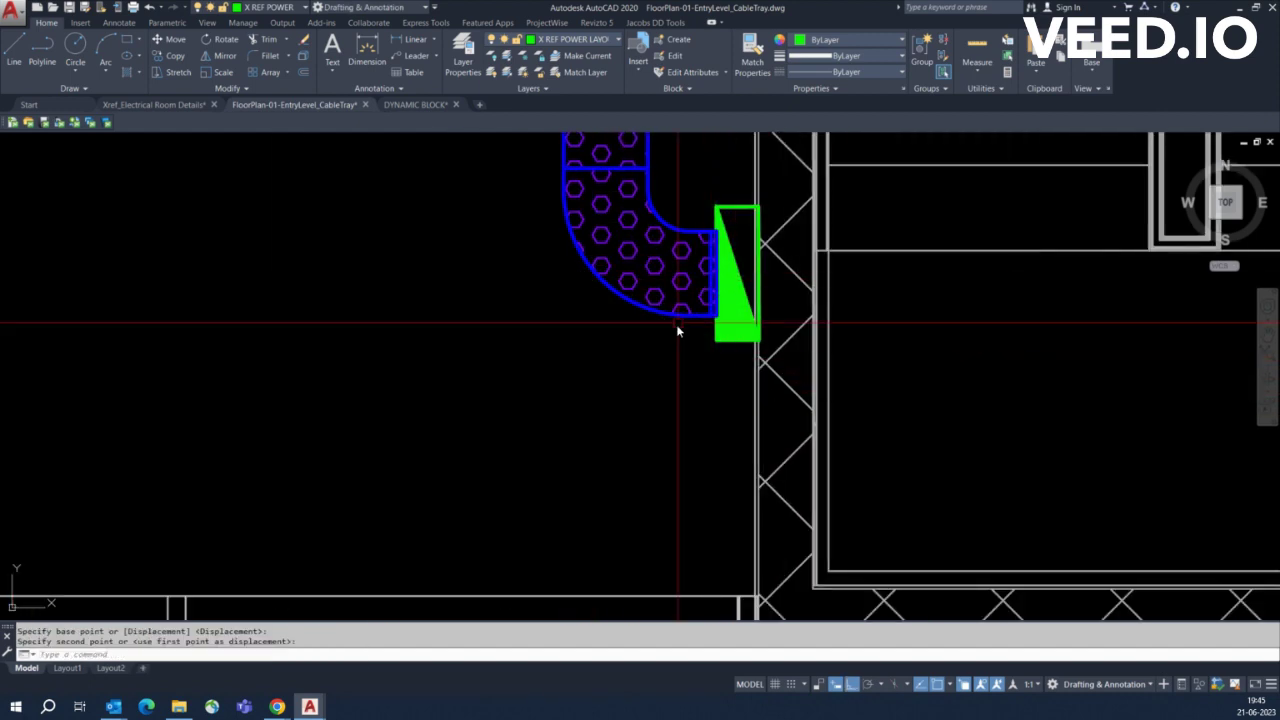
pyautogui.scroll(-2, 688, 291)
pyautogui.press('Return')
pyautogui.click(669, 279)
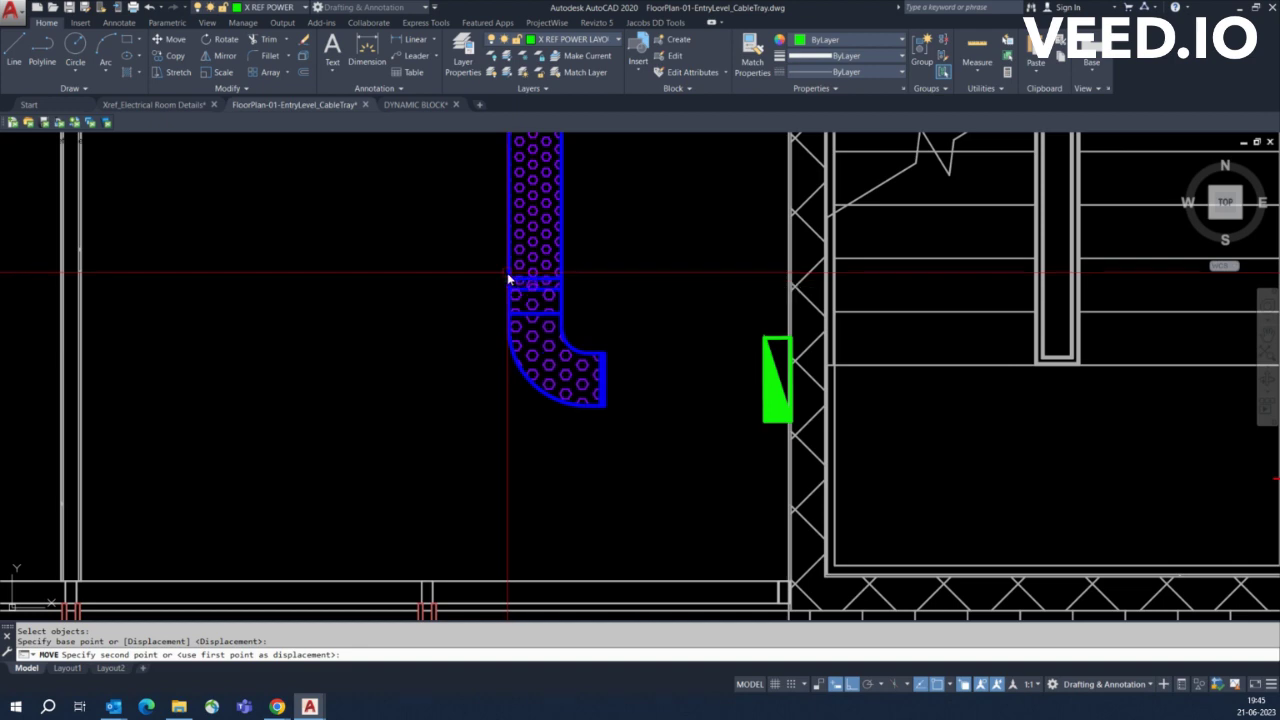
pyautogui.click(508, 279)
# Stretch the straight tray after the elbow until it meets the green DB panel
pyautogui.click(758, 381)
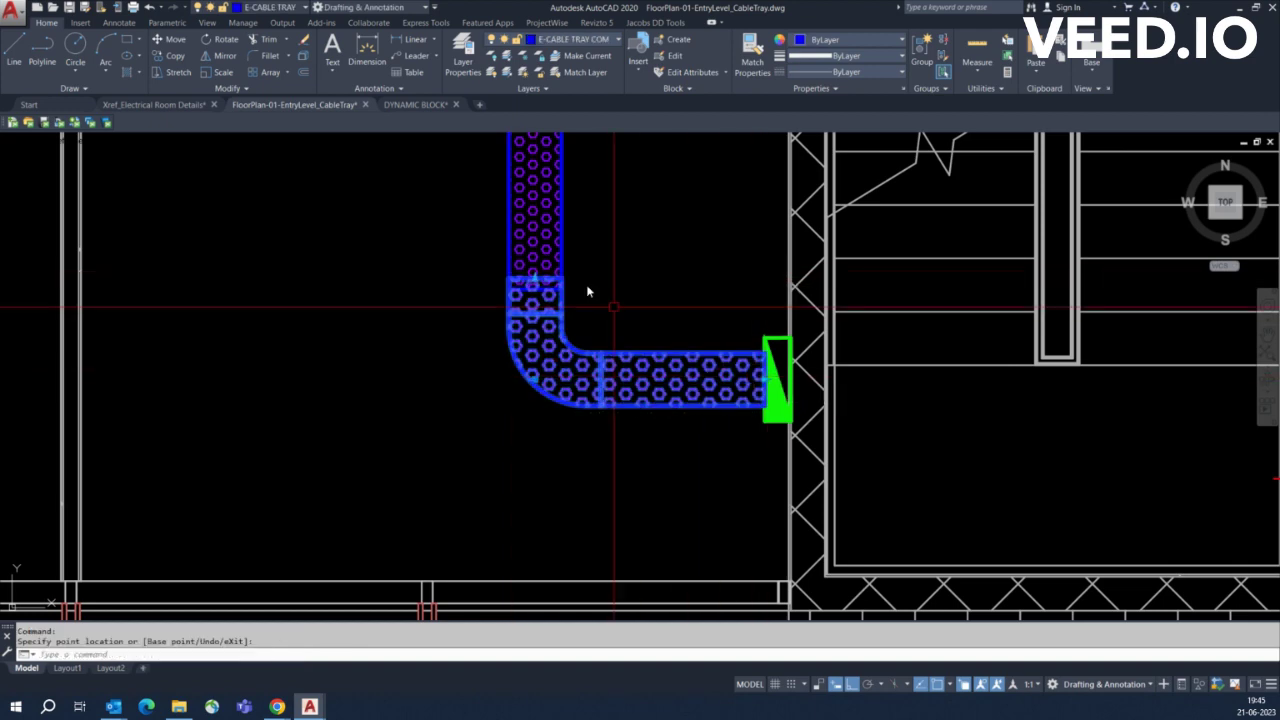
pyautogui.press('Escape')
pyautogui.scroll(2, 541, 294)
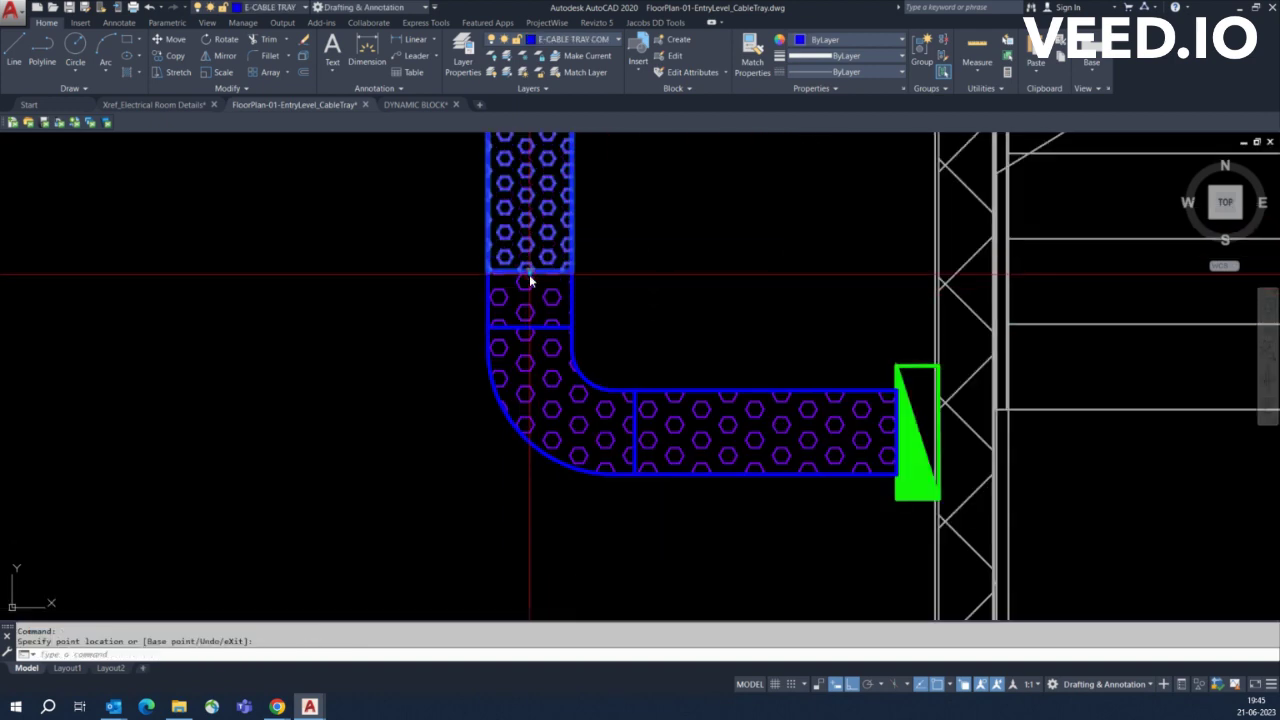
pyautogui.press('Escape')
pyautogui.scroll(-5, 529, 280)
pyautogui.scroll(3, 680, 280)
pyautogui.scroll(1, 722, 285)
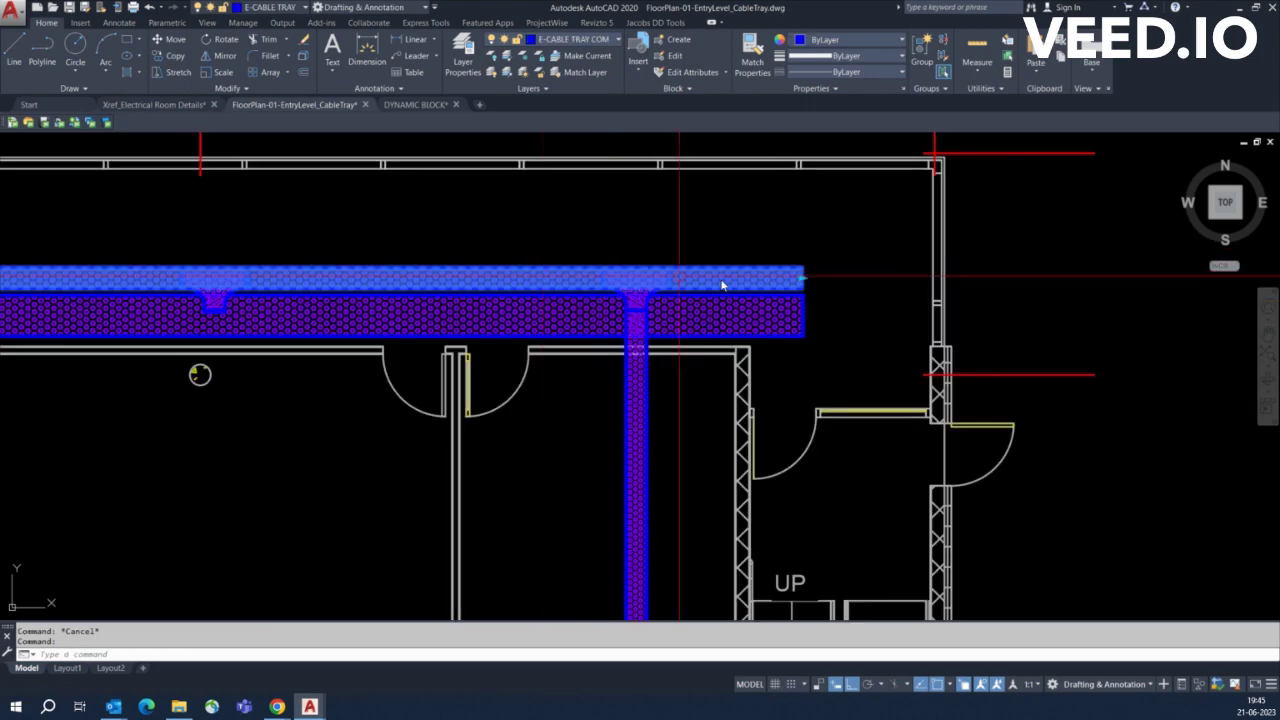
# Reshape a tray by dragging its grip to a new position
pyautogui.click(803, 279)
pyautogui.scroll(3, 611, 290)
pyautogui.click(592, 287)
pyautogui.scroll(-4, 678, 276)
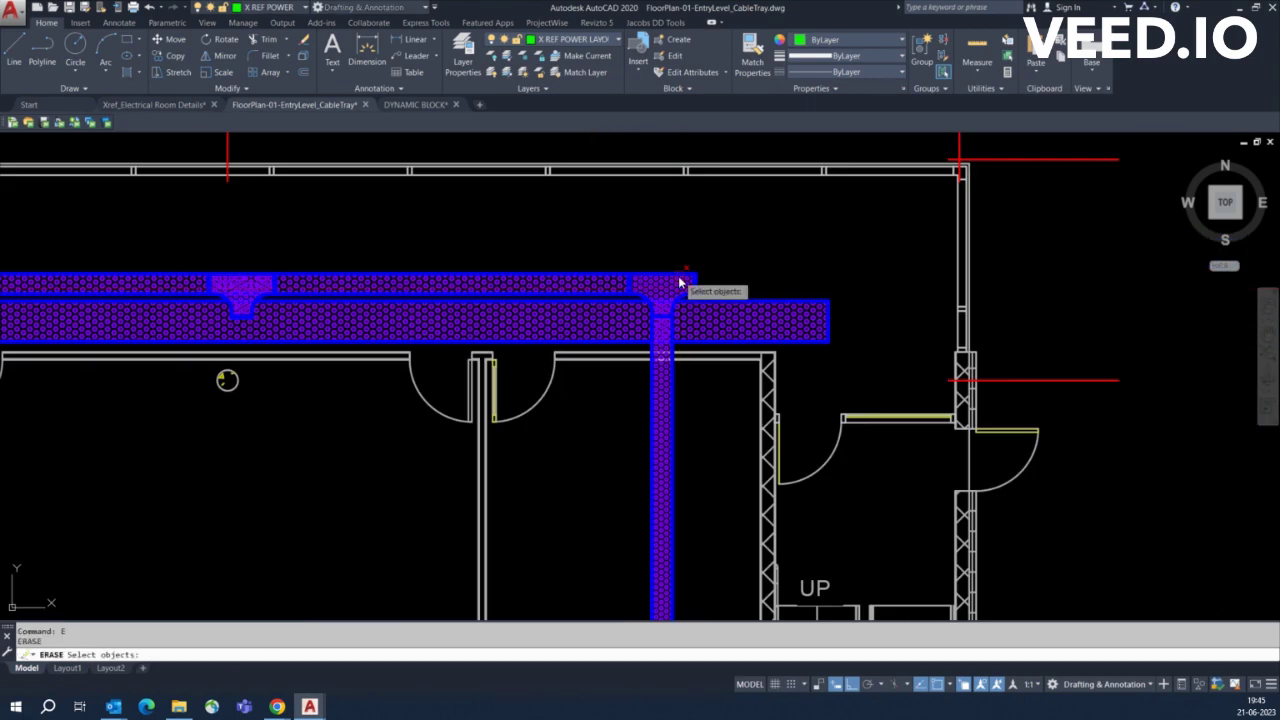
pyautogui.scroll(-2, 624, 353)
pyautogui.scroll(5, 658, 490)
pyautogui.moveTo(659, 490); pyautogui.dragTo(665, 434, button='middle')
# Mirror the small elbow tray, keeping the original
pyautogui.write('mi')
pyautogui.press('Return')
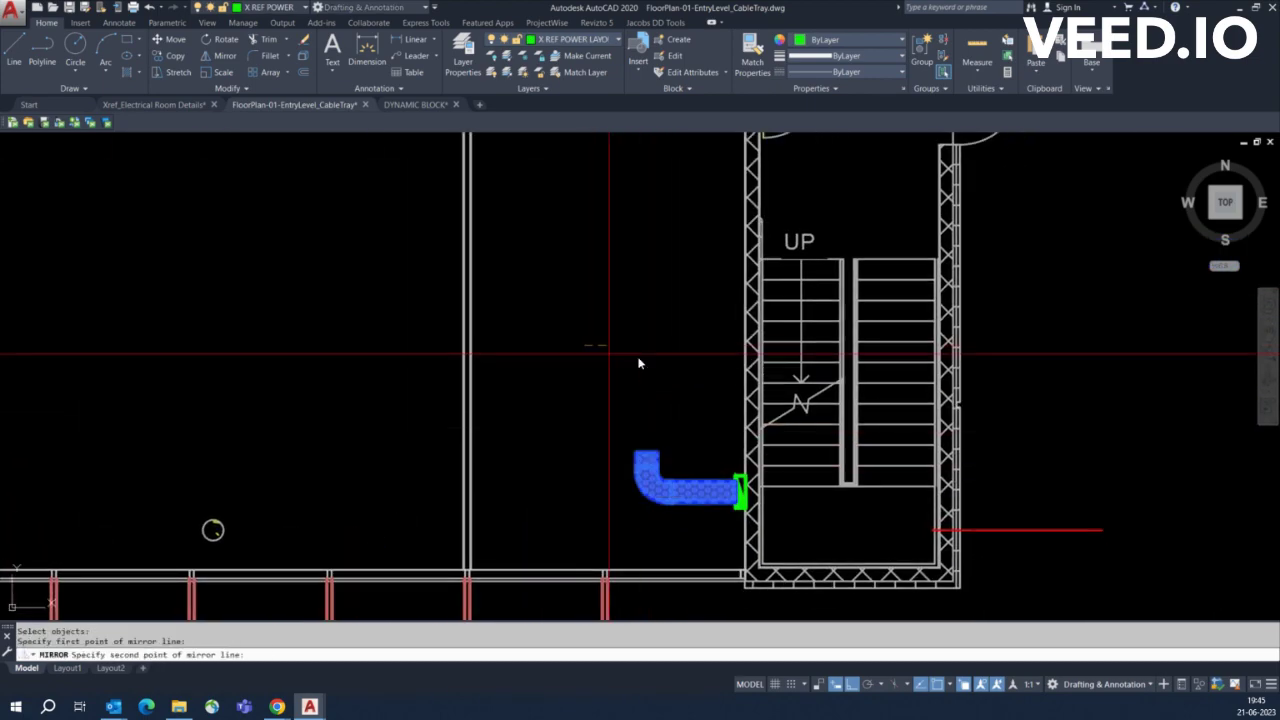
pyautogui.click(641, 356)
pyautogui.press('Return')
pyautogui.moveTo(641, 356)
pyautogui.mouseDown(button='middle')
pyautogui.moveTo(663, 334)
pyautogui.moveTo(665, 414)
pyautogui.mouseUp(button='middle')
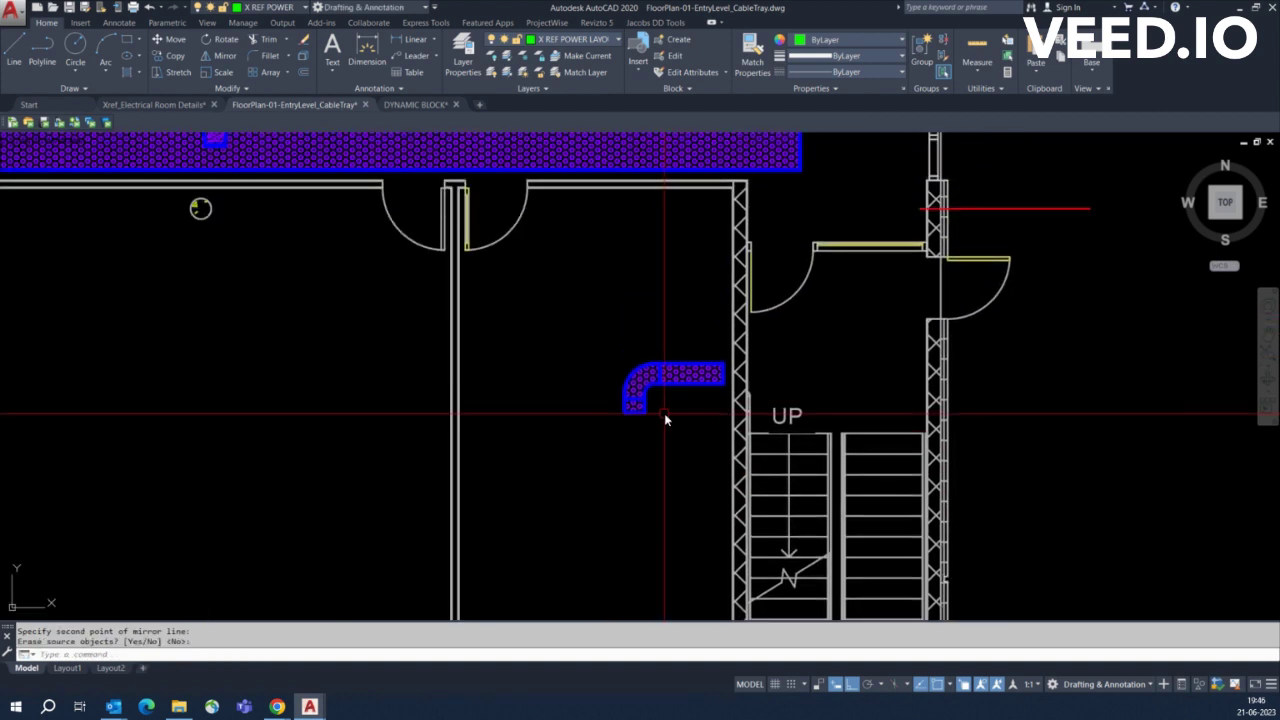
# Rotate the mirrored elbow and drop it onto the main tray
pyautogui.write('ro')
pyautogui.press('Return')
pyautogui.click(661, 381)
pyautogui.click(628, 333)
pyautogui.press('Return')
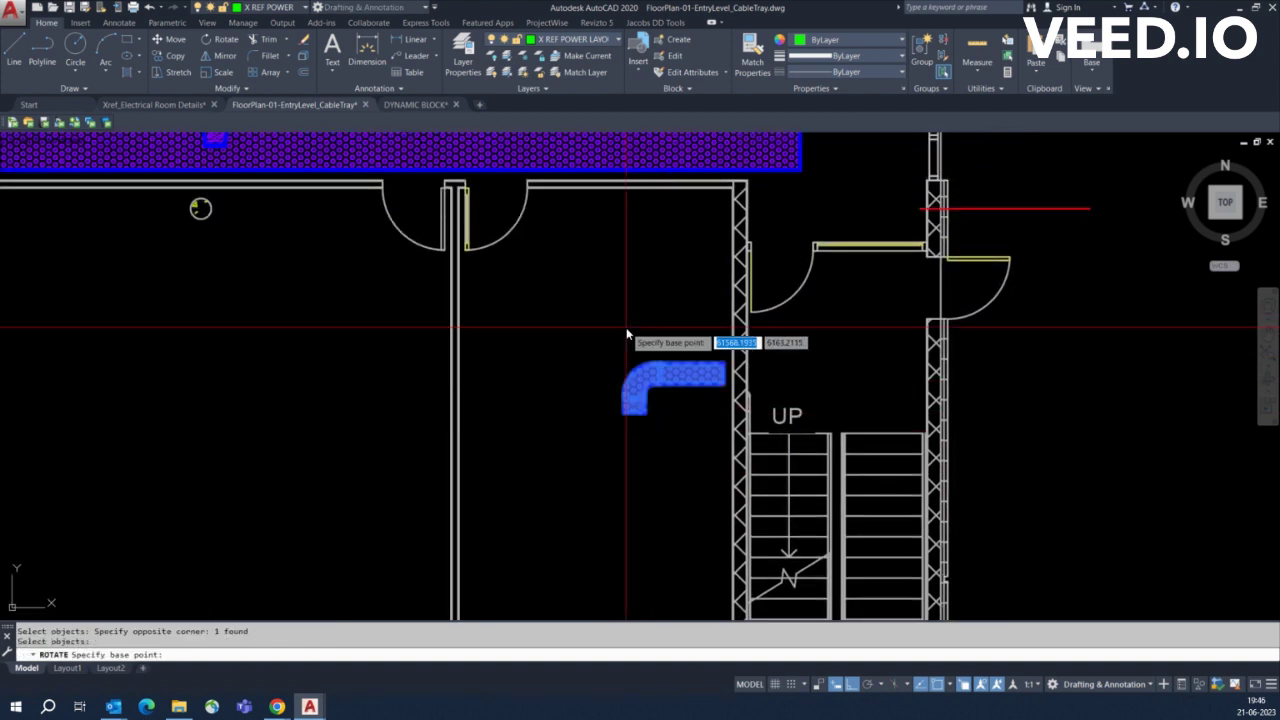
pyautogui.click(628, 333)
pyautogui.click(530, 325)
pyautogui.scroll(3, 532, 323)
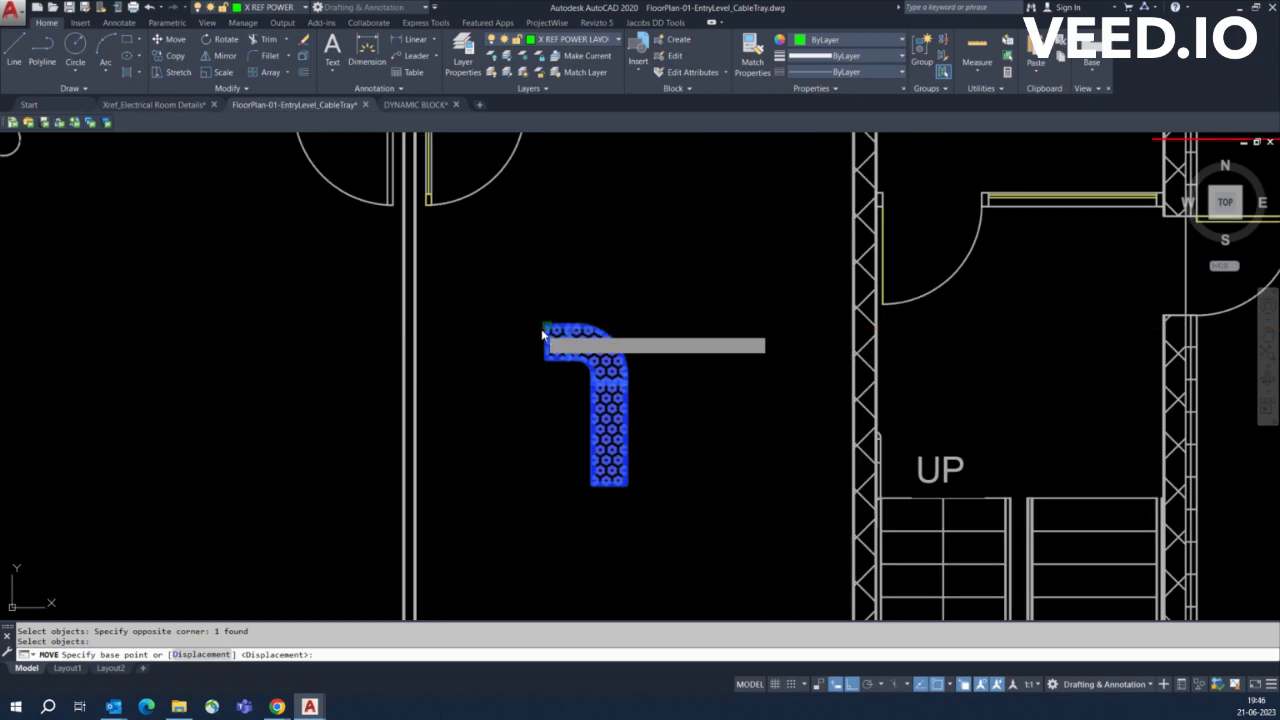
pyautogui.scroll(-8, 581, 372)
pyautogui.scroll(5, 565, 358)
pyautogui.click(567, 350)
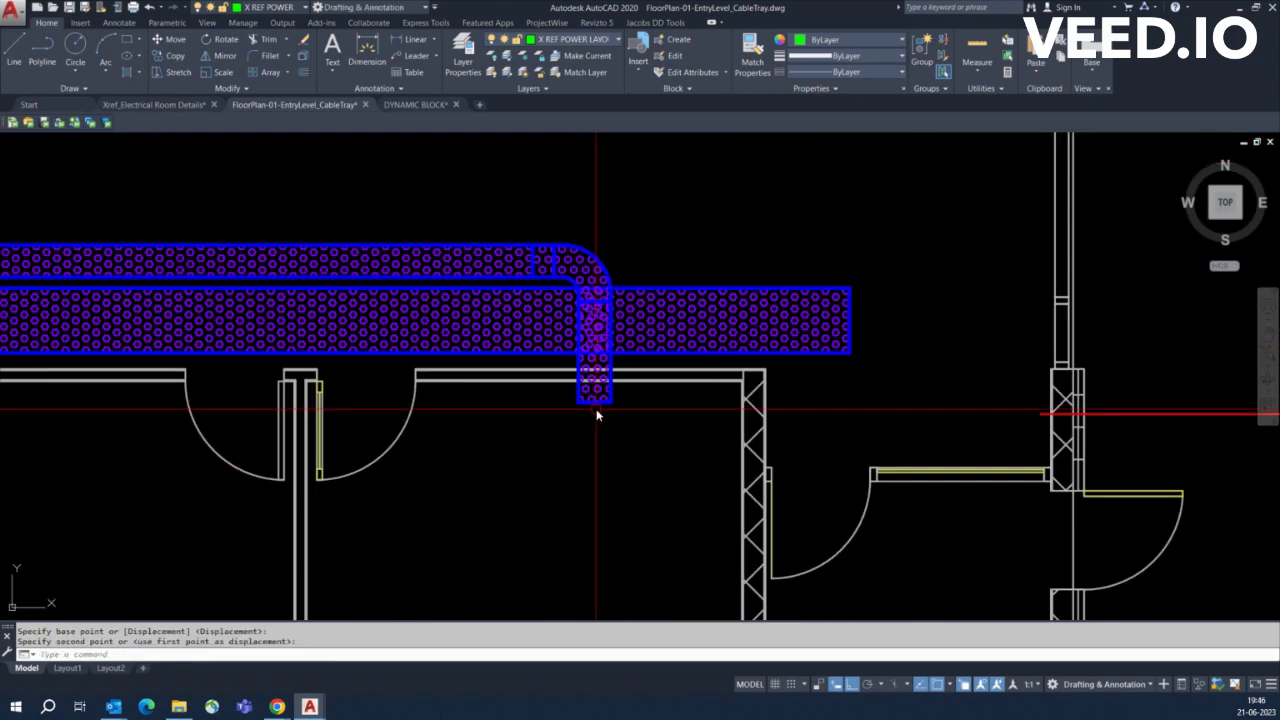
# Reposition the branch tray by its end grip so it sits flush against the elbow
pyautogui.click(597, 405)
pyautogui.scroll(-5, 580, 380)
pyautogui.scroll(4, 585, 446)
pyautogui.scroll(4, 605, 462)
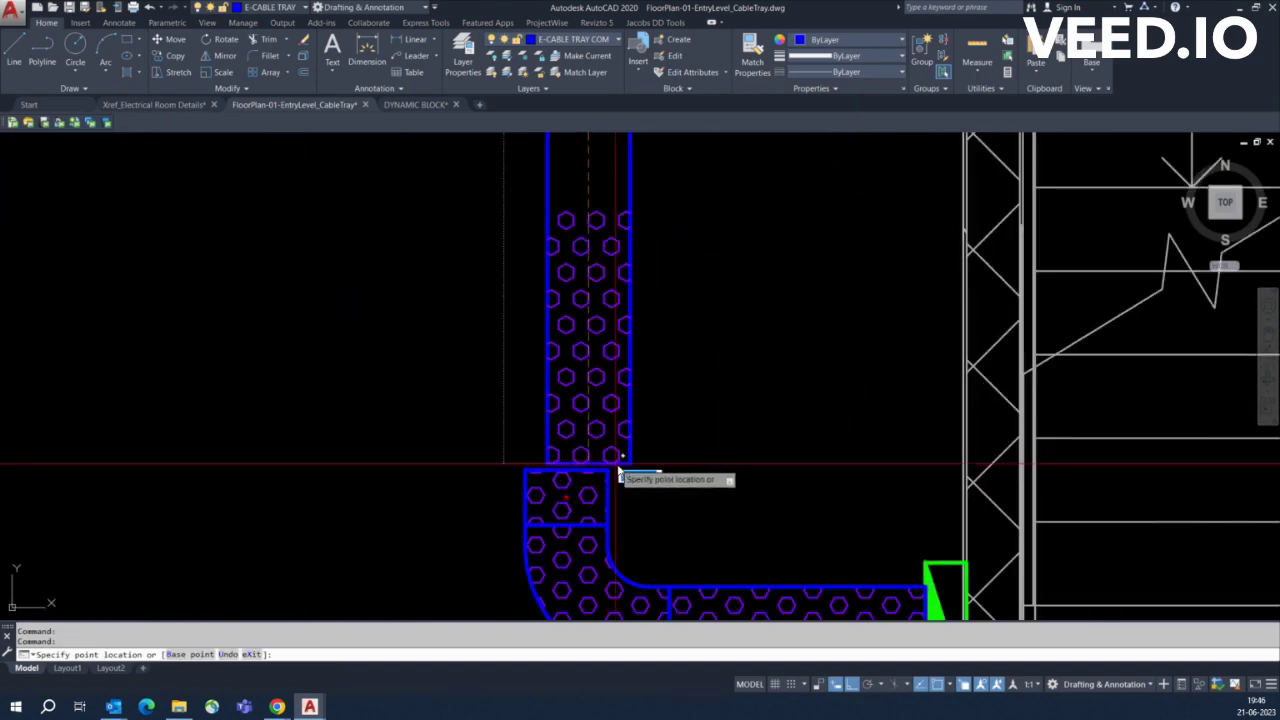
pyautogui.scroll(4, 640, 475)
pyautogui.click(631, 472)
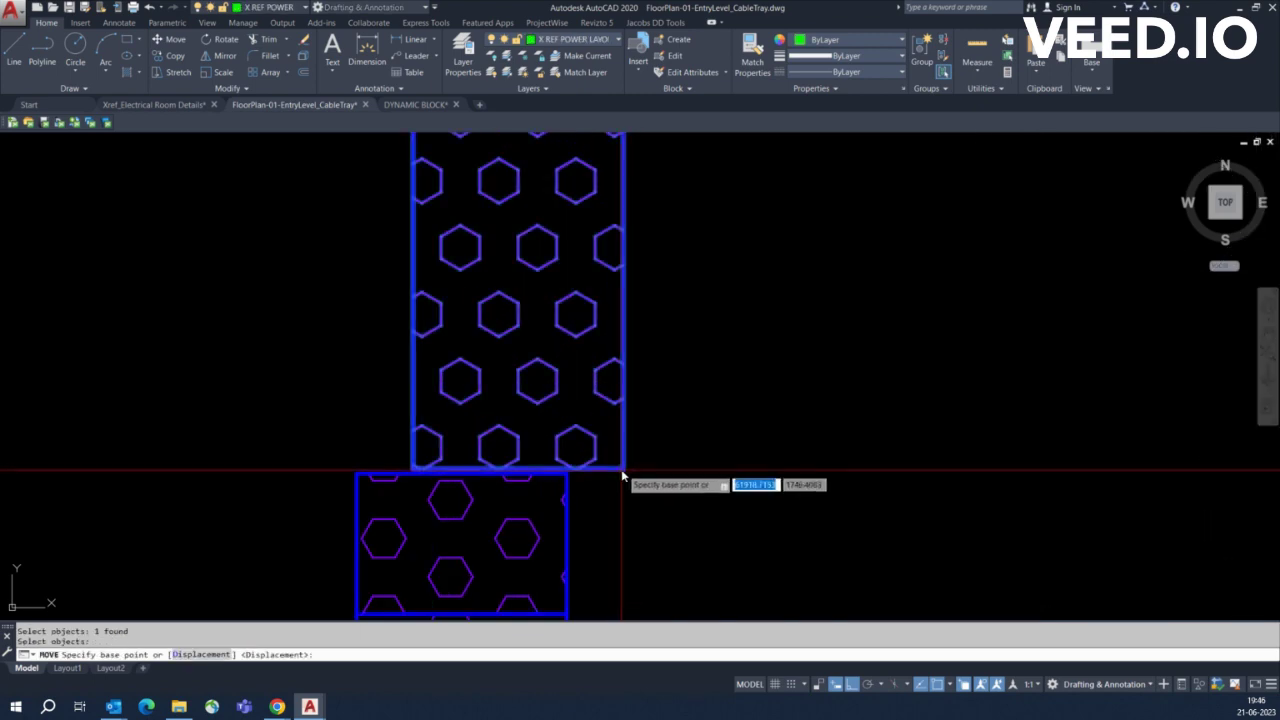
pyautogui.scroll(2, 569, 478)
pyautogui.click(563, 468)
pyautogui.scroll(2, 563, 472)
pyautogui.moveTo(563, 474); pyautogui.dragTo(577, 449, button='middle')
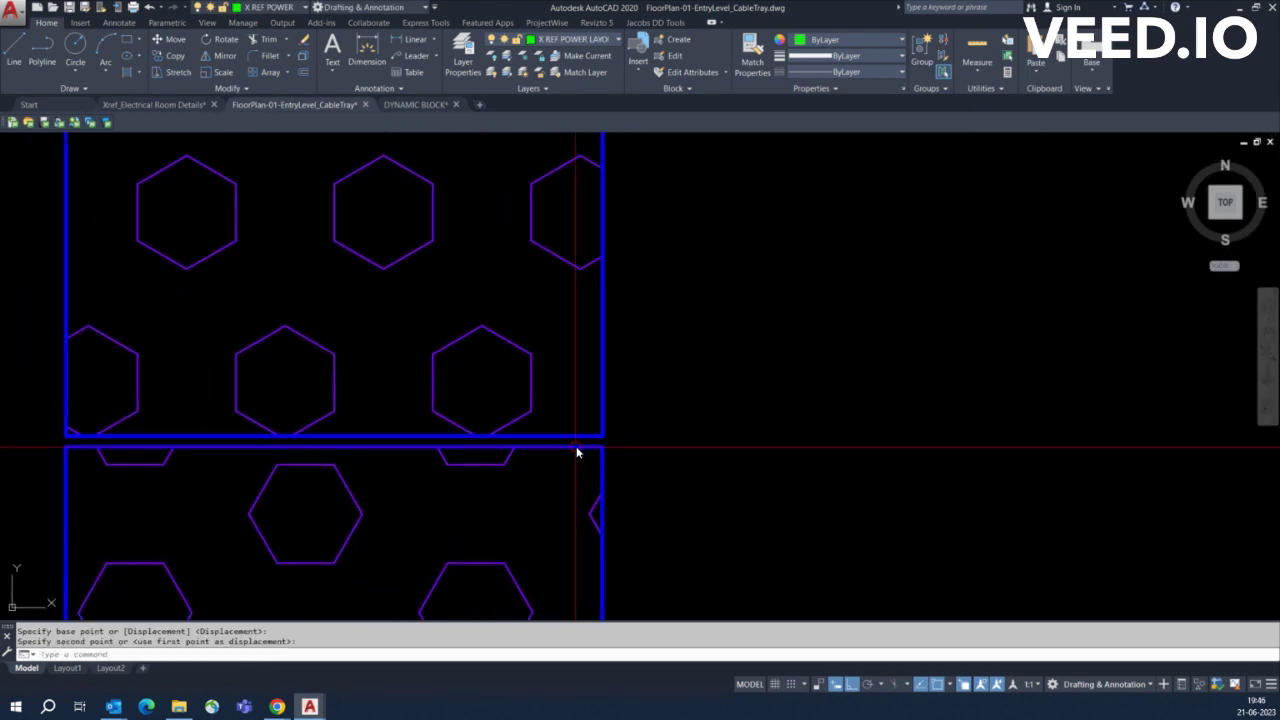
pyautogui.click(339, 448)
pyautogui.press('Escape')
# Move the tray piece so its corner snaps to the junction edge
pyautogui.scroll(5, 577, 404)
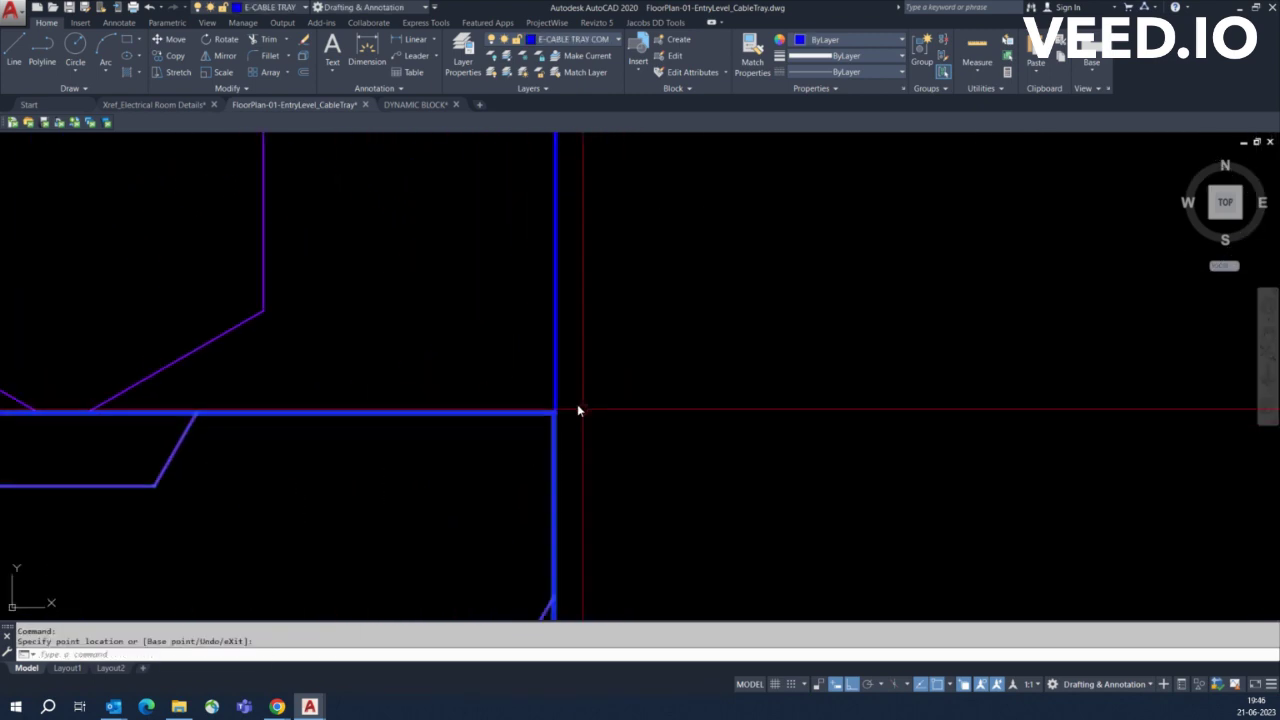
pyautogui.scroll(2, 540, 402)
pyautogui.write('m')
pyautogui.press('Return')
pyautogui.click(451, 451)
pyautogui.scroll(-5, 660, 449)
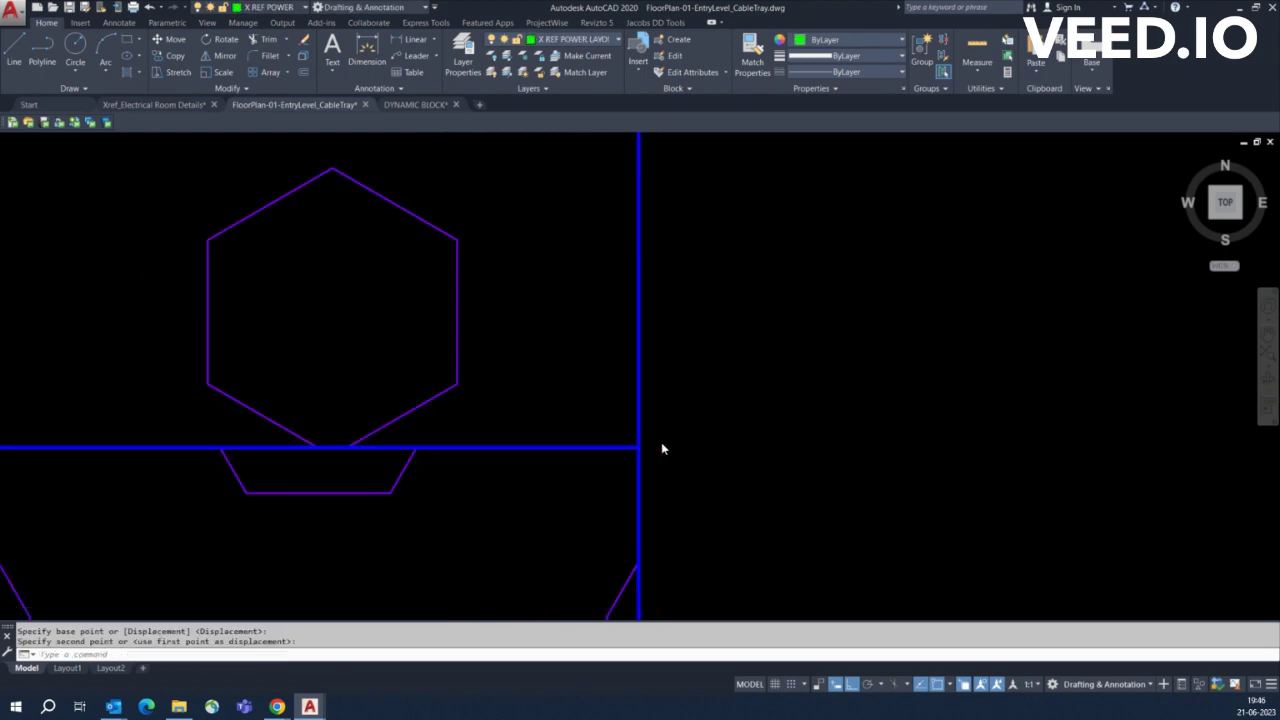
pyautogui.scroll(-3, 658, 455)
pyautogui.scroll(-3, 657, 458)
pyautogui.scroll(3, 627, 362)
pyautogui.scroll(3, 523, 334)
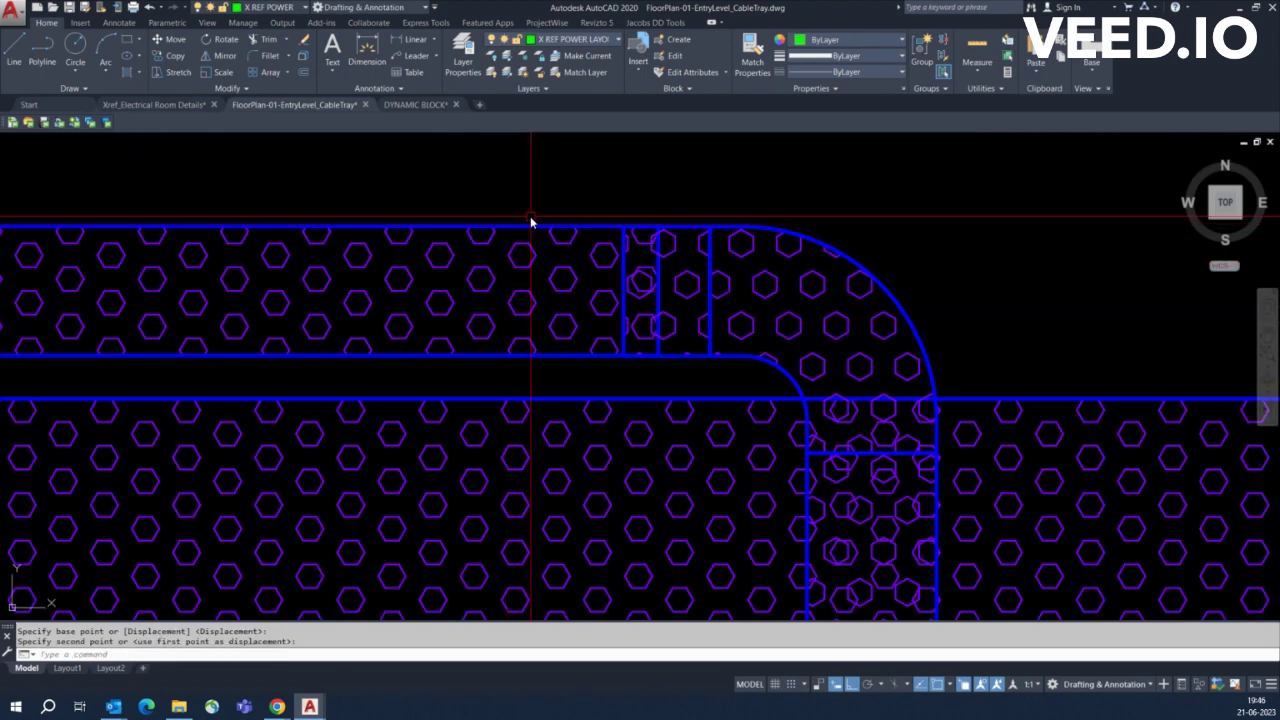
pyautogui.click(713, 291)
pyautogui.click(713, 291)
pyautogui.press('Escape')
# Lengthen the tee's branch tray downward
pyautogui.scroll(-3, 628, 295)
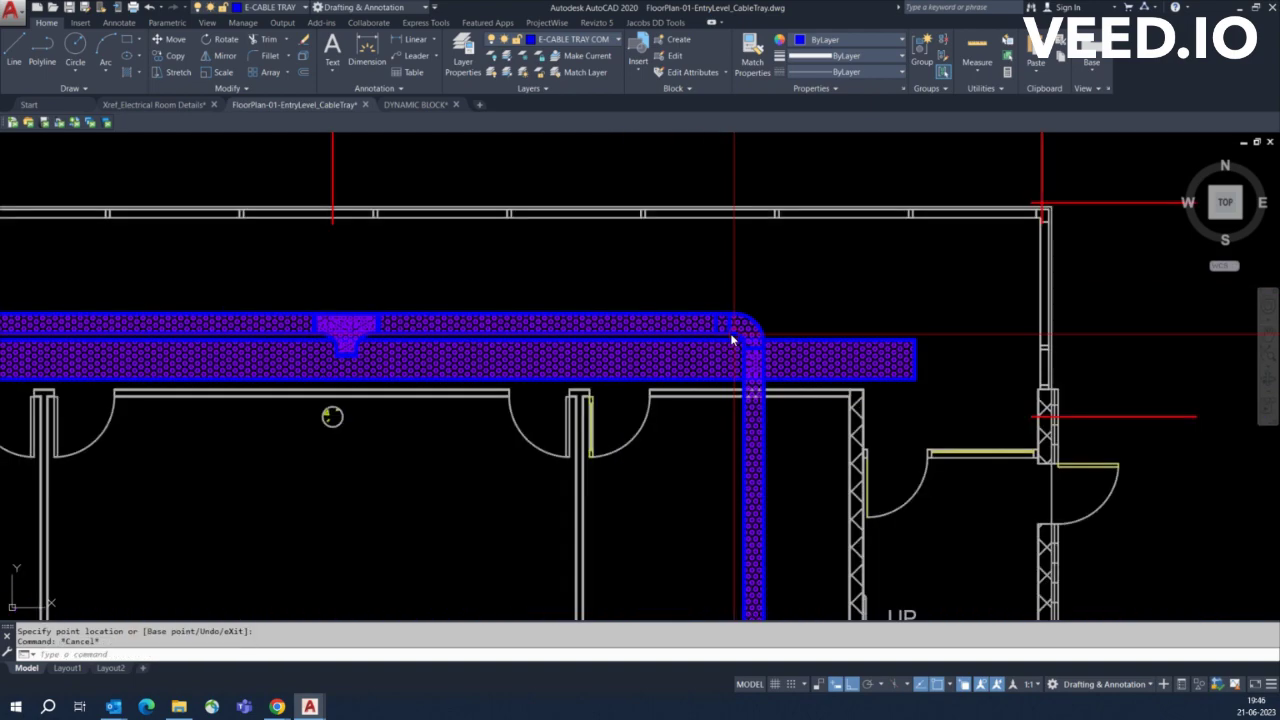
pyautogui.scroll(-2, 494, 349)
pyautogui.scroll(4, 434, 331)
pyautogui.scroll(-3, 421, 323)
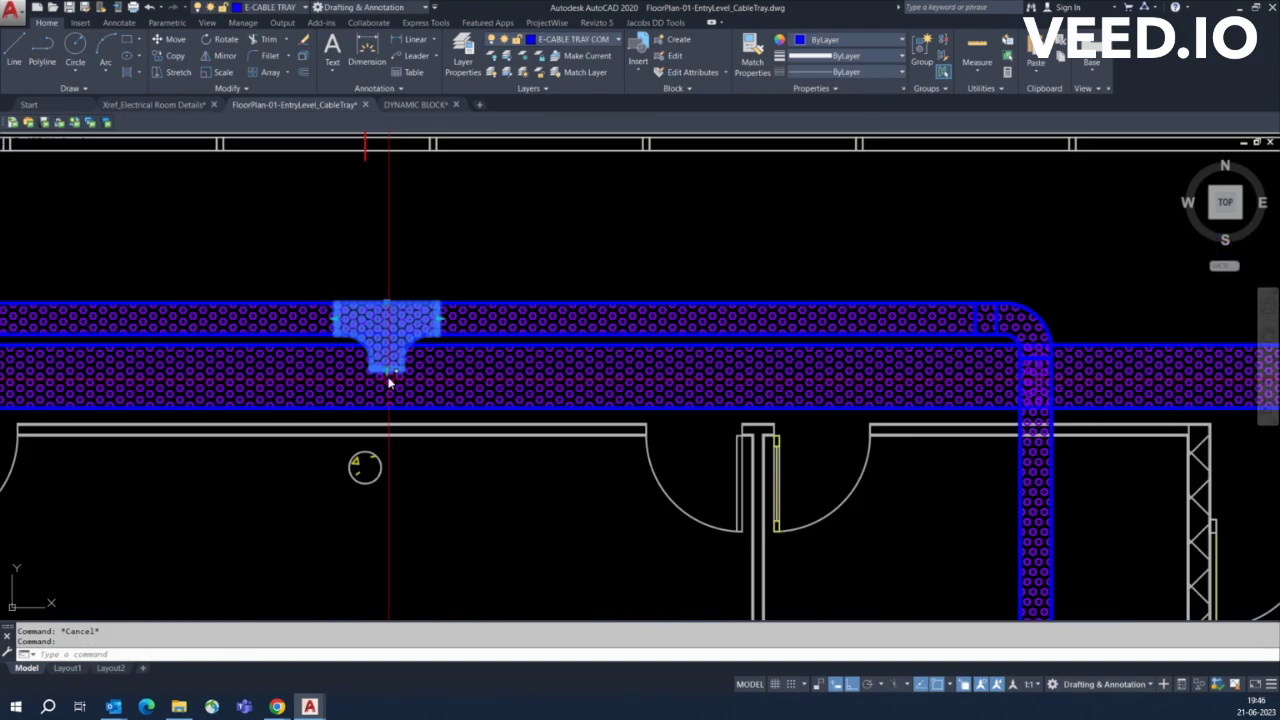
pyautogui.click(354, 369)
pyautogui.scroll(-2, 415, 390)
pyautogui.scroll(5, 421, 334)
pyautogui.write('M')
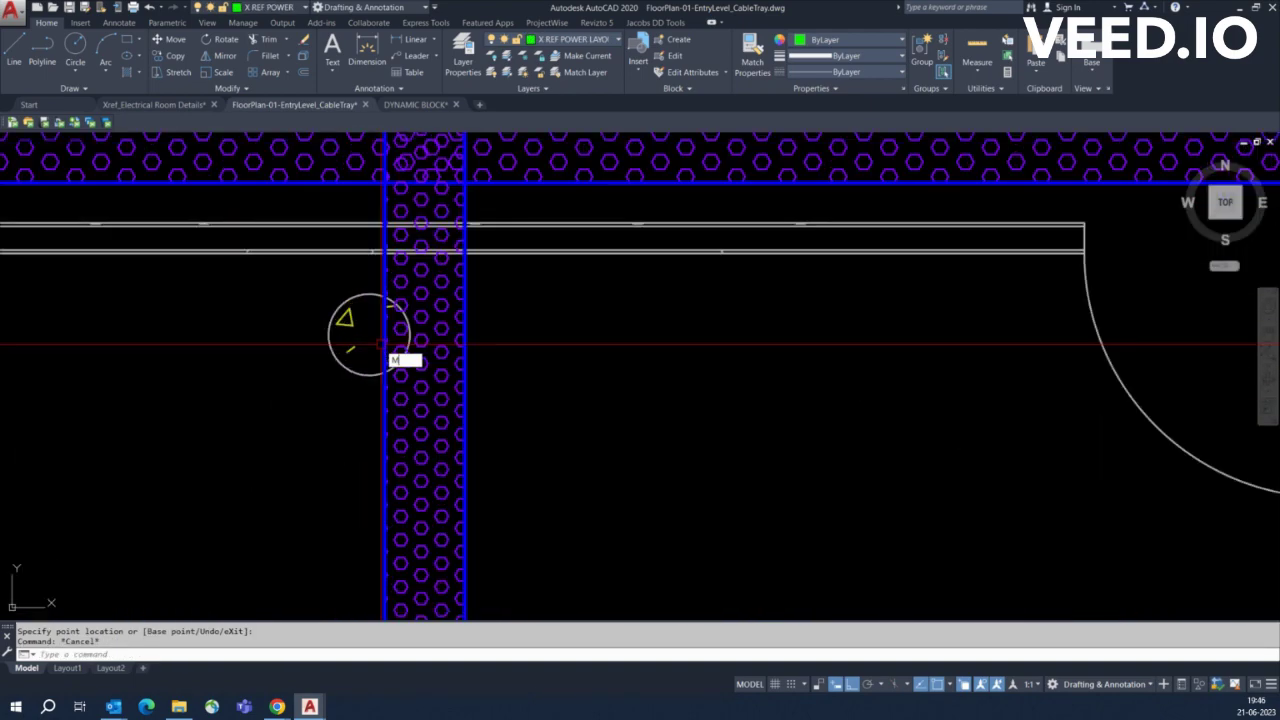
# Start moving the tray from its edge, then cancel the move
pyautogui.write('m')
pyautogui.press('Return')
pyautogui.scroll(2, 391, 357)
pyautogui.click(385, 341)
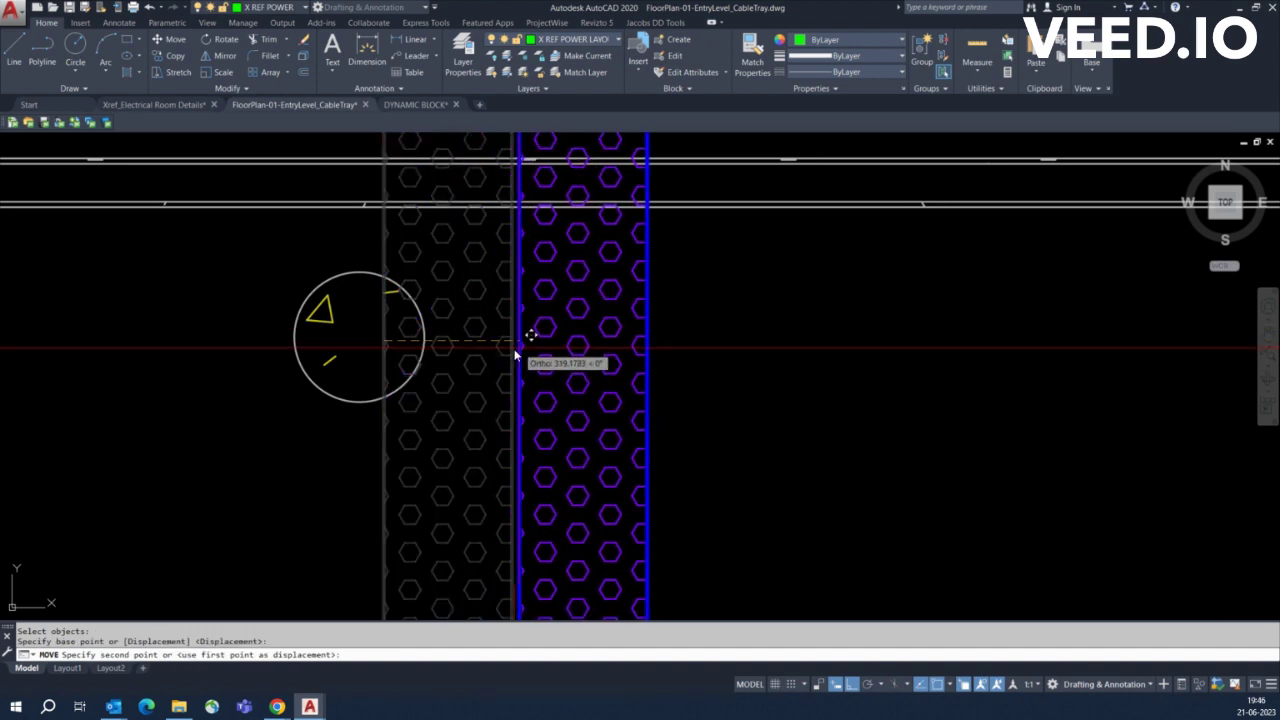
pyautogui.press('Escape')
pyautogui.scroll(-2, 523, 360)
pyautogui.scroll(-2, 534, 274)
pyautogui.scroll(4, 775, 441)
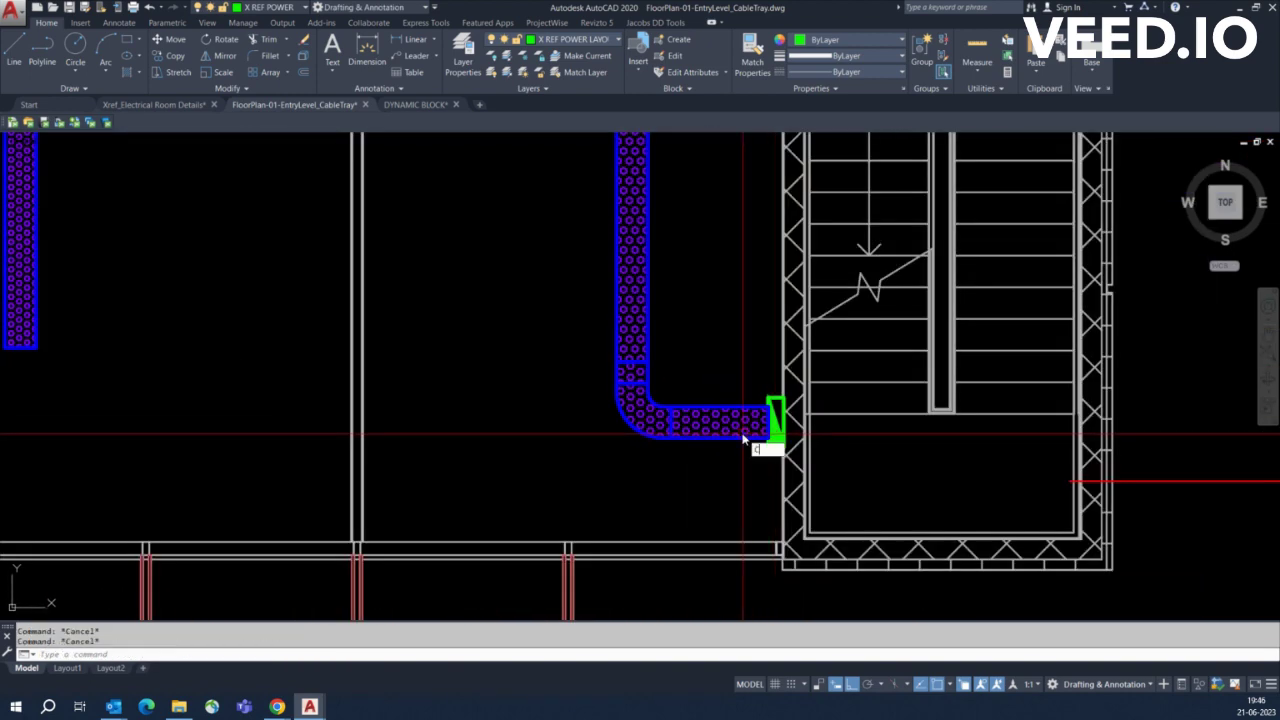
# Place a copy of the end elbow with its green block in the next room
pyautogui.click(345, 425)
pyautogui.scroll(-4, 391, 428)
pyautogui.scroll(4, 611, 420)
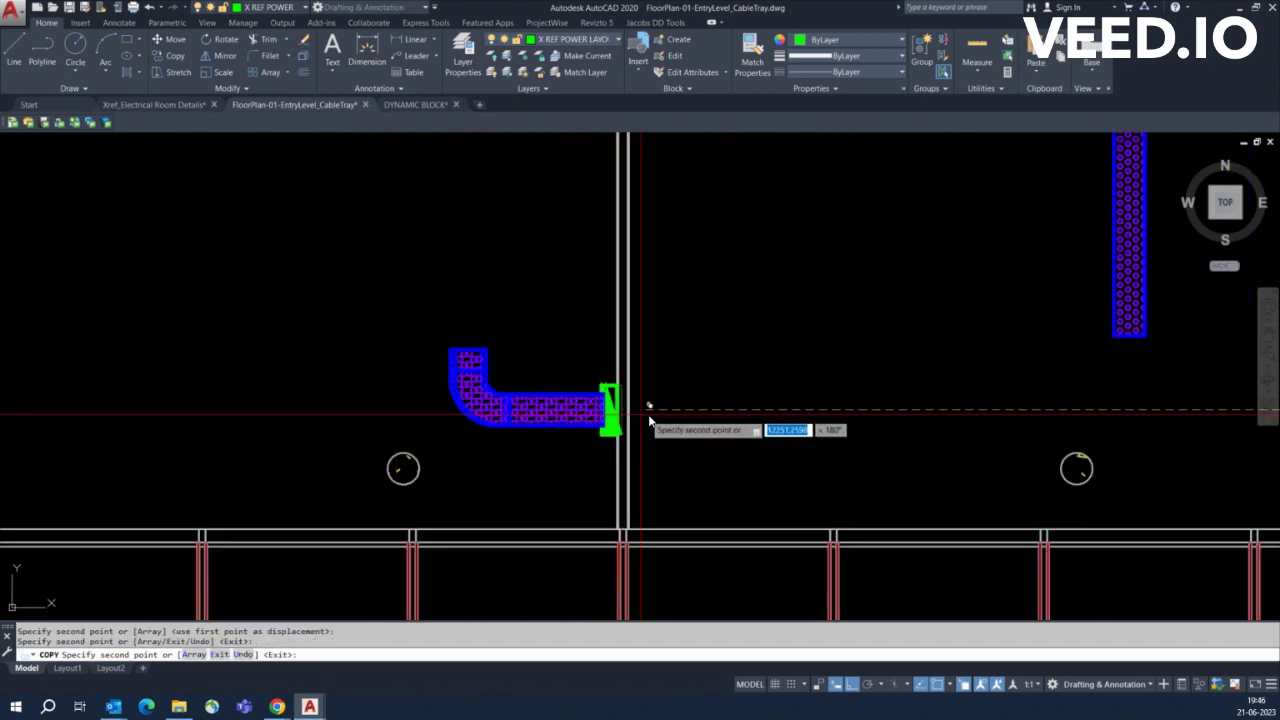
pyautogui.scroll(-3, 649, 419)
pyautogui.scroll(3, 537, 440)
pyautogui.scroll(-3, 569, 446)
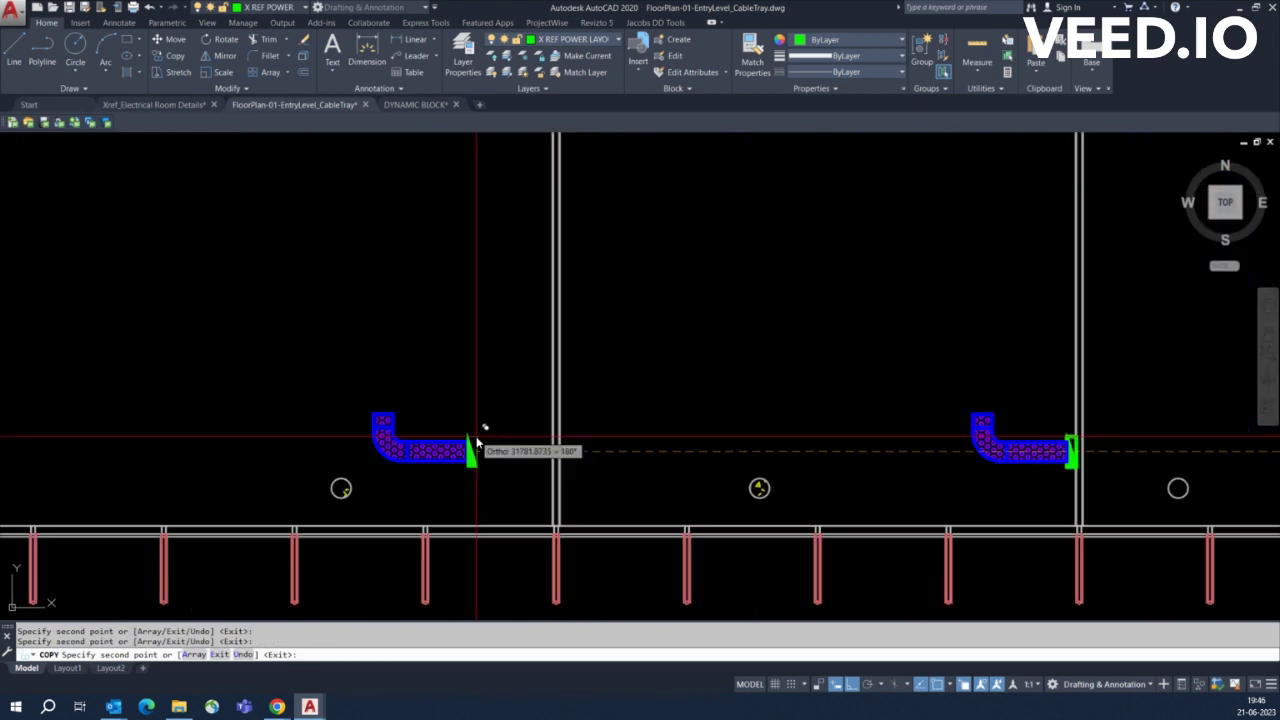
pyautogui.scroll(3, 480, 449)
pyautogui.scroll(-3, 598, 466)
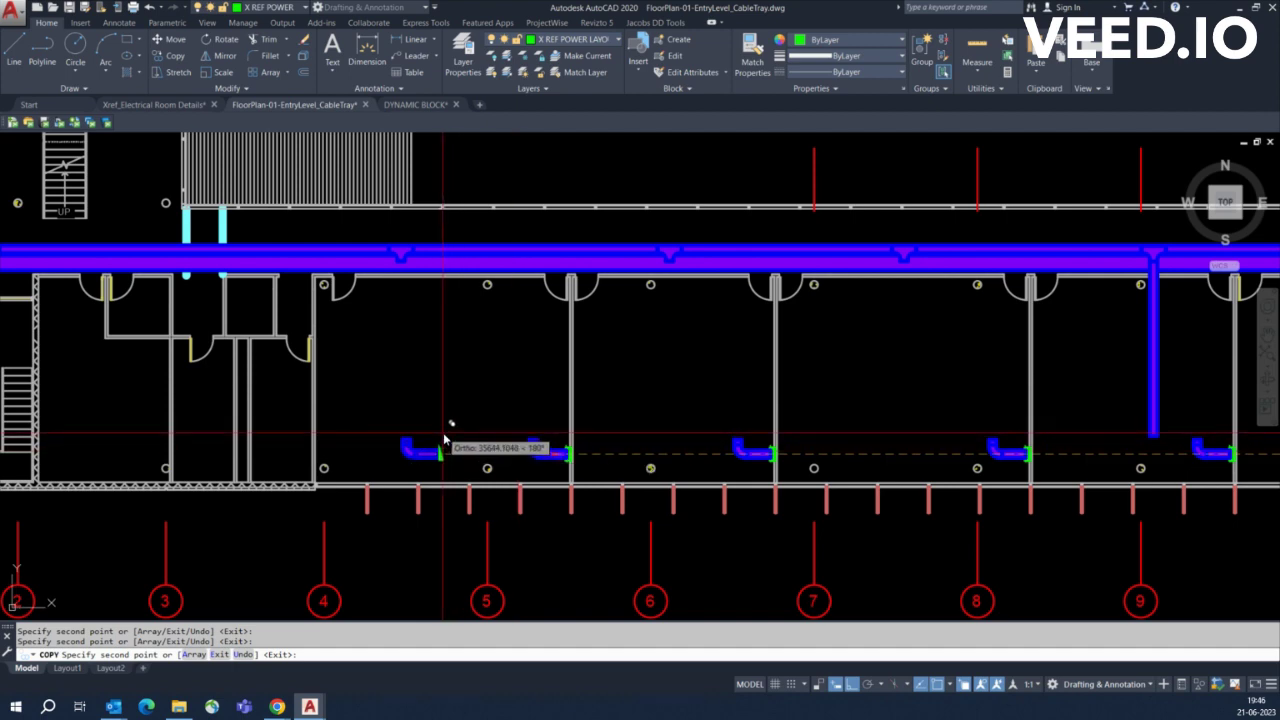
pyautogui.scroll(4, 524, 452)
pyautogui.scroll(-4, 556, 447)
# Move the leftmost elbow copy and stretch its tray end out to the wall
pyautogui.write('m')
pyautogui.press('Return')
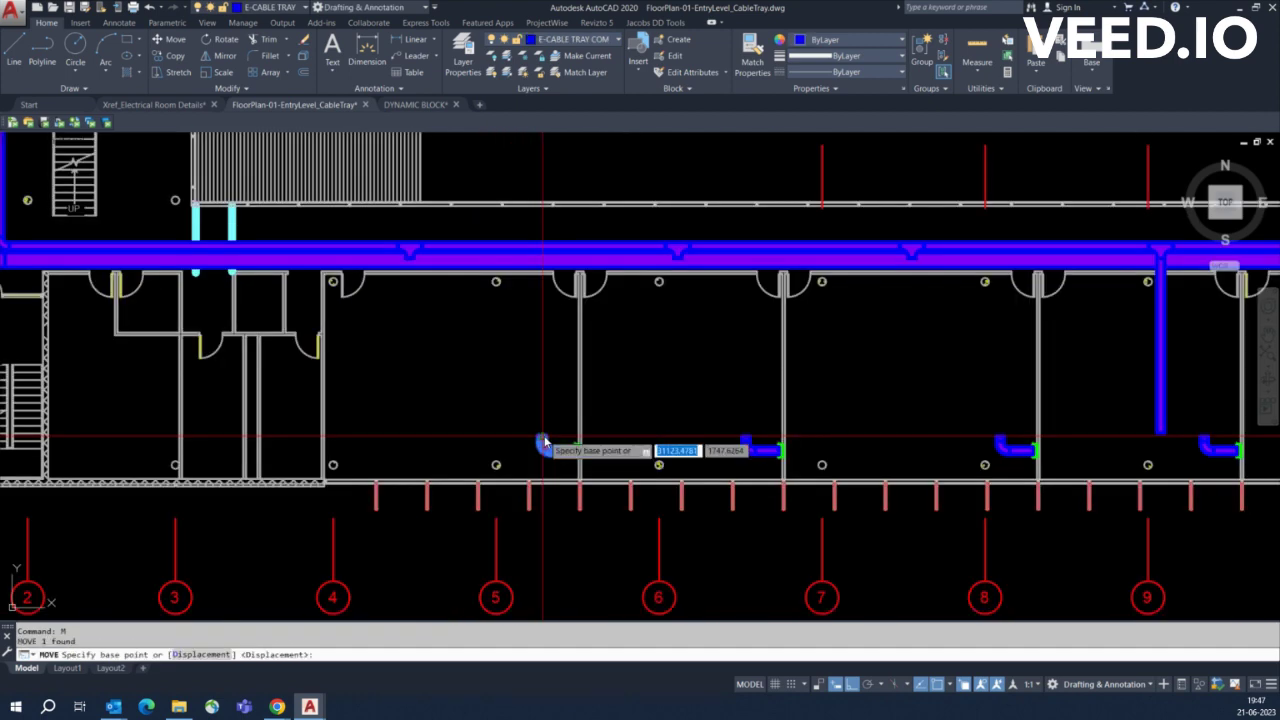
pyautogui.click(418, 441)
pyautogui.scroll(3, 440, 448)
pyautogui.scroll(4, 600, 450)
pyautogui.click(642, 455)
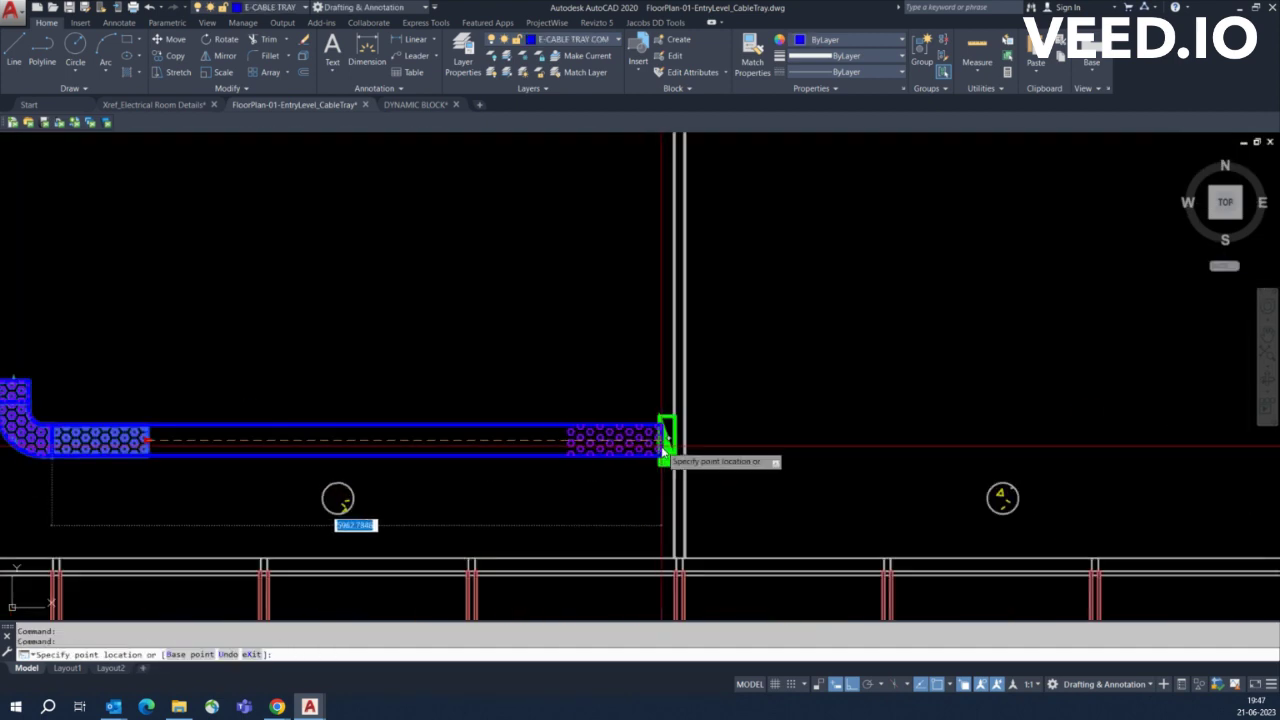
pyautogui.scroll(1, 663, 435)
pyautogui.click(663, 435)
pyautogui.scroll(-5, 600, 440)
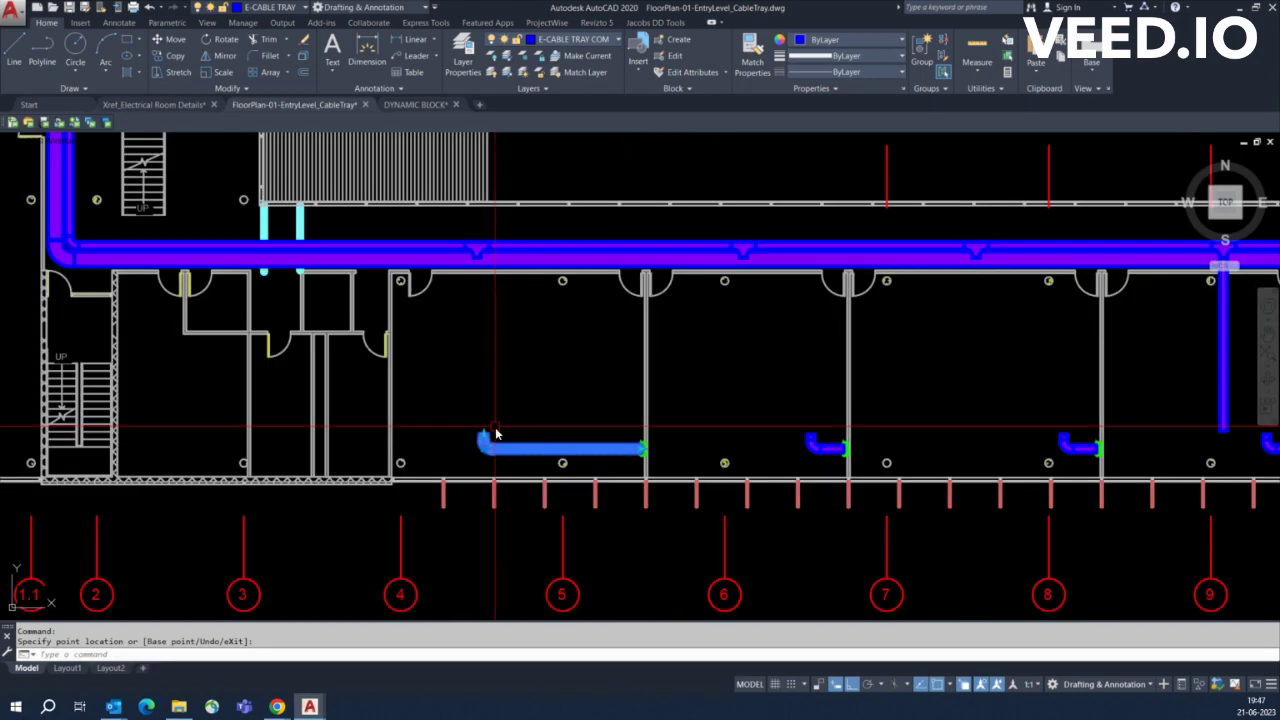
pyautogui.scroll(2, 481, 436)
pyautogui.scroll(5, 470, 340)
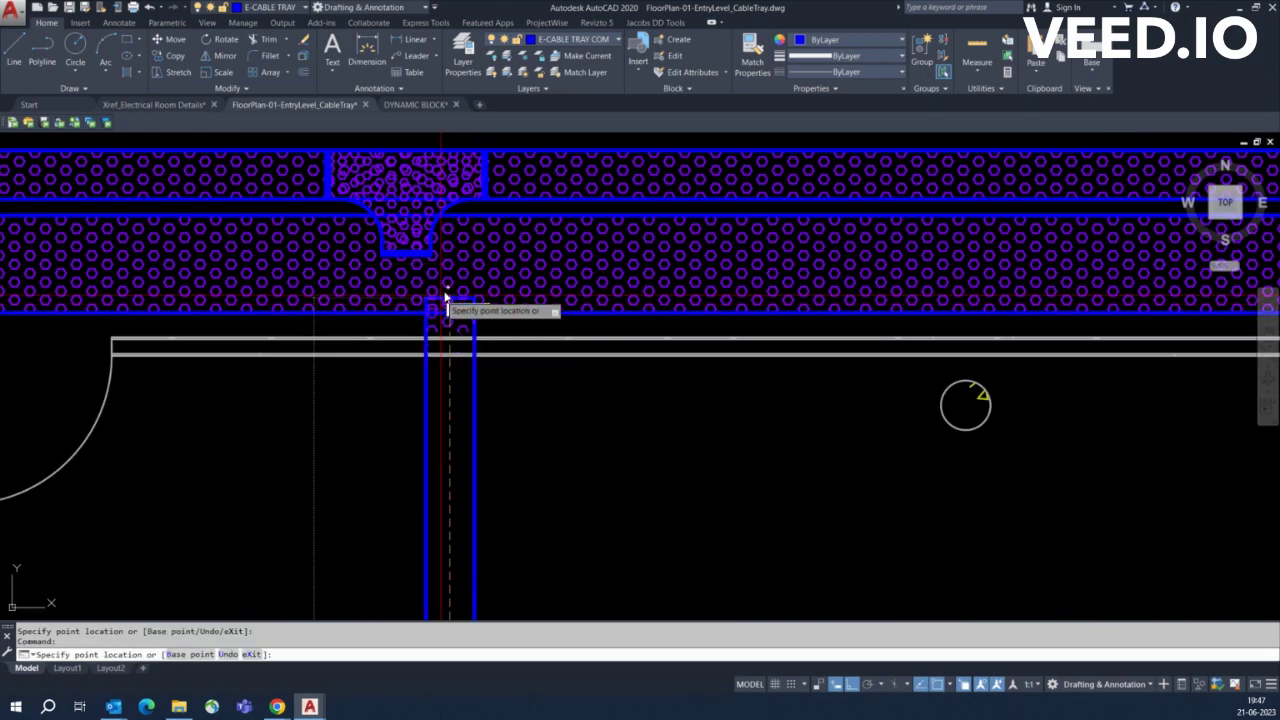
pyautogui.scroll(3, 474, 282)
pyautogui.scroll(2, 398, 288)
pyautogui.scroll(-2, 398, 288)
# Move the reducer piece into the branch tee junction
pyautogui.click(391, 286)
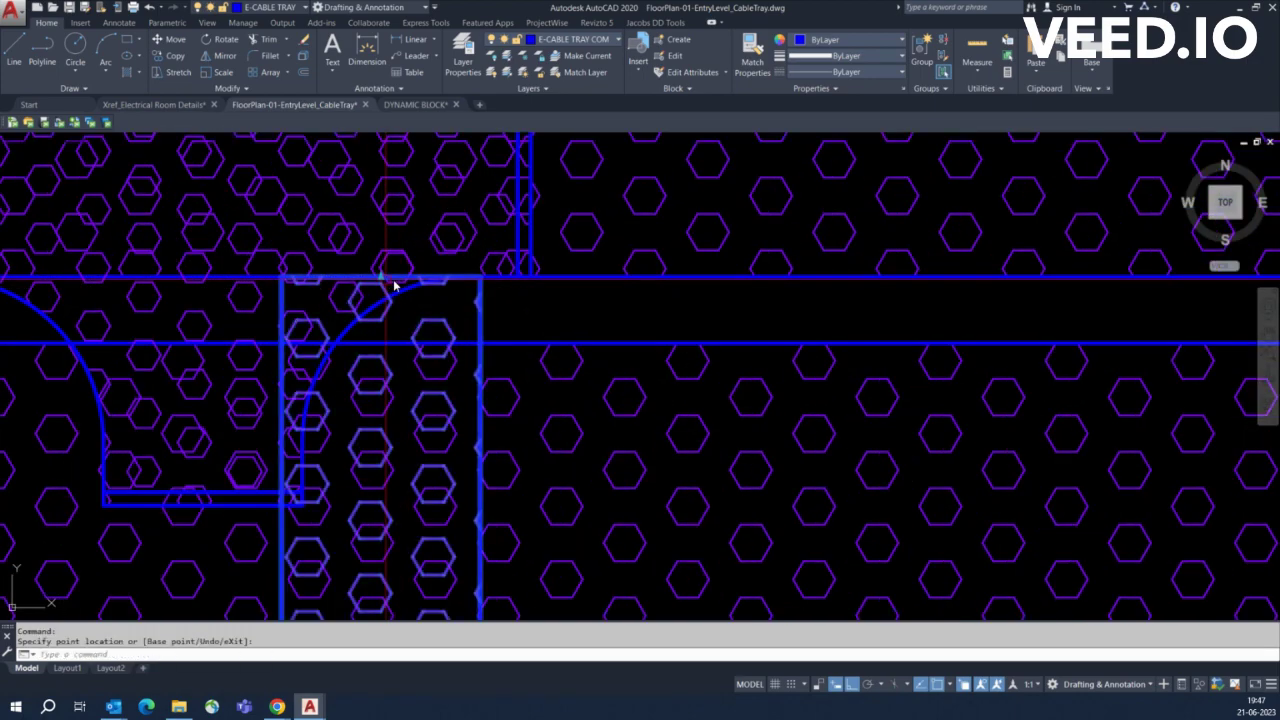
pyautogui.scroll(-1, 300, 305)
pyautogui.write('m')
pyautogui.press('Return')
pyautogui.click(328, 410)
pyautogui.click(359, 433)
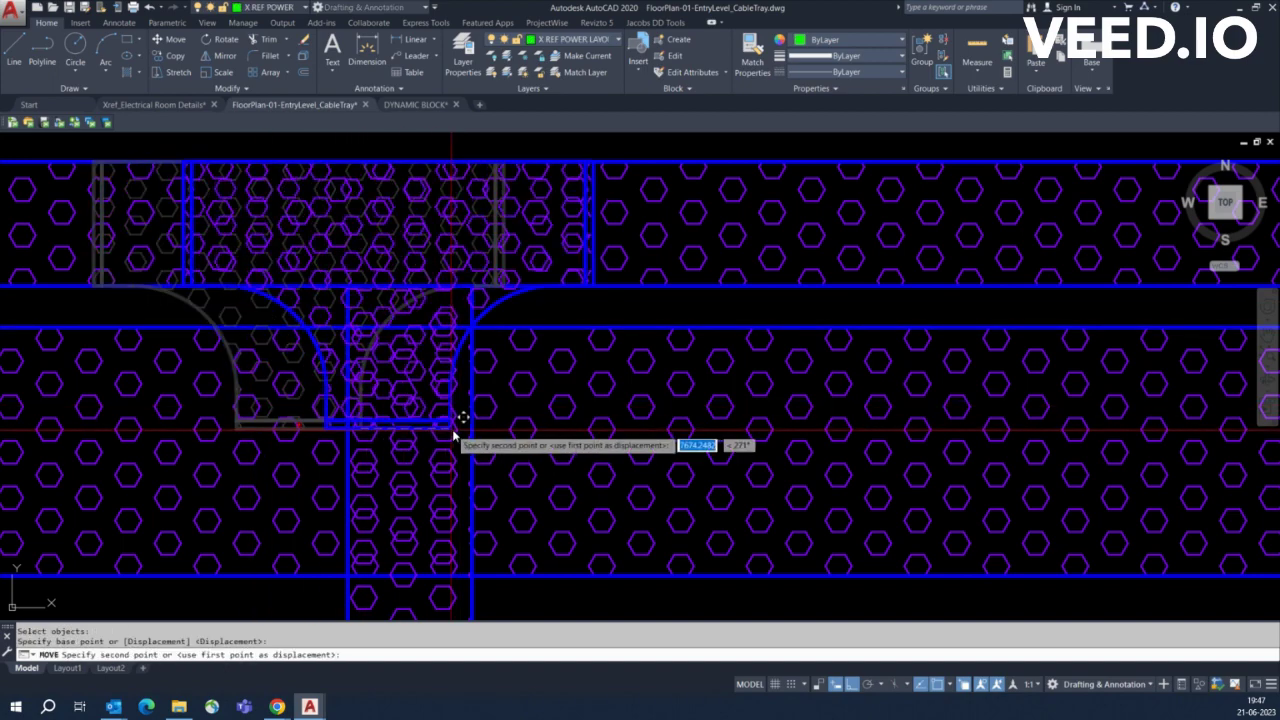
pyautogui.click(471, 434)
pyautogui.scroll(-2, 471, 434)
pyautogui.scroll(2, 462, 305)
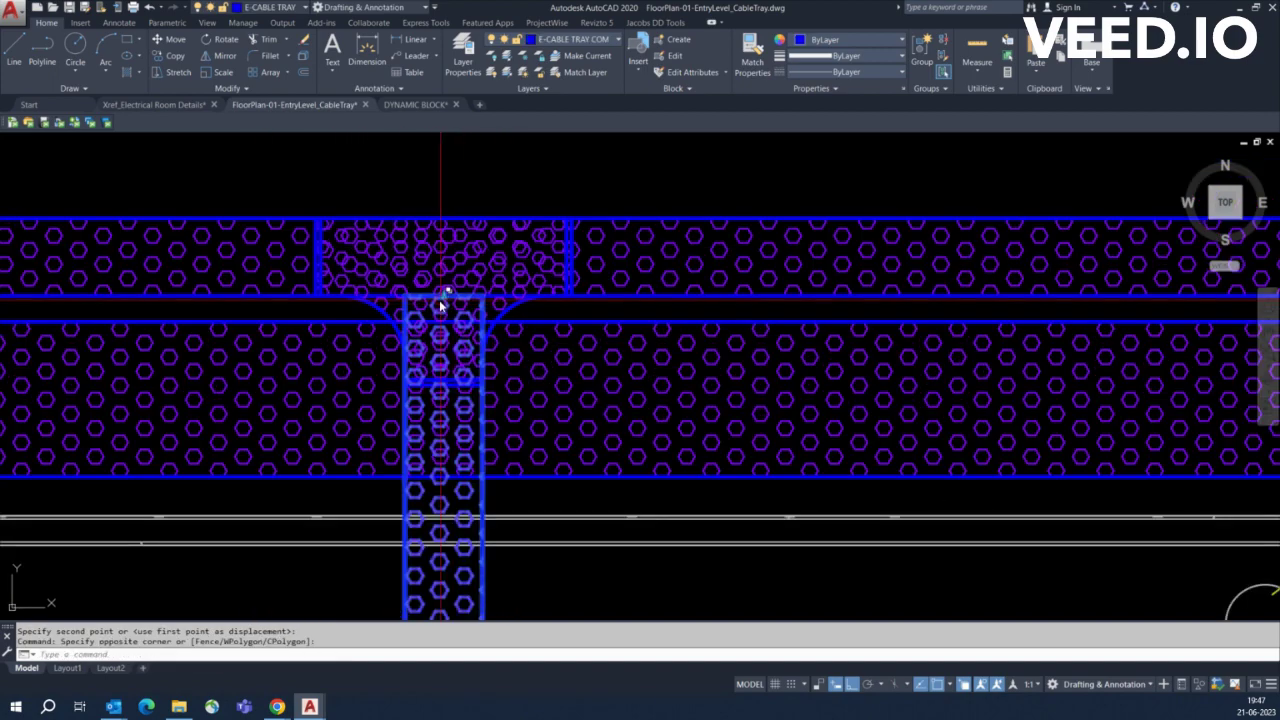
pyautogui.scroll(1, 443, 388)
pyautogui.press('Escape')
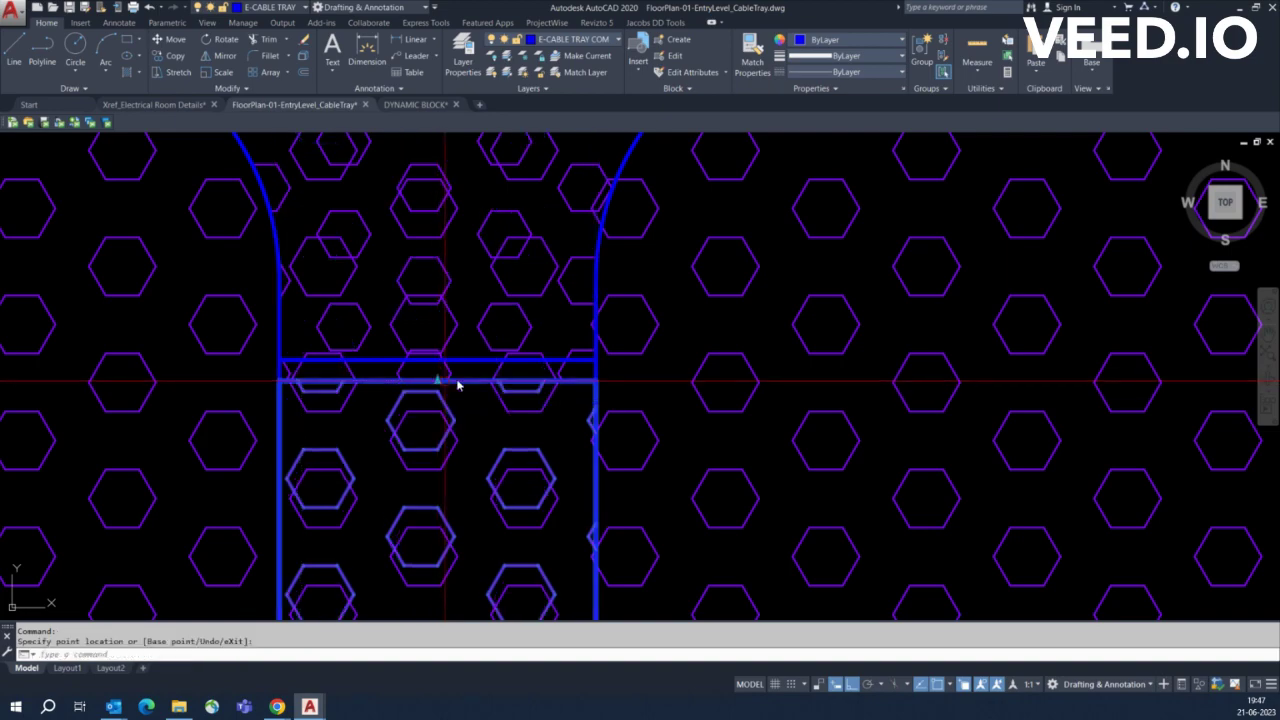
pyautogui.scroll(-4, 444, 382)
pyautogui.scroll(-2, 446, 330)
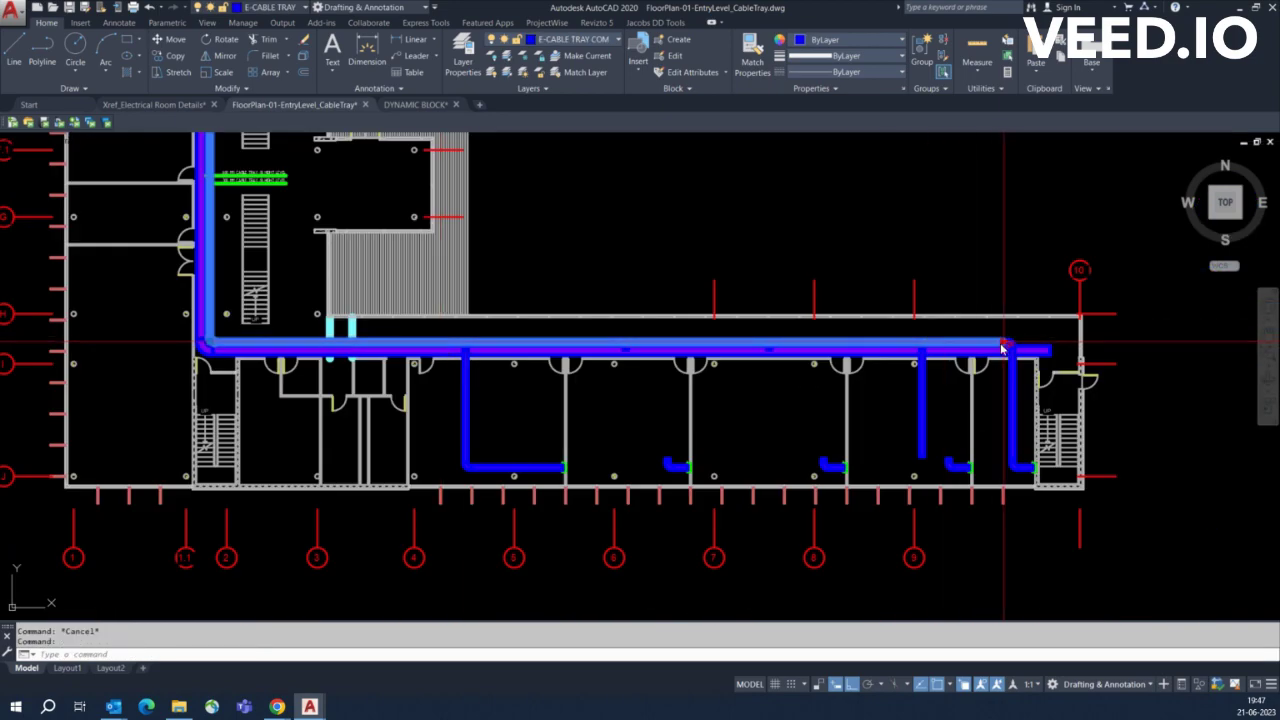
# Move the tray elbow so it butts against the vertical tray run
pyautogui.scroll(5, 427, 334)
pyautogui.click(427, 334)
pyautogui.scroll(2, 214, 350)
pyautogui.scroll(-7, 346, 338)
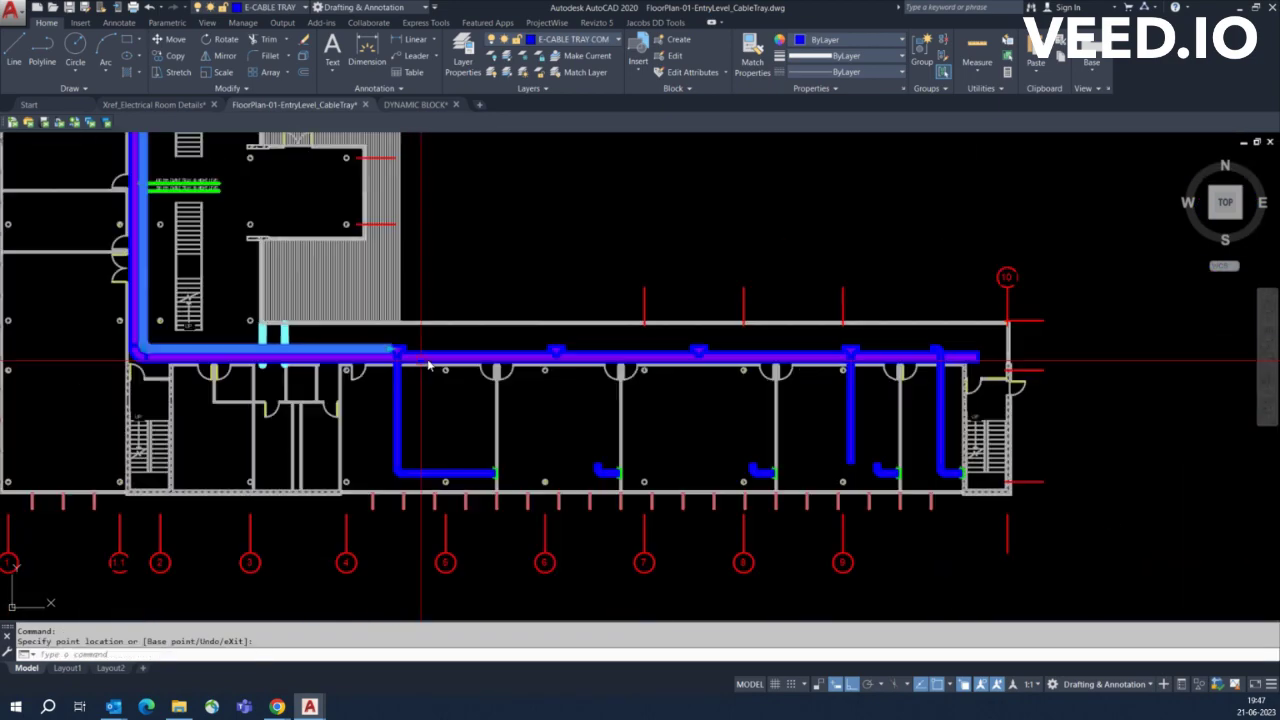
pyautogui.press('Escape')
pyautogui.scroll(-2, 545, 434)
pyautogui.scroll(3, 581, 442)
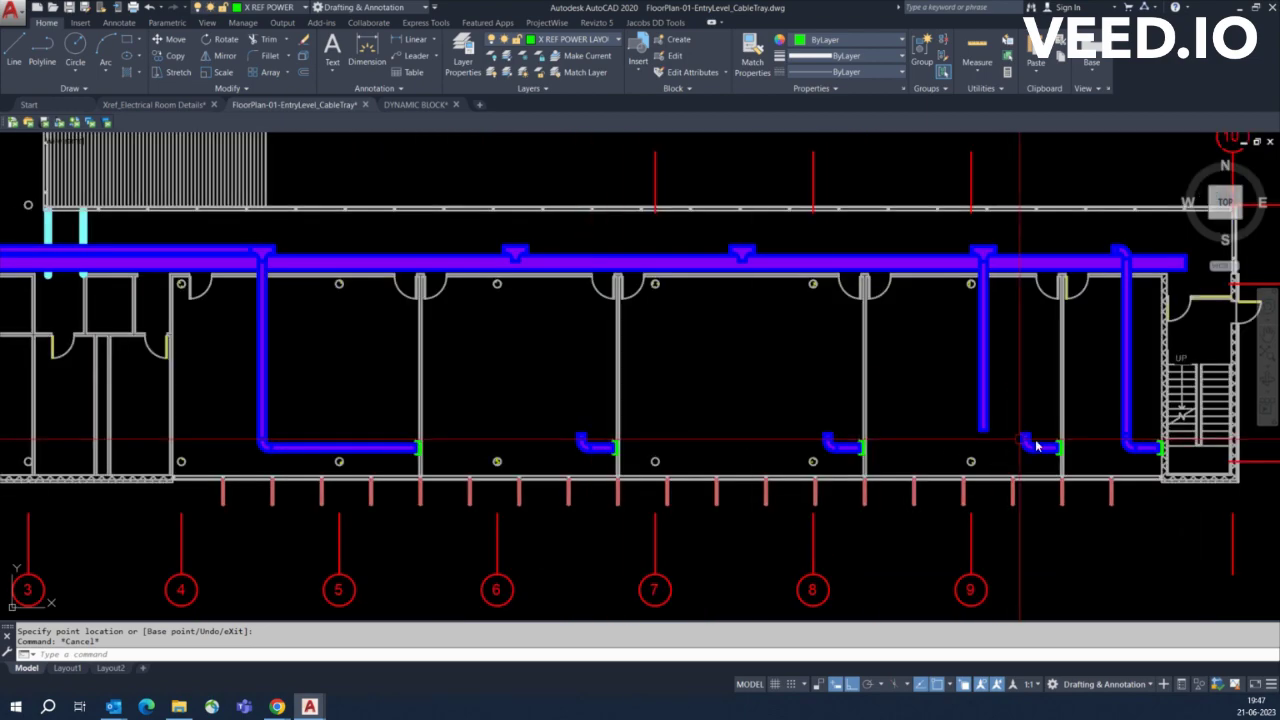
pyautogui.scroll(3, 1037, 447)
pyautogui.scroll(2, 997, 434)
pyautogui.moveTo(1040, 470); pyautogui.dragTo(848, 400)
pyautogui.press('Return')
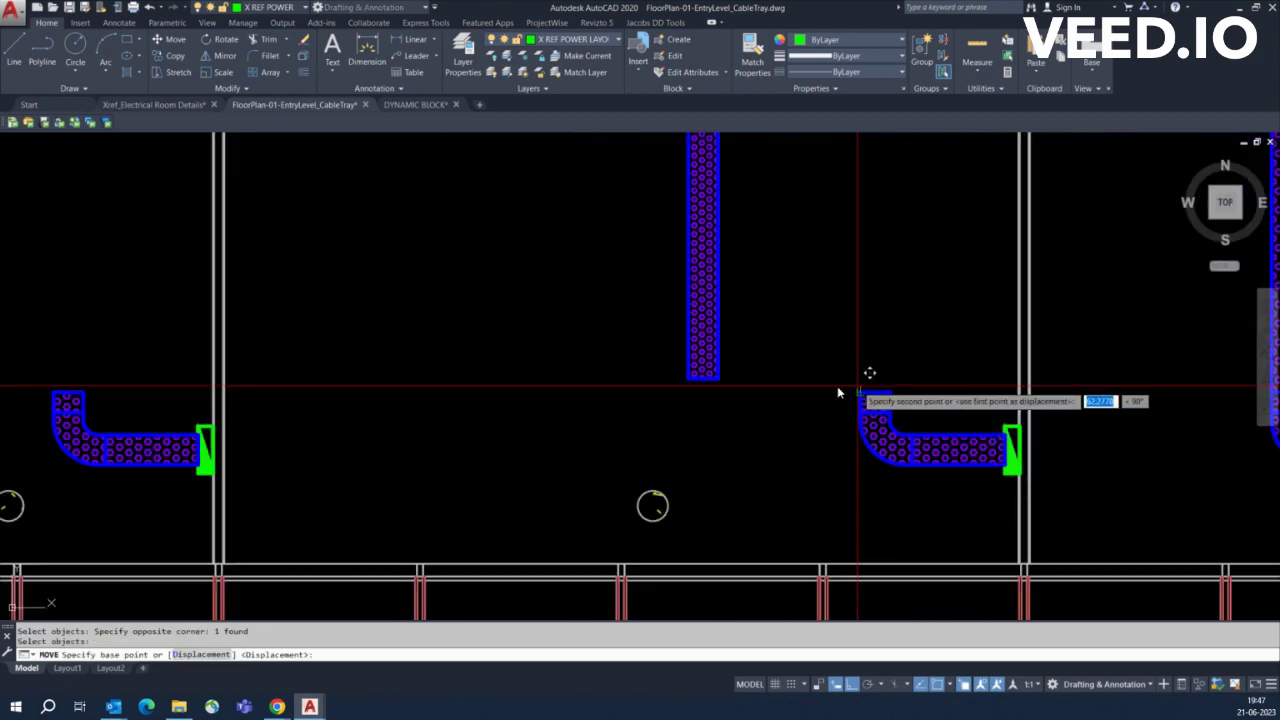
pyautogui.scroll(4, 692, 386)
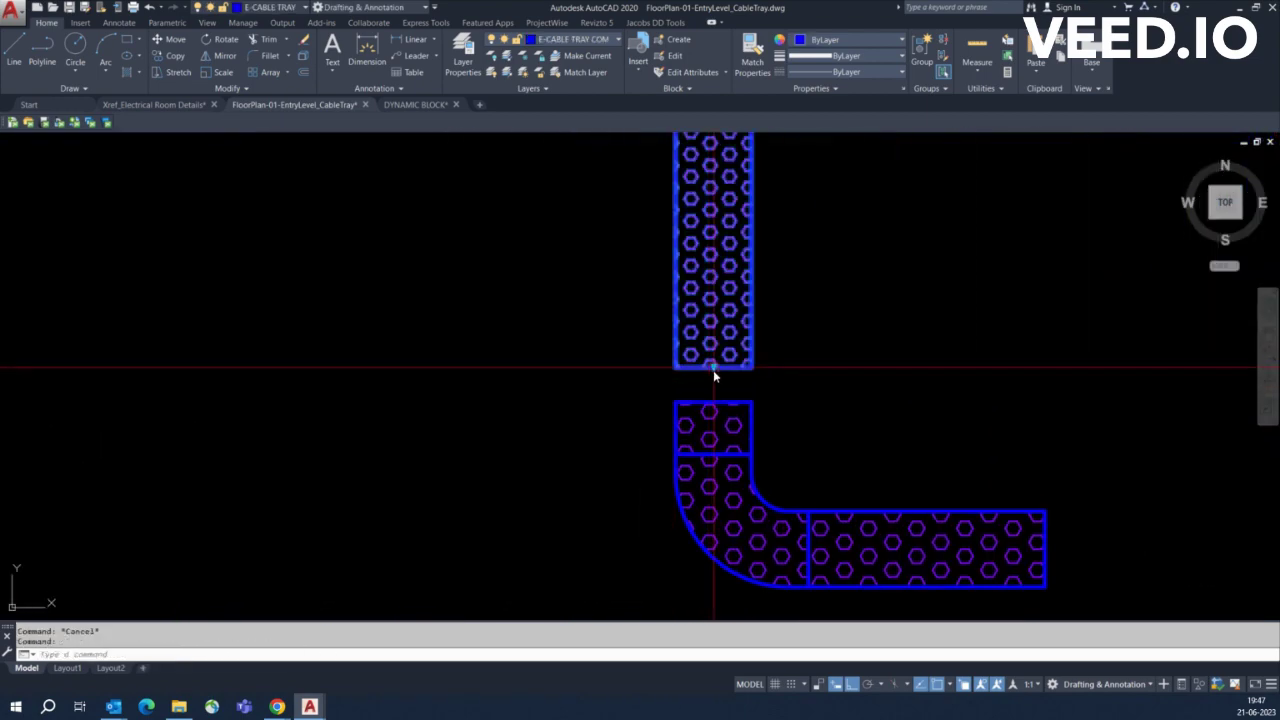
pyautogui.click(713, 398)
pyautogui.scroll(-6, 713, 398)
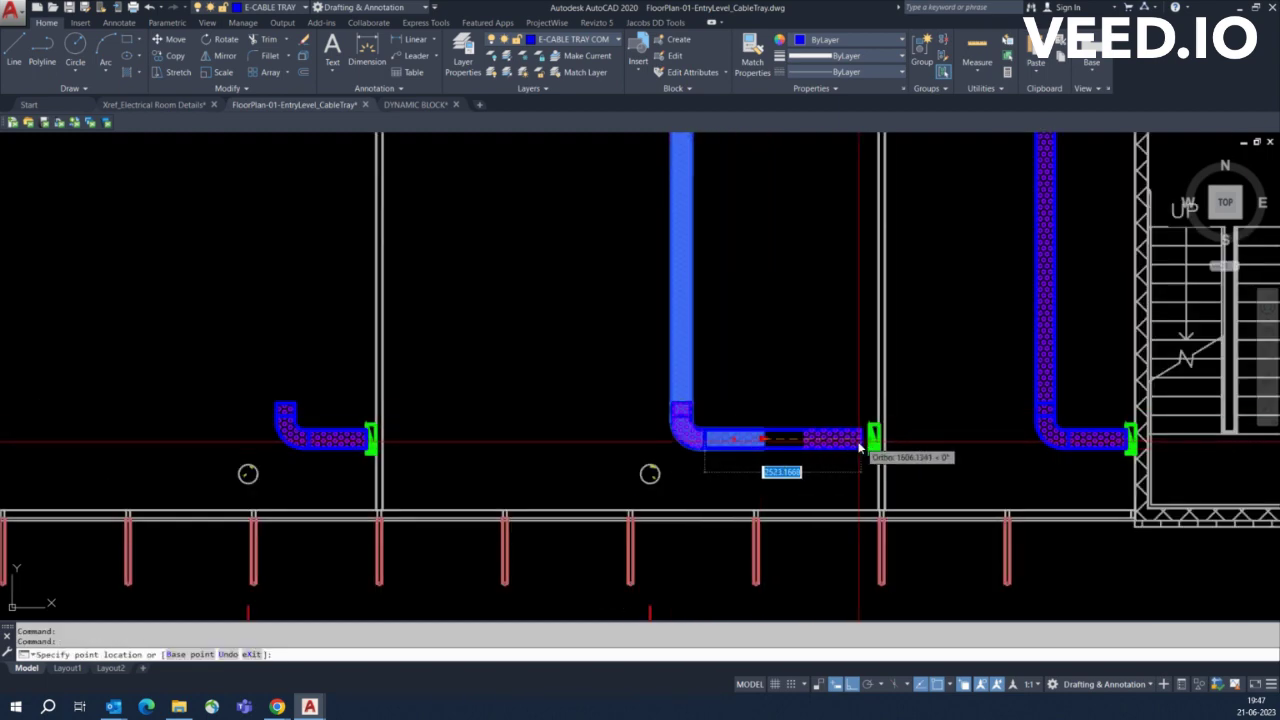
pyautogui.scroll(4, 872, 447)
pyautogui.press('Escape')
pyautogui.scroll(-8, 614, 423)
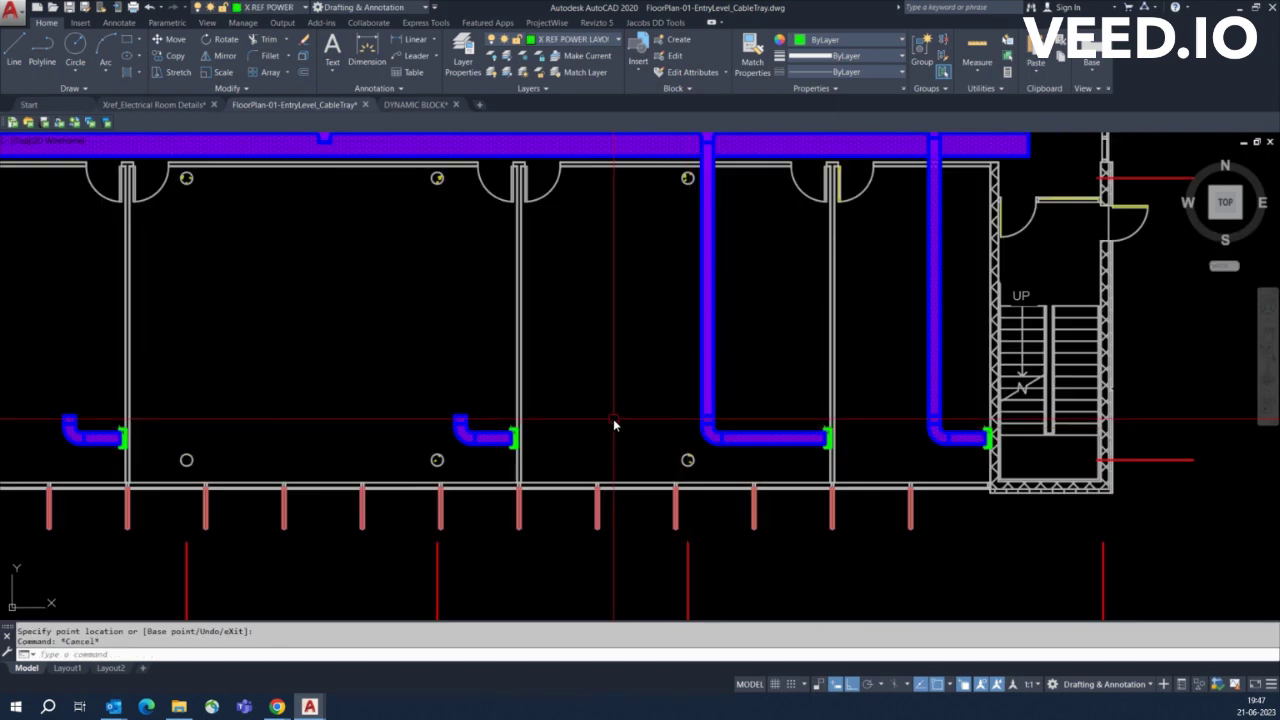
pyautogui.scroll(-2, 522, 425)
pyautogui.scroll(7, 527, 240)
pyautogui.write('E')
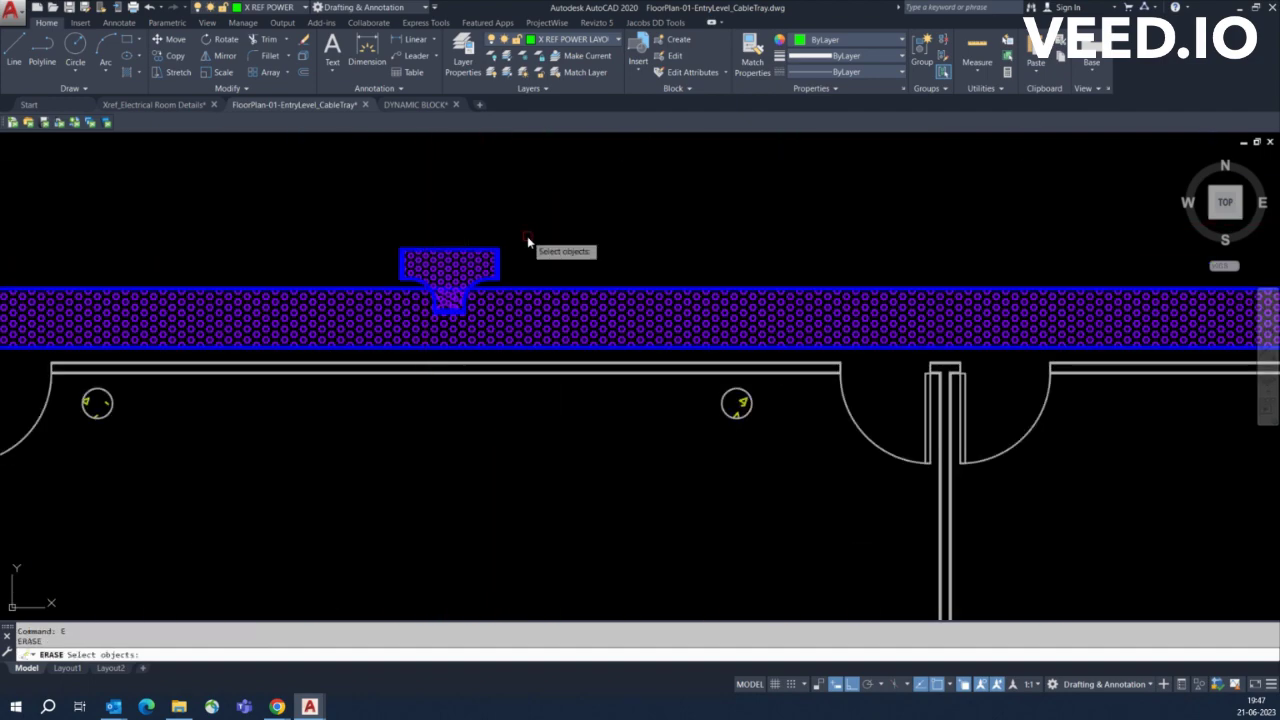
pyautogui.scroll(-7, 485, 272)
# Erase the extra tray piece at the junction
pyautogui.write('e')
pyautogui.press('Return')
pyautogui.scroll(2, 316, 261)
pyautogui.press('Return')
pyautogui.scroll(-3, 323, 285)
pyautogui.scroll(3, 908, 406)
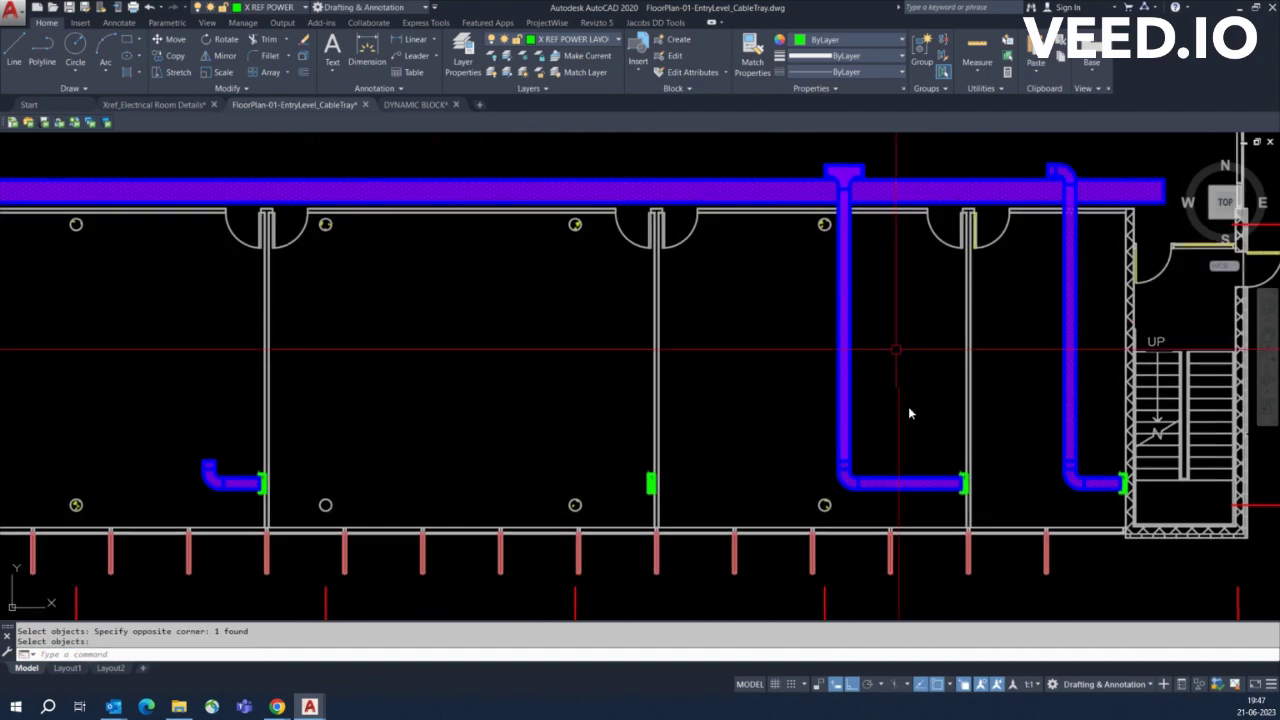
# Copy the elbow and tray run into the next room
pyautogui.click(957, 463)
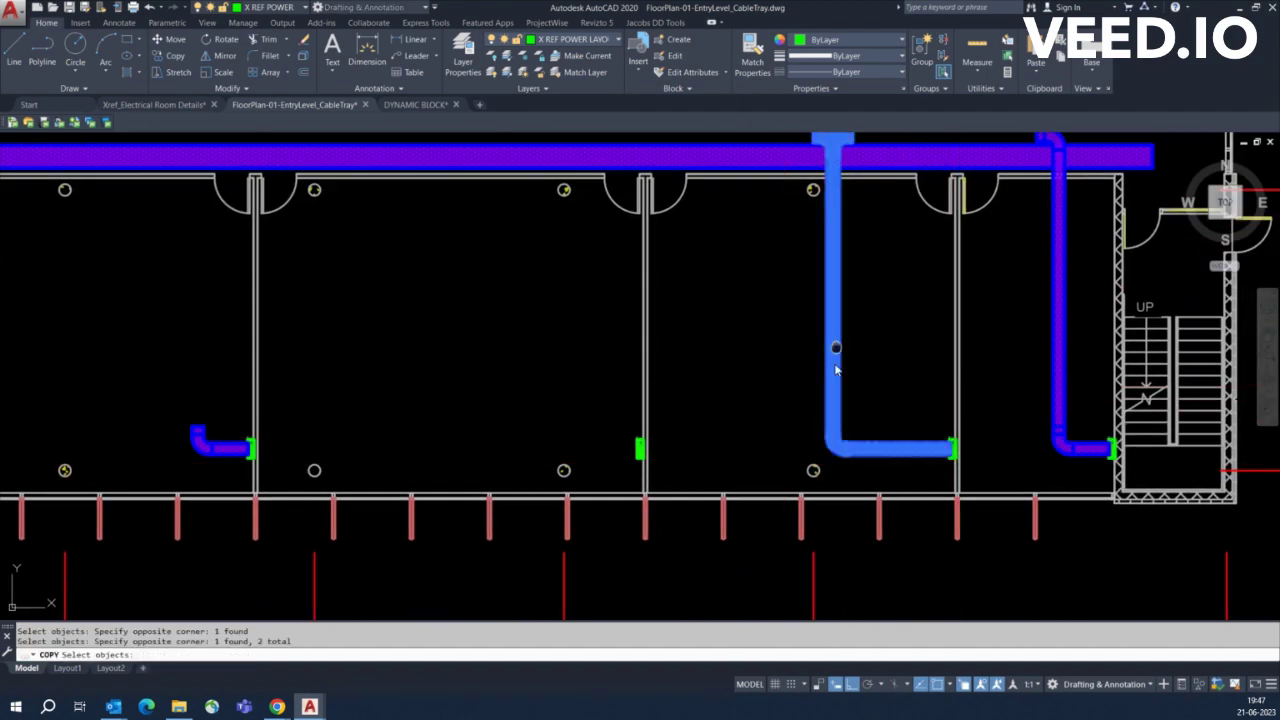
pyautogui.scroll(5, 834, 266)
pyautogui.scroll(-3, 863, 374)
pyautogui.scroll(5, 840, 313)
pyautogui.press('Return')
pyautogui.click(840, 313)
pyautogui.scroll(-5, 760, 340)
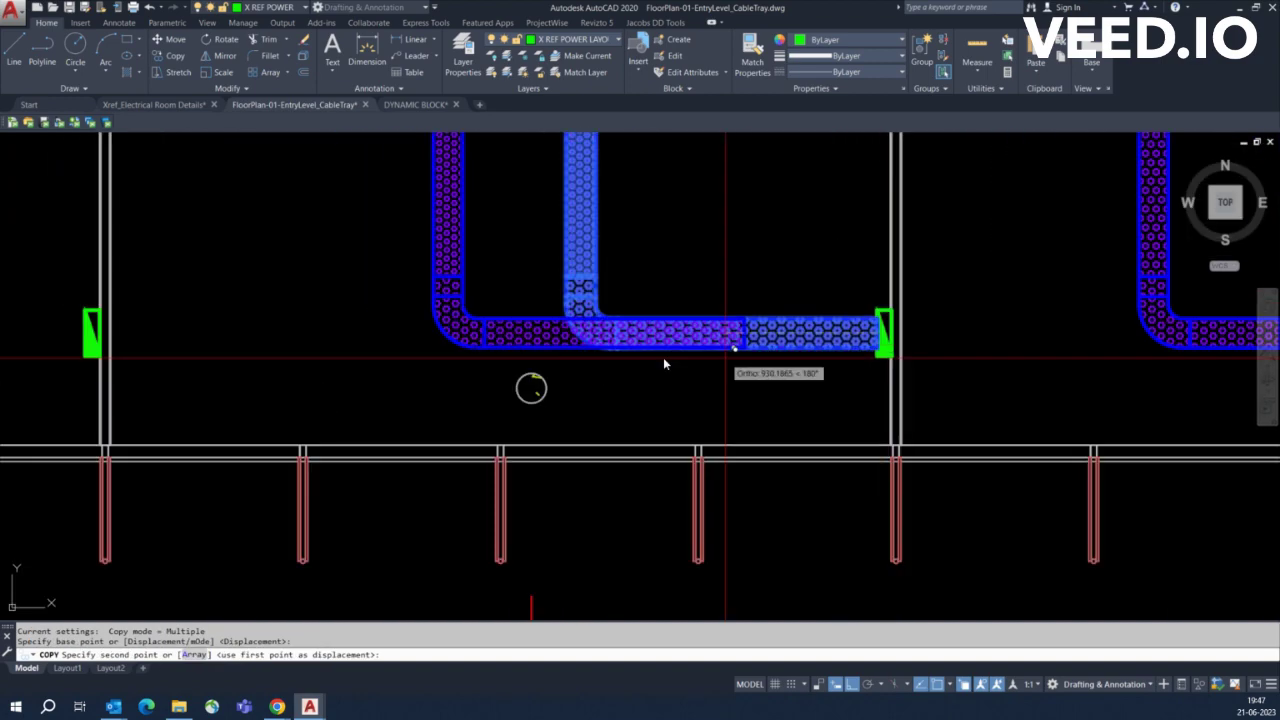
pyautogui.scroll(5, 663, 357)
pyautogui.click(449, 321)
pyautogui.scroll(-5, 449, 321)
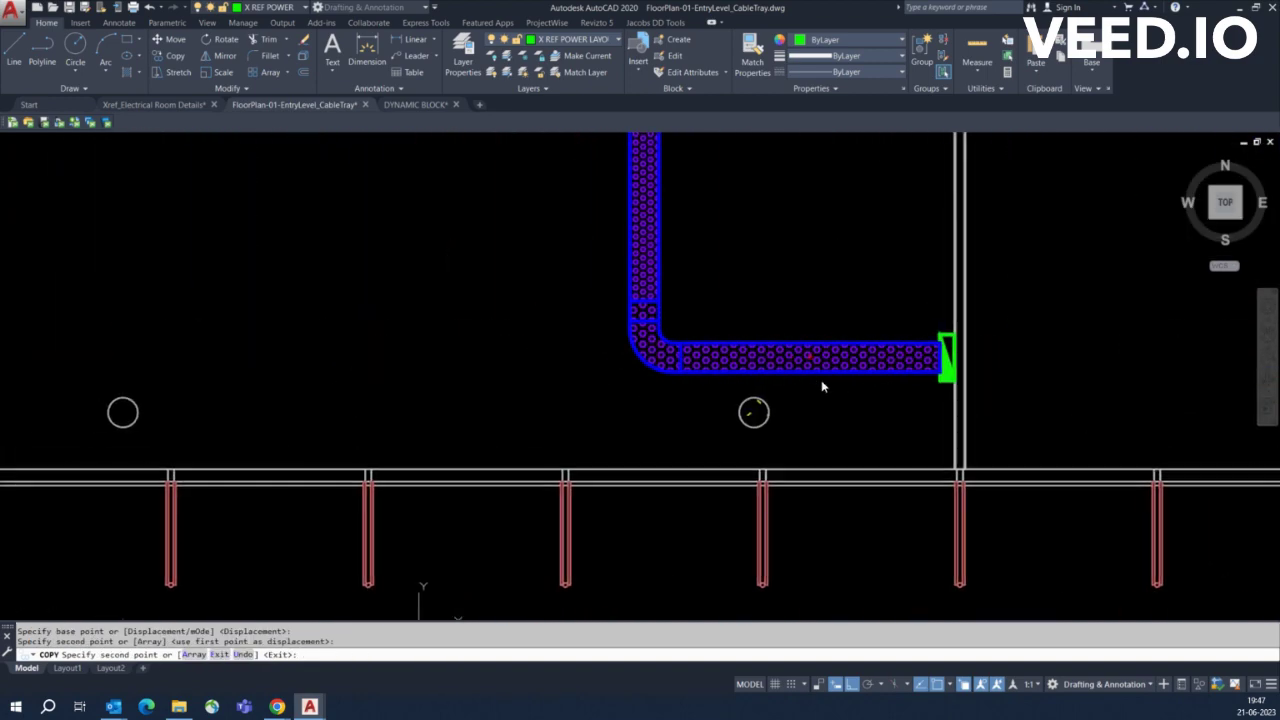
pyautogui.scroll(-2, 820, 380)
pyautogui.scroll(5, 529, 371)
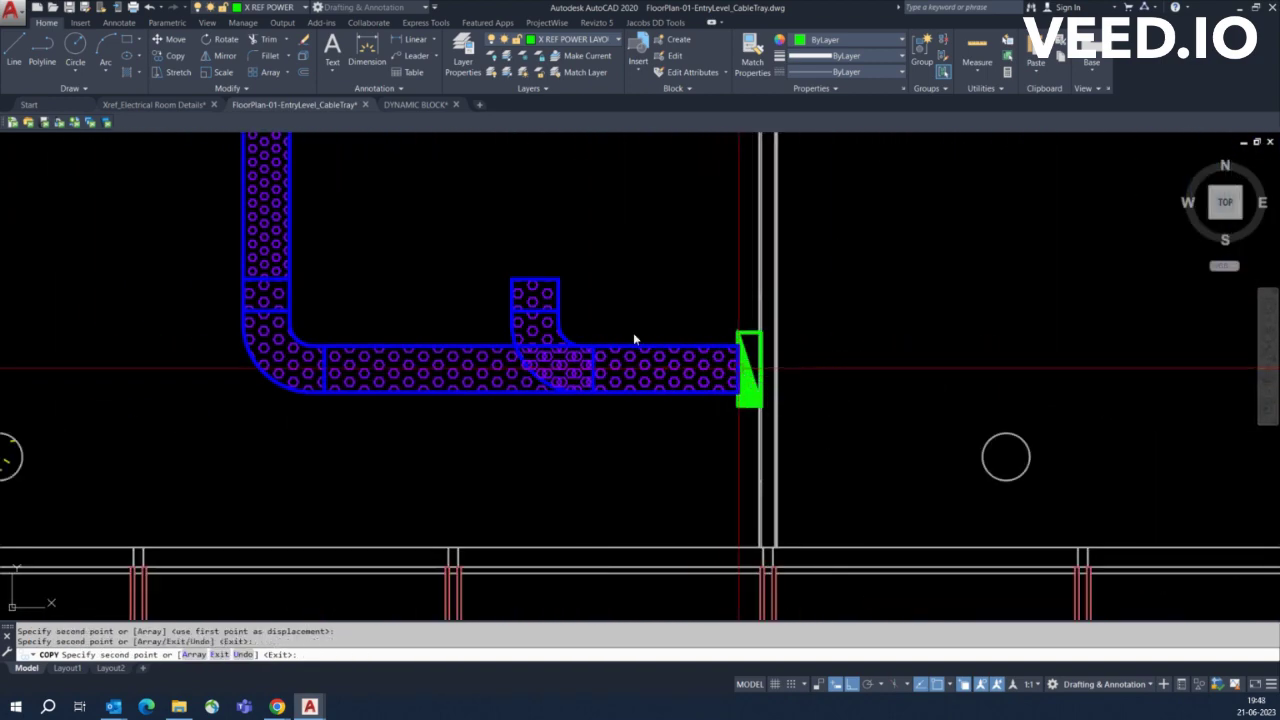
# Delete the leftover stray elbow
pyautogui.click(509, 313)
pyautogui.press('Return')
pyautogui.scroll(-3, 549, 346)
pyautogui.scroll(-3, 549, 350)
# Move the first tee fitting into position on the main corridor tray
pyautogui.scroll(5, 319, 270)
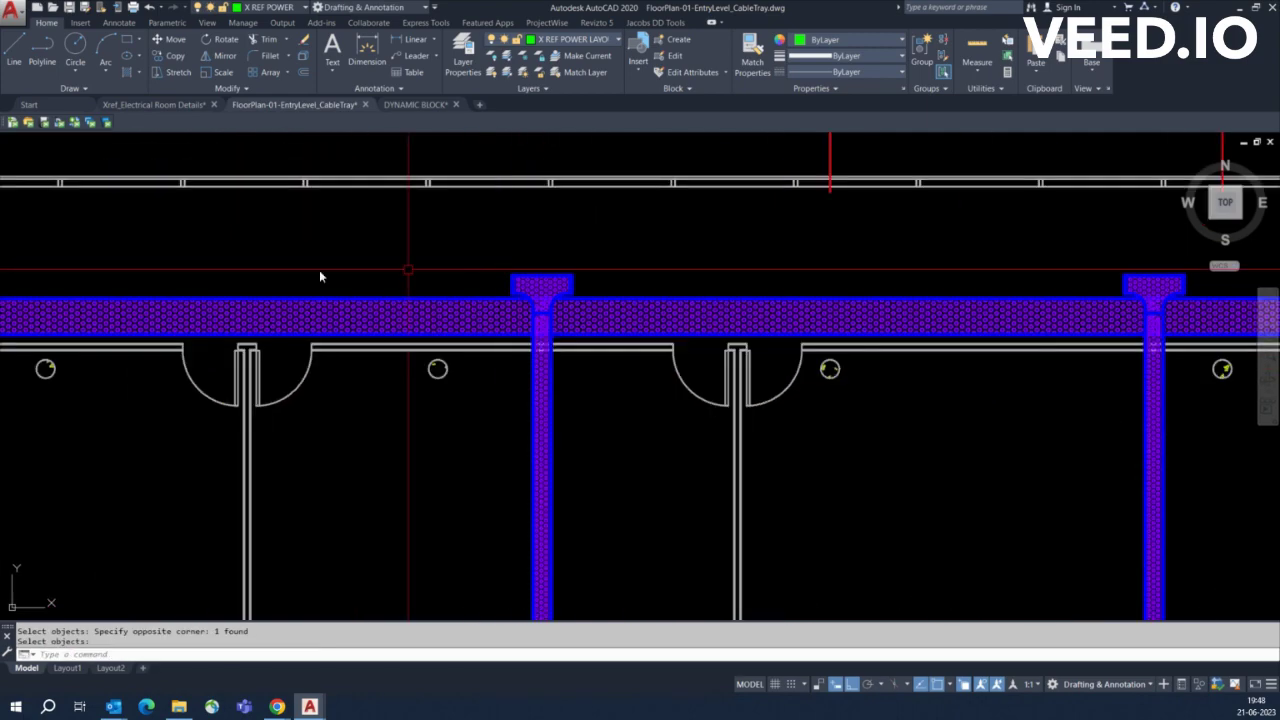
pyautogui.scroll(1, 443, 295)
pyautogui.click(401, 295)
pyautogui.scroll(4, 401, 295)
pyautogui.scroll(-2, 527, 322)
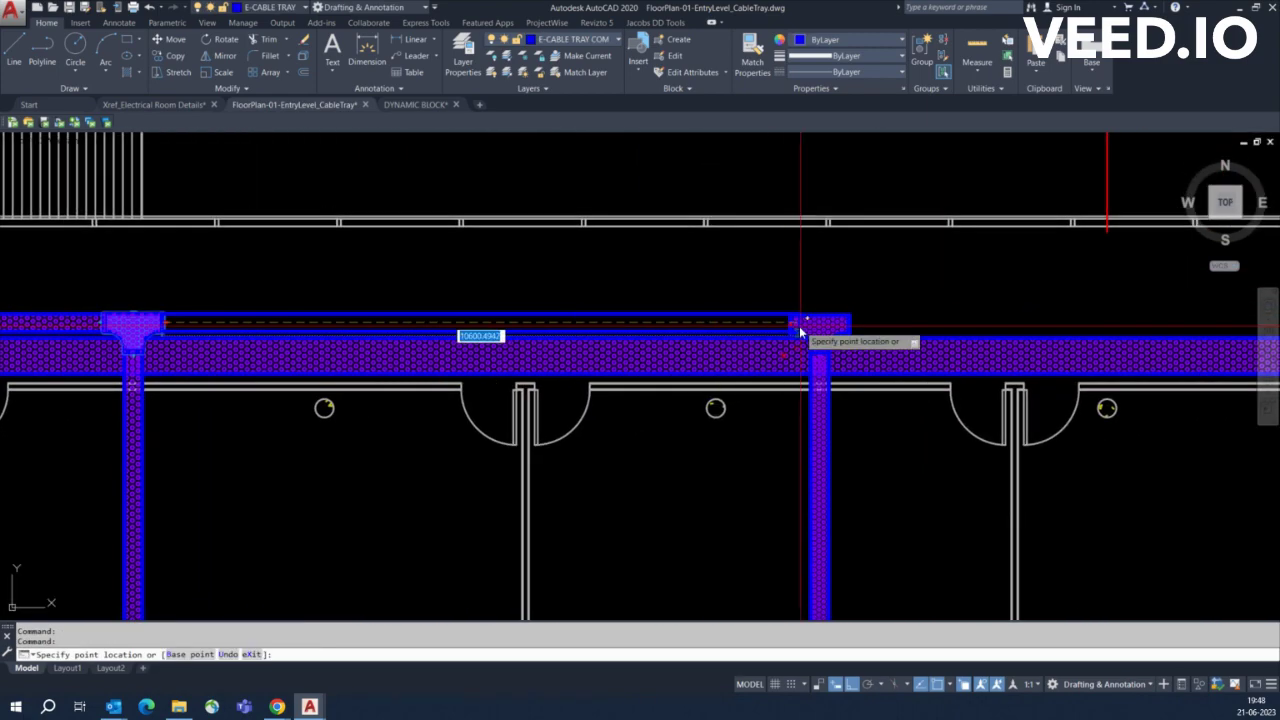
pyautogui.scroll(4, 799, 326)
pyautogui.scroll(3, 757, 321)
pyautogui.scroll(4, 754, 317)
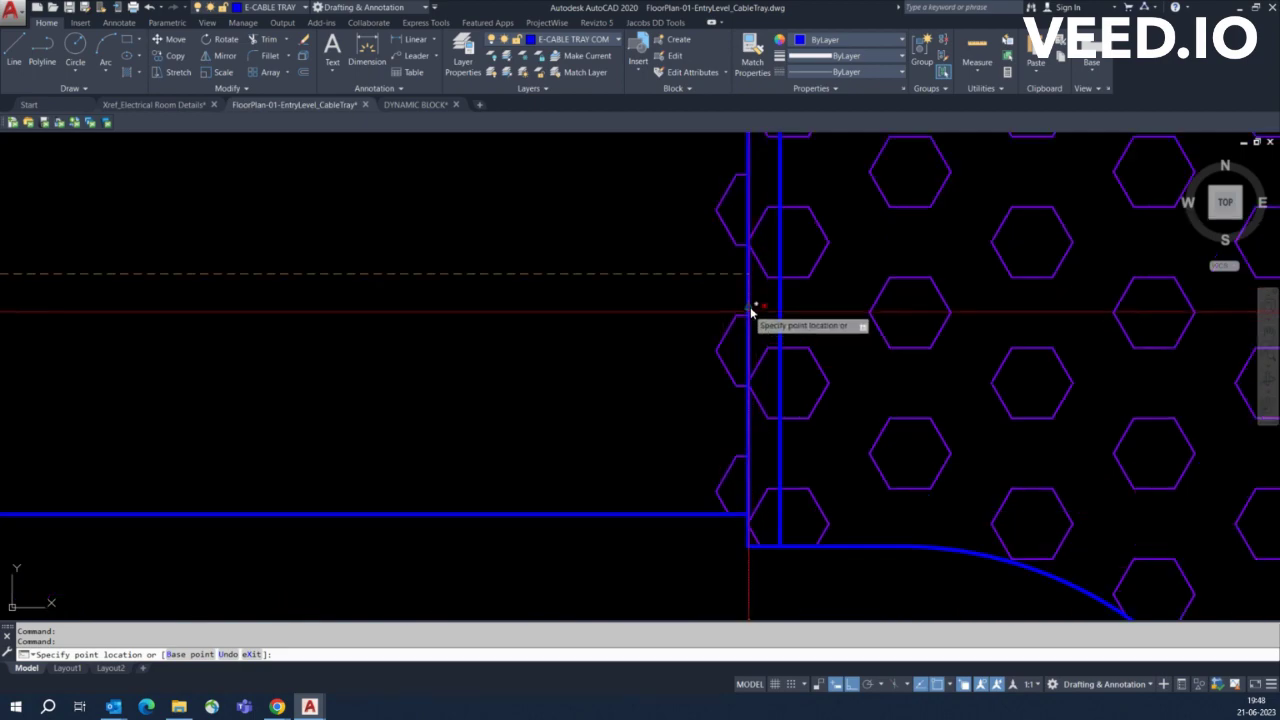
pyautogui.scroll(-5, 746, 282)
pyautogui.scroll(2, 627, 315)
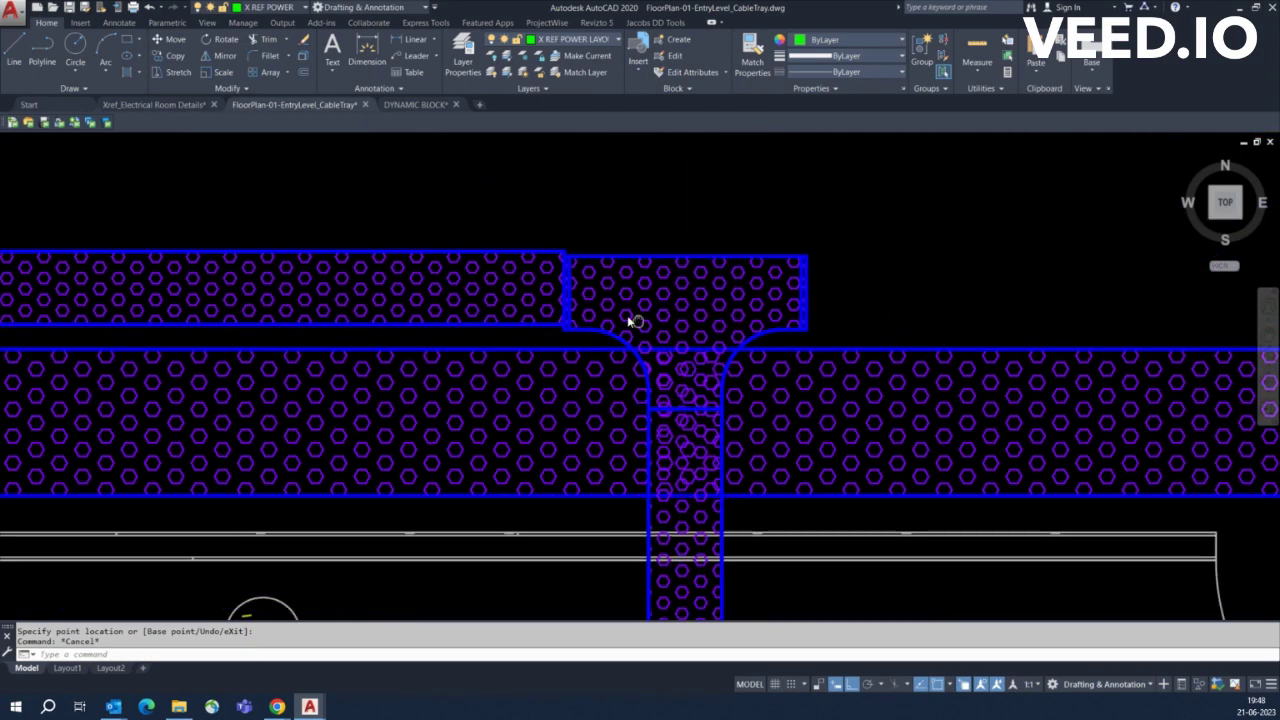
pyautogui.write('m')
pyautogui.press('Return')
pyautogui.click(683, 238)
pyautogui.scroll(2, 543, 240)
pyautogui.press('Return')
pyautogui.scroll(2, 543, 245)
pyautogui.click(517, 214)
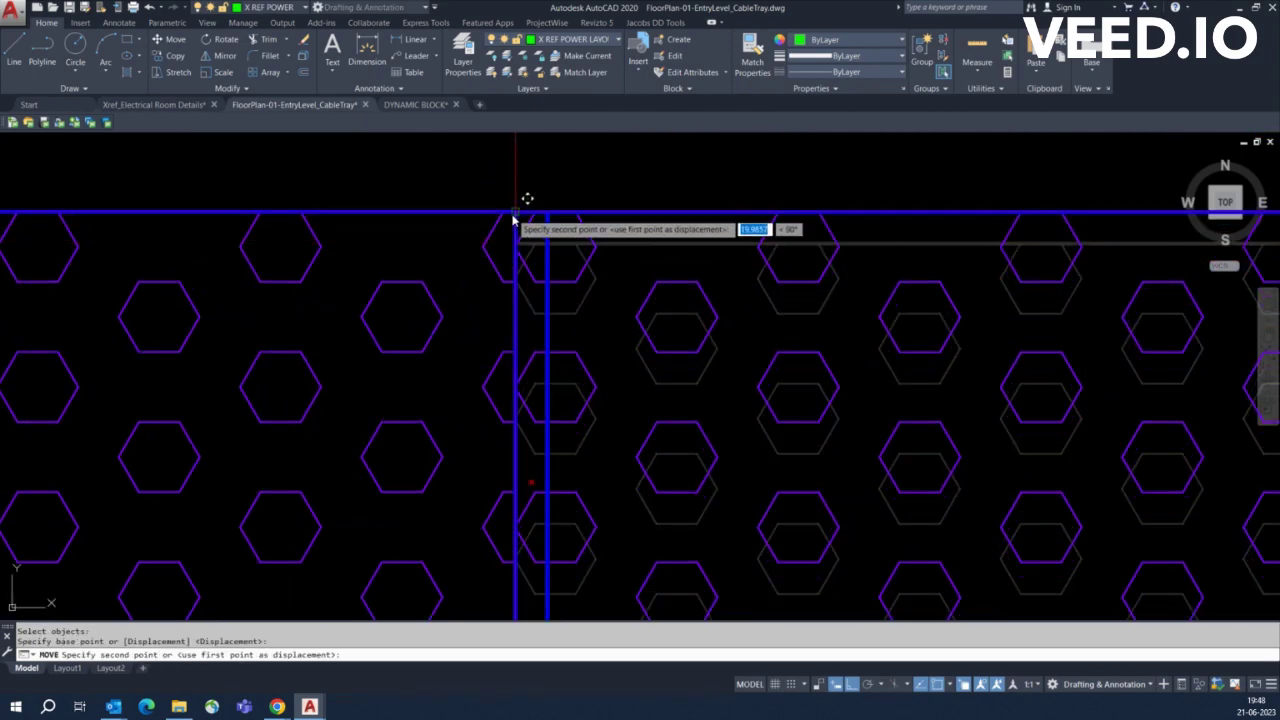
pyautogui.scroll(-4, 530, 260)
pyautogui.click(692, 322)
pyautogui.click(690, 316)
pyautogui.scroll(-3, 715, 326)
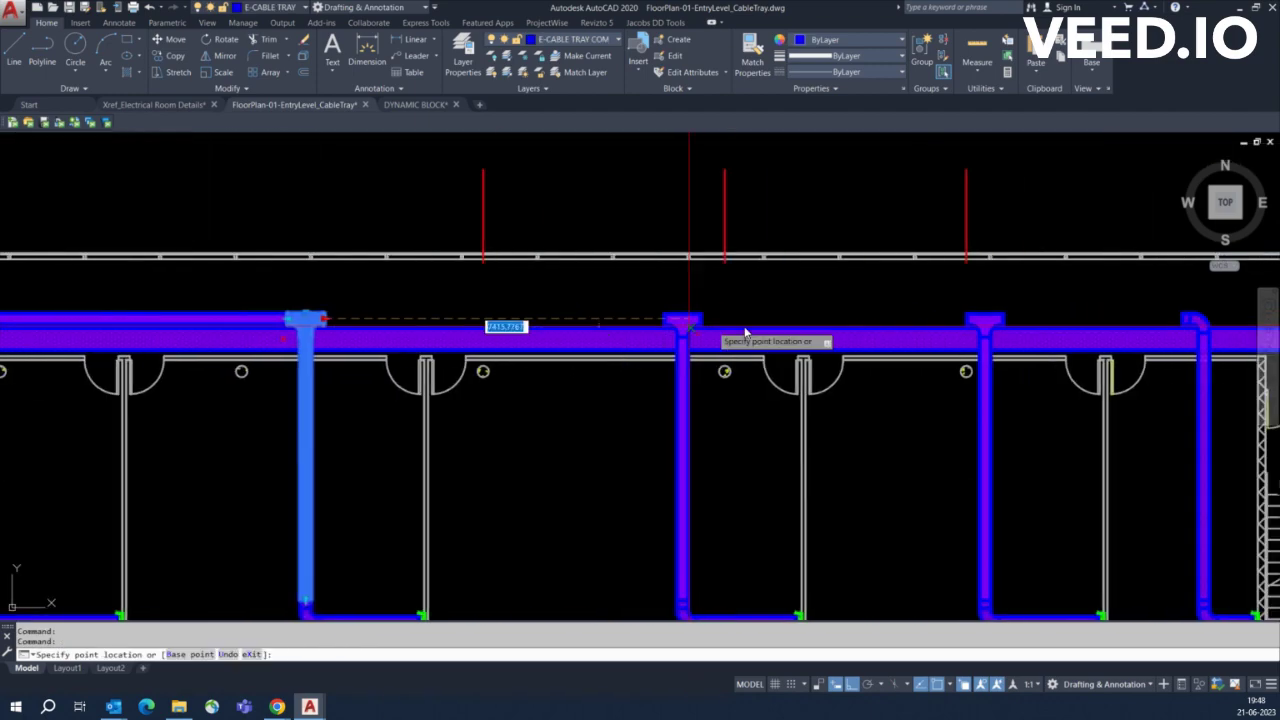
pyautogui.scroll(4, 531, 320)
pyautogui.scroll(2, 540, 305)
pyautogui.scroll(4, 540, 305)
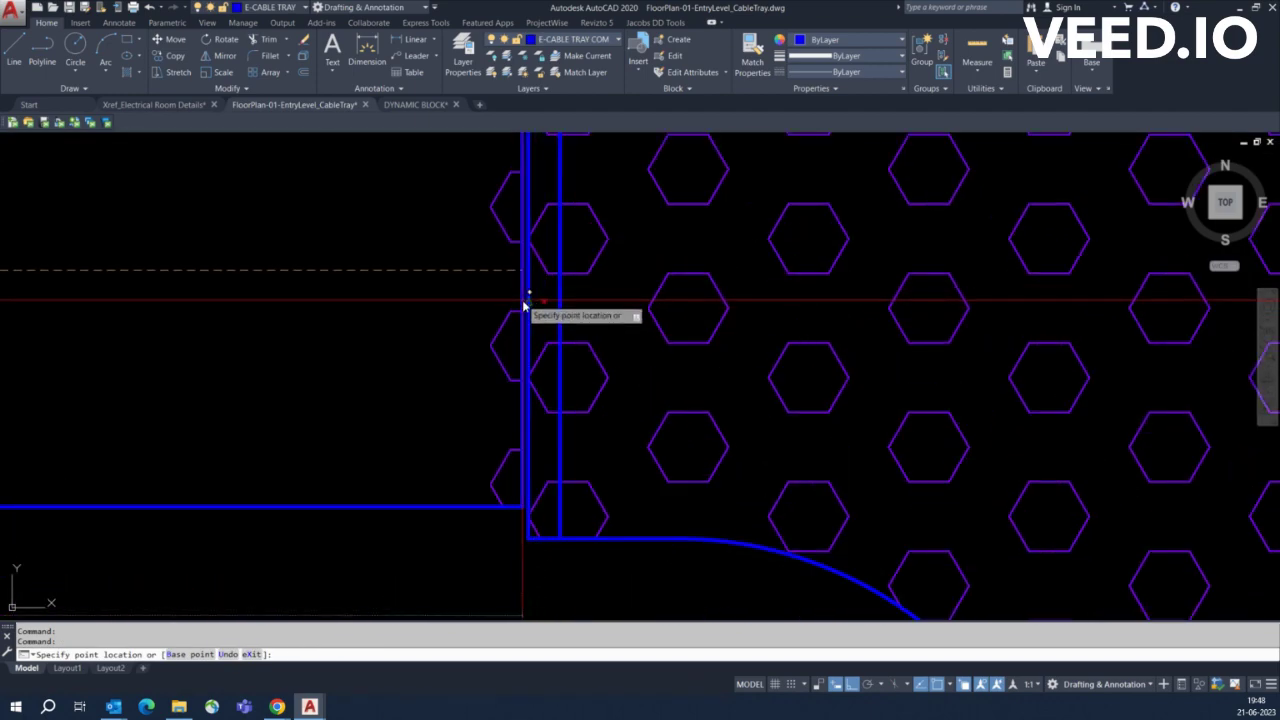
pyautogui.scroll(-3, 530, 278)
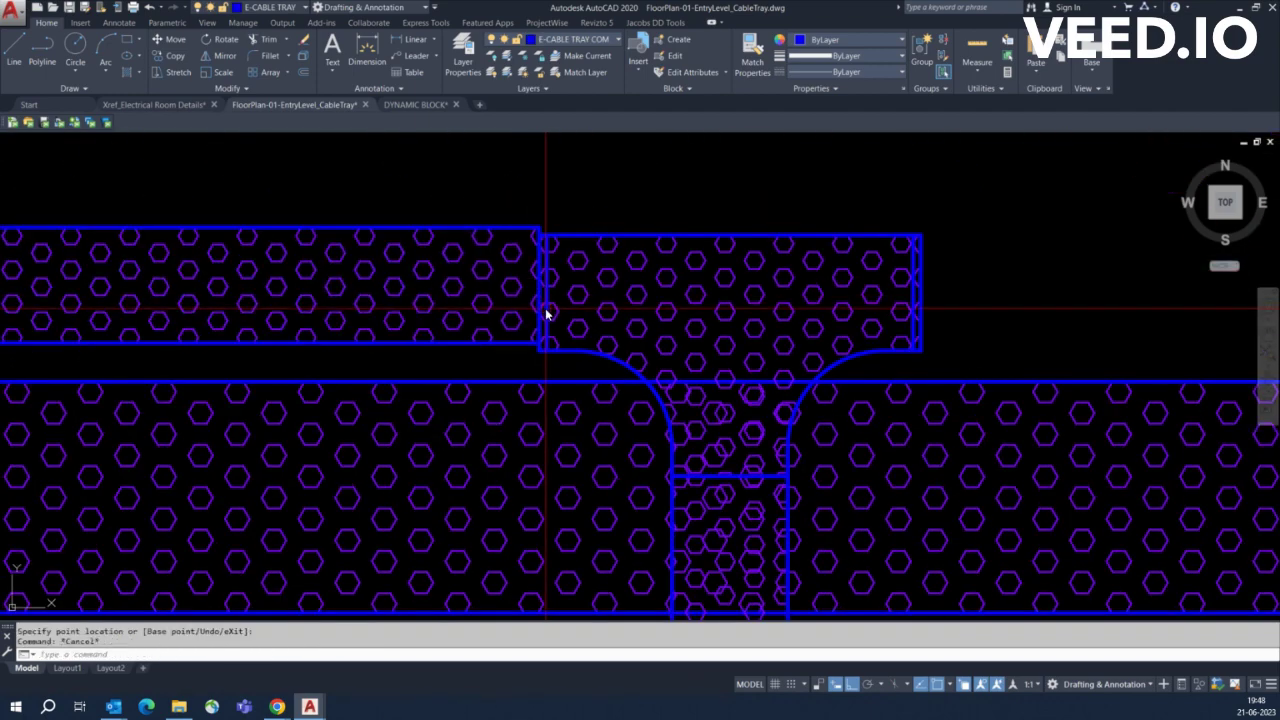
# Move the tee and its tray end so the tray edge sits flush with the tee
pyautogui.write('m')
pyautogui.press('Return')
pyautogui.moveTo(566, 214); pyautogui.dragTo(537, 271)
pyautogui.press('Return')
pyautogui.click(484, 262)
pyautogui.click(481, 237)
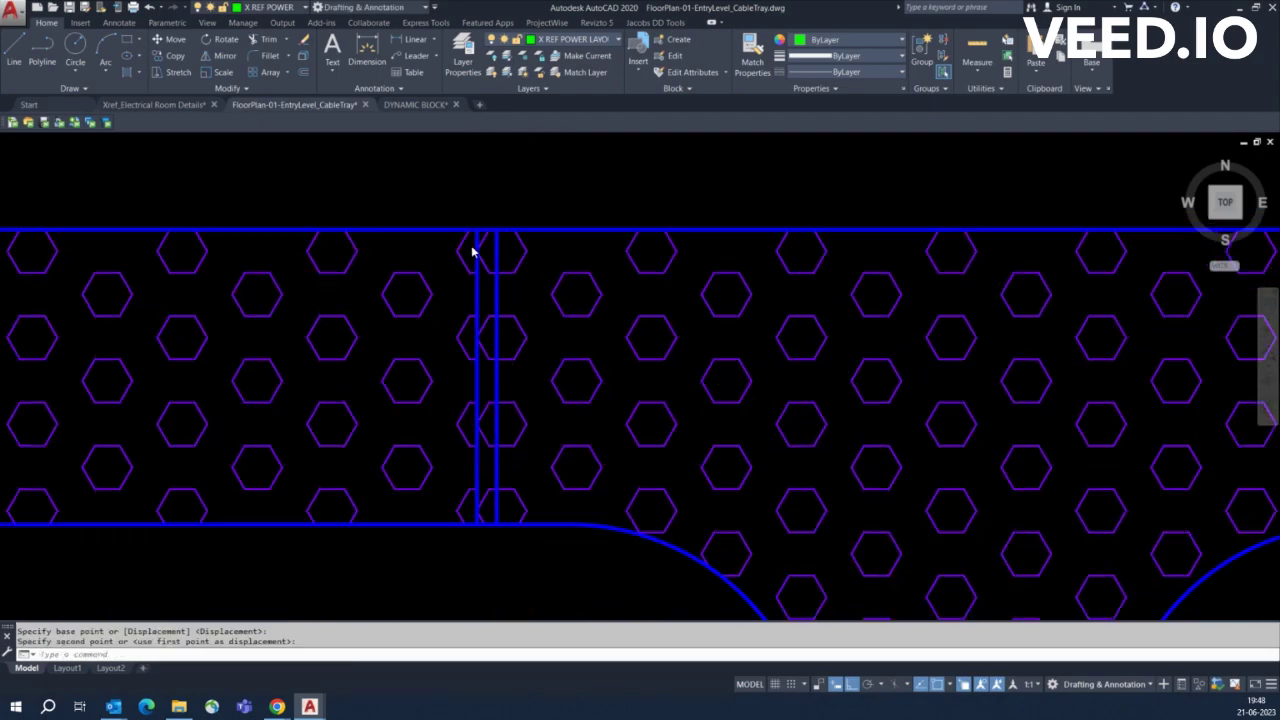
pyautogui.scroll(-3, 471, 249)
pyautogui.scroll(1, 387, 224)
pyautogui.scroll(2, 311, 229)
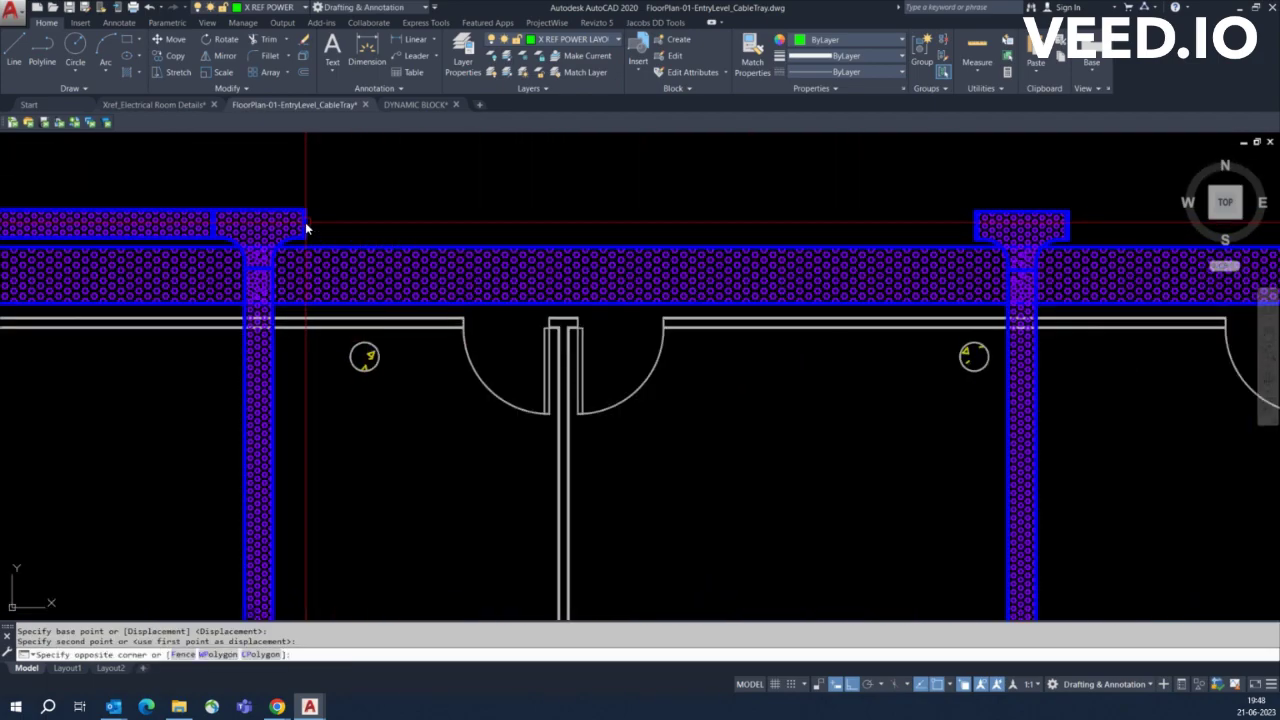
pyautogui.scroll(3, 306, 228)
# Move the right-hand bent tray piece from its corner so it meets the tee
pyautogui.click(786, 245)
pyautogui.scroll(3, 722, 251)
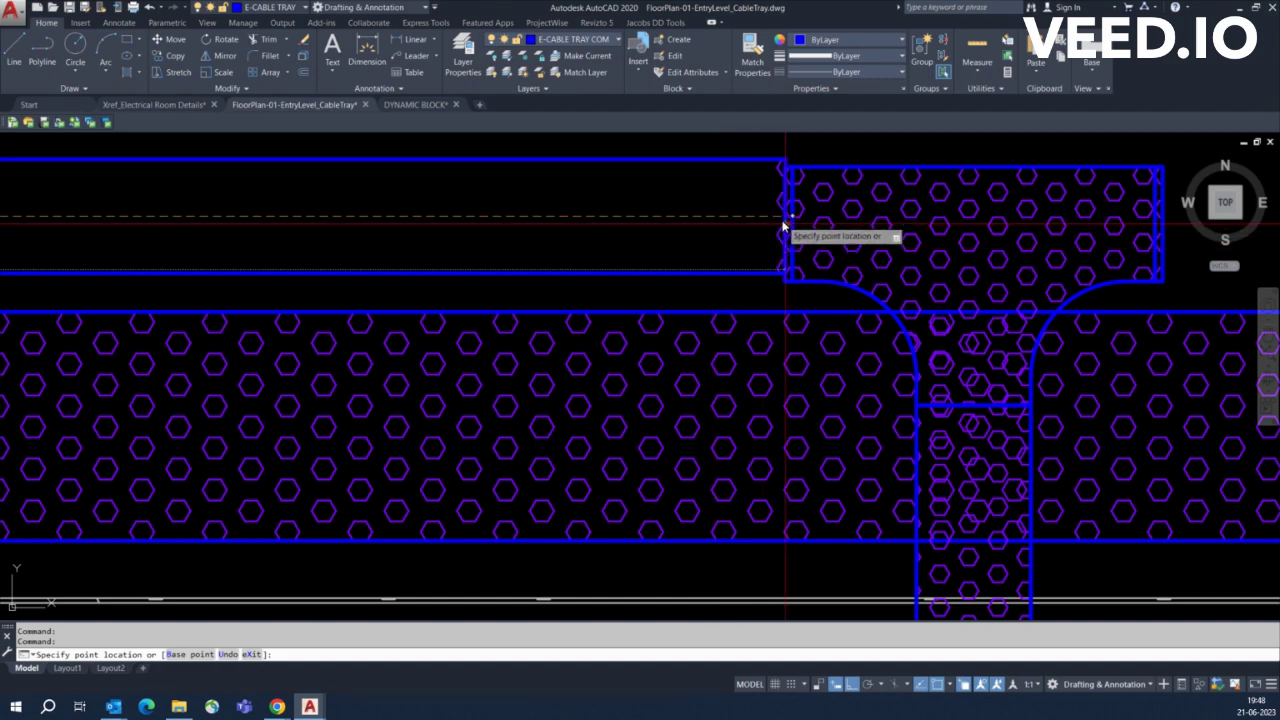
pyautogui.press('Escape')
pyautogui.scroll(2, 808, 176)
pyautogui.click(806, 162)
pyautogui.press('Return')
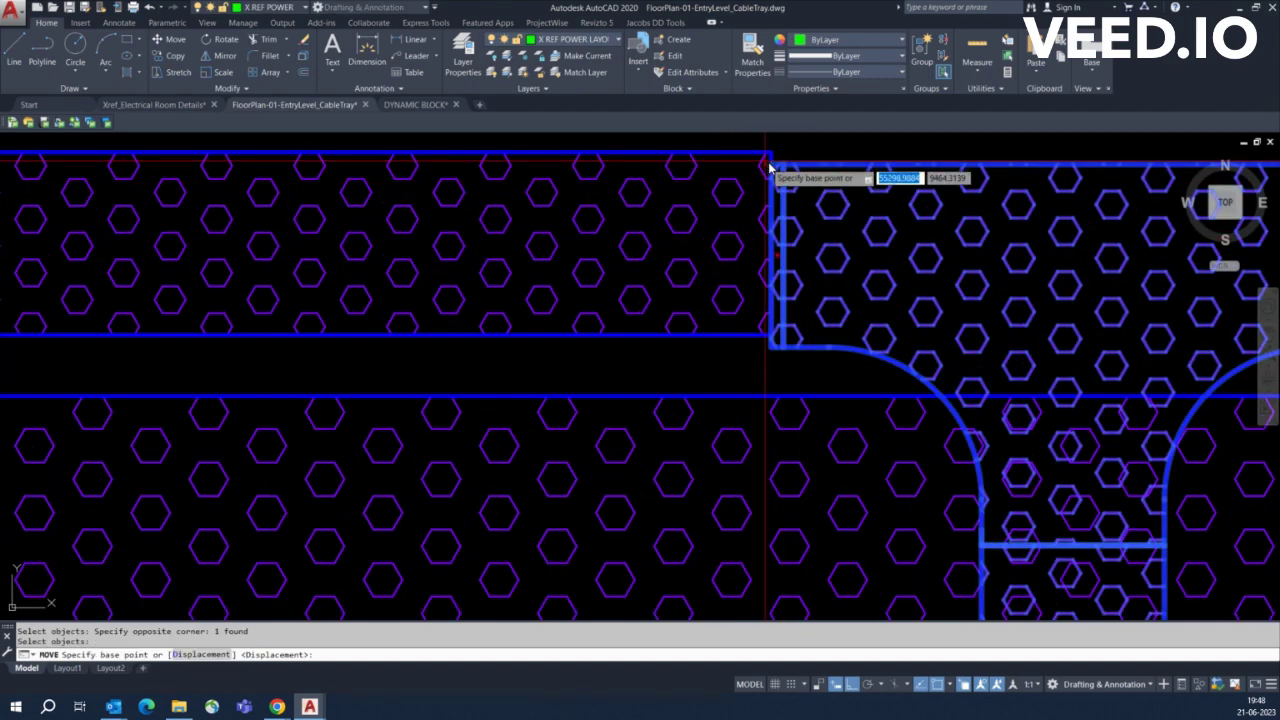
pyautogui.click(776, 140)
pyautogui.scroll(-4, 598, 264)
pyautogui.scroll(1, 652, 263)
pyautogui.scroll(2, 680, 471)
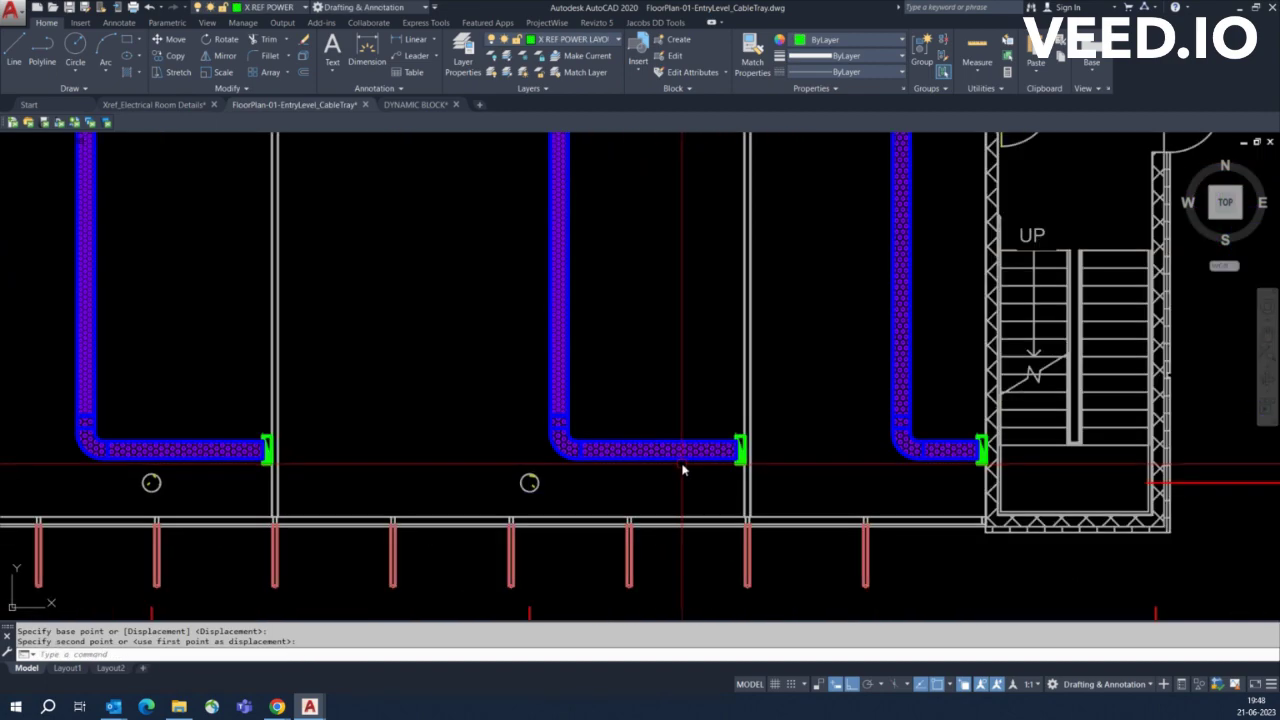
pyautogui.scroll(-1, 700, 420)
pyautogui.scroll(2, 741, 265)
pyautogui.click(782, 285)
pyautogui.scroll(3, 782, 287)
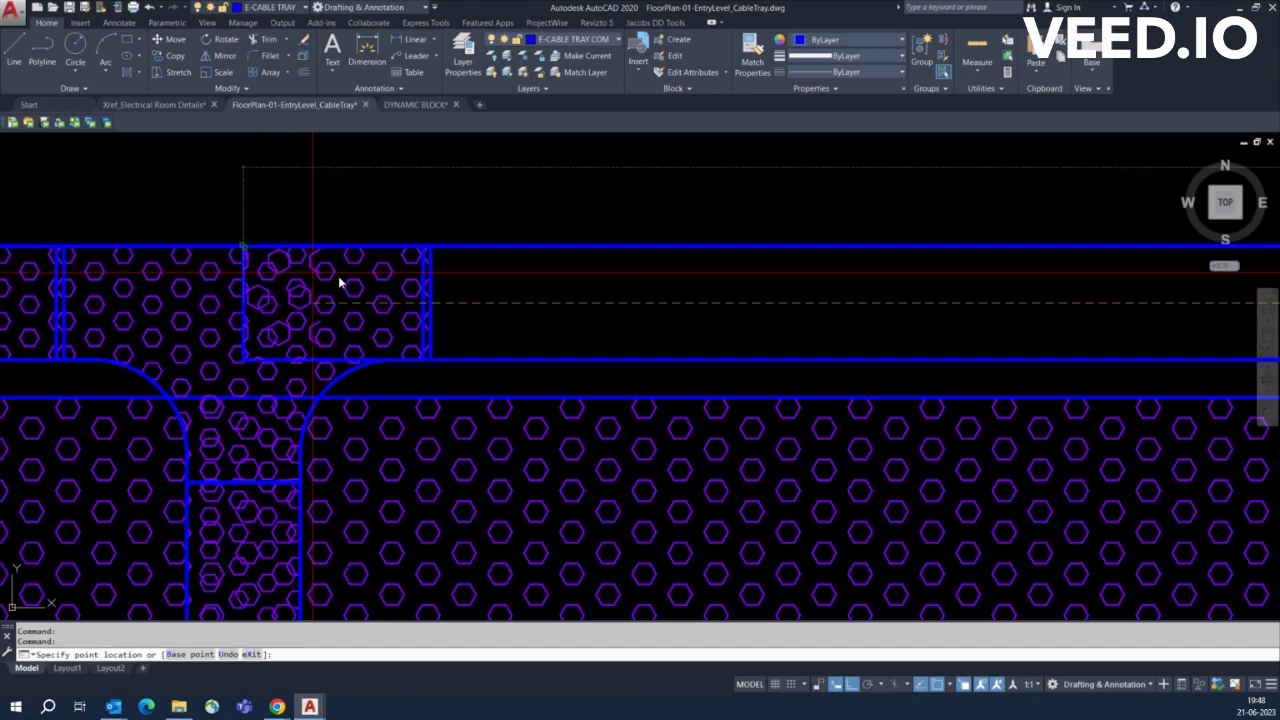
pyautogui.scroll(2, 343, 300)
# Check the right tray segment's alignment along the main tray, then clear the selection
pyautogui.click(337, 343)
pyautogui.scroll(-3, 659, 310)
pyautogui.scroll(-5, 659, 310)
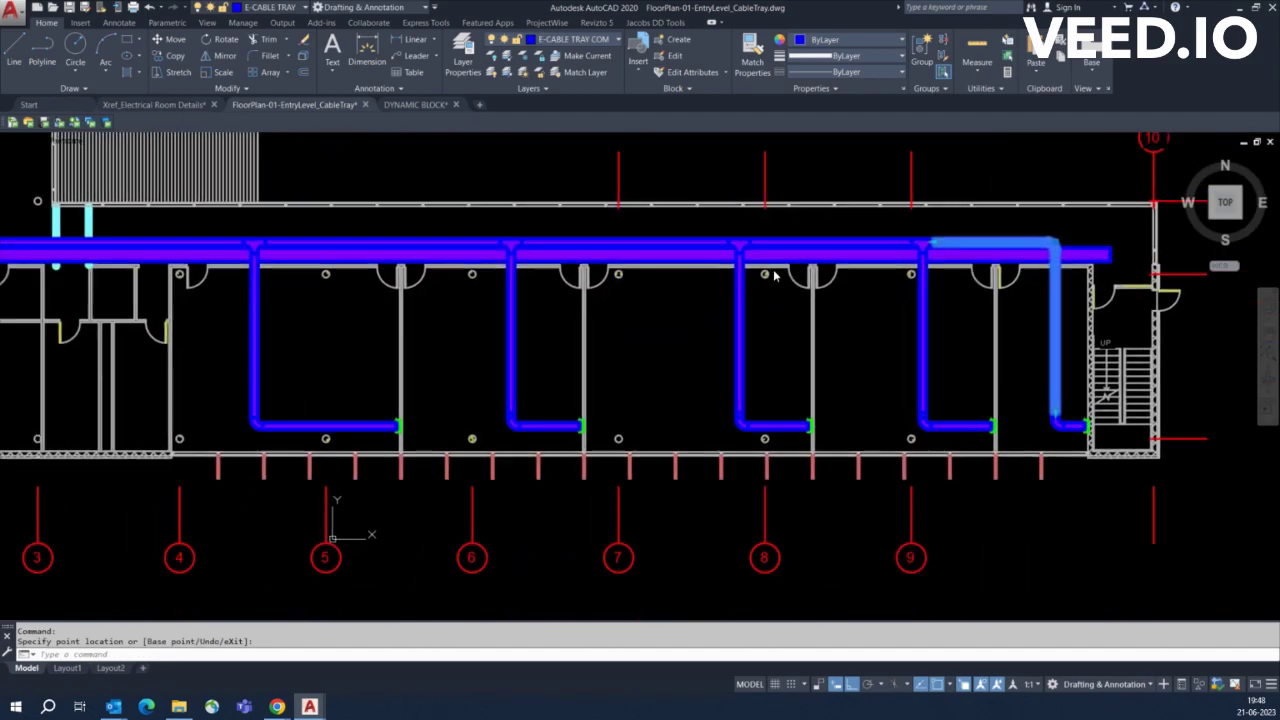
pyautogui.press('Escape')
pyautogui.scroll(4, 477, 400)
pyautogui.scroll(2, 496, 225)
pyautogui.scroll(-3, 496, 225)
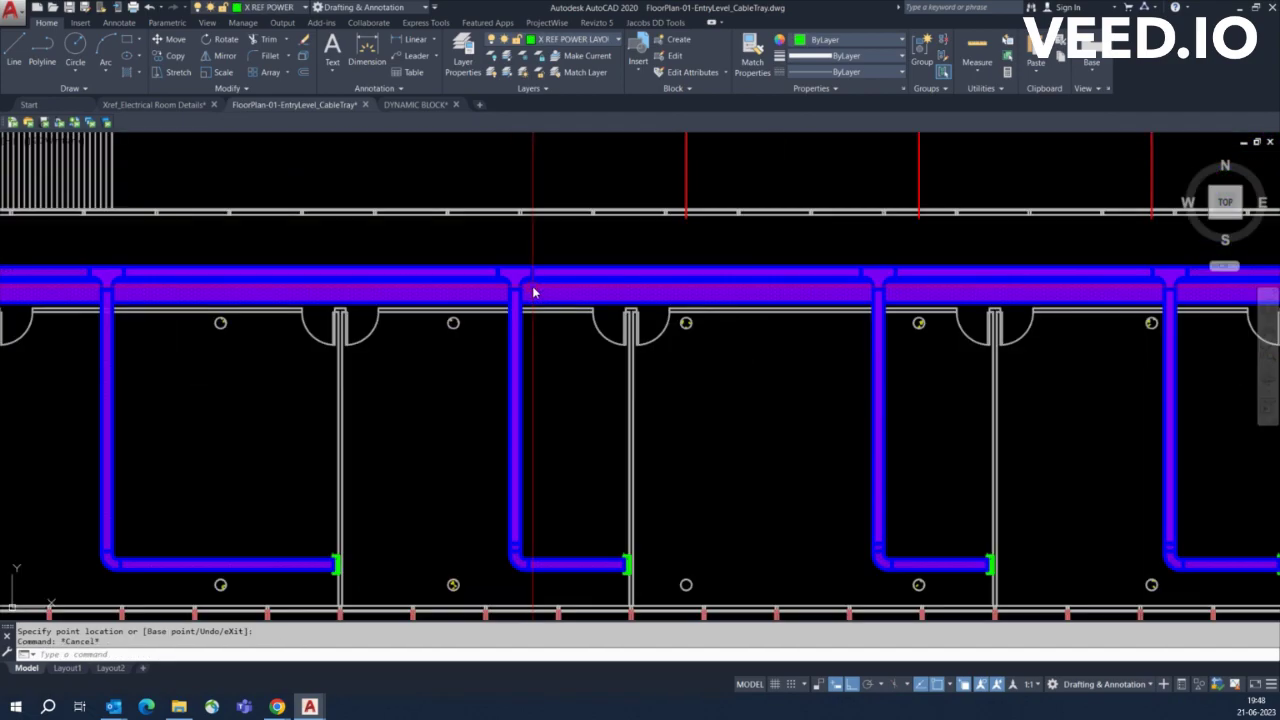
pyautogui.scroll(3, 531, 289)
pyautogui.scroll(1, 820, 297)
pyautogui.scroll(-5, 817, 289)
pyautogui.scroll(2, 566, 317)
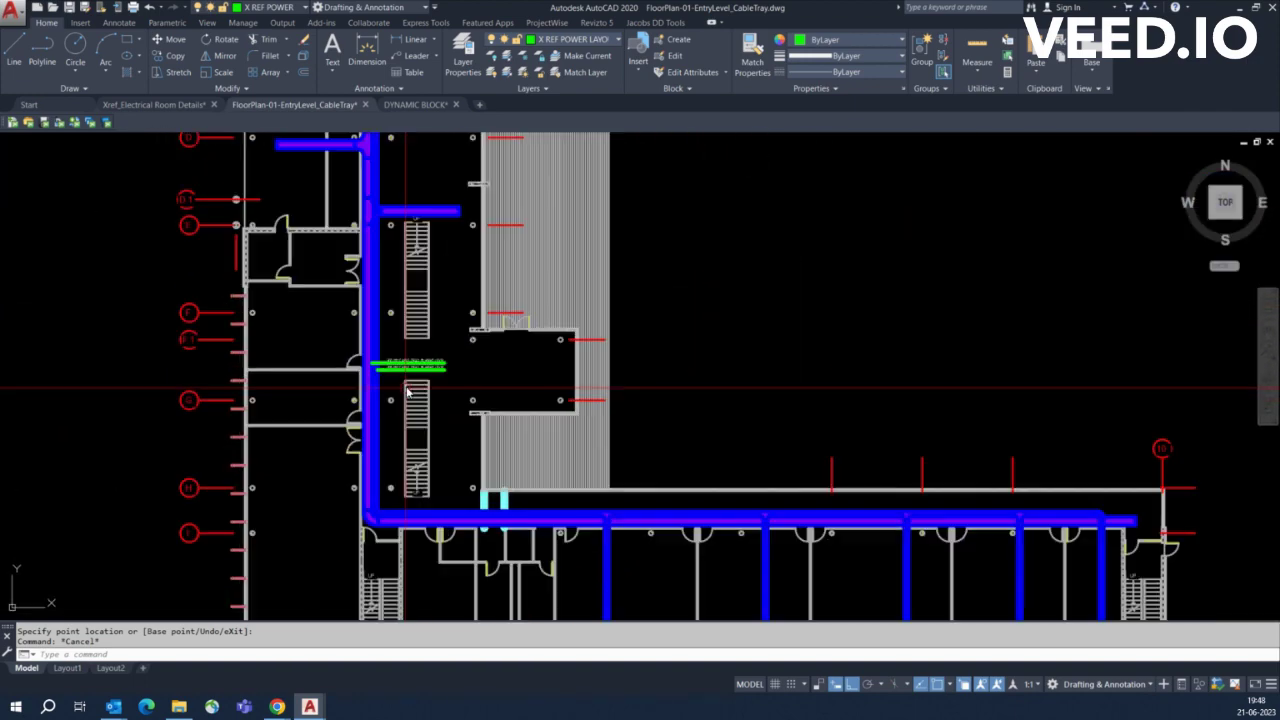
pyautogui.scroll(2, 545, 400)
pyautogui.scroll(2, 515, 486)
pyautogui.scroll(3, 529, 373)
# Copy the 600 MM CABLE TRAY note below the legend and begin retyping it as THANKS FOR WATCHING
pyautogui.moveTo(529, 373); pyautogui.dragTo(512, 364, button='middle')
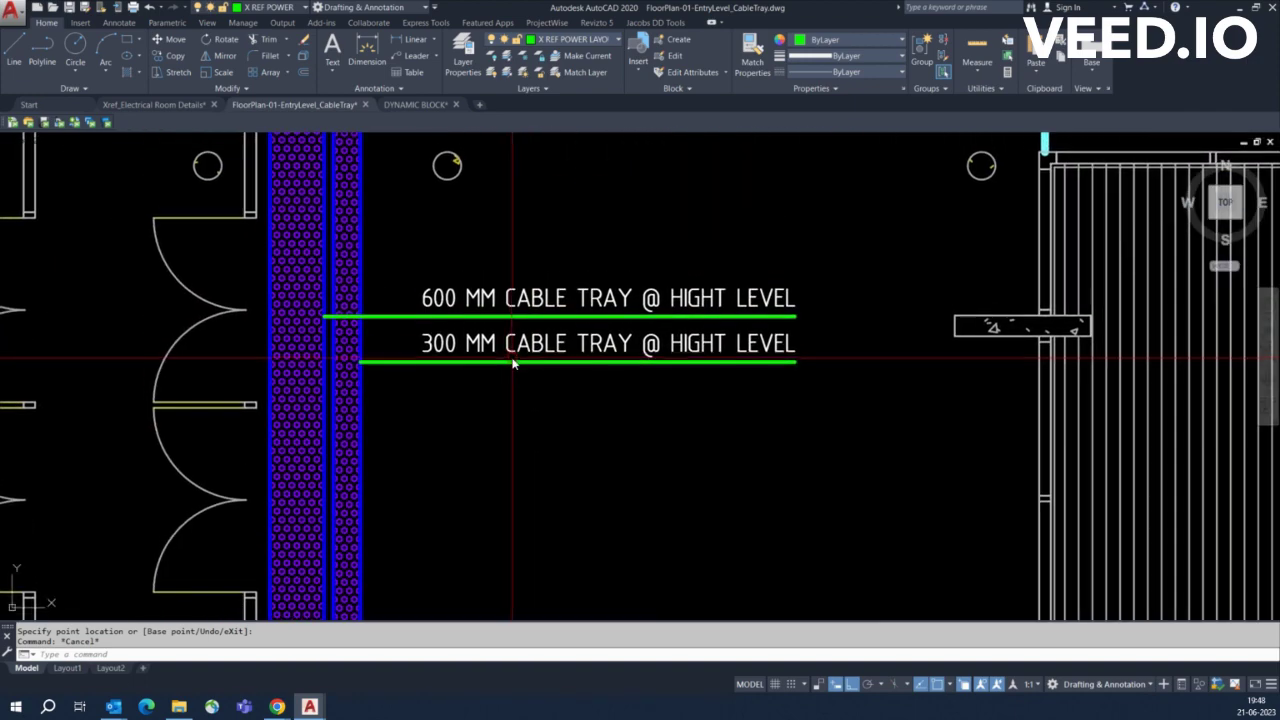
pyautogui.click(476, 300)
pyautogui.click(480, 482)
pyautogui.press('Escape')
pyautogui.doubleClick(510, 481)
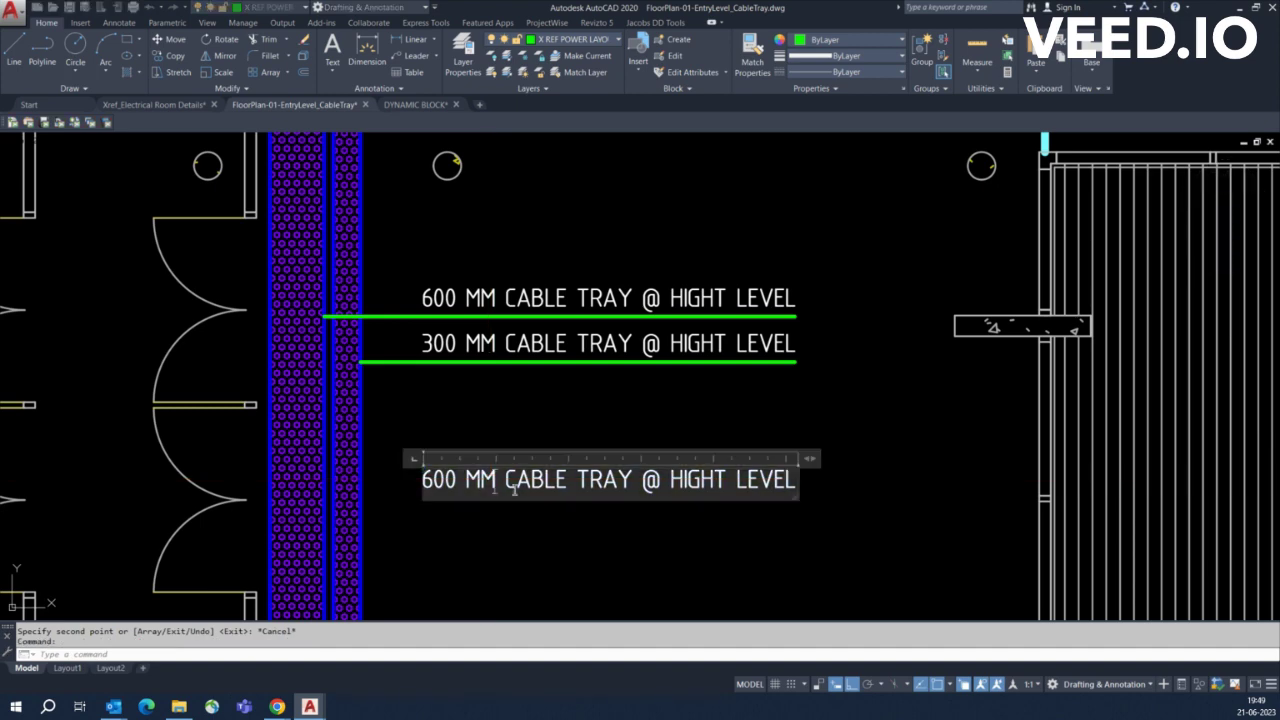
pyautogui.write('THANKS F')
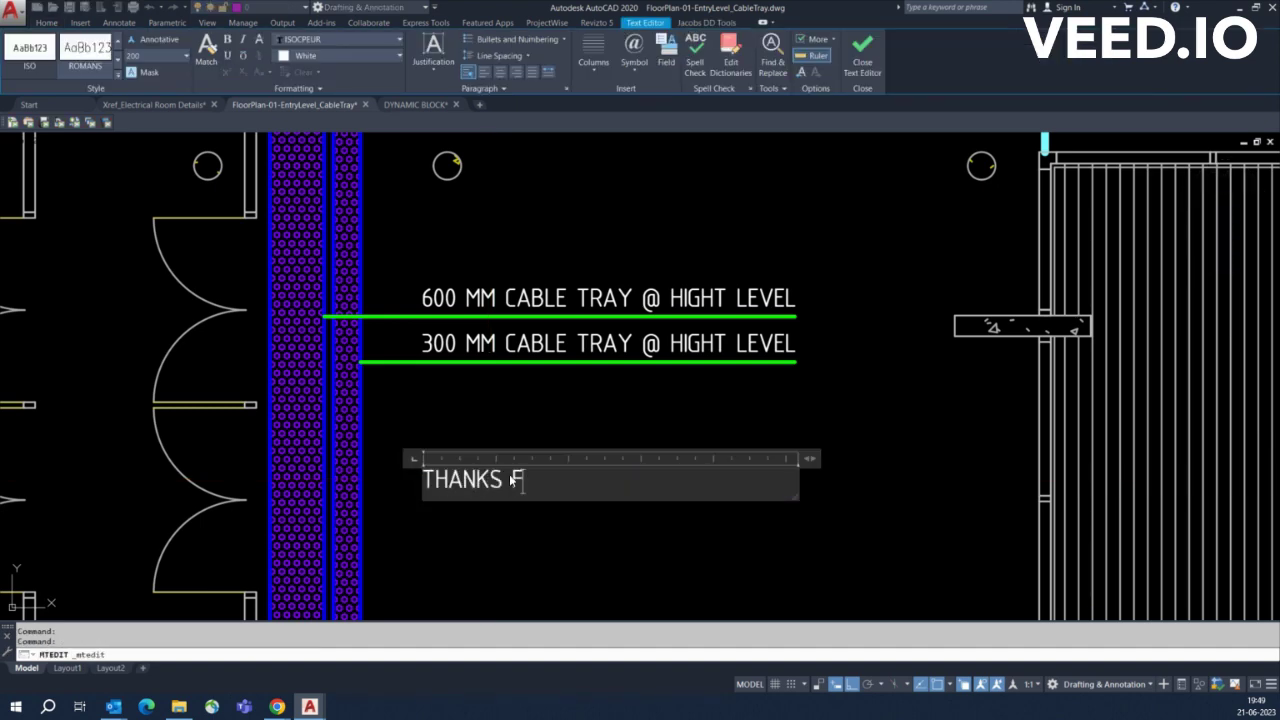
pyautogui.write('OR WATCHING')
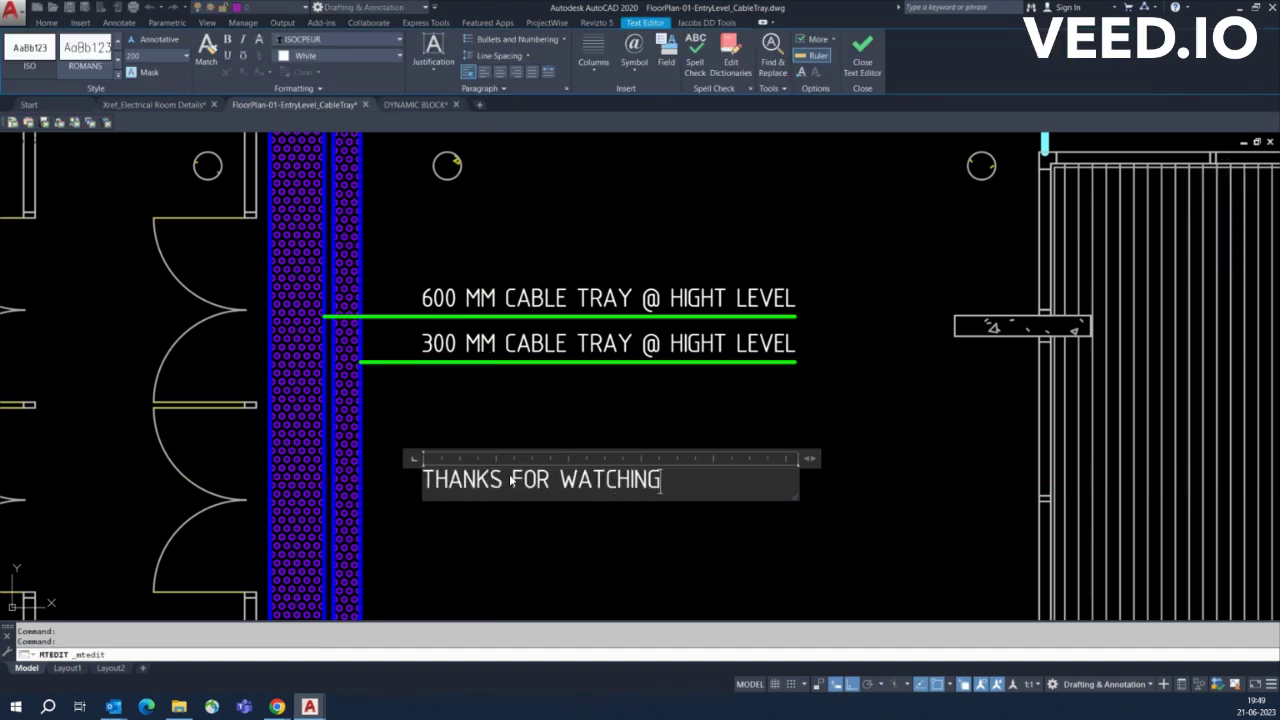